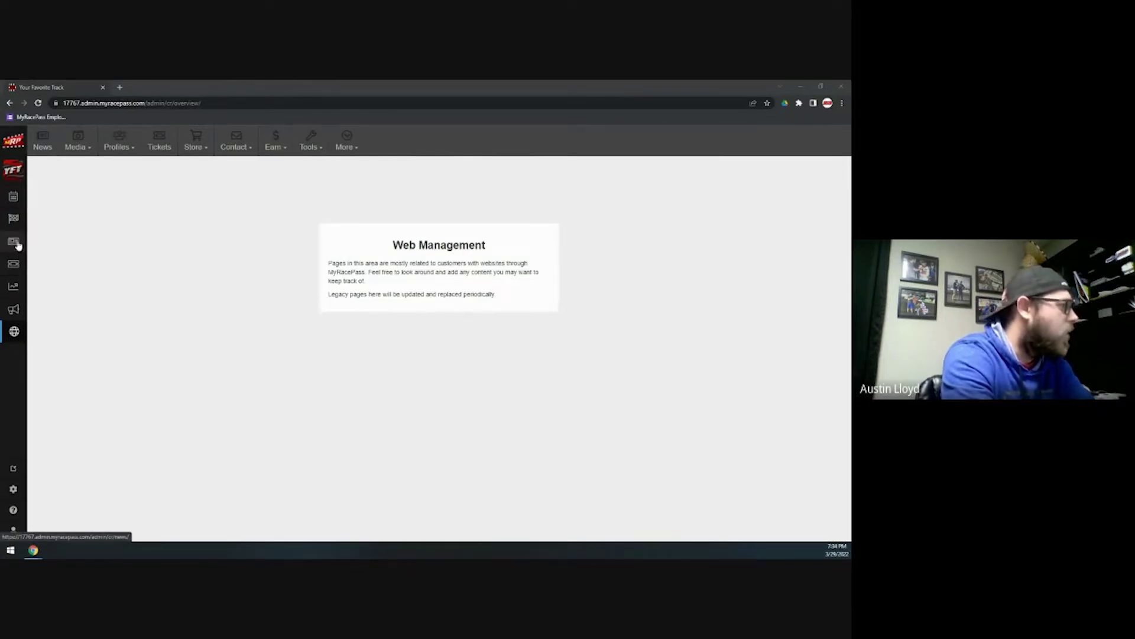
- Open the news area and search the MyRacePass Network for news tagged with World of Outlaws
{"action": "left_click", "coordinate": [46, 152]}
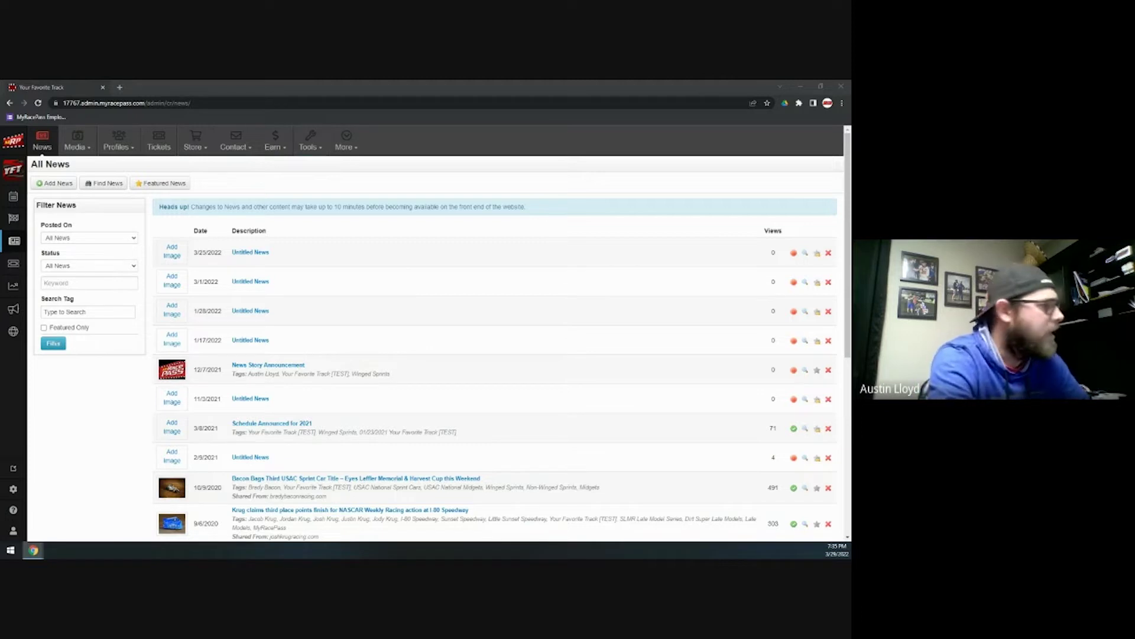
{"action": "left_click", "coordinate": [98, 187]}
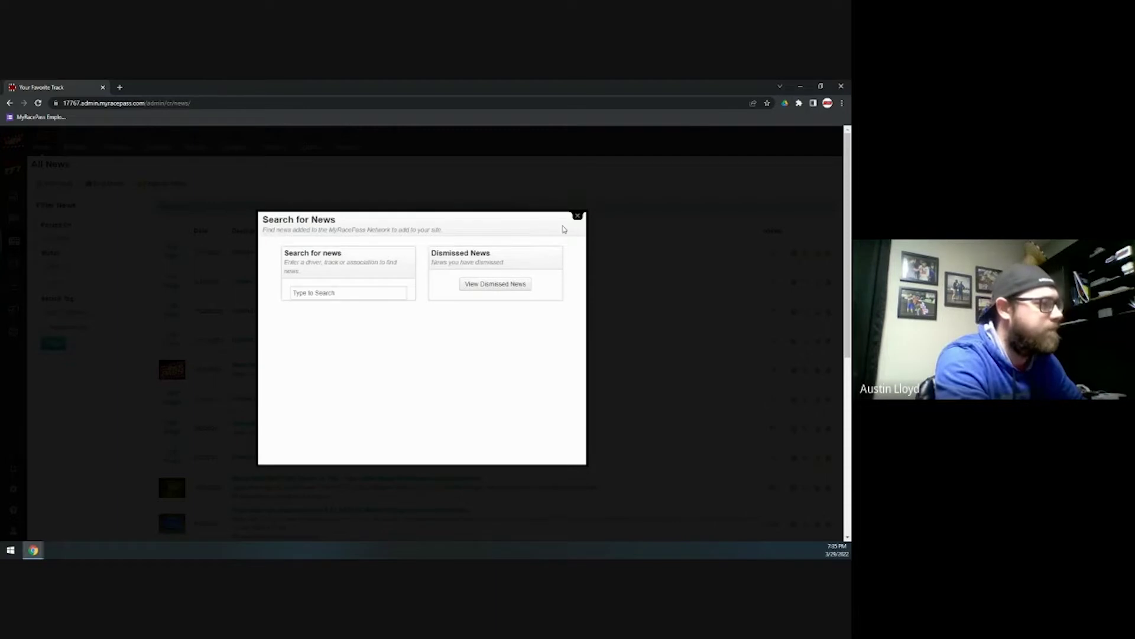
{"action": "left_click", "coordinate": [361, 292]}
{"action": "type", "text": "wo"}
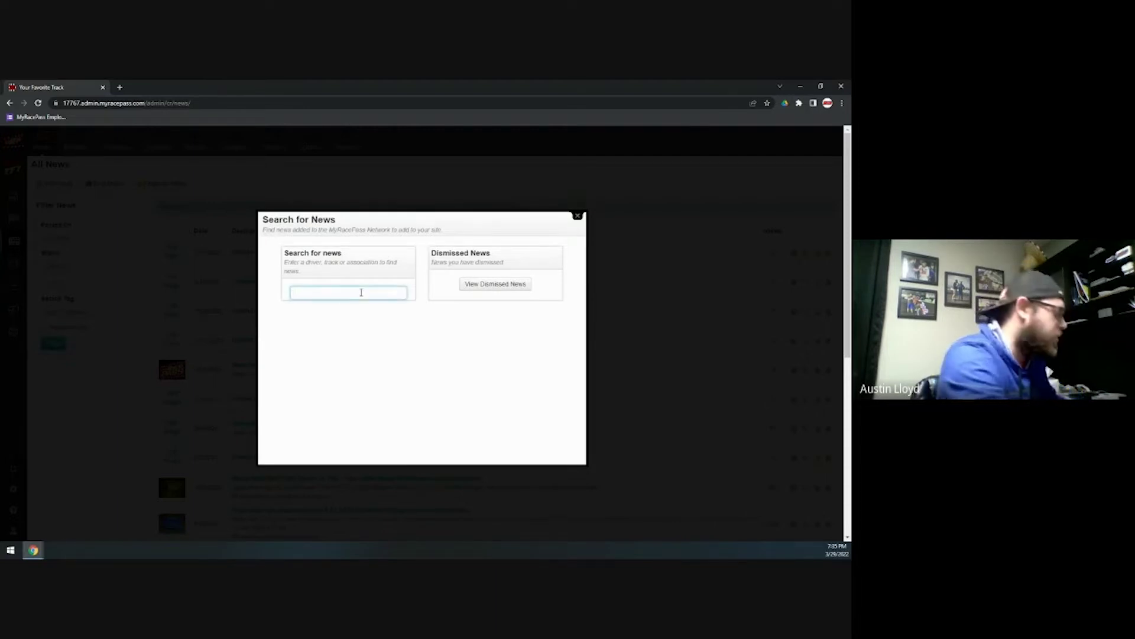
{"action": "type", "text": "rld o"}
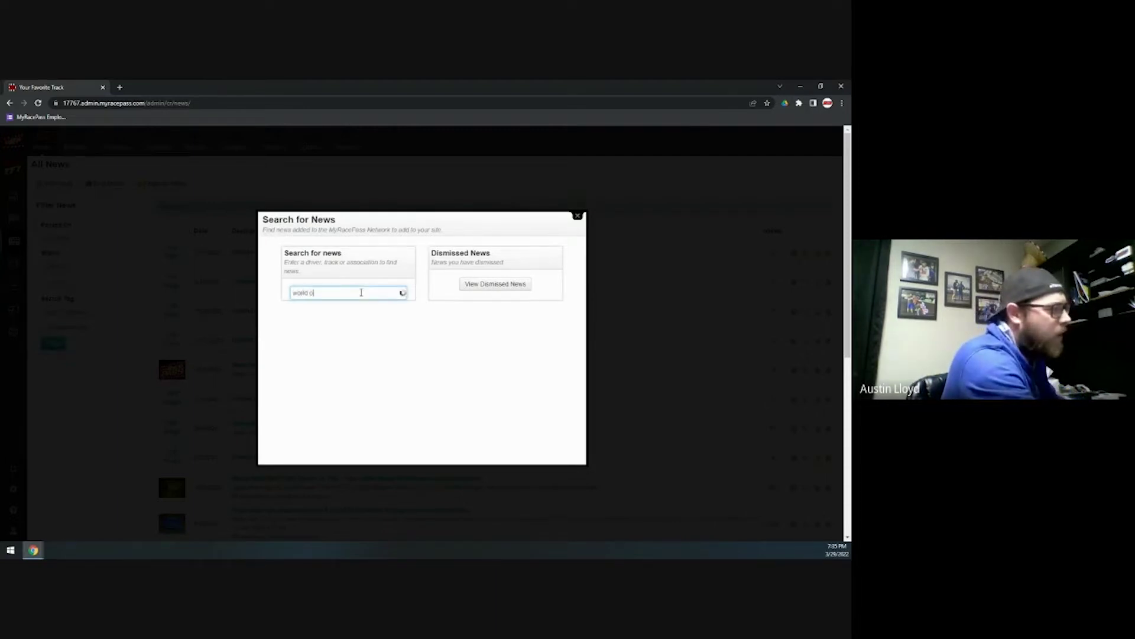
{"action": "type", "text": "f out"}
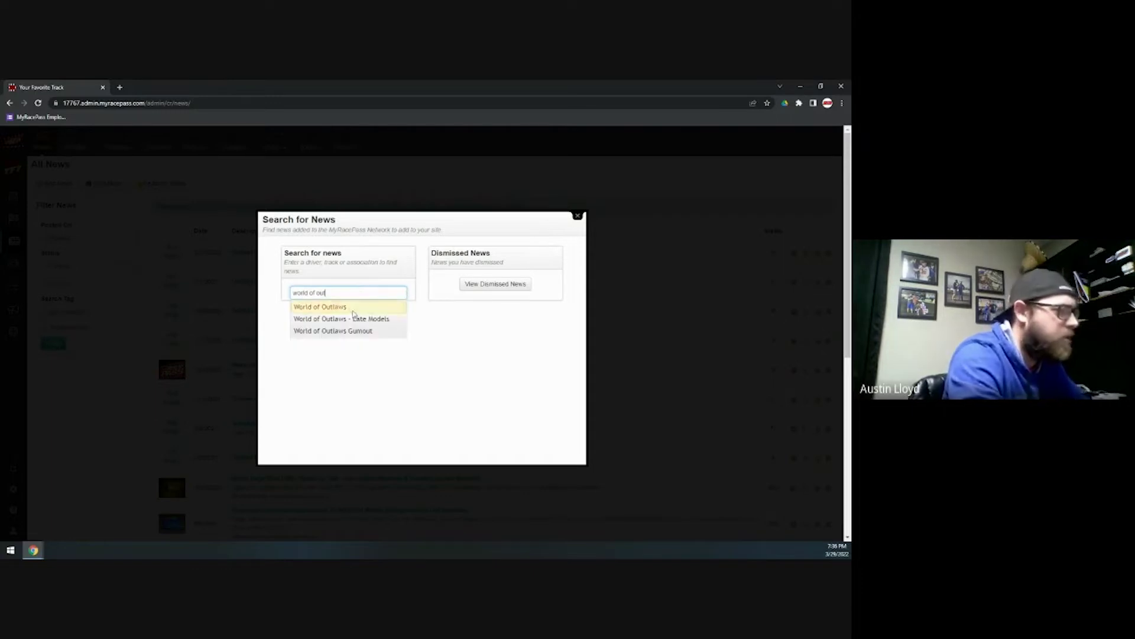
{"action": "left_click", "coordinate": [356, 308]}
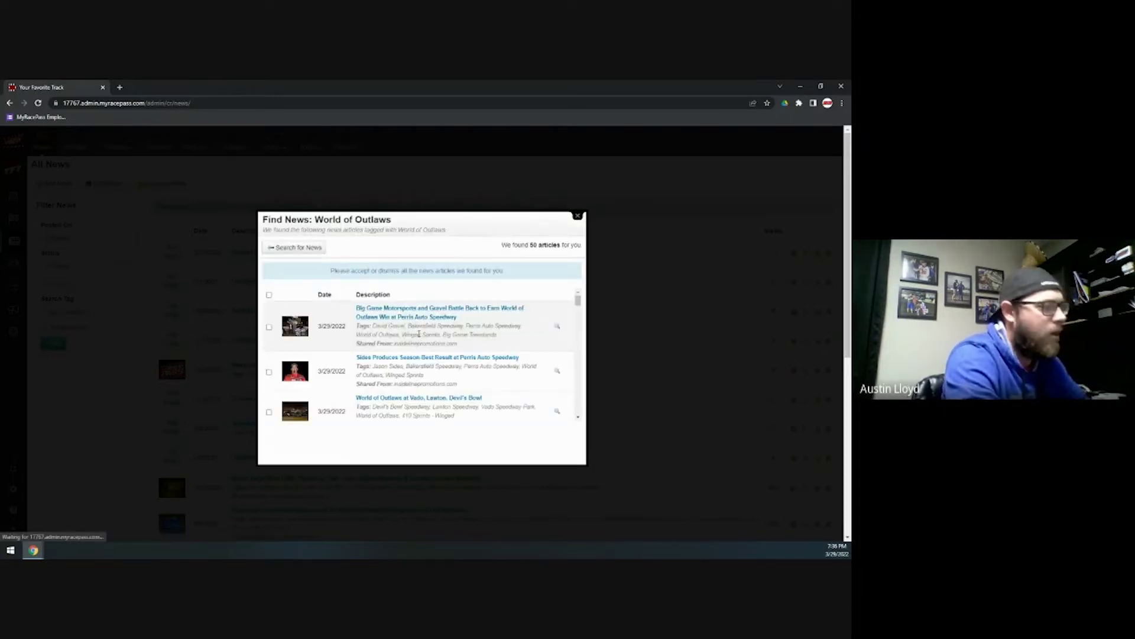
- Look through the World of Outlaws articles and close the results without adding any
{"action": "scroll", "coordinate": [418, 334], "scroll_direction": "down", "scroll_amount": 10}
{"action": "scroll", "coordinate": [419, 334], "scroll_direction": "down", "scroll_amount": 6}
{"action": "scroll", "coordinate": [427, 343], "scroll_direction": "up", "scroll_amount": 7}
{"action": "scroll", "coordinate": [432, 353], "scroll_direction": "up", "scroll_amount": 5}
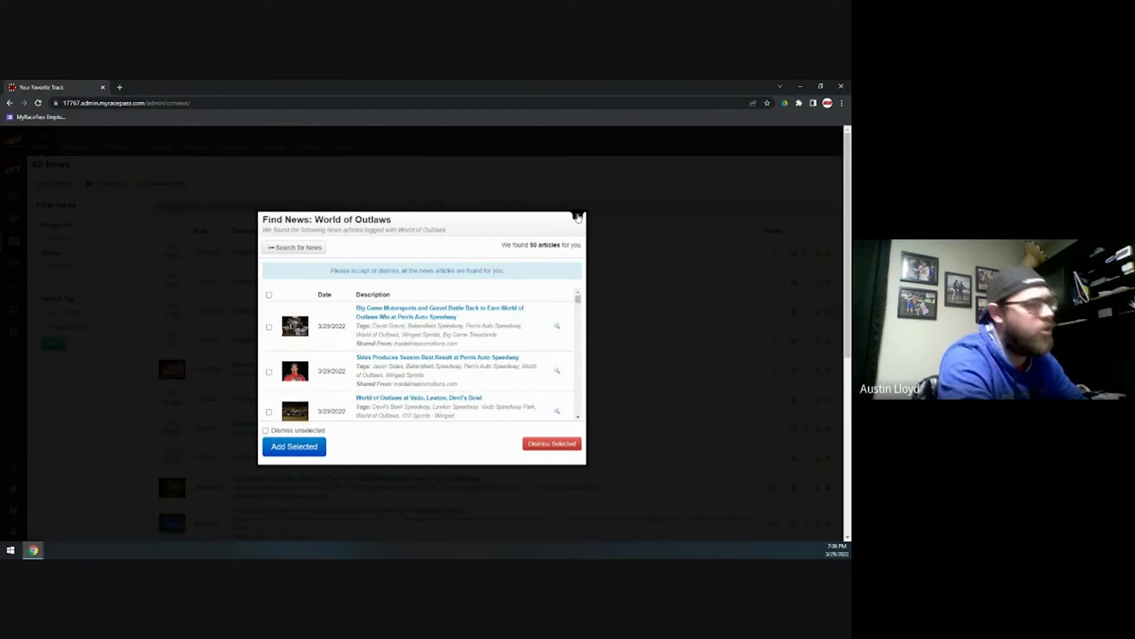
{"action": "left_click", "coordinate": [578, 218]}
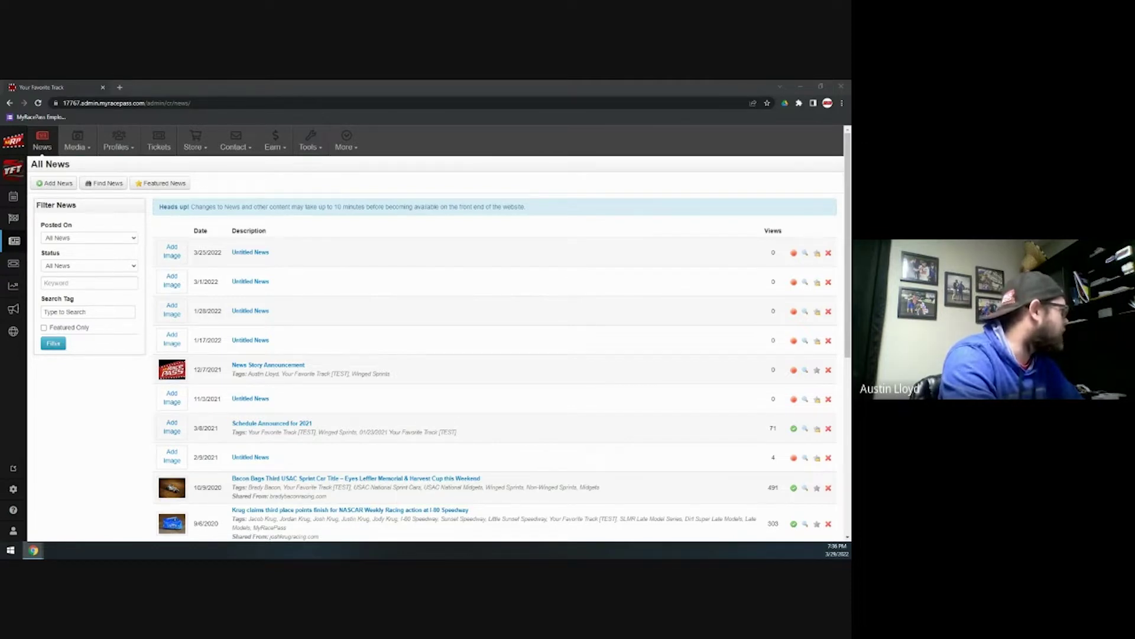
- Switch to the Midwest Power Series site and review the articles suggested for it
{"action": "left_click_drag", "start_coordinate": [207, 115], "coordinate": [244, 87]}
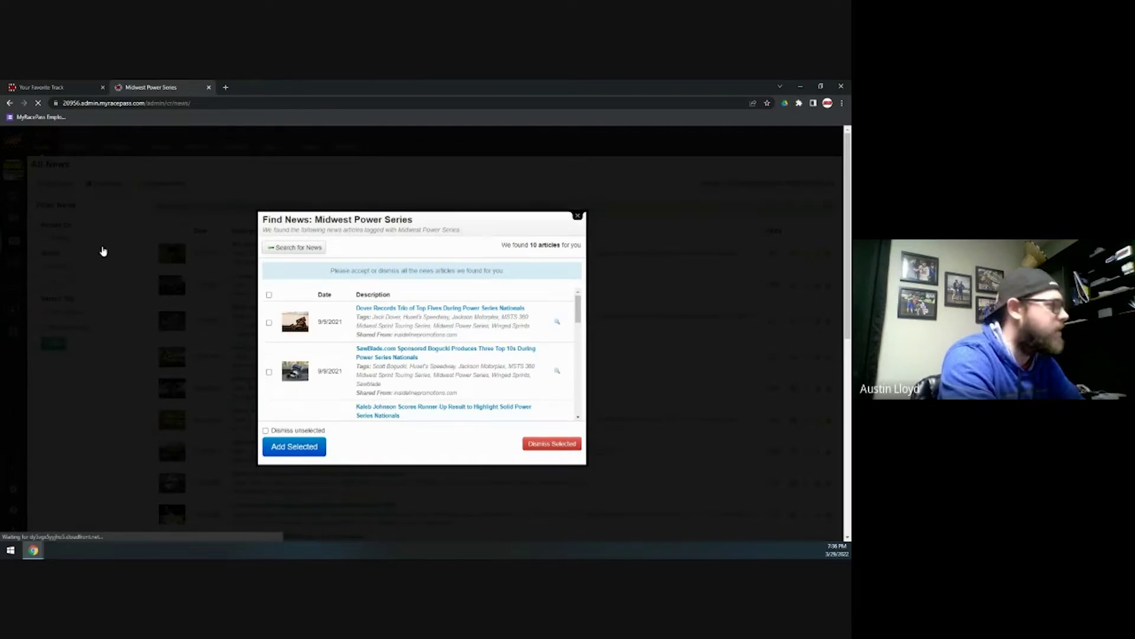
{"action": "left_click", "coordinate": [578, 217]}
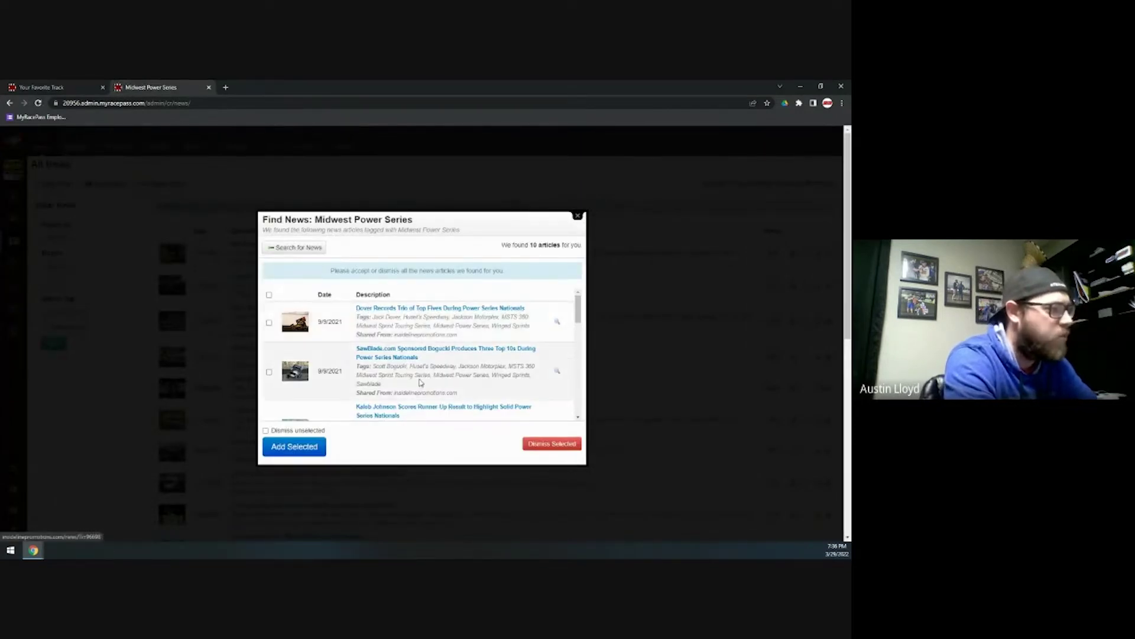
{"action": "scroll", "coordinate": [421, 366], "scroll_direction": "down", "scroll_amount": 1}
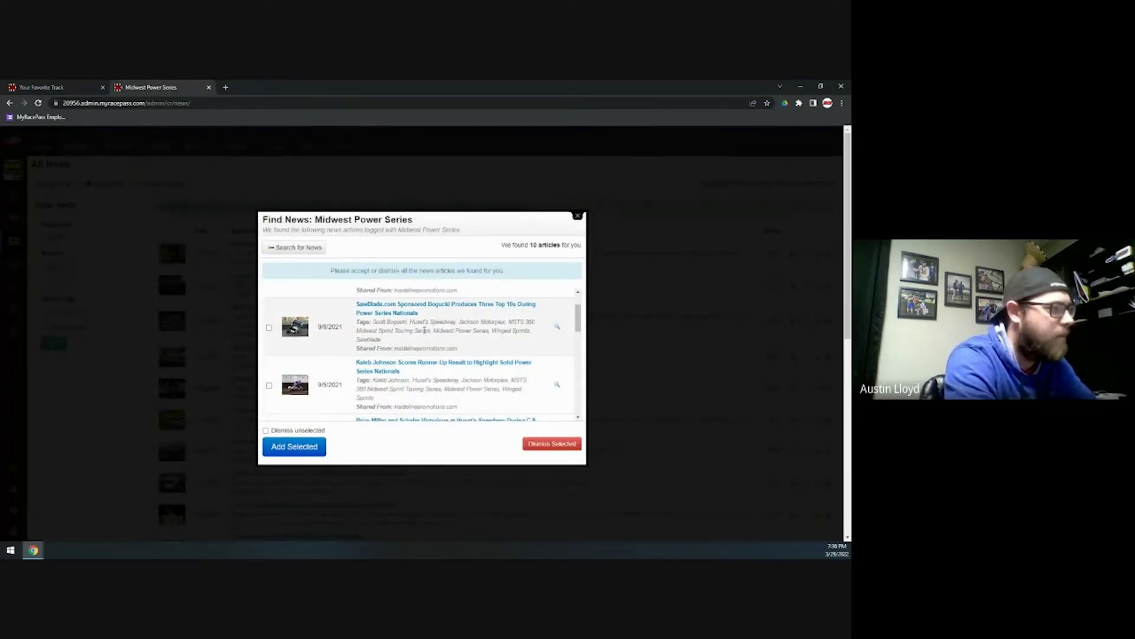
{"action": "scroll", "coordinate": [436, 314], "scroll_direction": "down", "scroll_amount": 1}
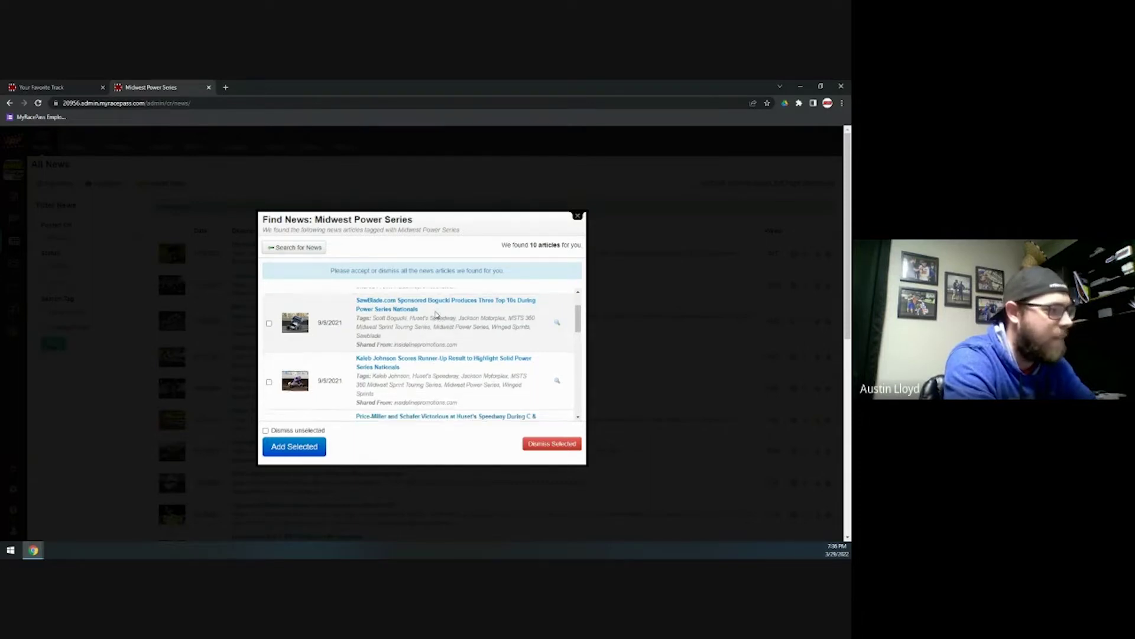
{"action": "scroll", "coordinate": [425, 342], "scroll_direction": "down", "scroll_amount": 1}
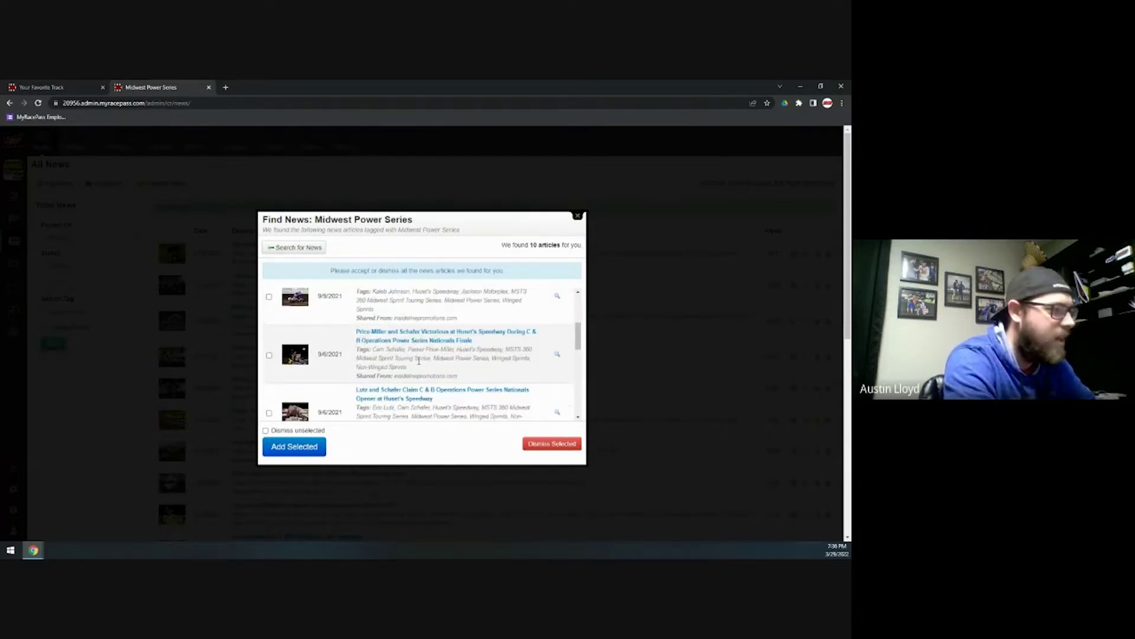
{"action": "scroll", "coordinate": [420, 361], "scroll_direction": "down", "scroll_amount": 3}
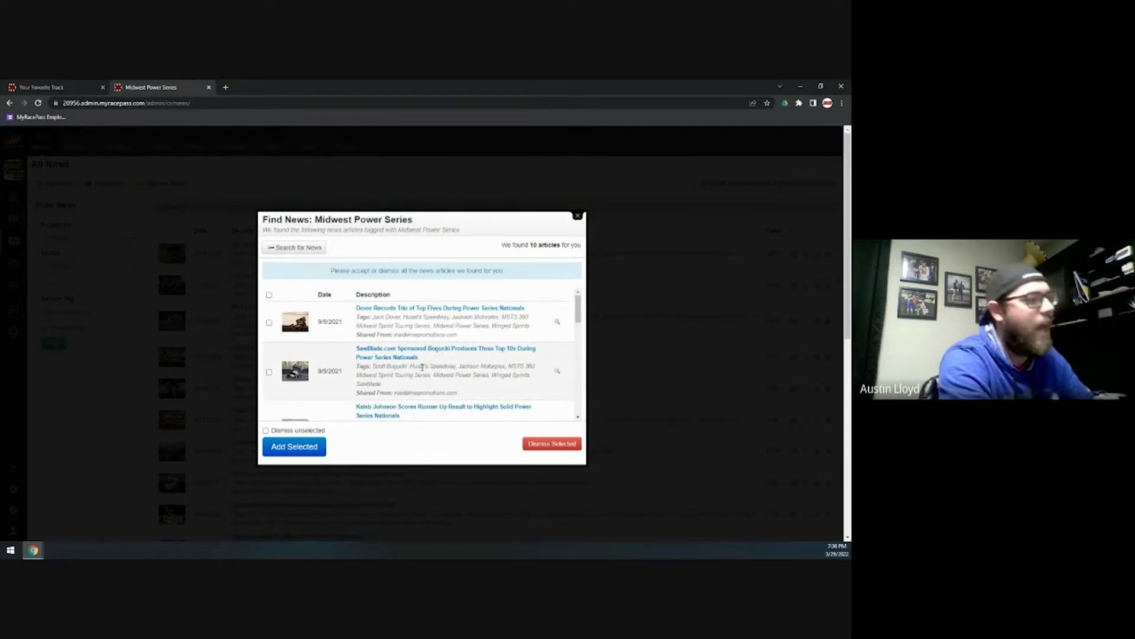
{"action": "scroll", "coordinate": [425, 364], "scroll_direction": "down", "scroll_amount": 3}
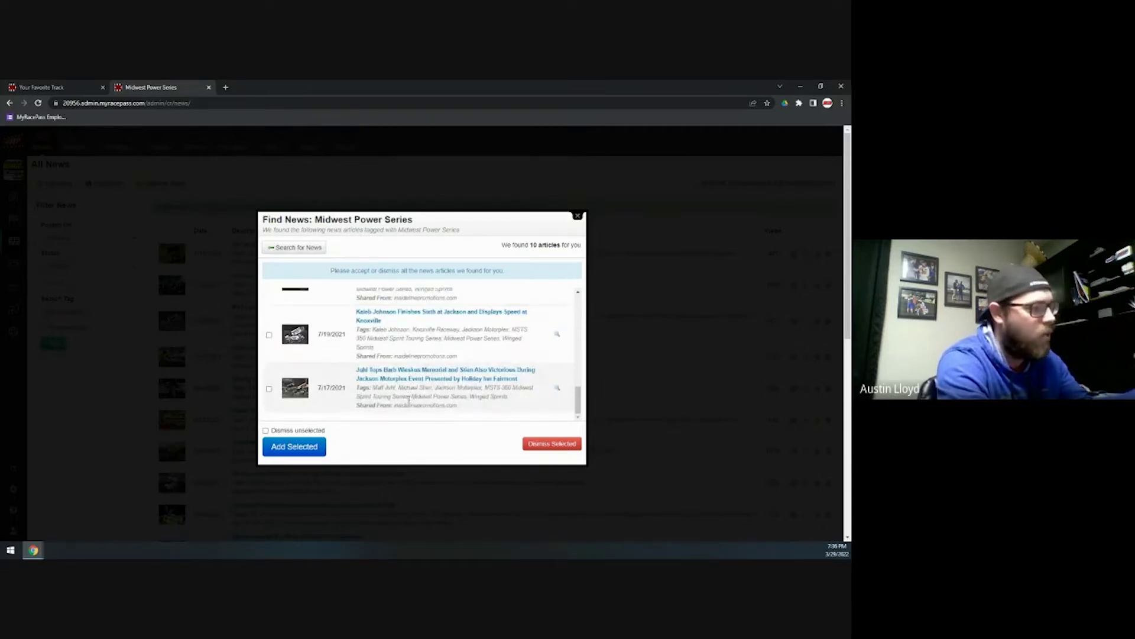
- Select all suggested Midwest Power Series articles, add them to the site, and close that site's page
{"action": "scroll", "coordinate": [408, 404], "scroll_direction": "up", "scroll_amount": 10}
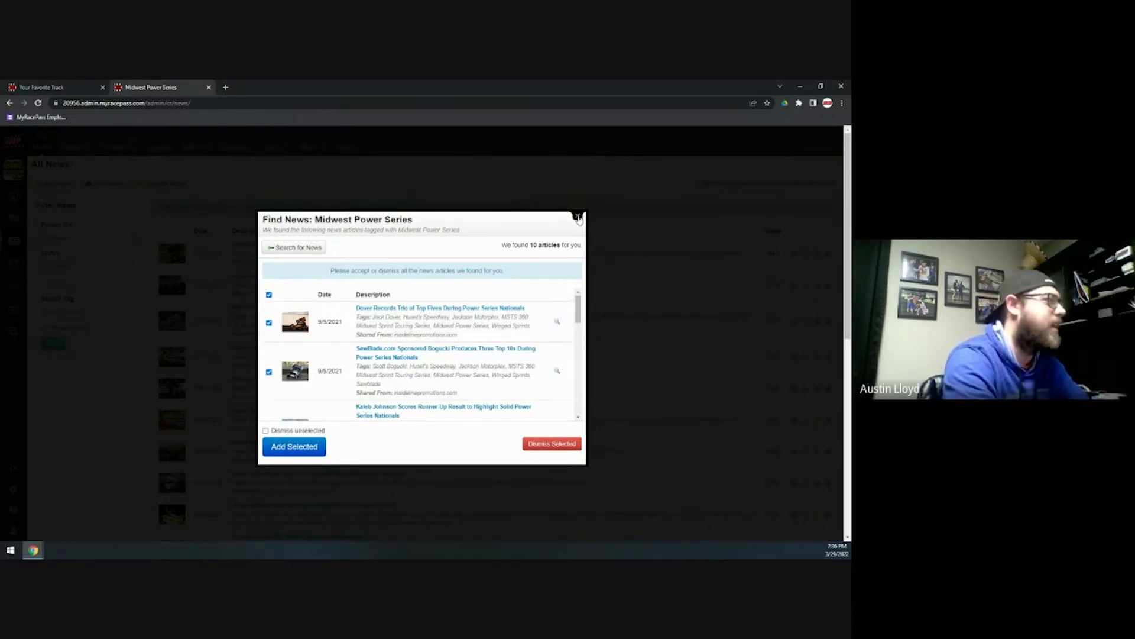
{"action": "left_click", "coordinate": [294, 447]}
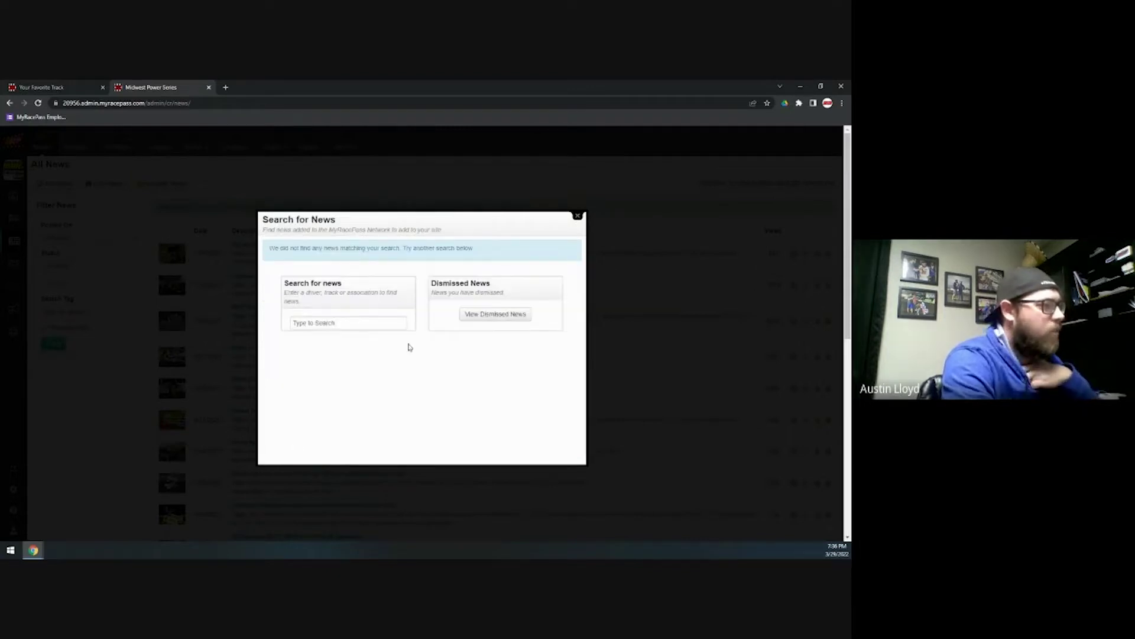
{"action": "left_click", "coordinate": [578, 217]}
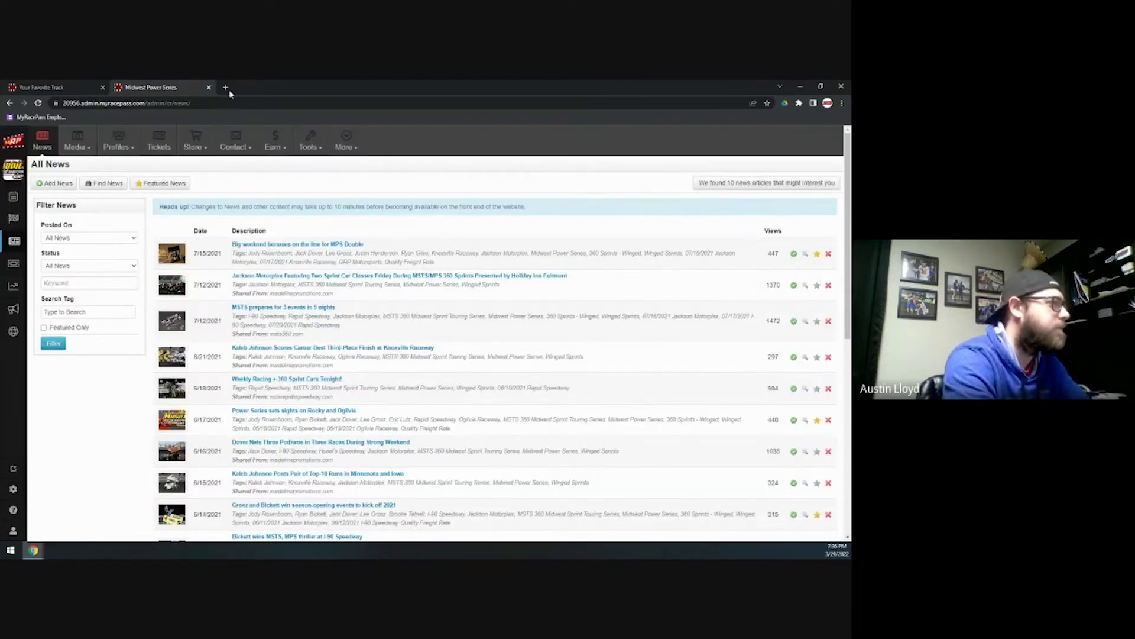
{"action": "left_click", "coordinate": [208, 87]}
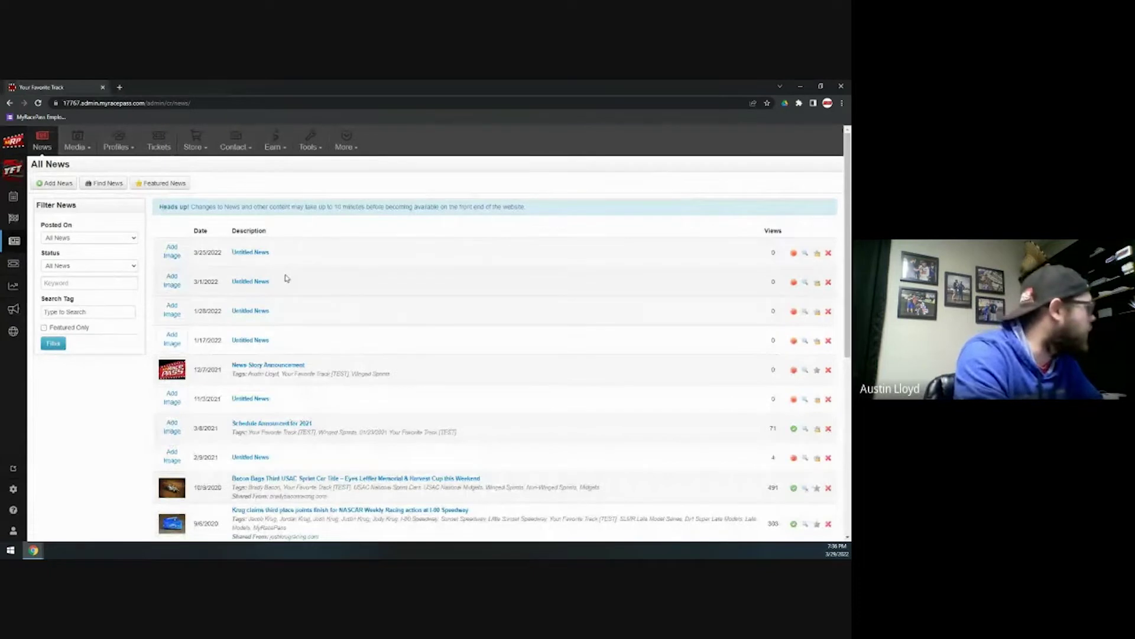
- Start a new news article for Your Favorite Track
{"action": "left_click", "coordinate": [51, 184]}
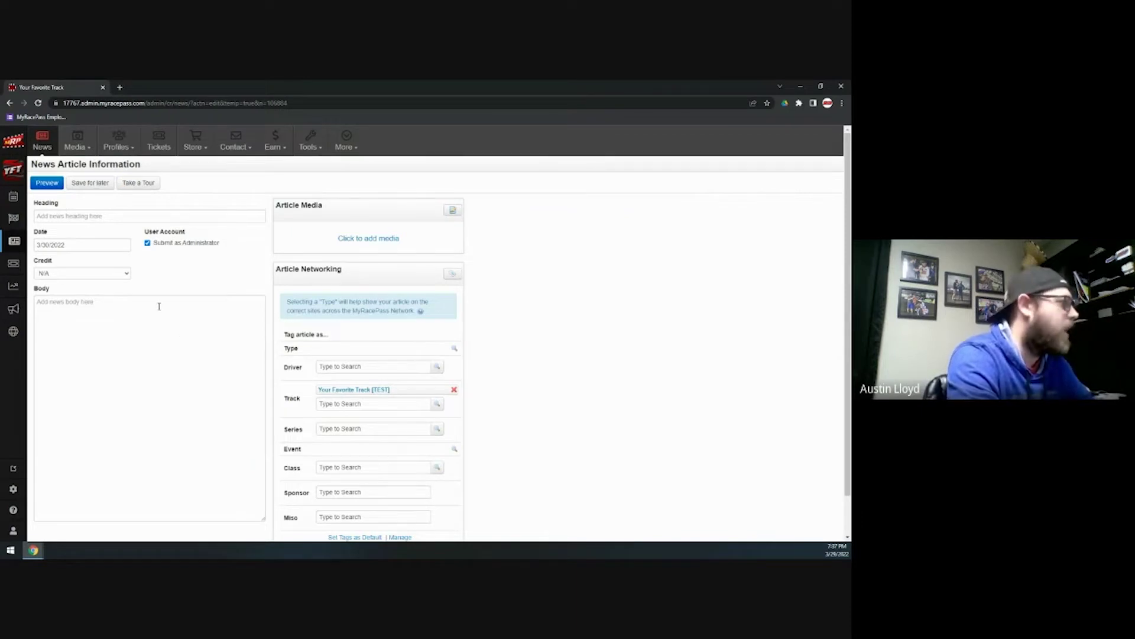
{"action": "left_click", "coordinate": [84, 216]}
{"action": "left_click", "coordinate": [114, 209]}
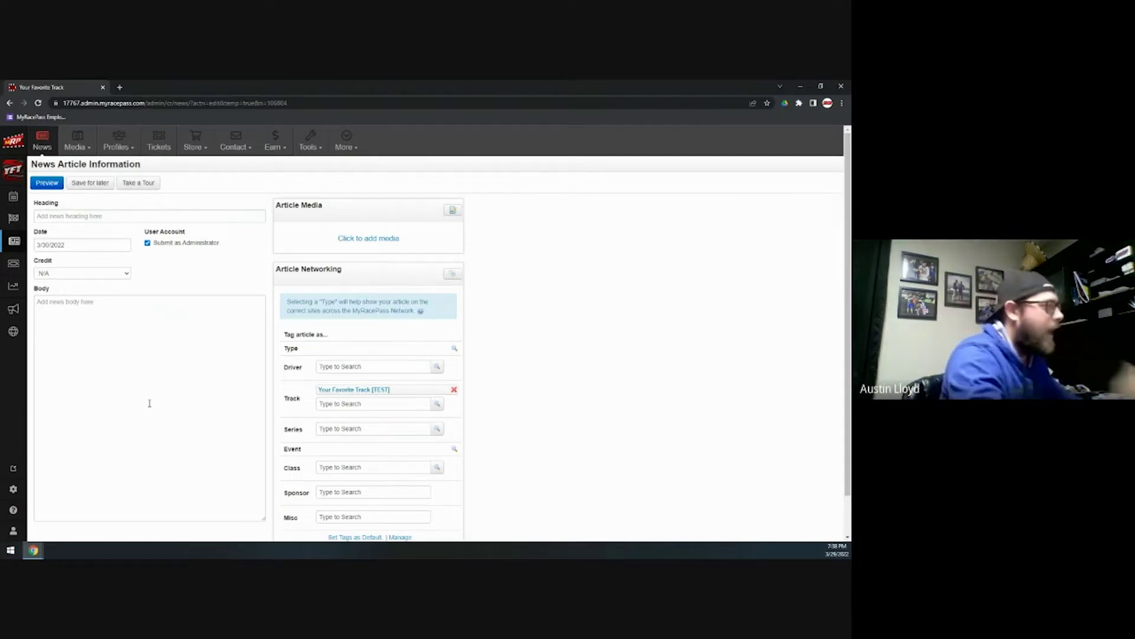
- Review the article's available credit options and select N/A
{"action": "left_click", "coordinate": [101, 275]}
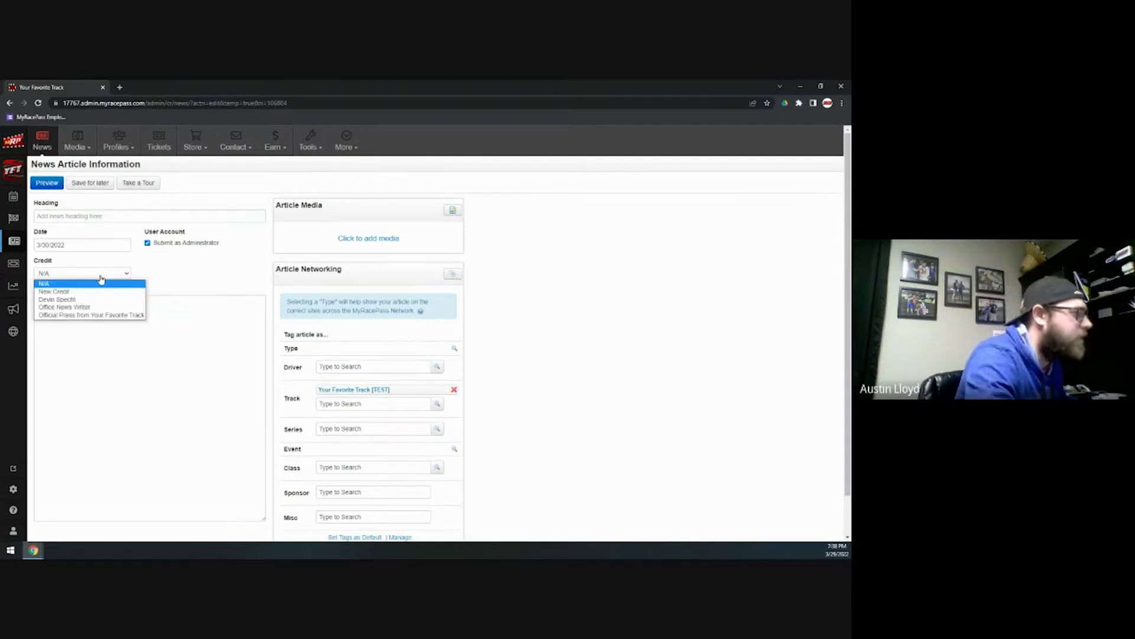
{"action": "left_click", "coordinate": [101, 278]}
{"action": "left_click", "coordinate": [105, 274]}
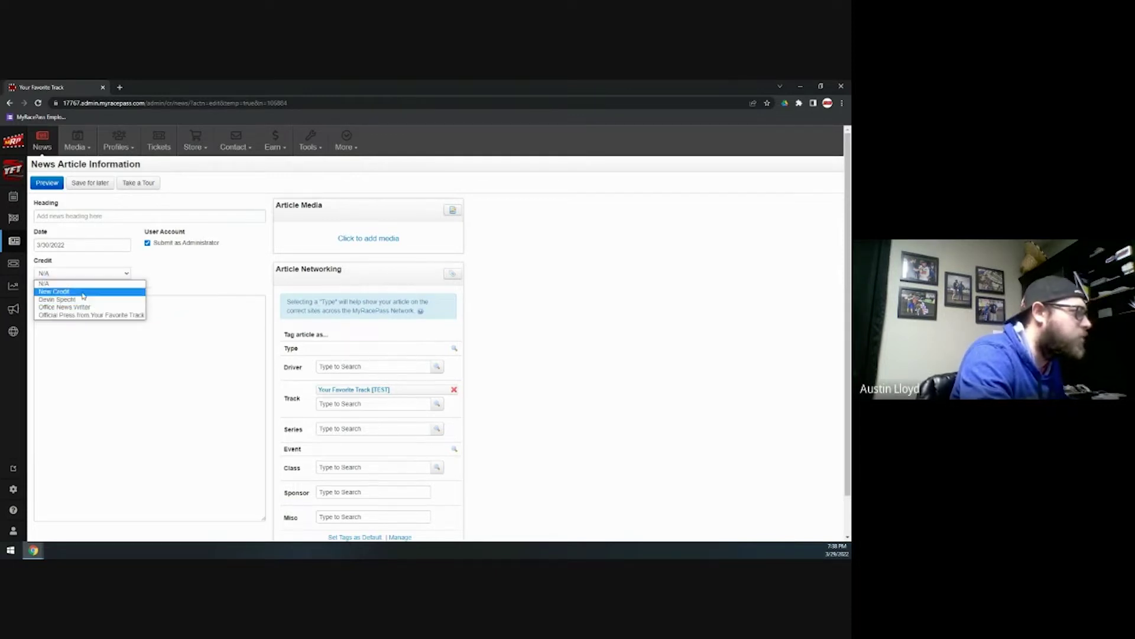
{"action": "left_click", "coordinate": [85, 283]}
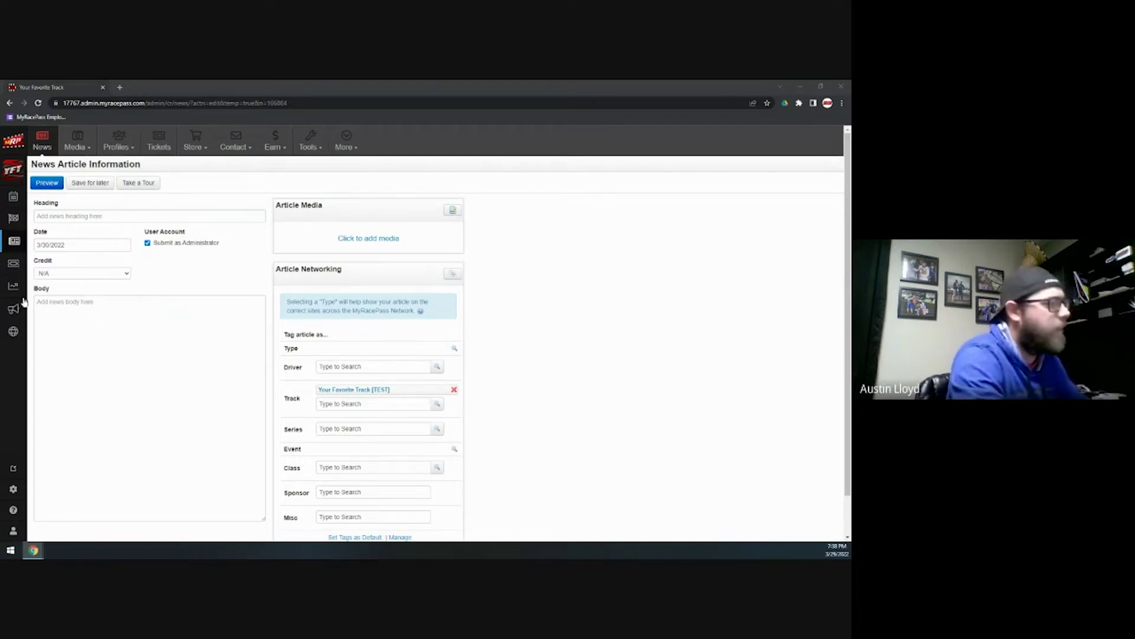
- Tag the news article with the racing type Modifieds
{"action": "scroll", "coordinate": [385, 328], "scroll_direction": "down", "scroll_amount": 1}
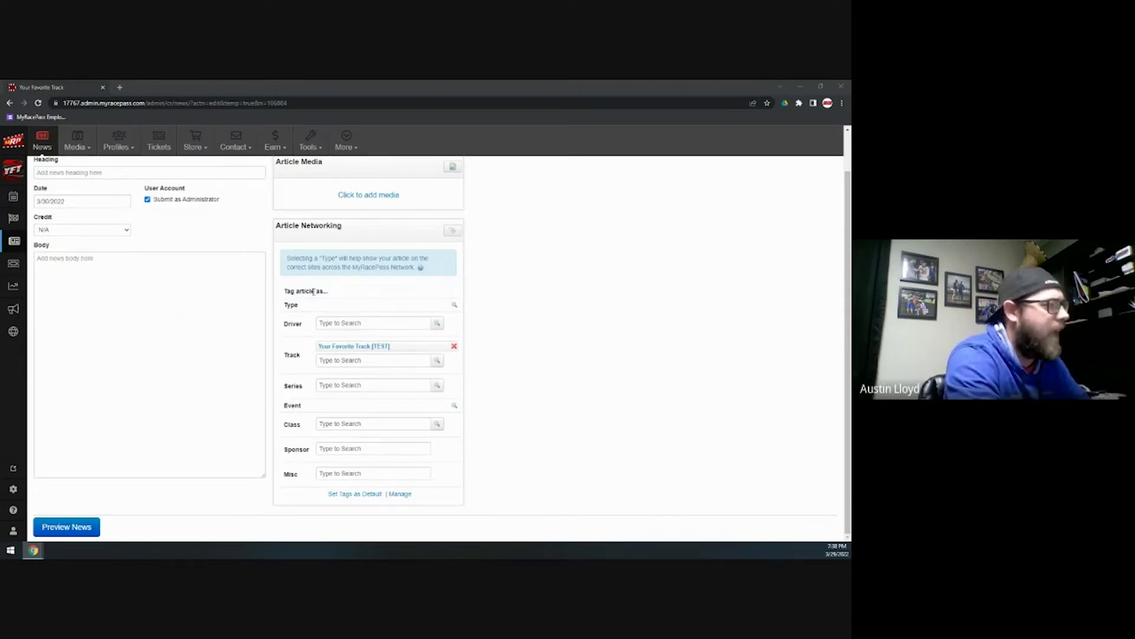
{"action": "left_click", "coordinate": [455, 306]}
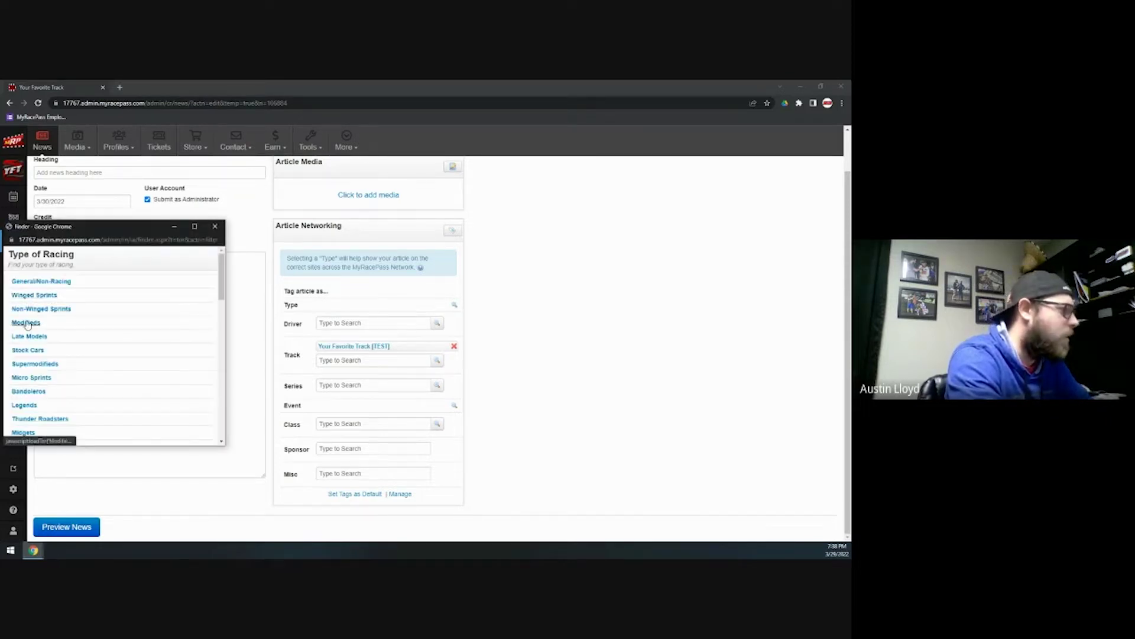
{"action": "left_click", "coordinate": [26, 322]}
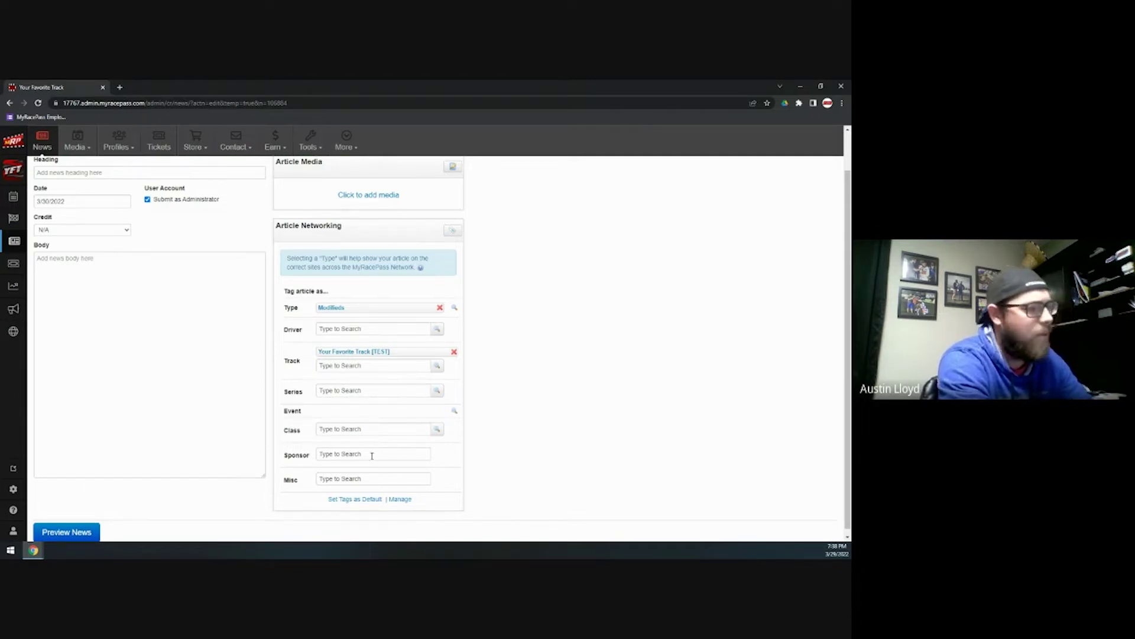
- Examine the article's image galleries and the upload options with no gallery chosen, then close the file manager without uploading
{"action": "scroll", "coordinate": [479, 431], "scroll_direction": "up", "scroll_amount": 1}
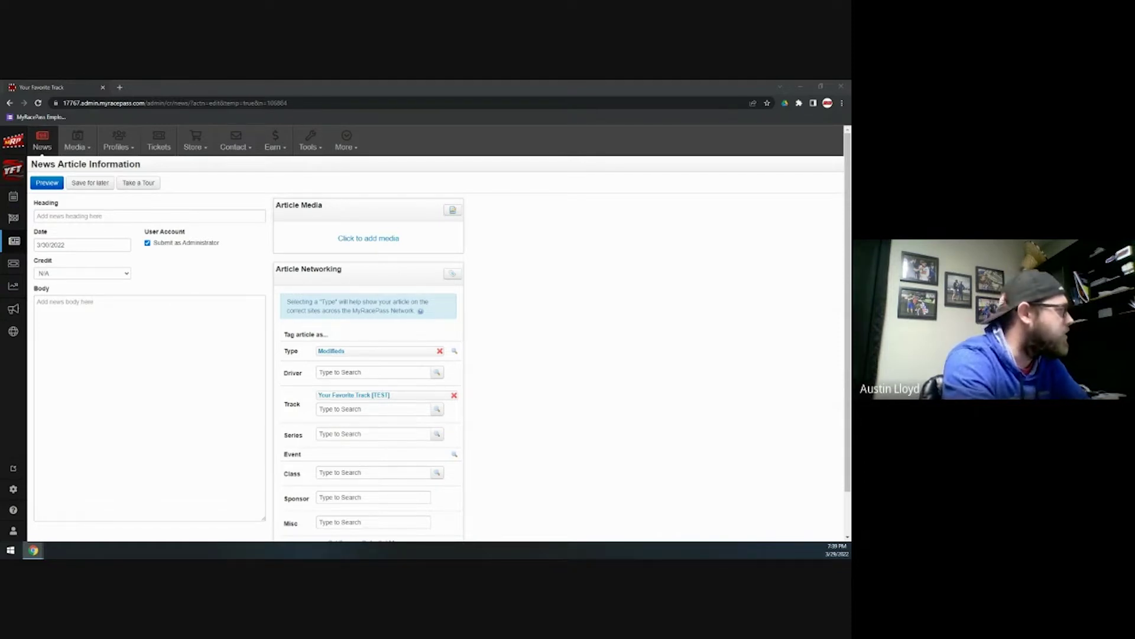
{"action": "left_click", "coordinate": [382, 241]}
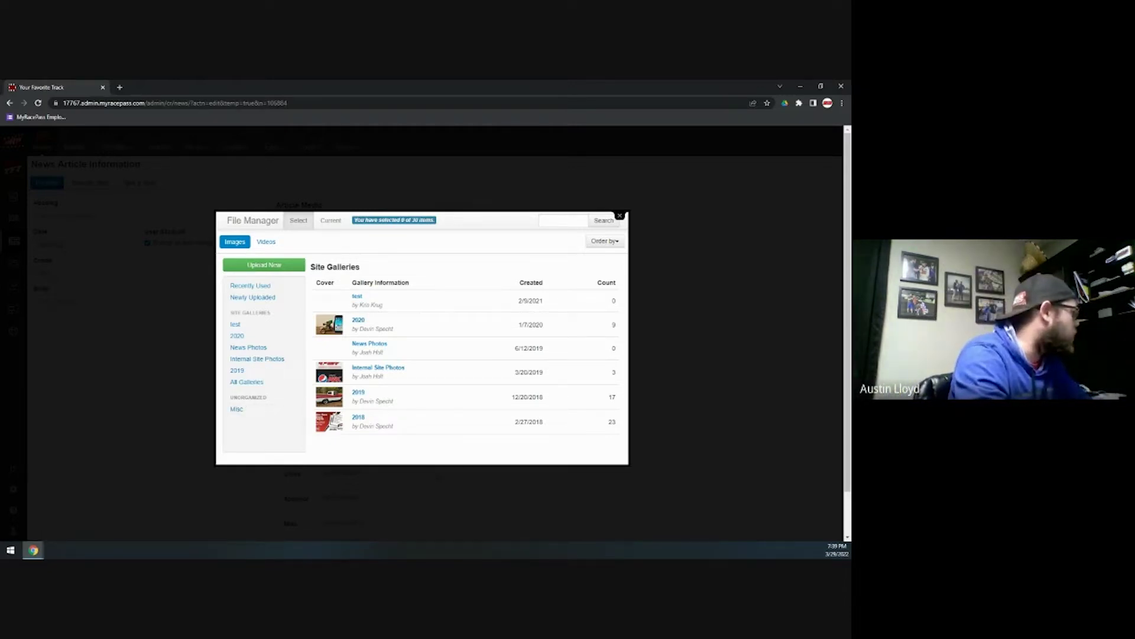
{"action": "left_click", "coordinate": [259, 266]}
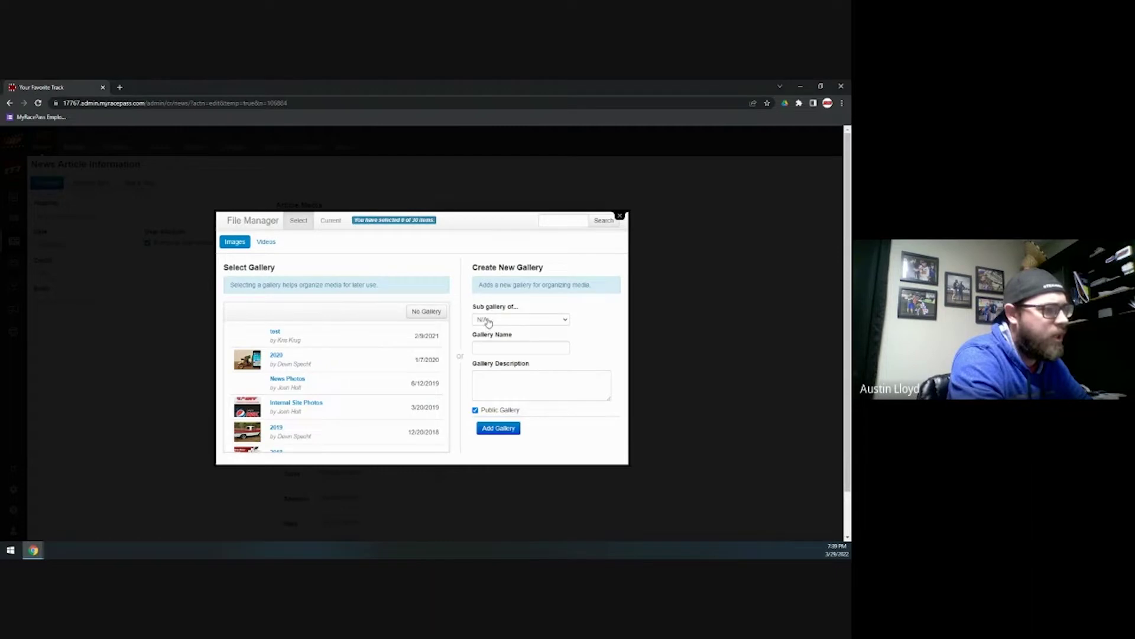
{"action": "scroll", "coordinate": [375, 370], "scroll_direction": "down", "scroll_amount": 1}
{"action": "scroll", "coordinate": [375, 370], "scroll_direction": "up", "scroll_amount": 1}
{"action": "left_click", "coordinate": [424, 312]}
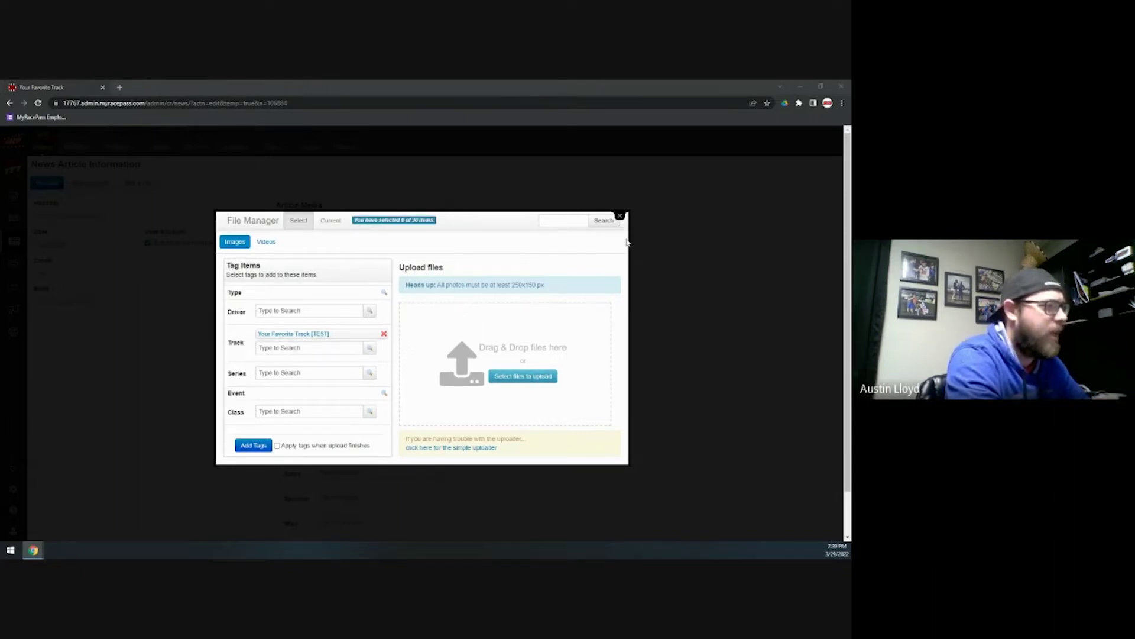
{"action": "left_click", "coordinate": [619, 215]}
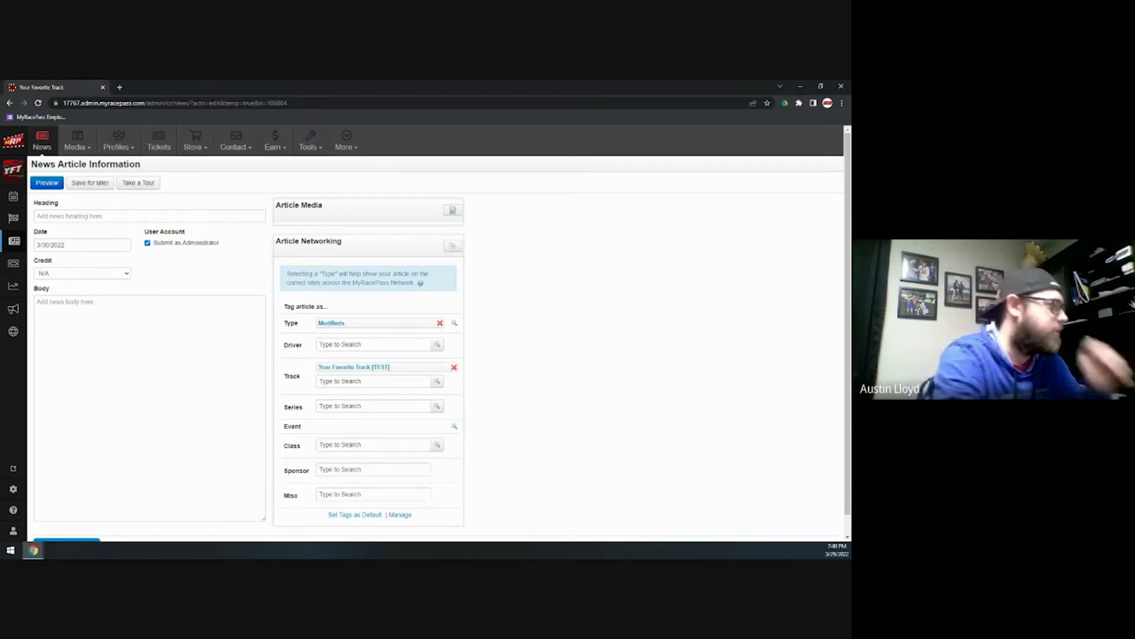
- Try to preview the news article with its heading and body left empty
{"action": "scroll", "coordinate": [104, 377], "scroll_direction": "down", "scroll_amount": 1}
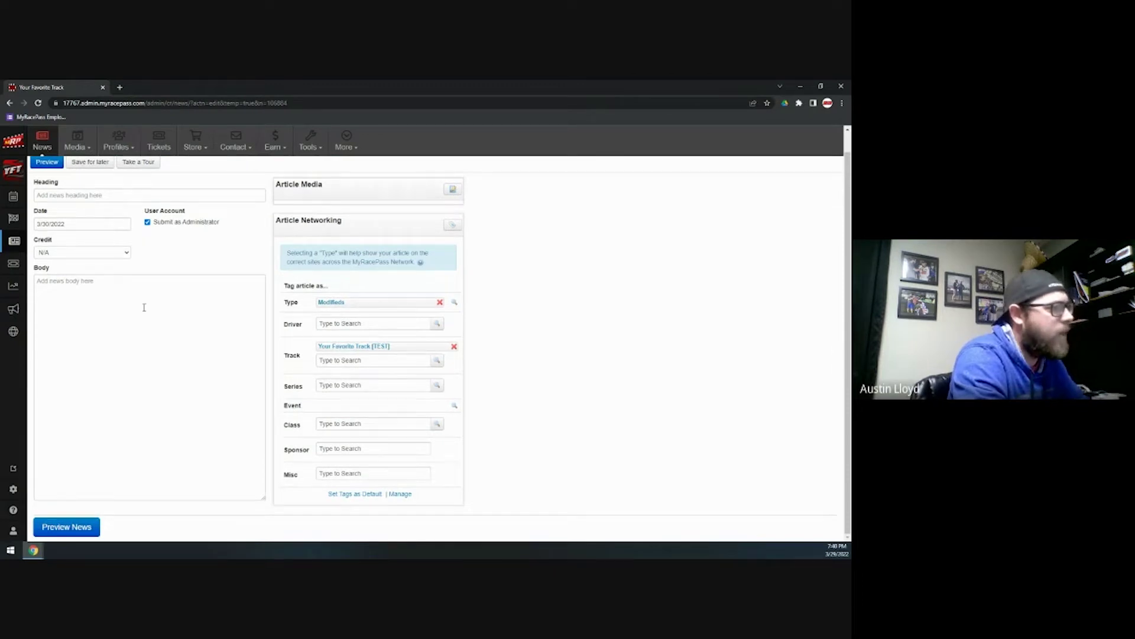
{"action": "left_click", "coordinate": [91, 532]}
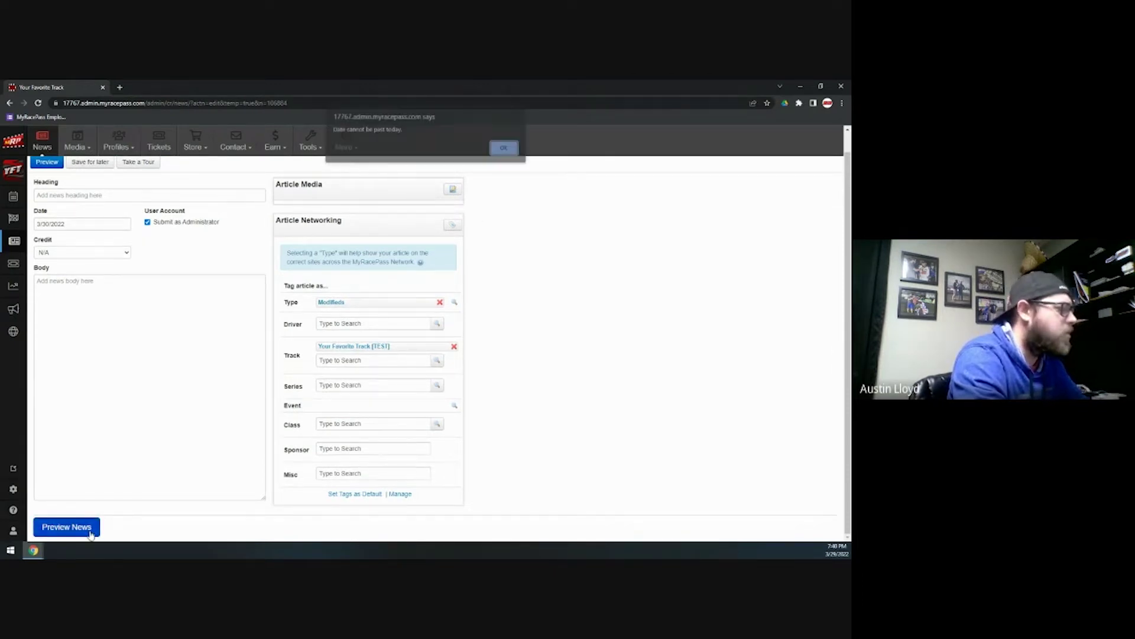
{"action": "left_click", "coordinate": [501, 155]}
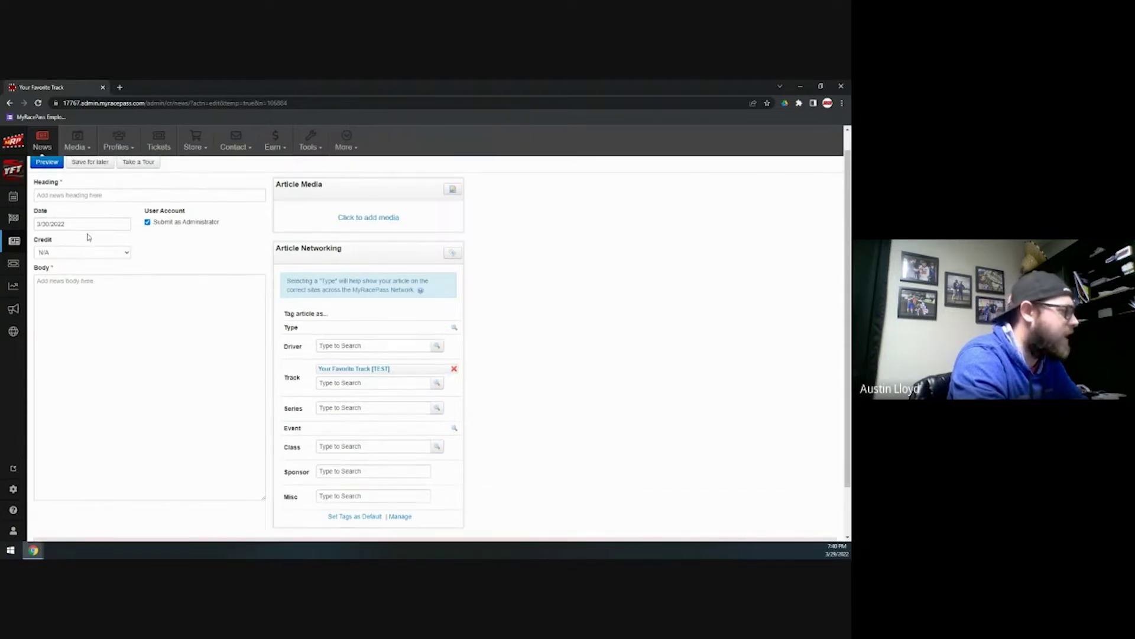
- Set the news article's date to March 29, 2022 and enter "this is a demo article" as its body
{"action": "left_click", "coordinate": [84, 224]}
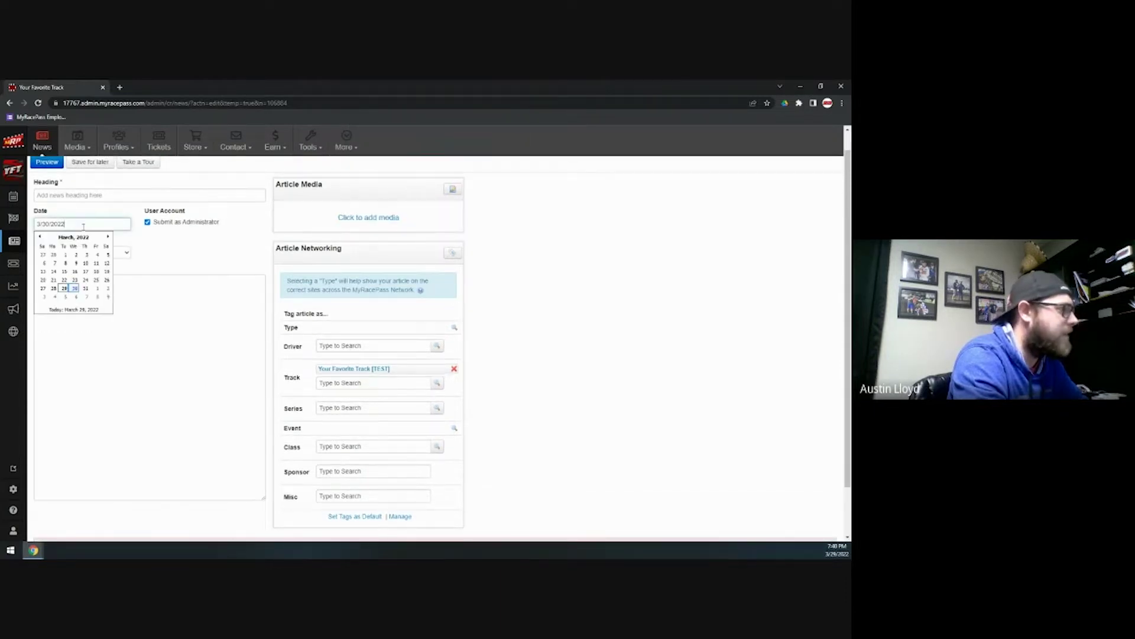
{"action": "left_click", "coordinate": [64, 288]}
{"action": "left_click", "coordinate": [91, 195]}
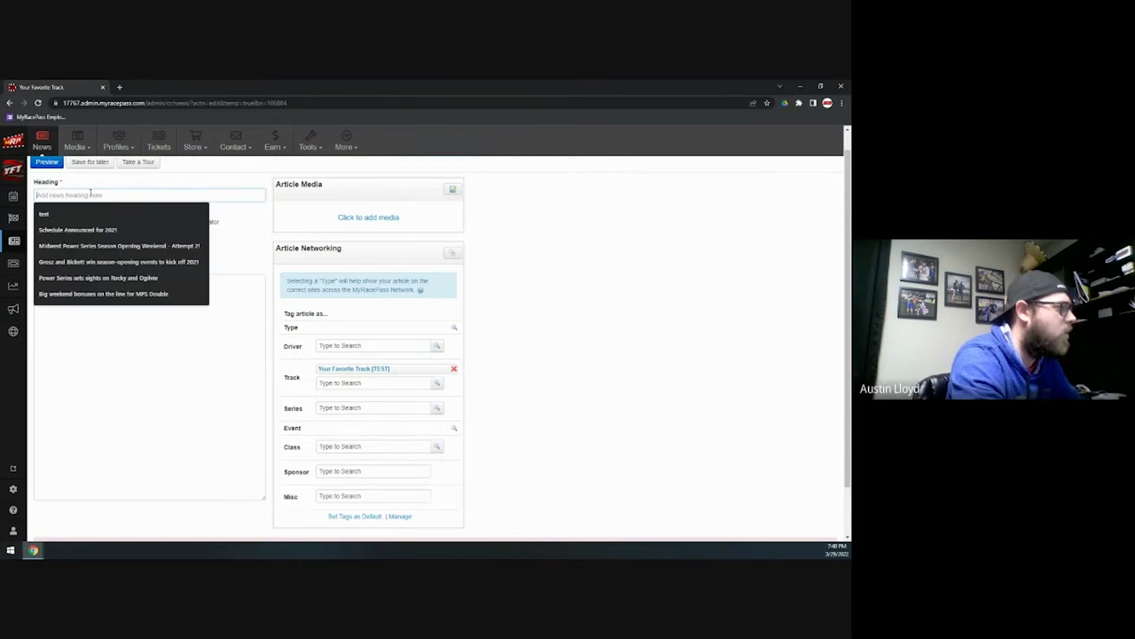
{"action": "key", "text": "Tab"}
{"action": "key", "text": "Tab"}
{"action": "key", "text": "Tab"}
{"action": "type", "text": "mhis is a demo arcticl"}
{"action": "key", "text": "BackSpace"}
{"action": "key", "text": "BackSpace"}
{"action": "key", "text": "BackSpace"}
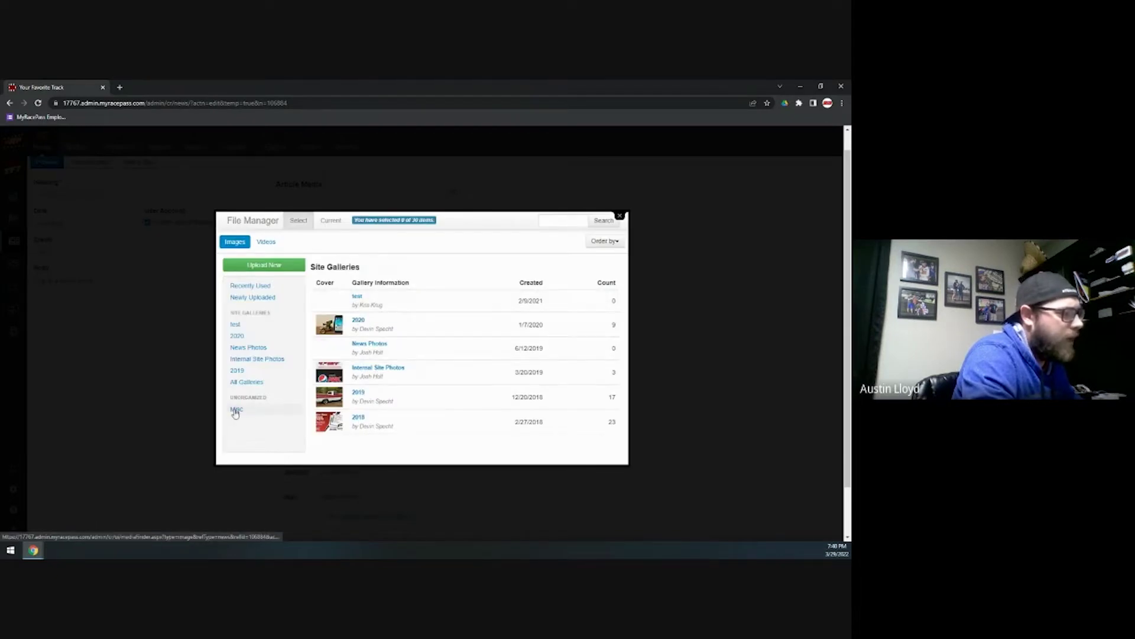
- Add the MyRacePass logo image from the unorganized Misc gallery to the article's media and close the file manager
{"action": "left_click", "coordinate": [235, 410]}
{"action": "left_click", "coordinate": [394, 305]}
{"action": "left_click", "coordinate": [335, 446]}
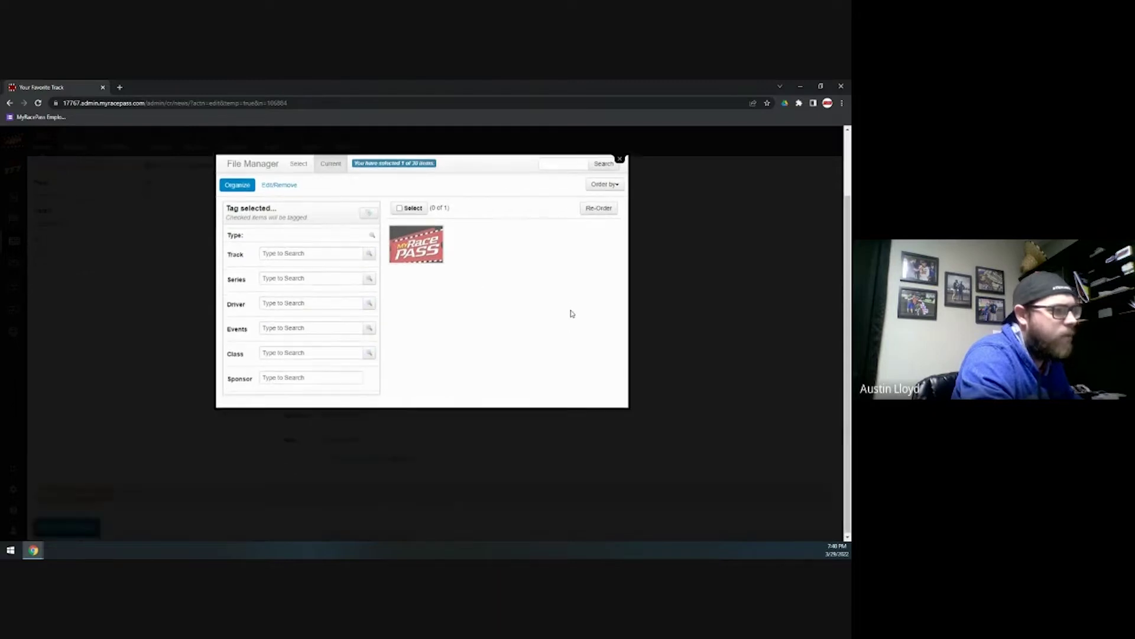
{"action": "left_click", "coordinate": [619, 239]}
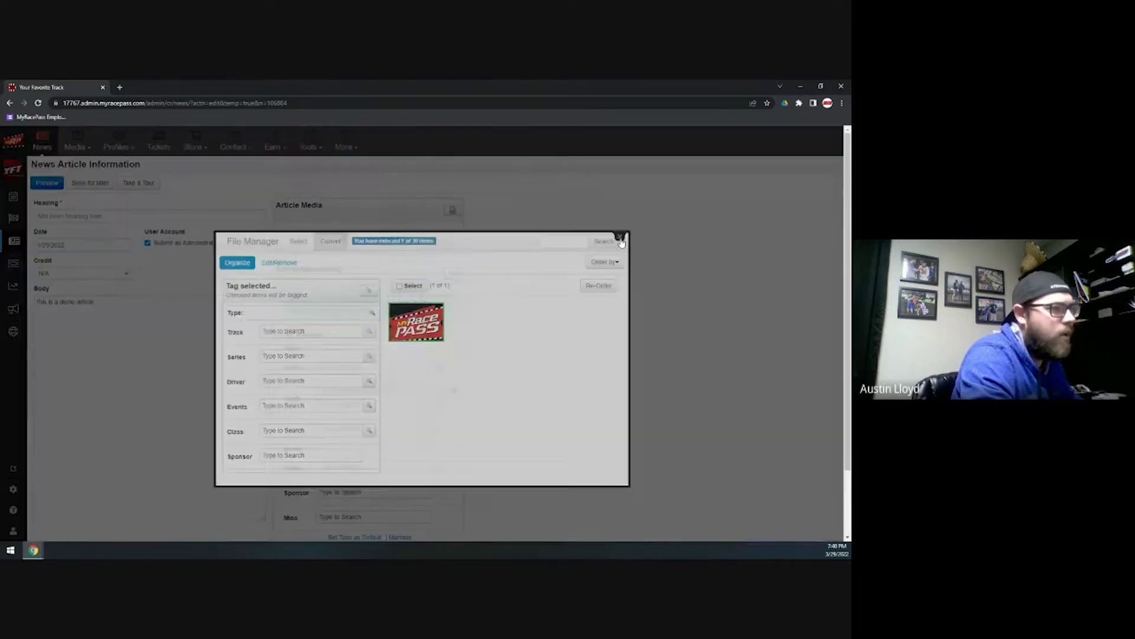
- Enter "test" as the news article's heading
{"action": "scroll", "coordinate": [434, 497], "scroll_direction": "down", "scroll_amount": 2}
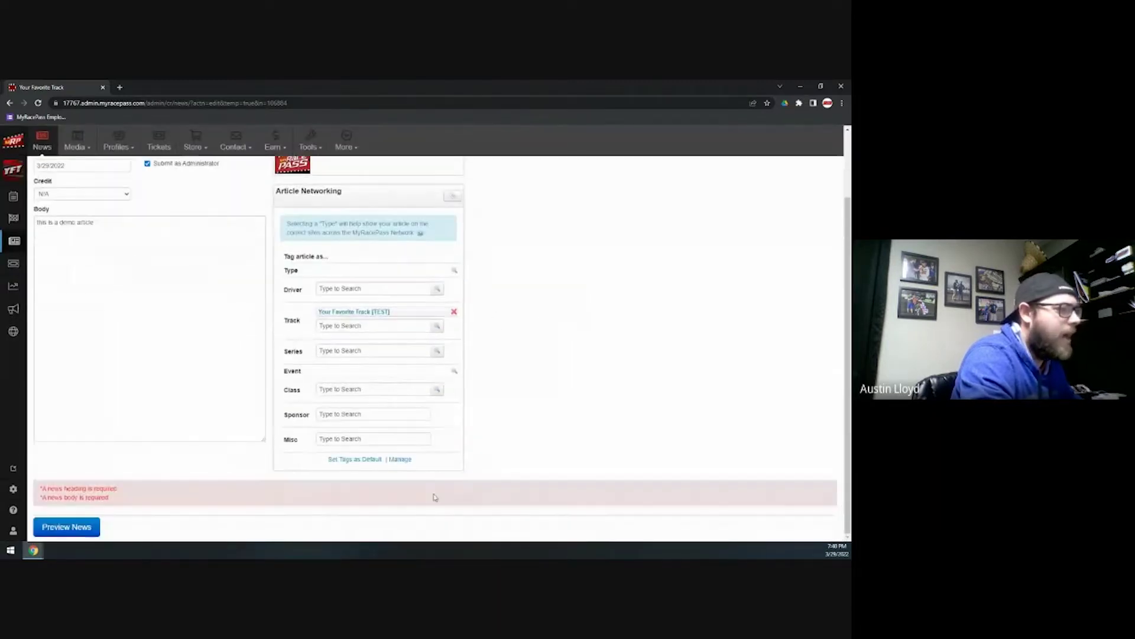
{"action": "left_click", "coordinate": [95, 532]}
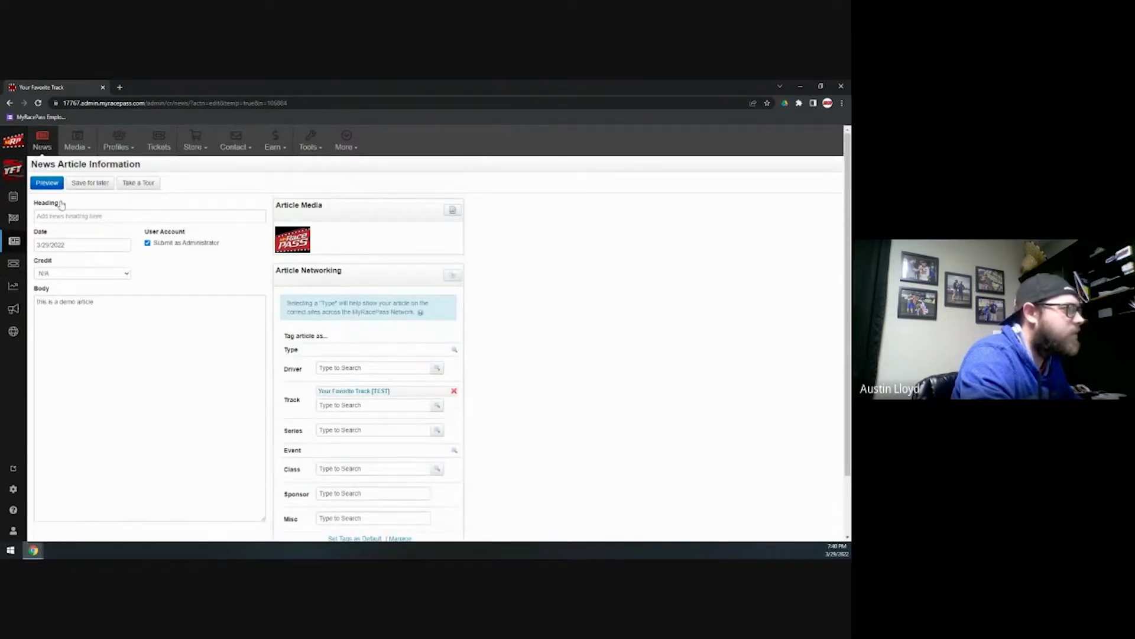
{"action": "left_click", "coordinate": [71, 219]}
{"action": "type", "text": "test"}
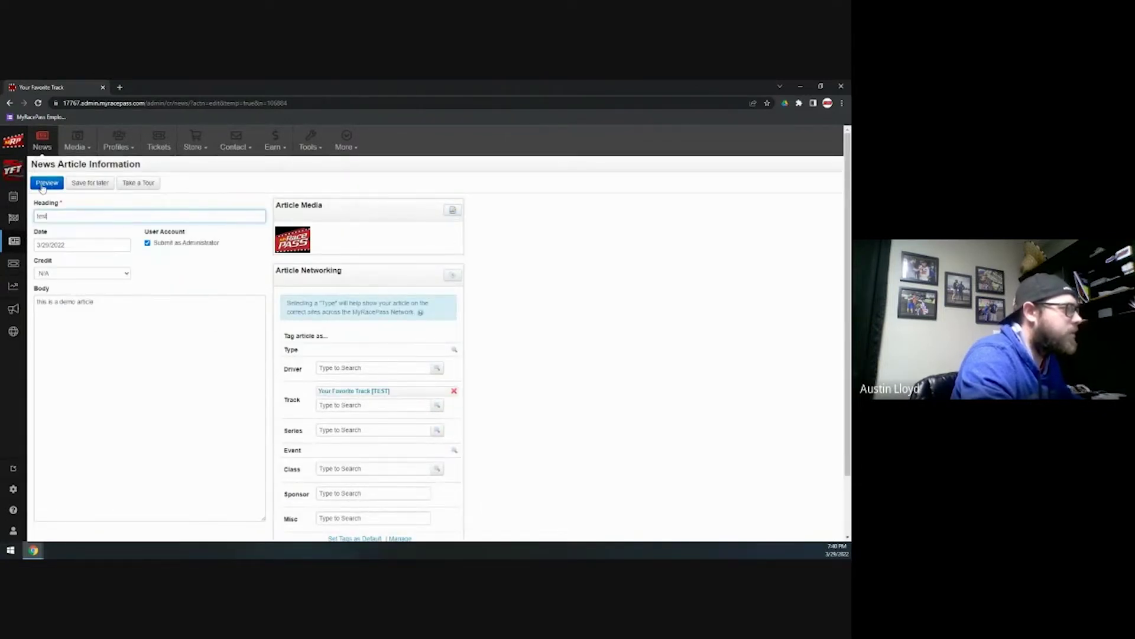
- Preview and publish the news article, then open its edit form and close it without changes
{"action": "left_click", "coordinate": [42, 184]}
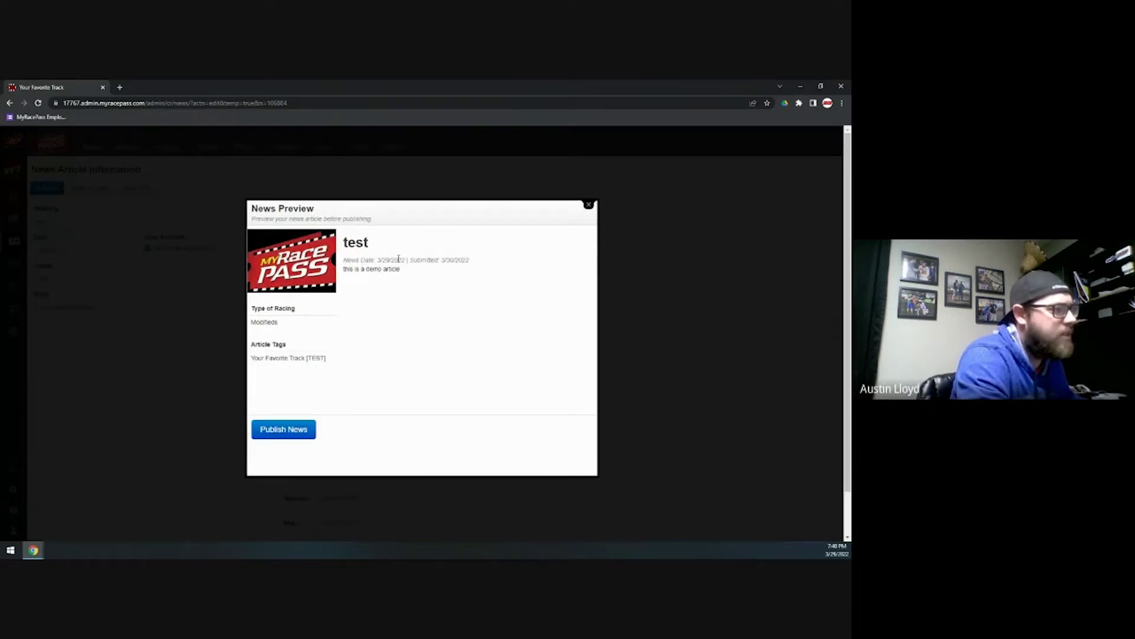
{"action": "left_click", "coordinate": [277, 434]}
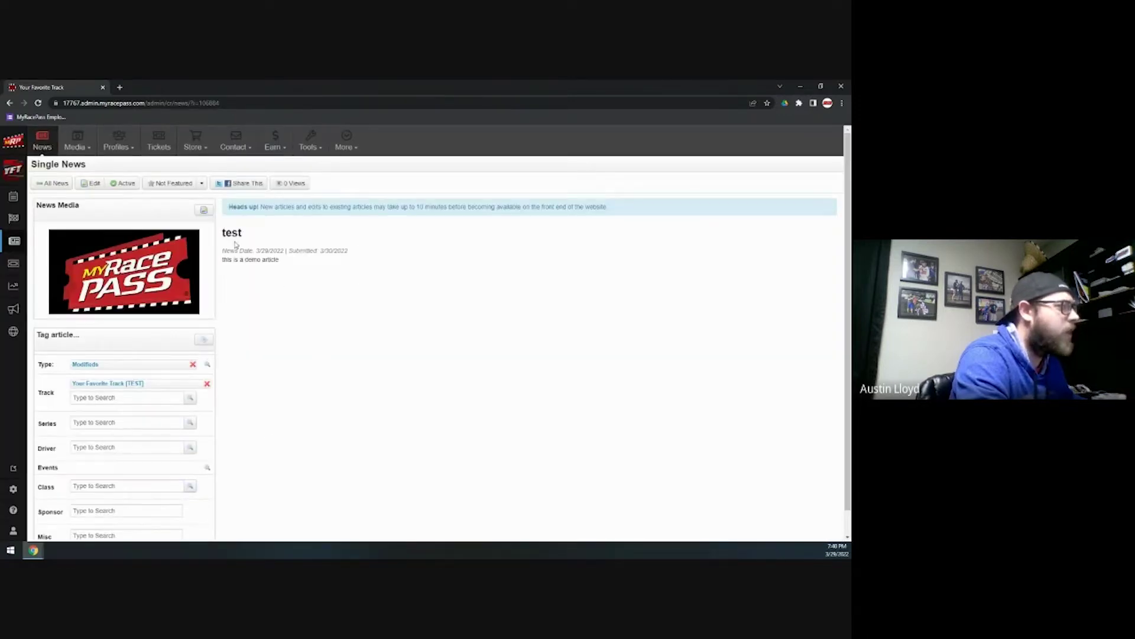
{"action": "left_click", "coordinate": [87, 186]}
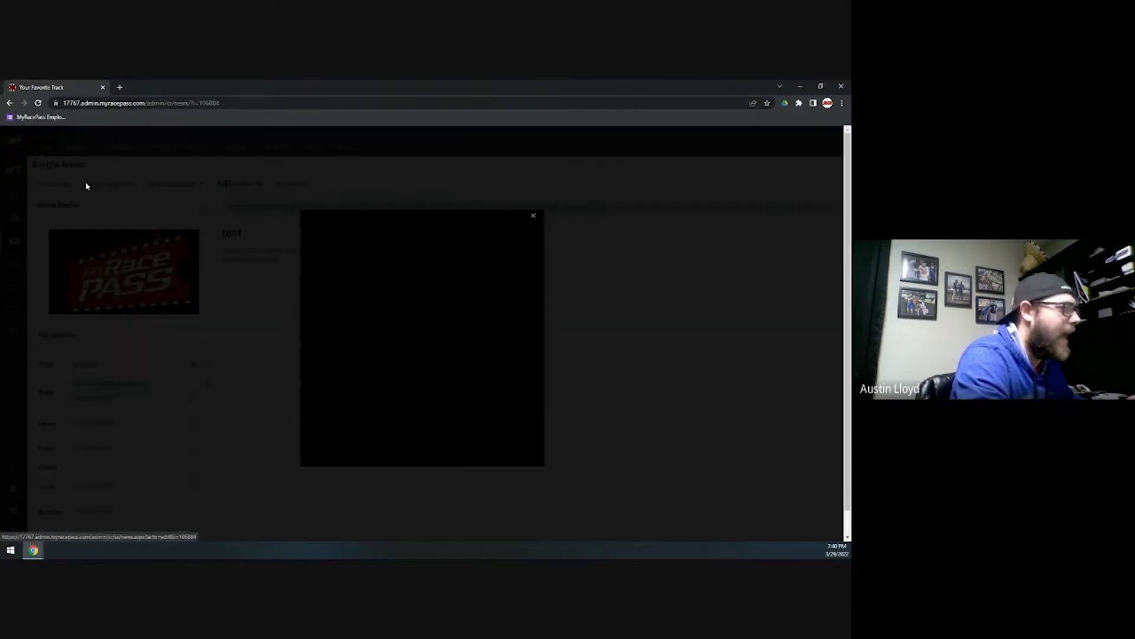
{"action": "left_click", "coordinate": [534, 217]}
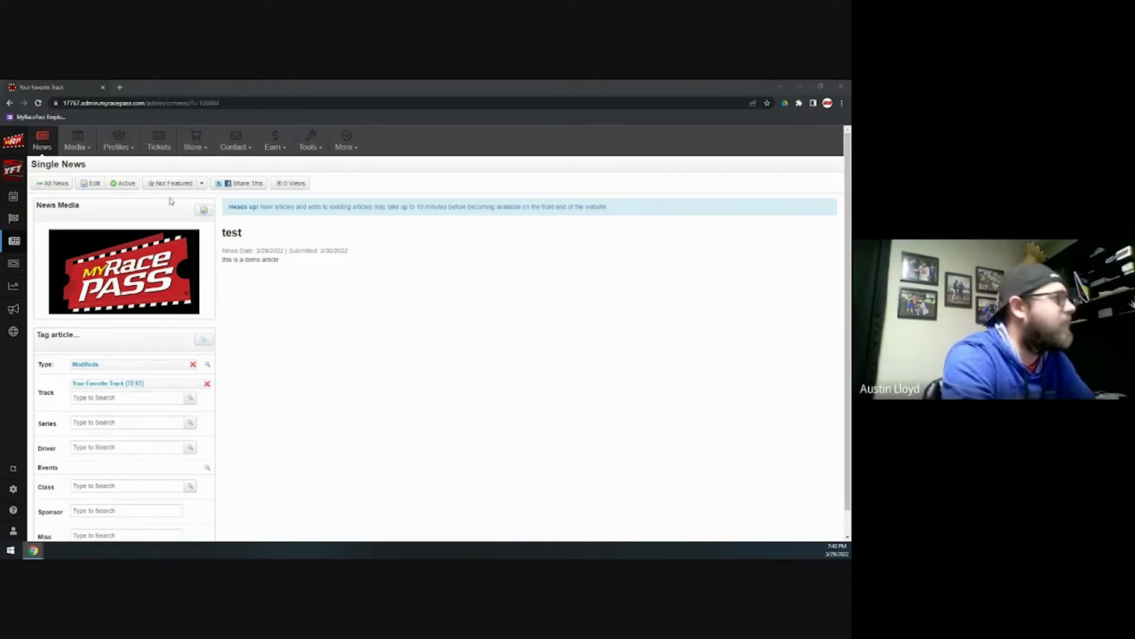
- Open the site's photo management page and look through the current galleries and unorganized media
{"action": "left_click", "coordinate": [82, 148]}
{"action": "left_click", "coordinate": [88, 168]}
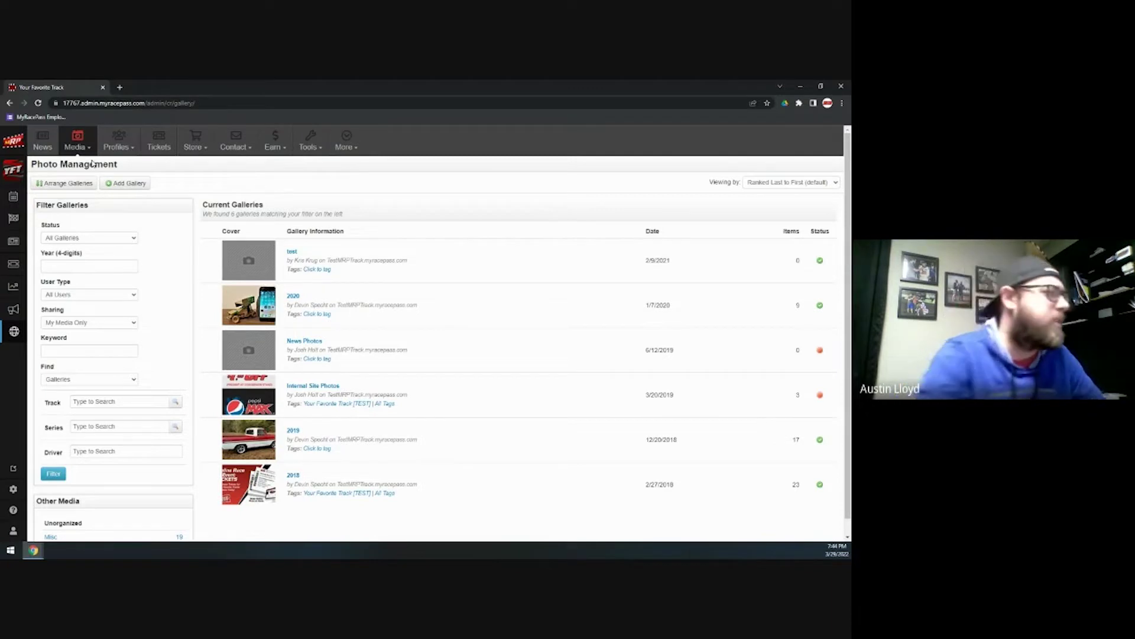
{"action": "scroll", "coordinate": [395, 350], "scroll_direction": "down", "scroll_amount": 1}
{"action": "scroll", "coordinate": [412, 369], "scroll_direction": "up", "scroll_amount": 1}
{"action": "scroll", "coordinate": [412, 369], "scroll_direction": "down", "scroll_amount": 1}
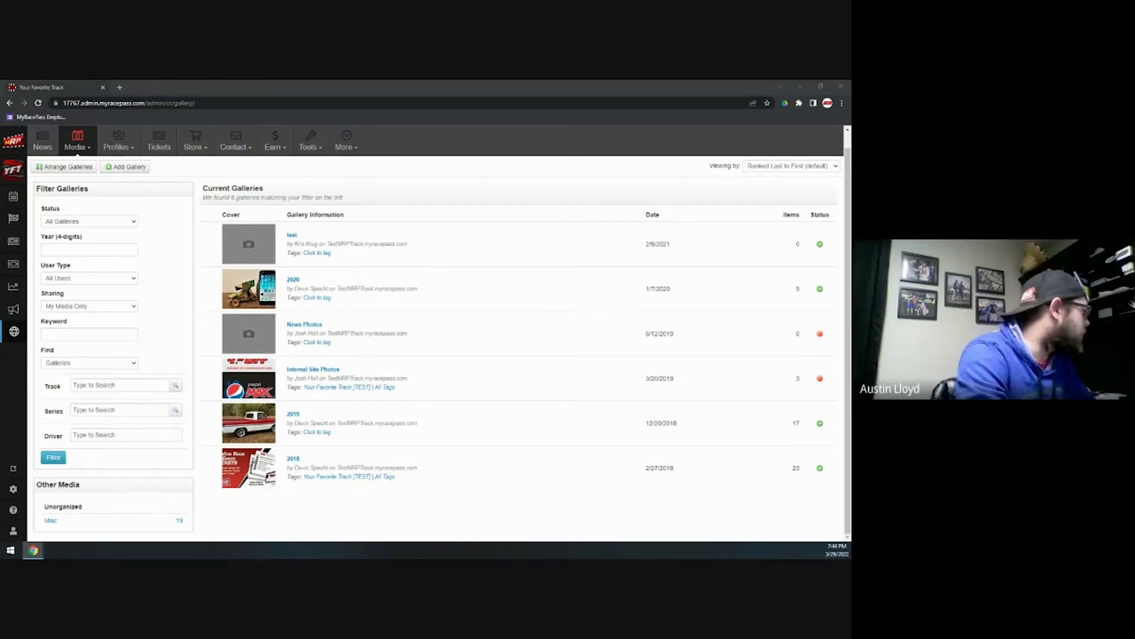
- Examine the public Photo Gallery on the Jackson Motorplex website, including its 2020 gallery, and close that site
{"action": "left_click_drag", "start_coordinate": [1, 166], "coordinate": [254, 88]}
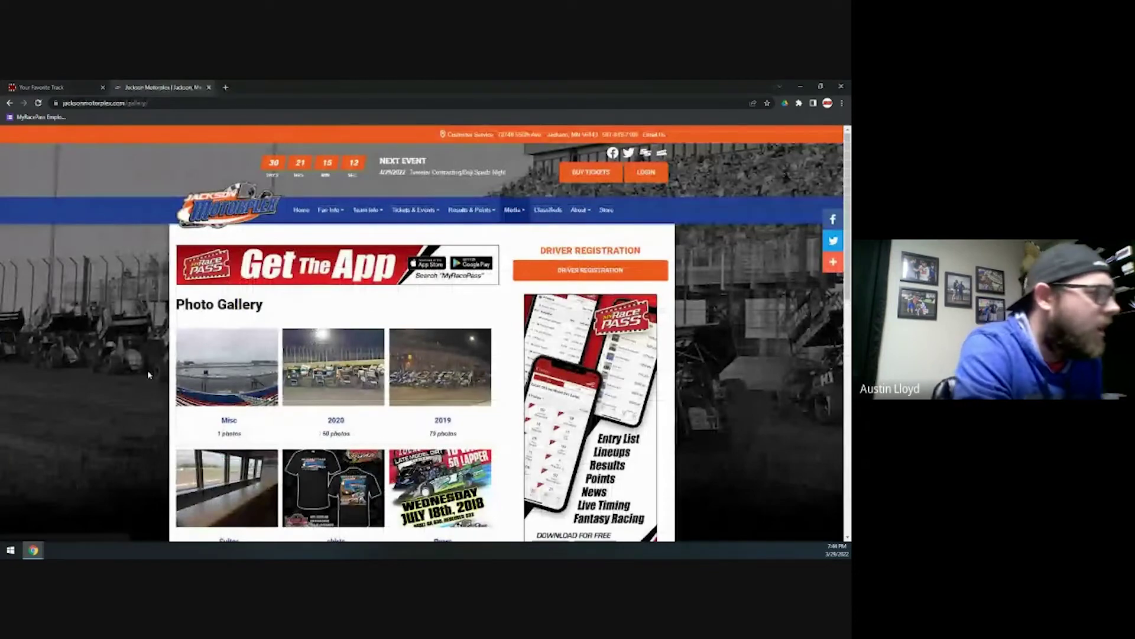
{"action": "scroll", "coordinate": [147, 370], "scroll_direction": "down", "scroll_amount": 3}
{"action": "scroll", "coordinate": [147, 370], "scroll_direction": "up", "scroll_amount": 3}
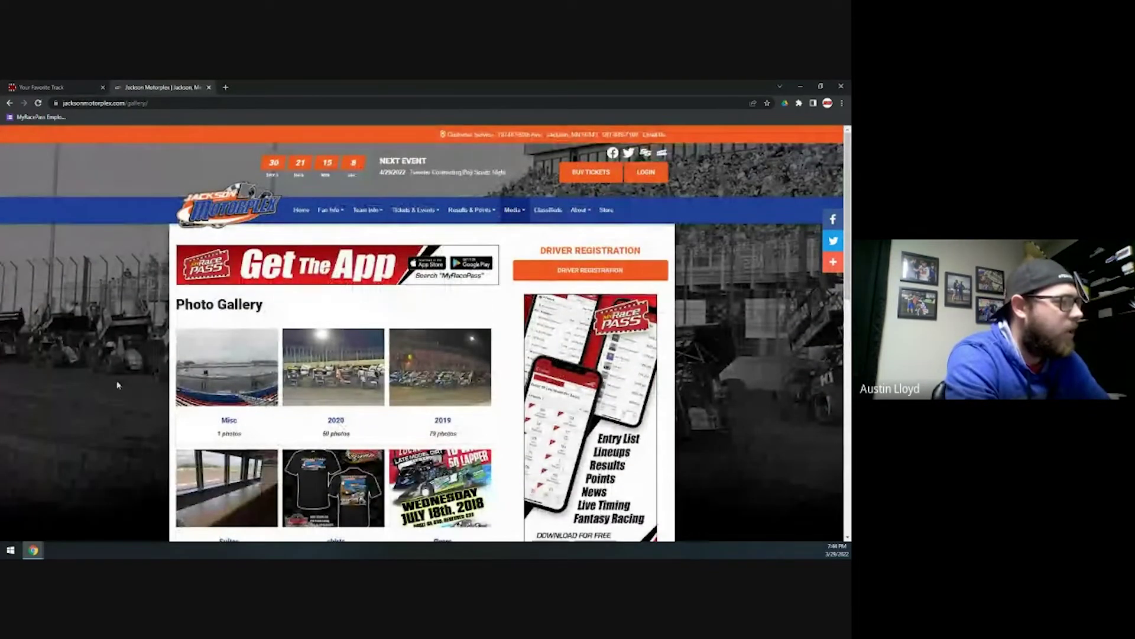
{"action": "scroll", "coordinate": [231, 366], "scroll_direction": "down", "scroll_amount": 2}
{"action": "scroll", "coordinate": [464, 455], "scroll_direction": "down", "scroll_amount": 3}
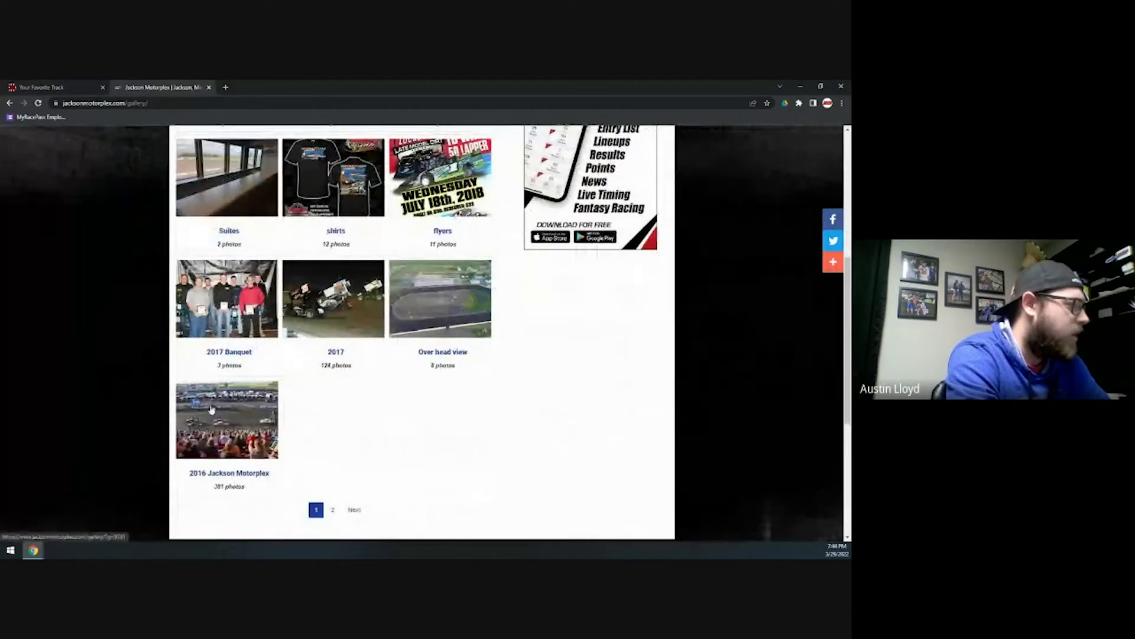
{"action": "scroll", "coordinate": [329, 385], "scroll_direction": "up", "scroll_amount": 3}
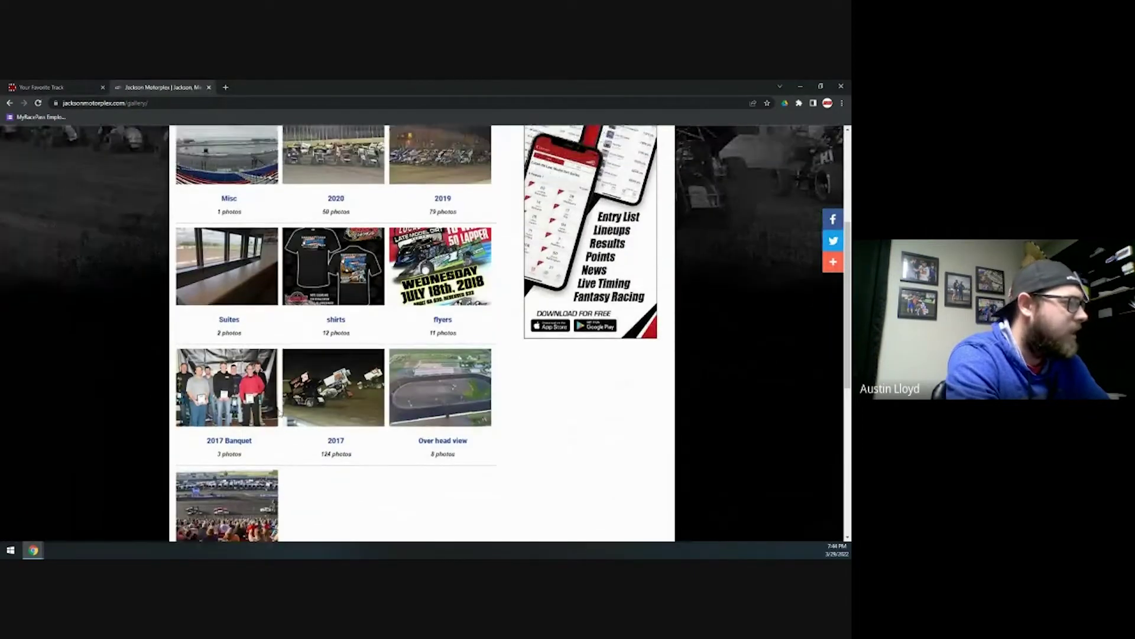
{"action": "scroll", "coordinate": [338, 301], "scroll_direction": "up", "scroll_amount": 2}
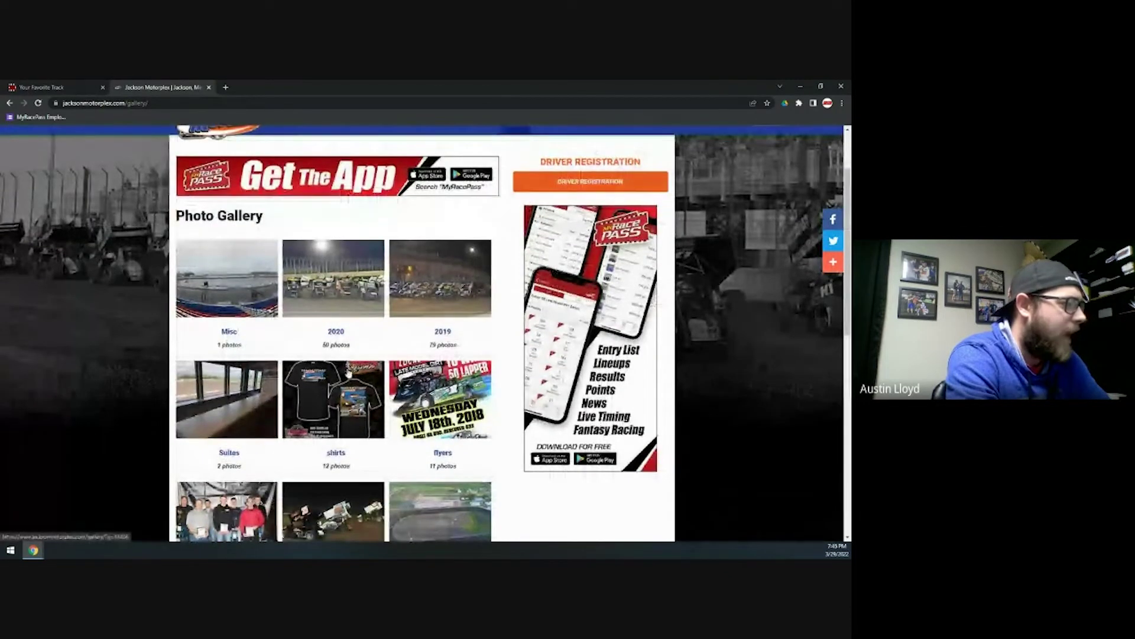
{"action": "left_click", "coordinate": [338, 301]}
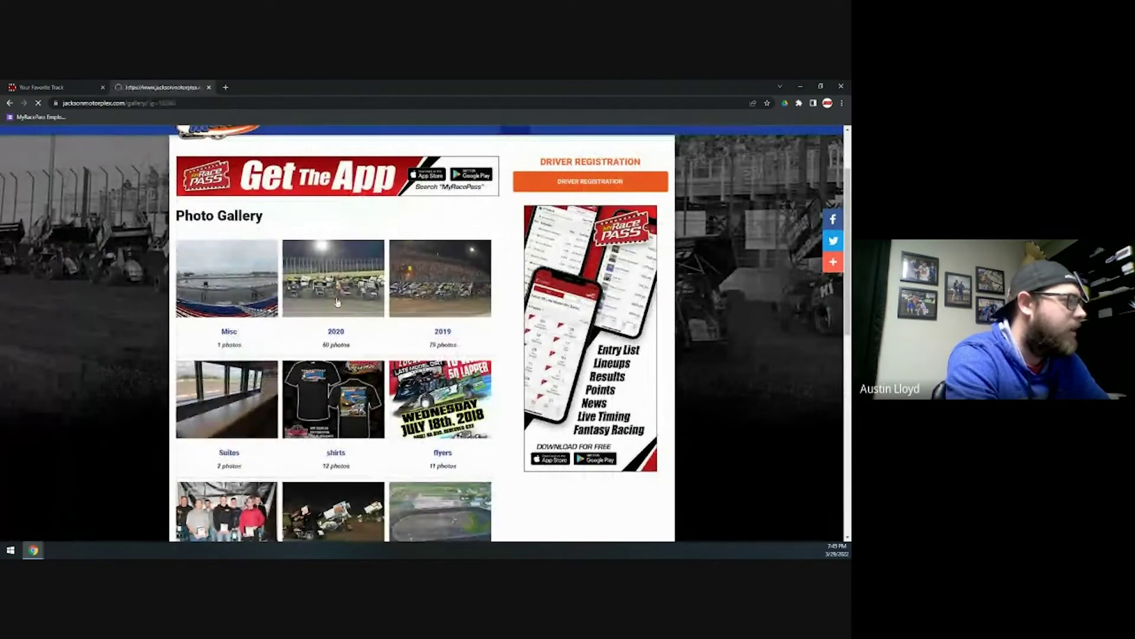
{"action": "scroll", "coordinate": [349, 385], "scroll_direction": "down", "scroll_amount": 5}
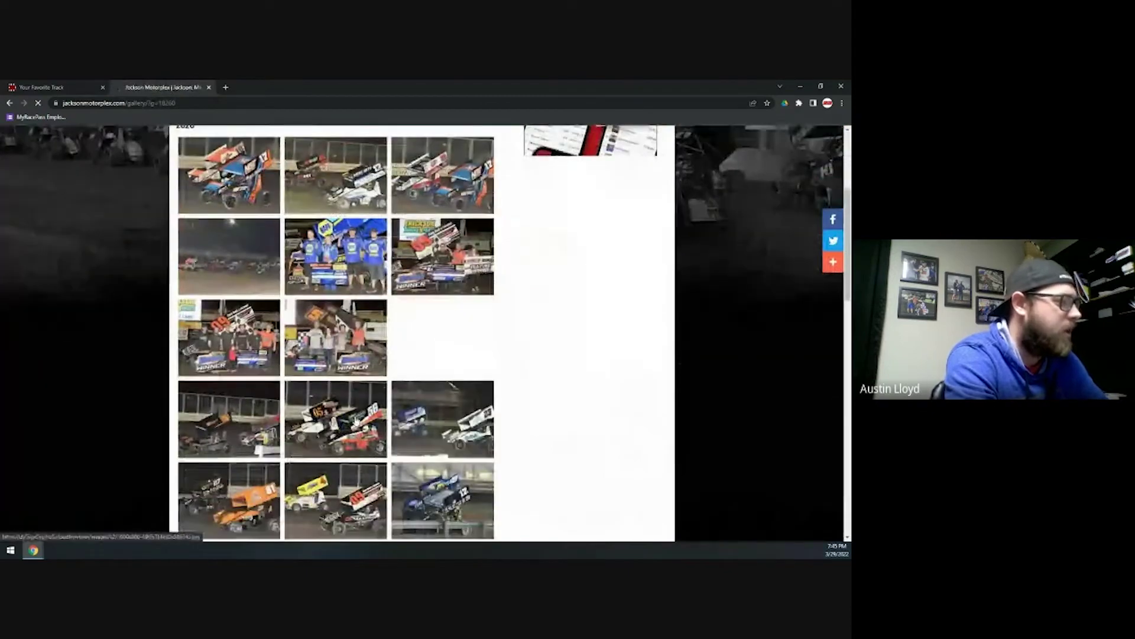
{"action": "left_click", "coordinate": [208, 88]}
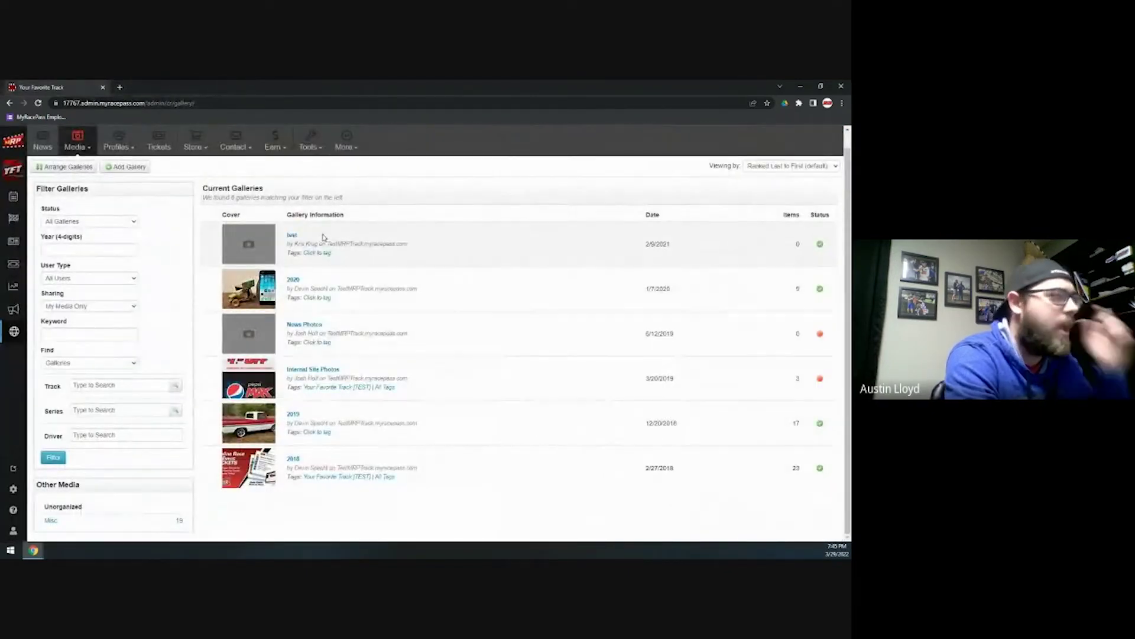
- View the contents of the 2019 photo gallery and return to the list of all galleries
{"action": "scroll", "coordinate": [254, 331], "scroll_direction": "up", "scroll_amount": 1}
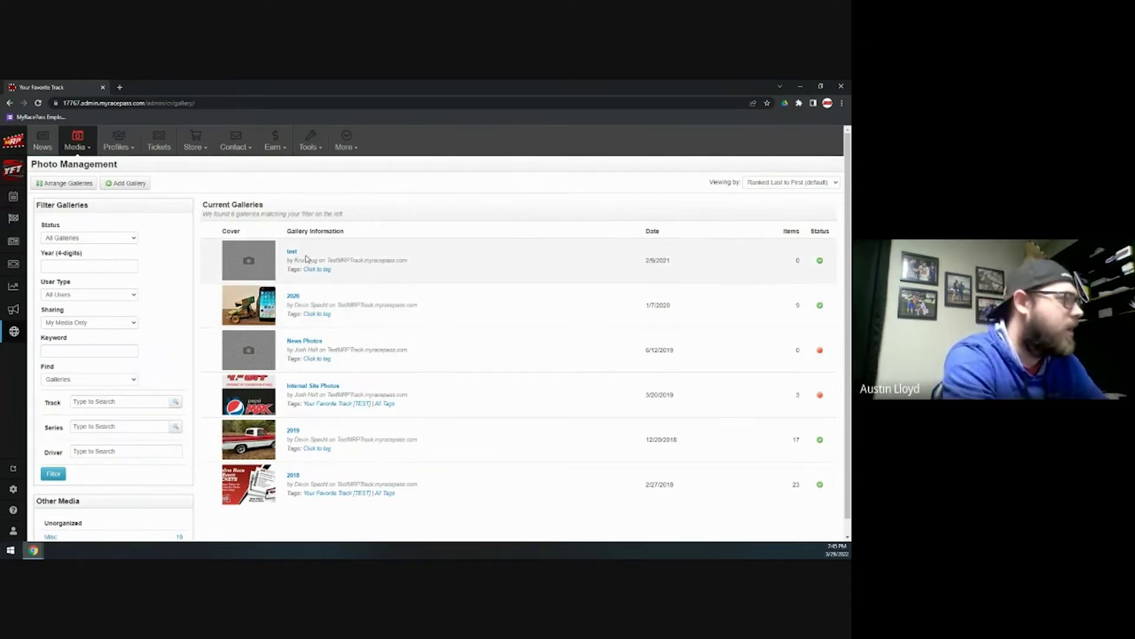
{"action": "left_click", "coordinate": [299, 436]}
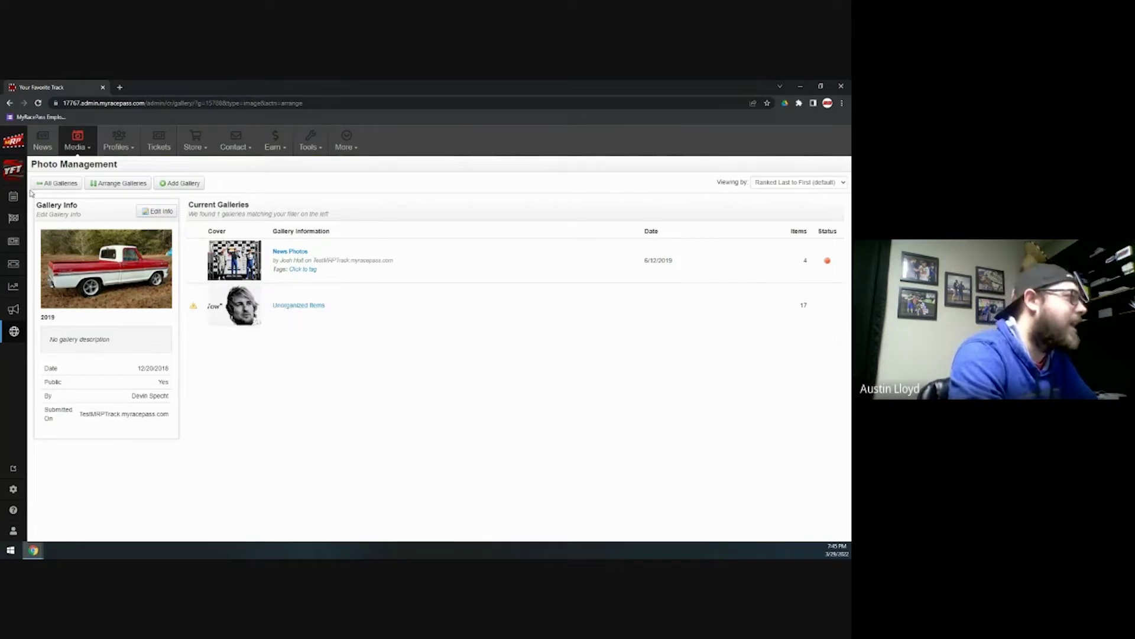
{"action": "left_click", "coordinate": [56, 184]}
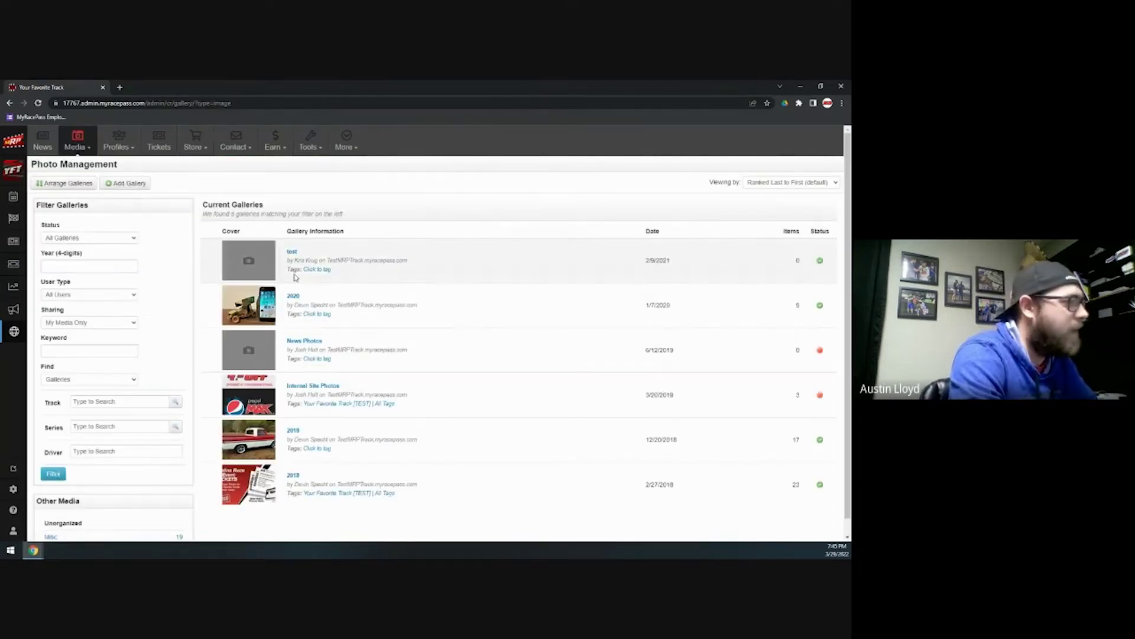
- In the 2020 gallery, move the eighth photo to the second position and save the new order
{"action": "left_click", "coordinate": [293, 295]}
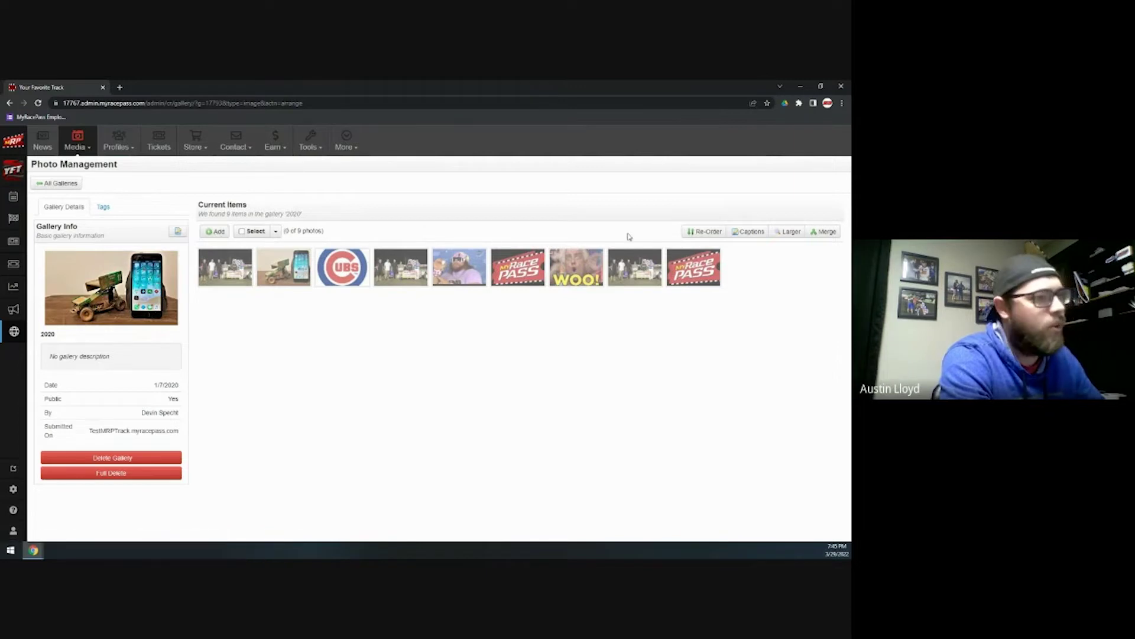
{"action": "left_click", "coordinate": [700, 235]}
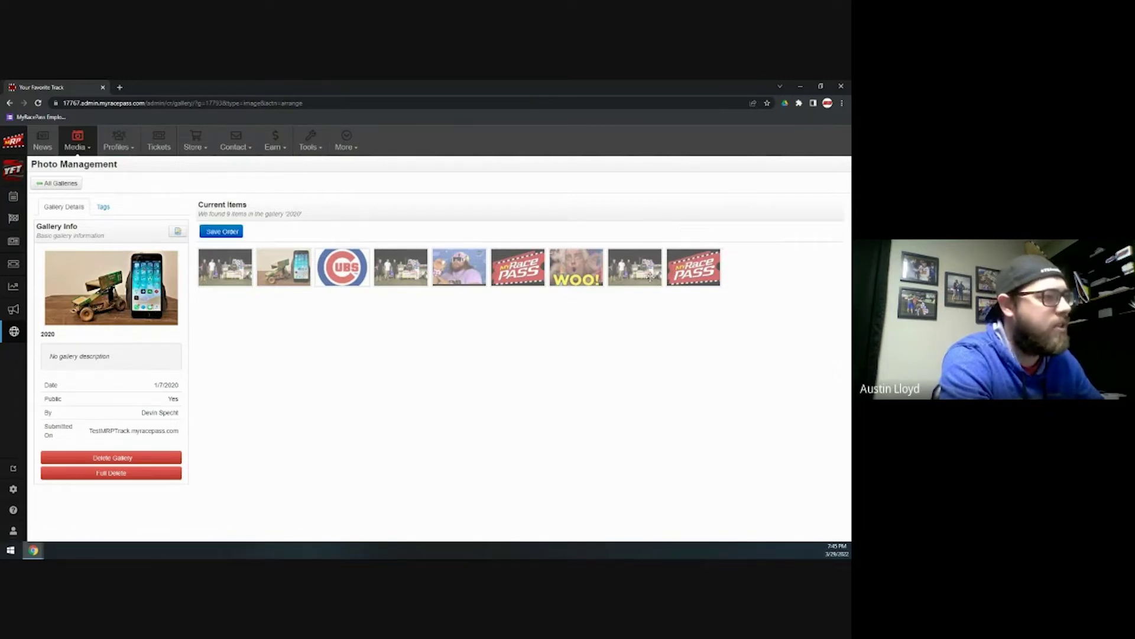
{"action": "left_click", "coordinate": [630, 279]}
{"action": "left_click_drag", "start_coordinate": [630, 280], "coordinate": [273, 278]}
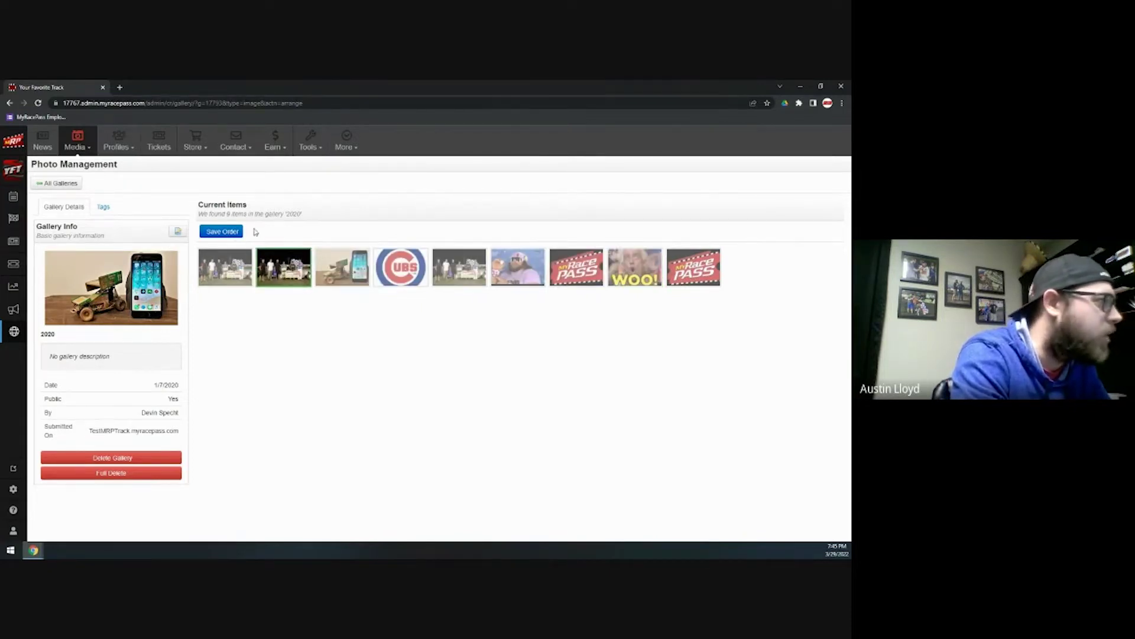
{"action": "left_click", "coordinate": [234, 231]}
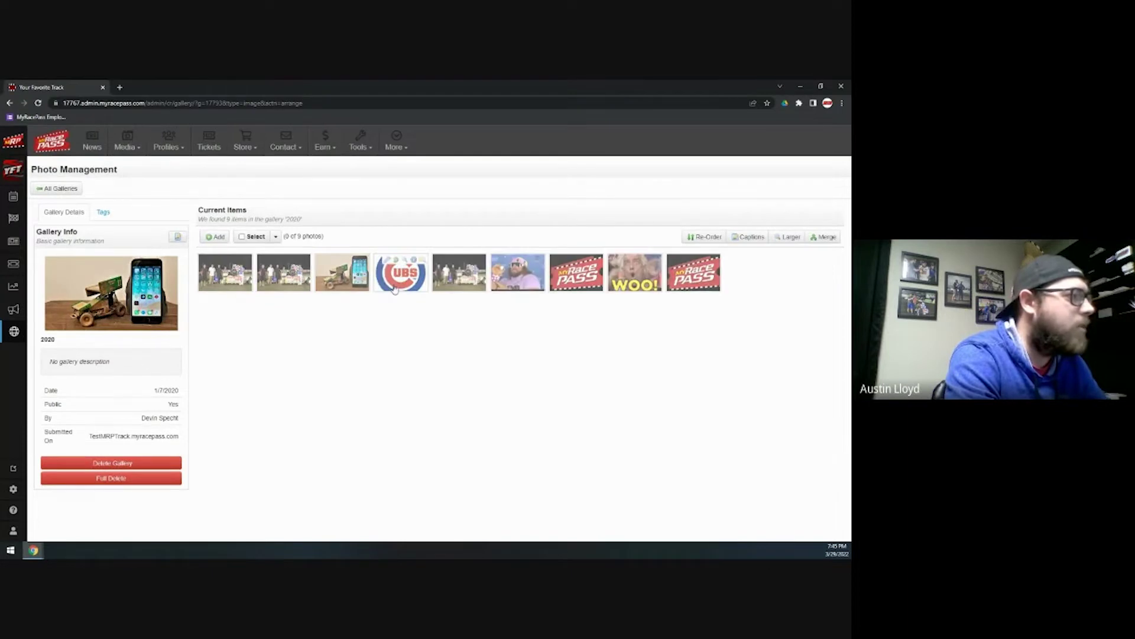
- Remove the Cubs logo and the group photo in second position from the 2020 gallery
{"action": "left_click", "coordinate": [405, 286]}
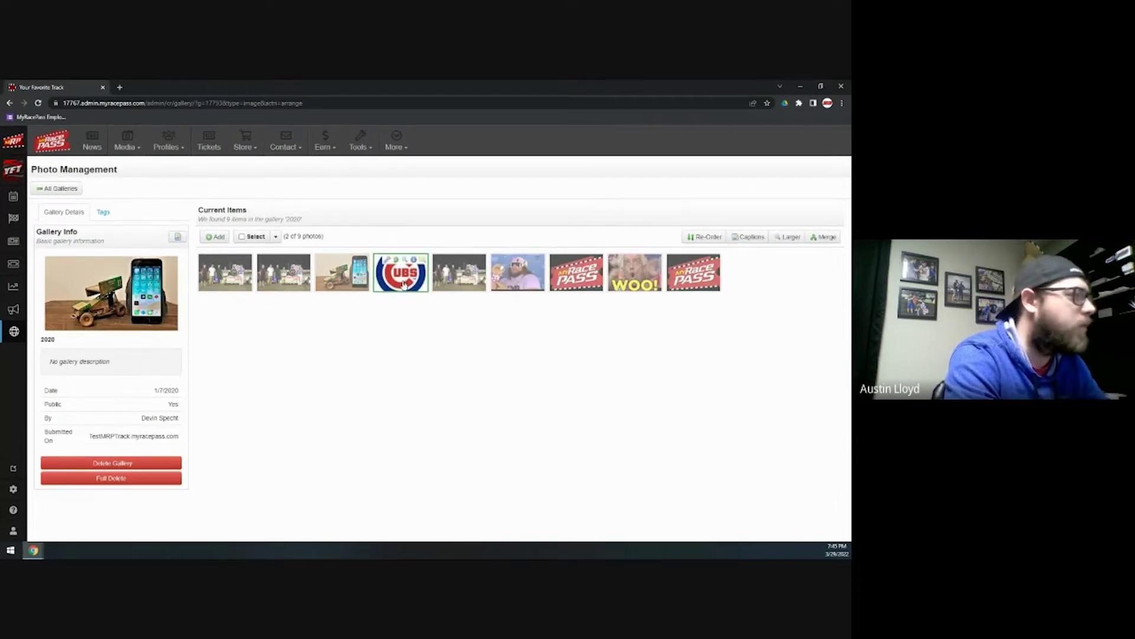
{"action": "left_click", "coordinate": [275, 236]}
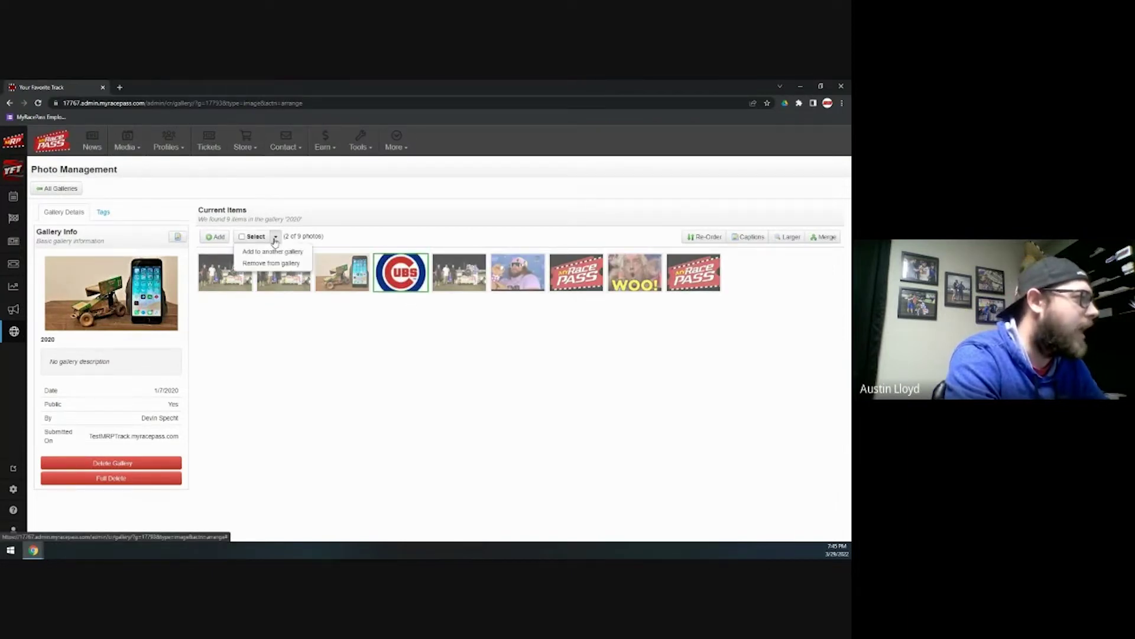
{"action": "left_click", "coordinate": [280, 264]}
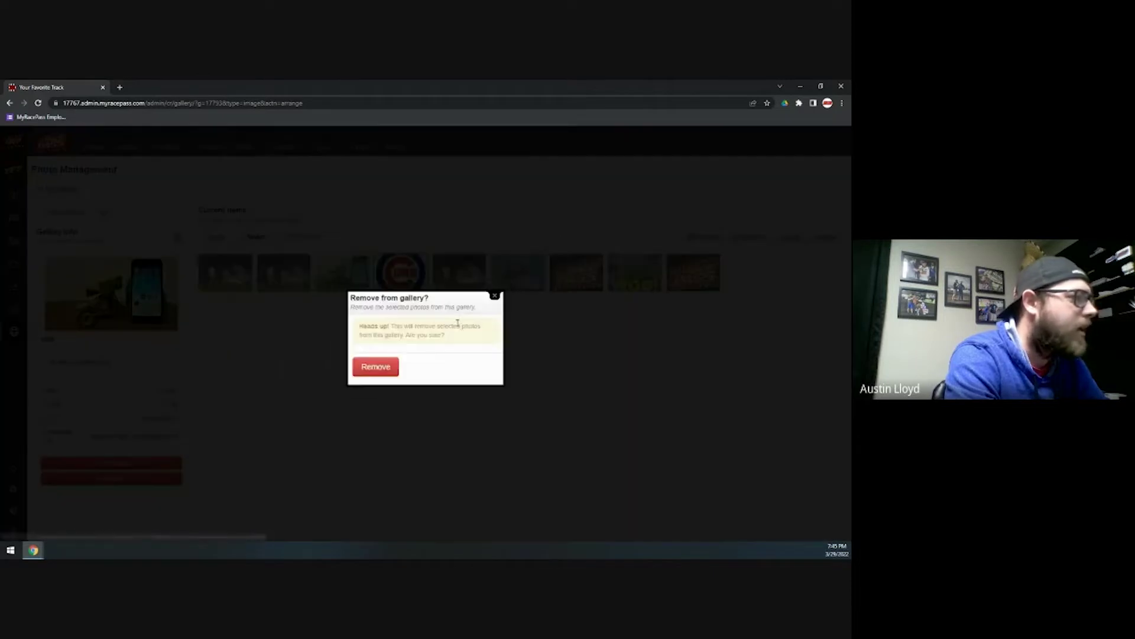
{"action": "left_click", "coordinate": [386, 367]}
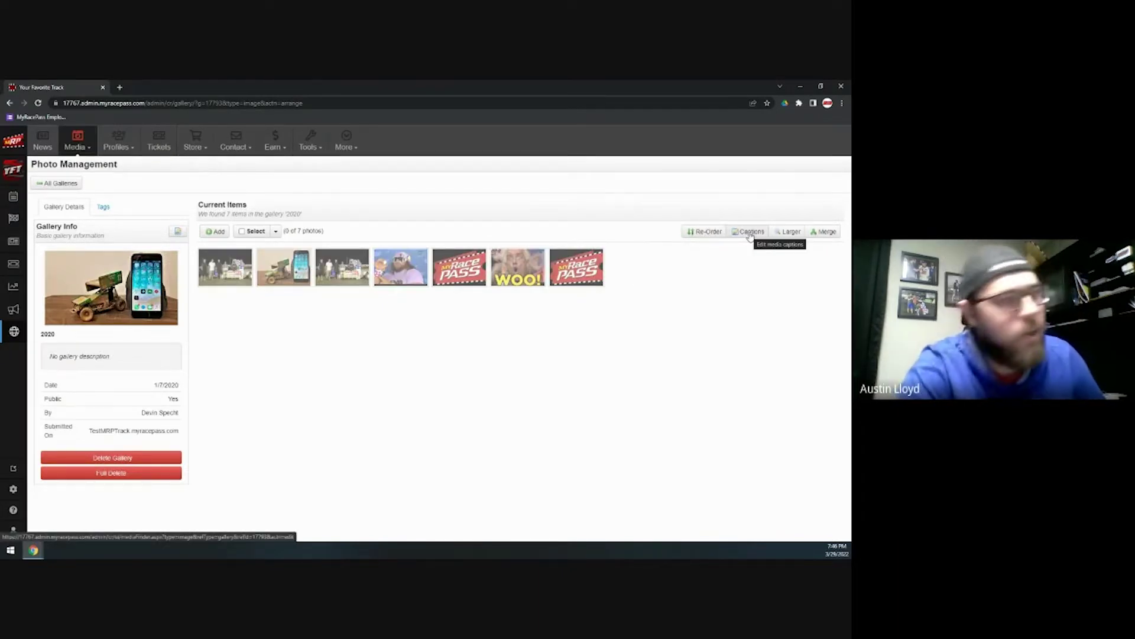
- Examine the caption editor for the 2020 gallery's photos and close it without entering any titles or captions
{"action": "left_click", "coordinate": [750, 235]}
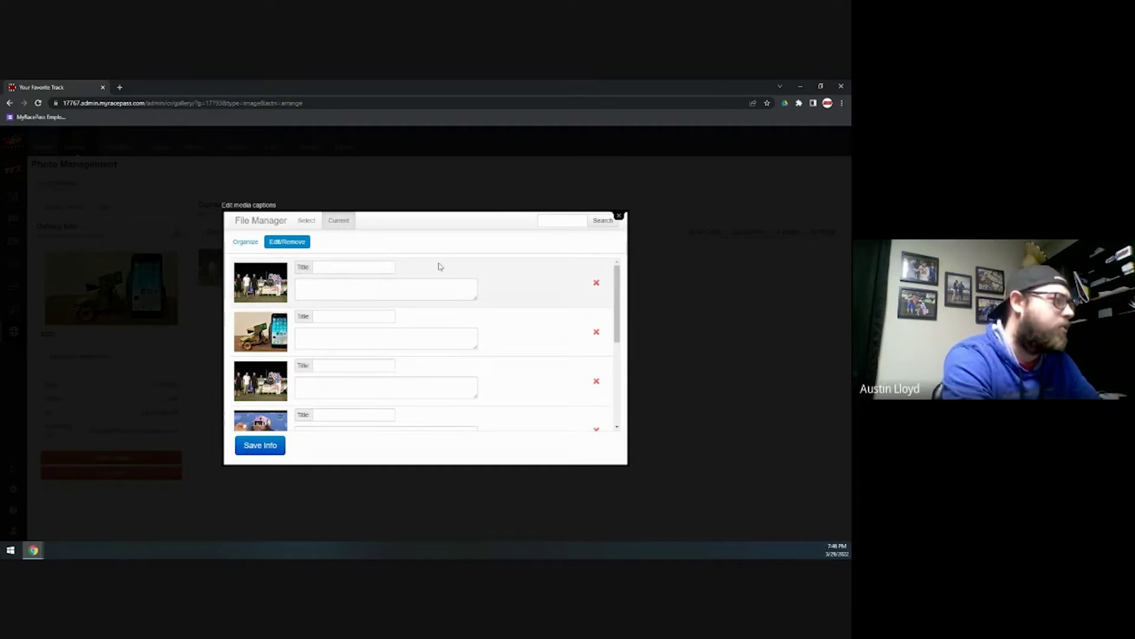
{"action": "left_click", "coordinate": [619, 218]}
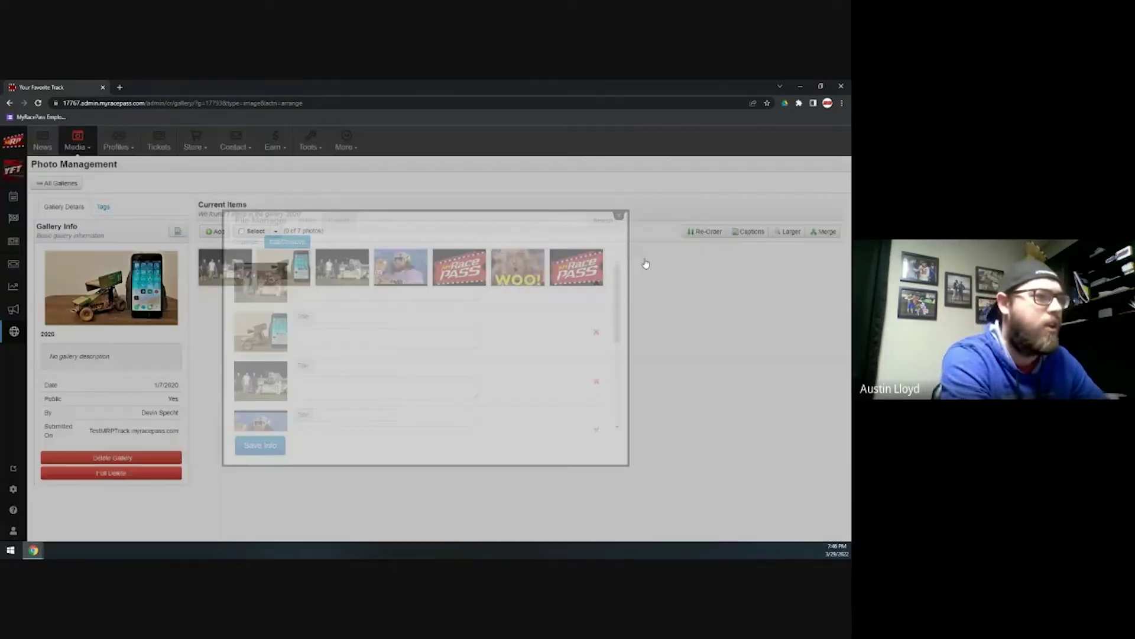
- Examine the unorganized Misc photos and the upload form for adding to the 2020 gallery, and close without adding anything
{"action": "left_click", "coordinate": [216, 232]}
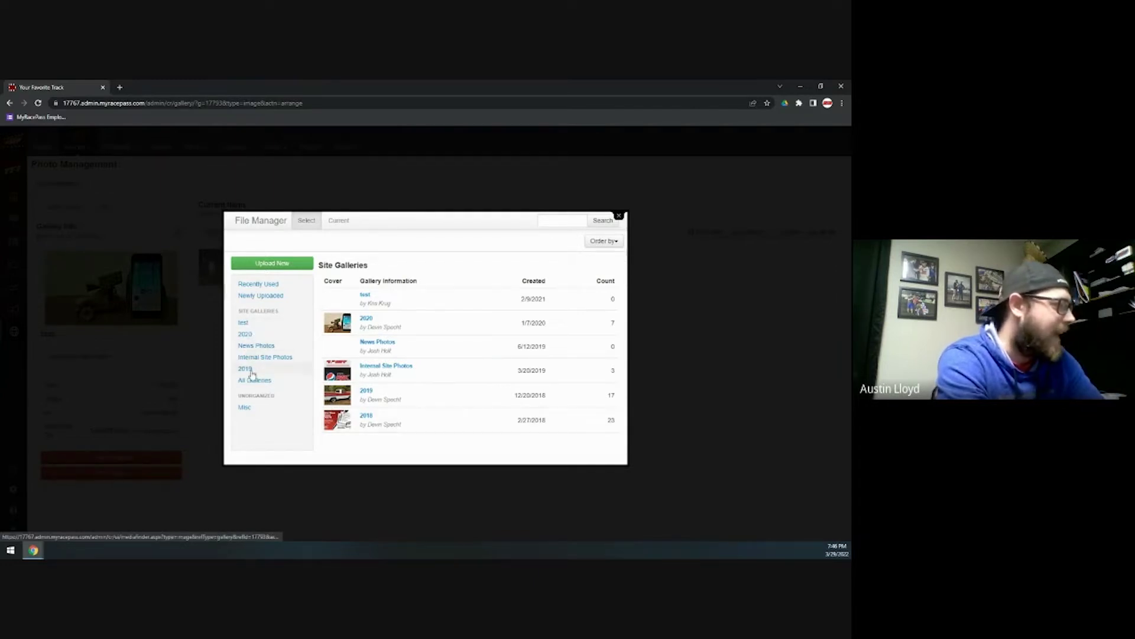
{"action": "left_click", "coordinate": [247, 408]}
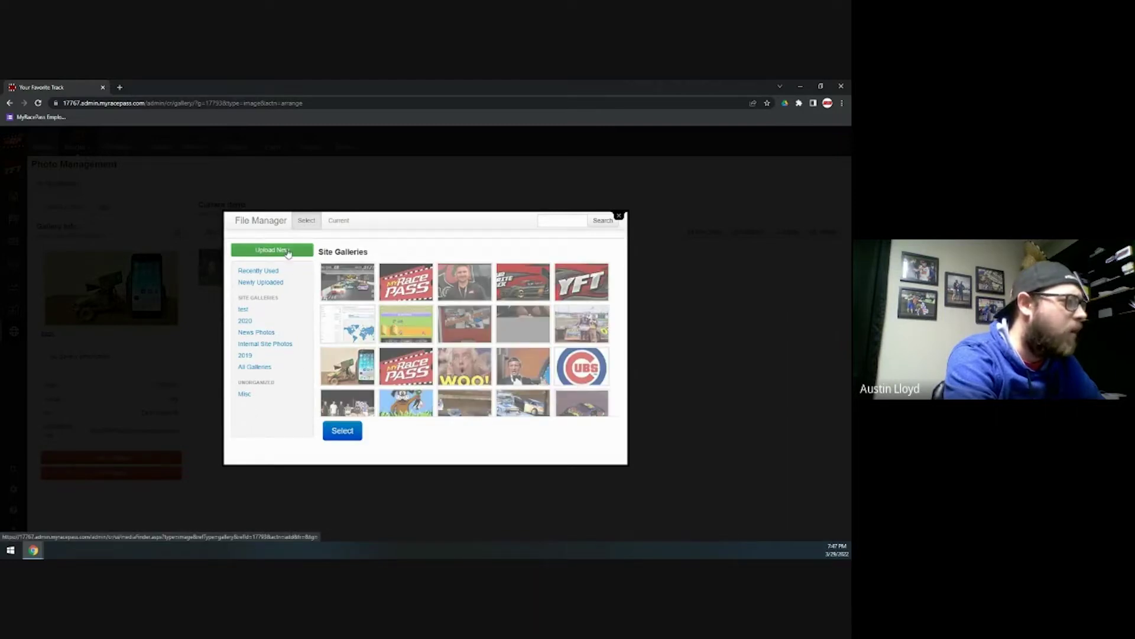
{"action": "left_click", "coordinate": [286, 250]}
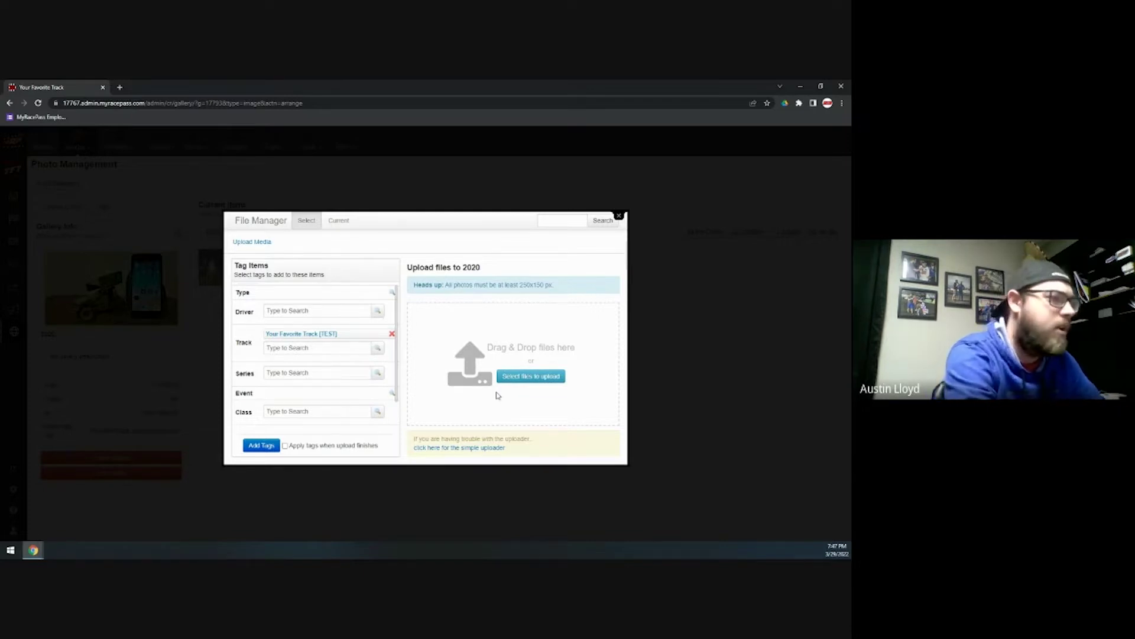
{"action": "left_click", "coordinate": [619, 217]}
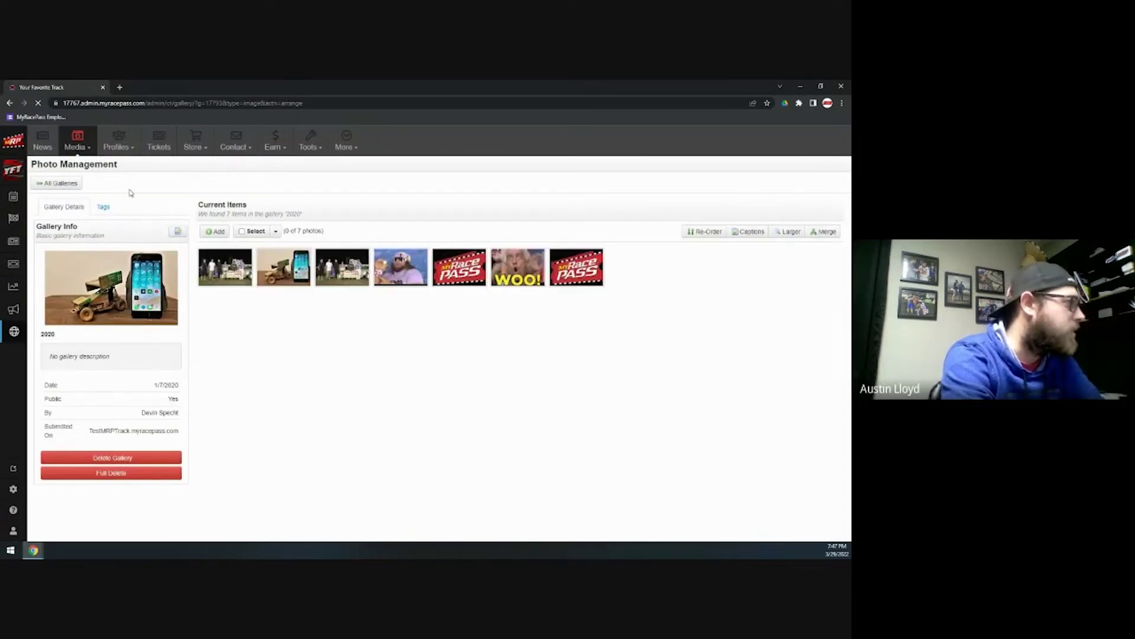
- Go to video management and open the Test Video Gallery
{"action": "left_click", "coordinate": [83, 154]}
{"action": "left_click", "coordinate": [93, 173]}
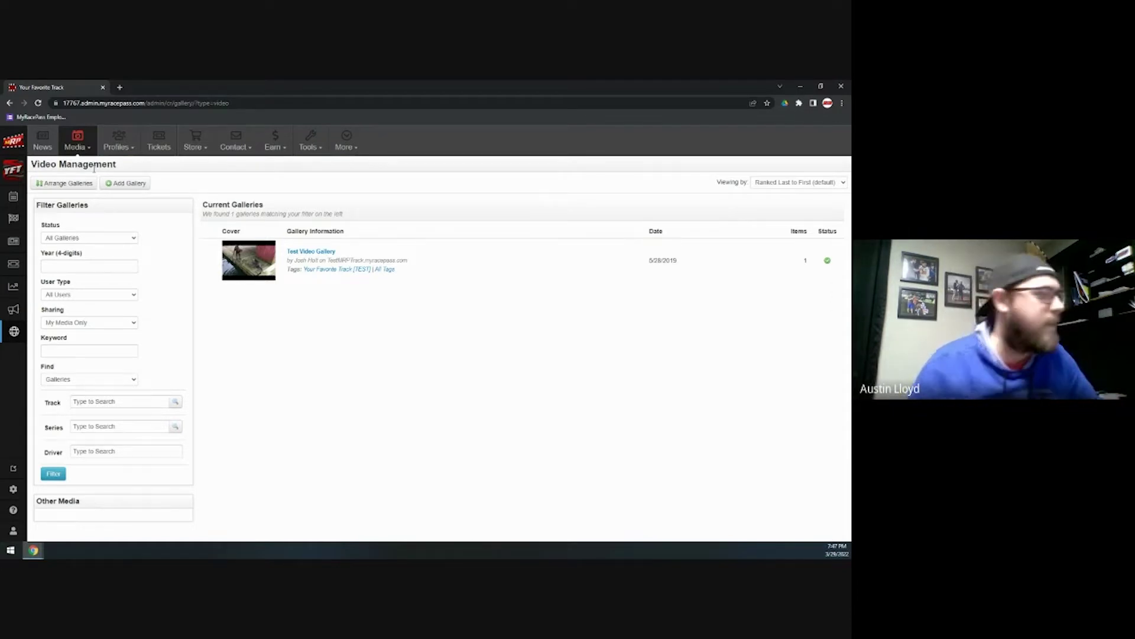
{"action": "triple_click", "coordinate": [324, 251]}
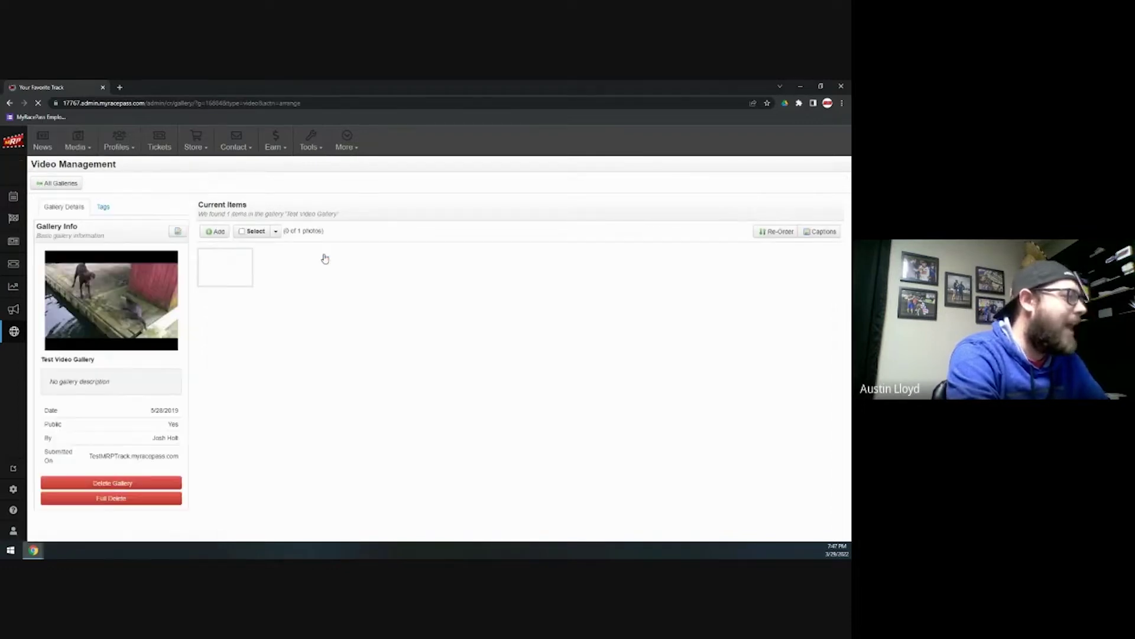
- Examine the Test Video Gallery's existing videos and its upload form for a video URL, and close without uploading
{"action": "left_click", "coordinate": [217, 232]}
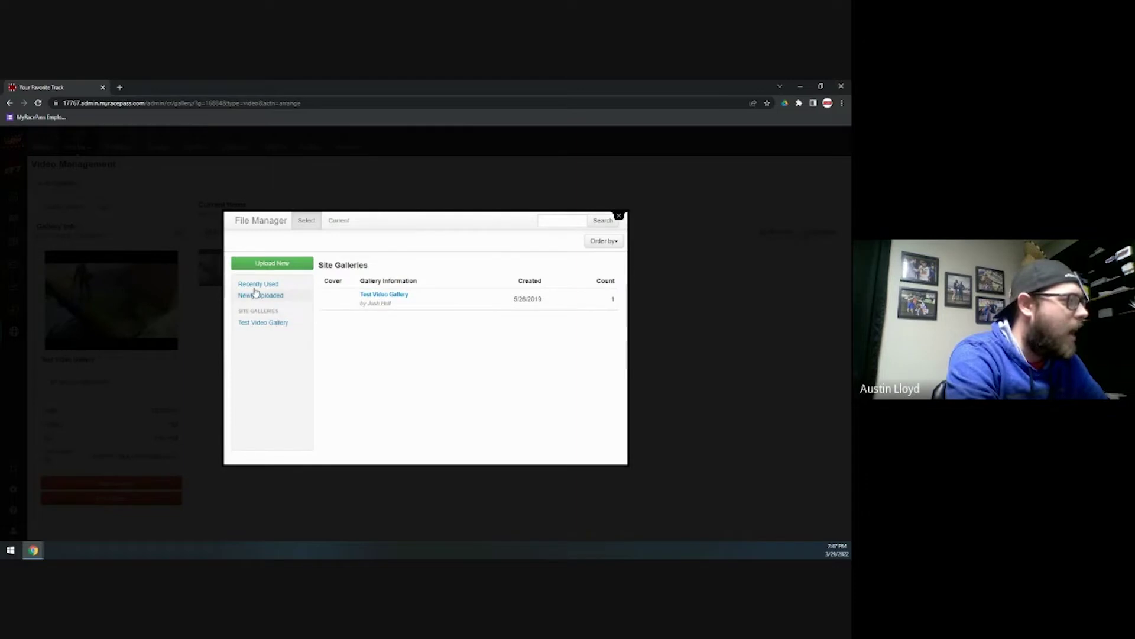
{"action": "left_click", "coordinate": [383, 295]}
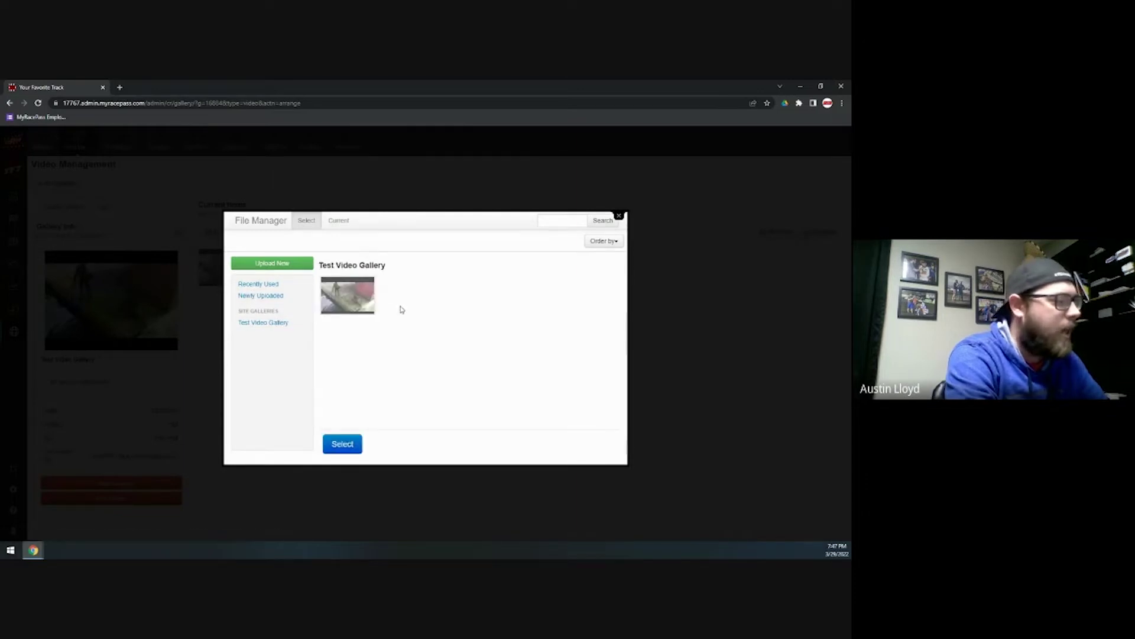
{"action": "left_click", "coordinate": [303, 264]}
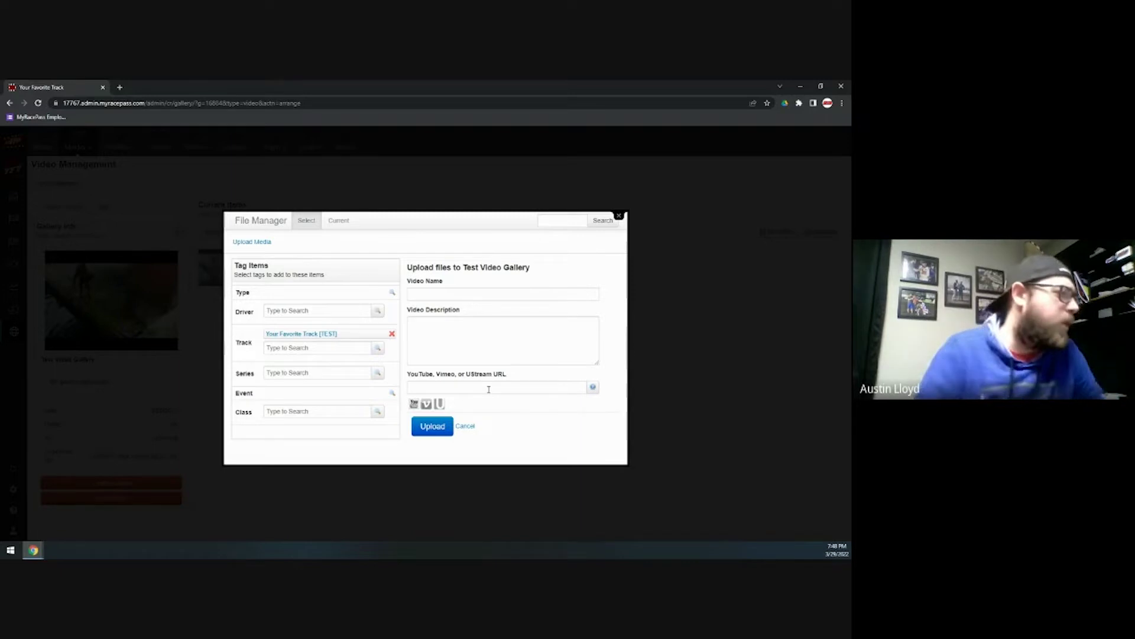
{"action": "left_click", "coordinate": [618, 217]}
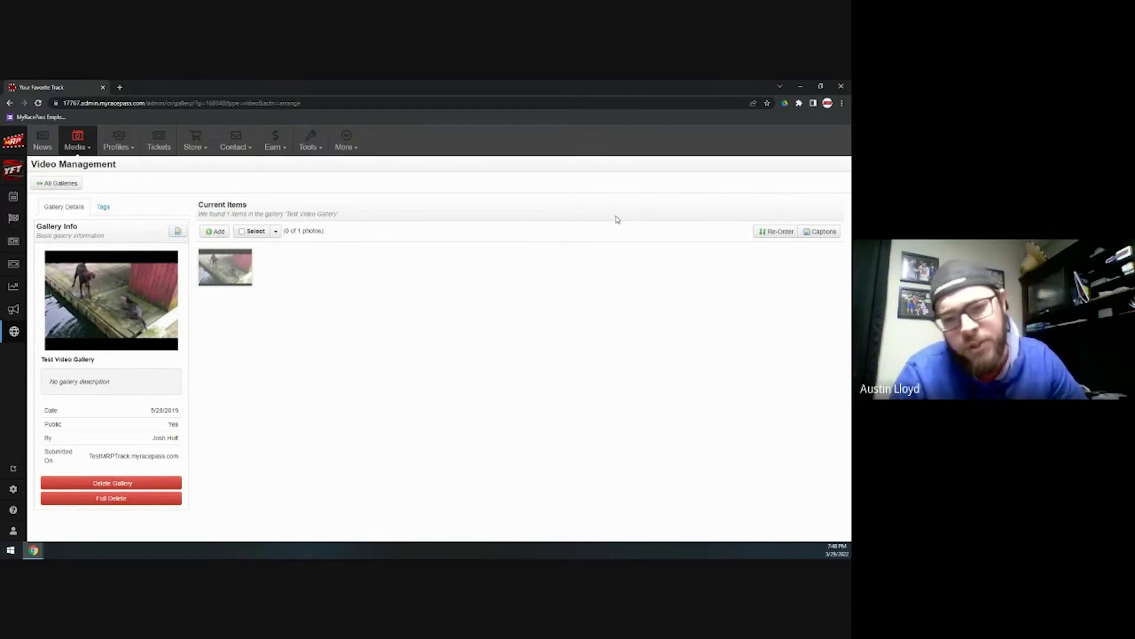
- Open the general contact settings and compare them with the General Contact section on the lucasdirt.com contact page
{"action": "left_click", "coordinate": [238, 149]}
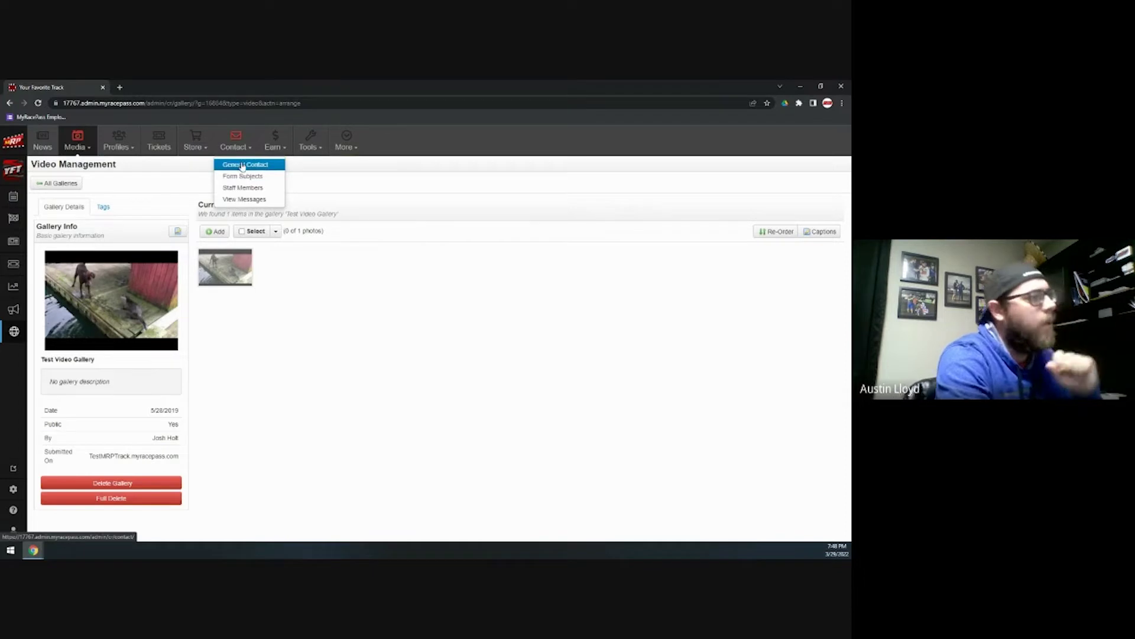
{"action": "left_click", "coordinate": [243, 165]}
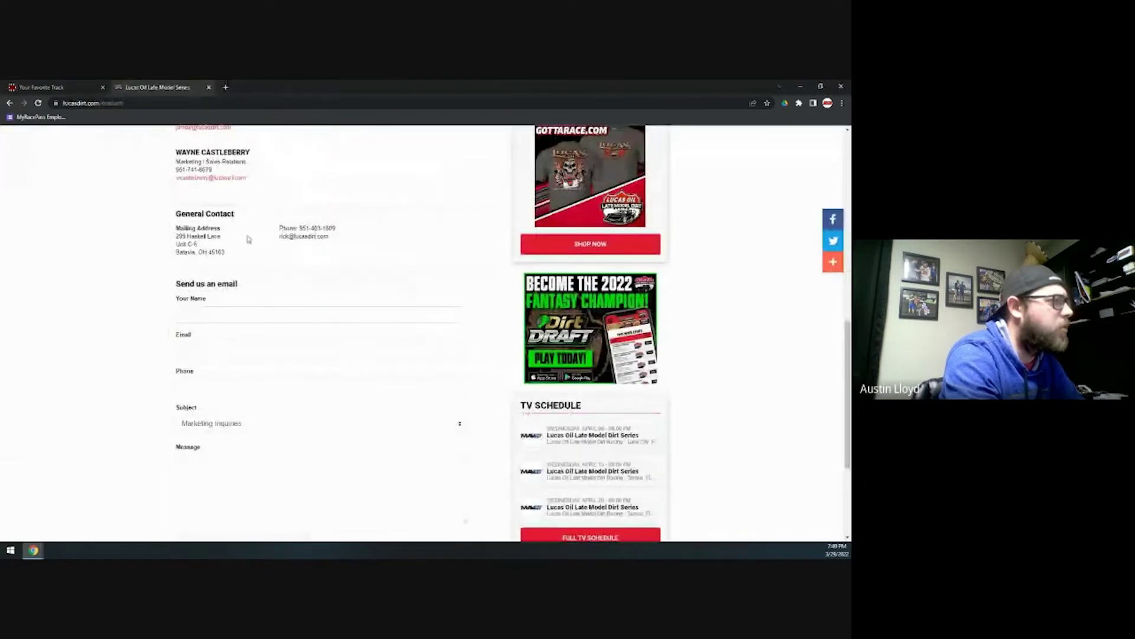
{"action": "scroll", "coordinate": [151, 258], "scroll_direction": "down", "scroll_amount": 1}
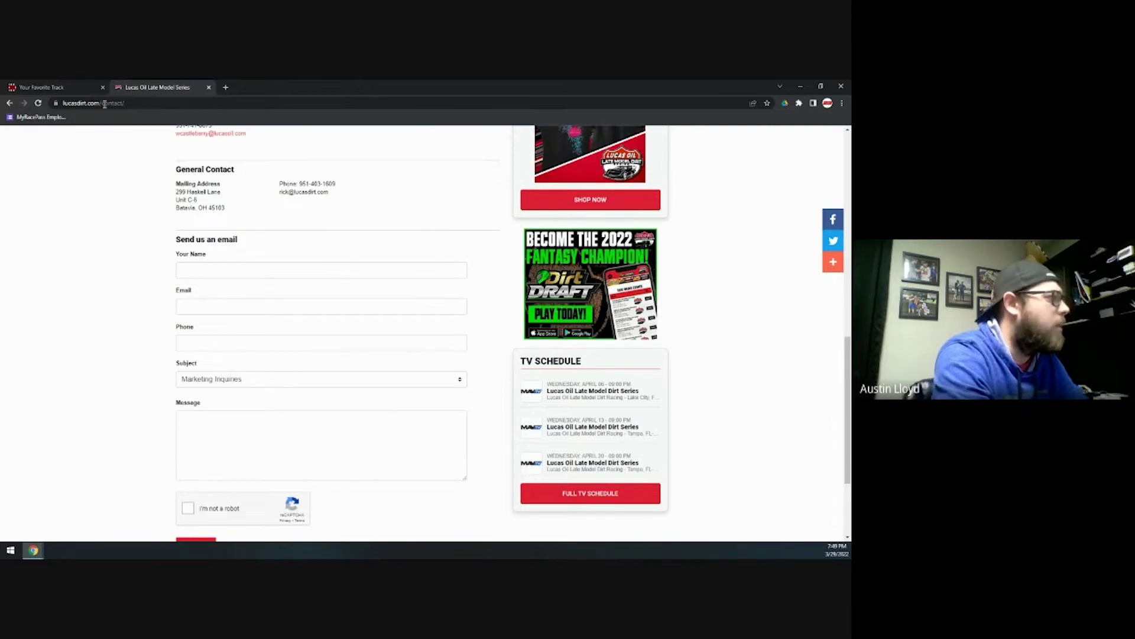
{"action": "left_click", "coordinate": [59, 87]}
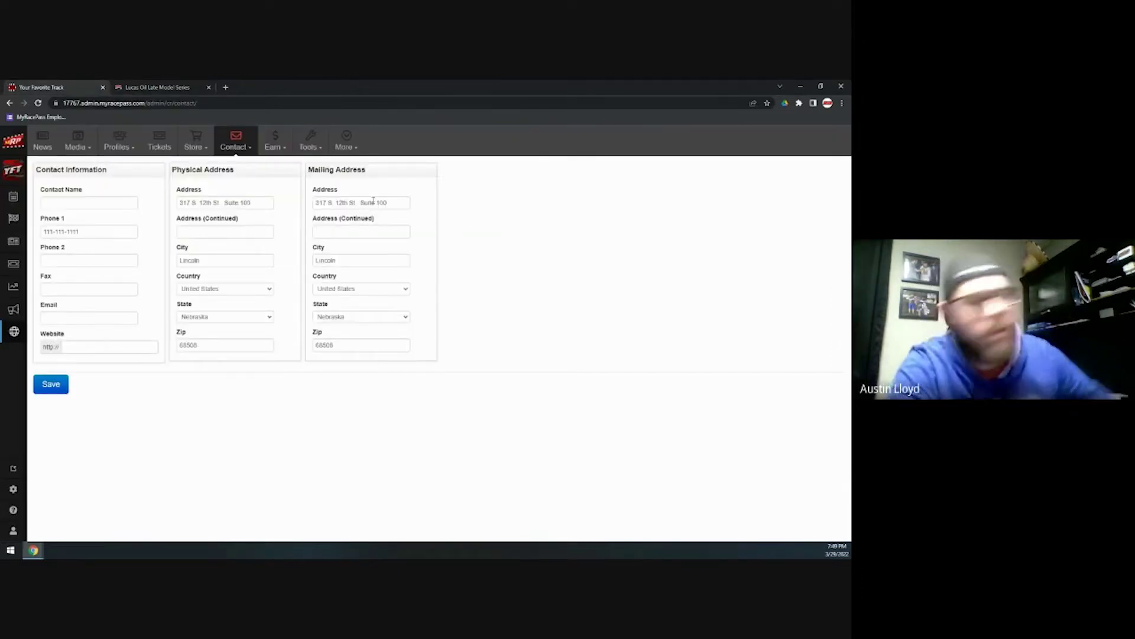
- Open the contact form subjects and compare them with the Subject choices in the lucasdirt.com email form
{"action": "left_click", "coordinate": [236, 144]}
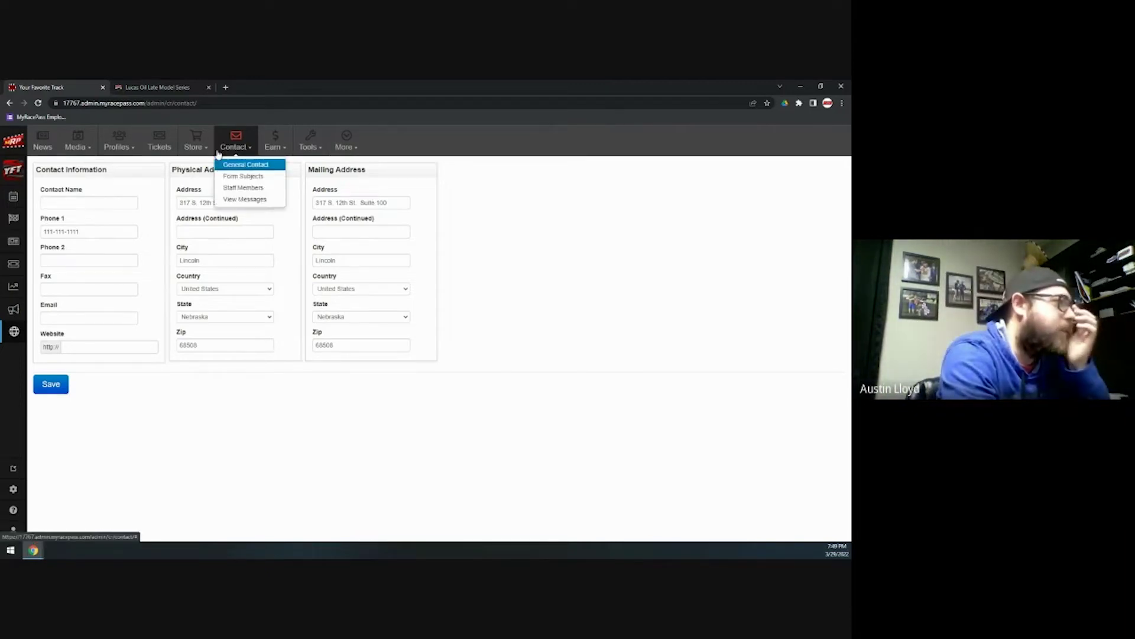
{"action": "left_click", "coordinate": [248, 177]}
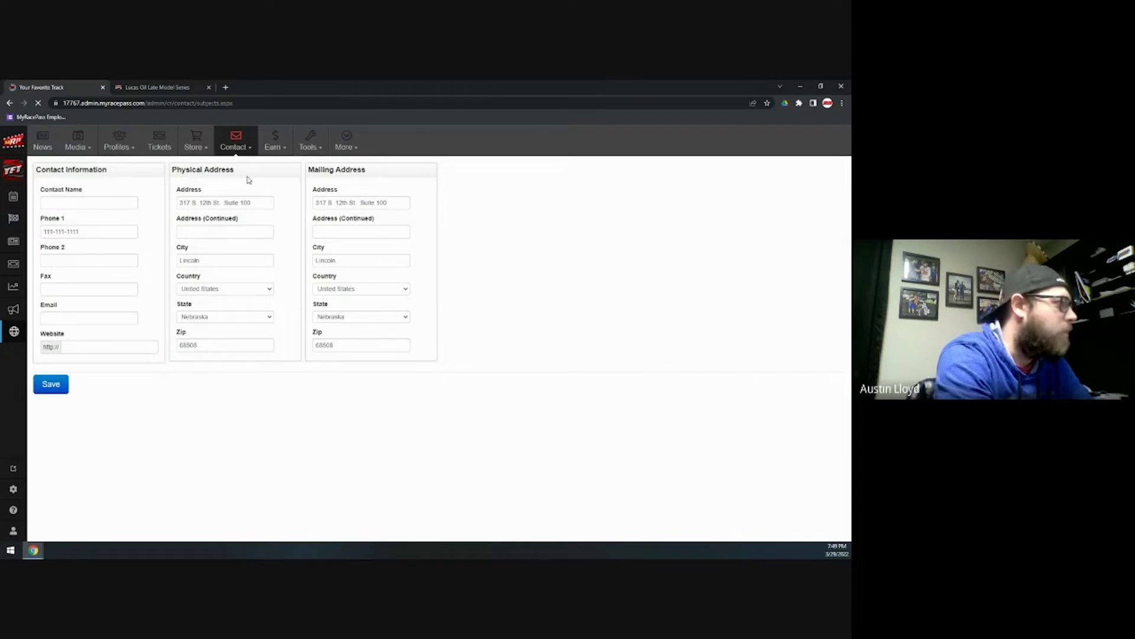
{"action": "left_click", "coordinate": [154, 87]}
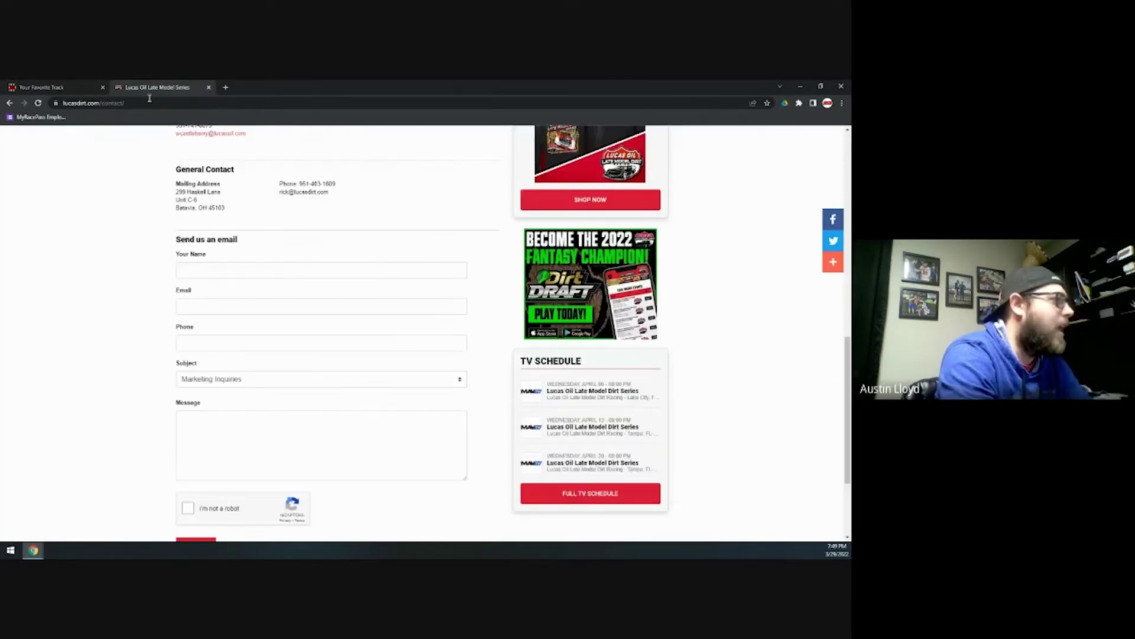
{"action": "scroll", "coordinate": [305, 364], "scroll_direction": "down", "scroll_amount": 1}
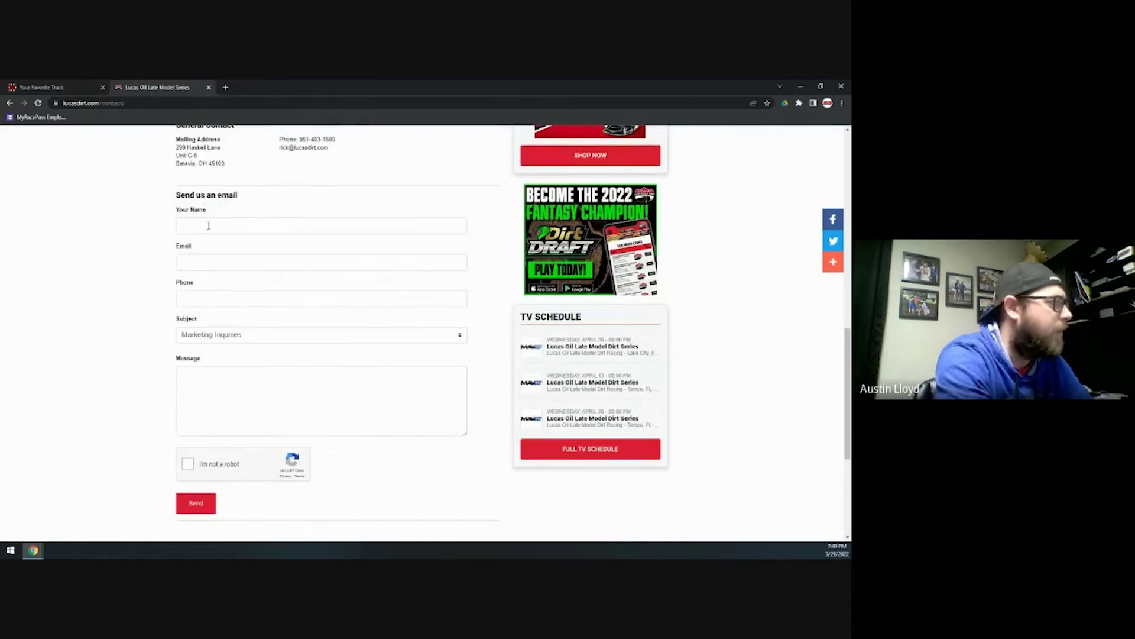
{"action": "left_click", "coordinate": [274, 337]}
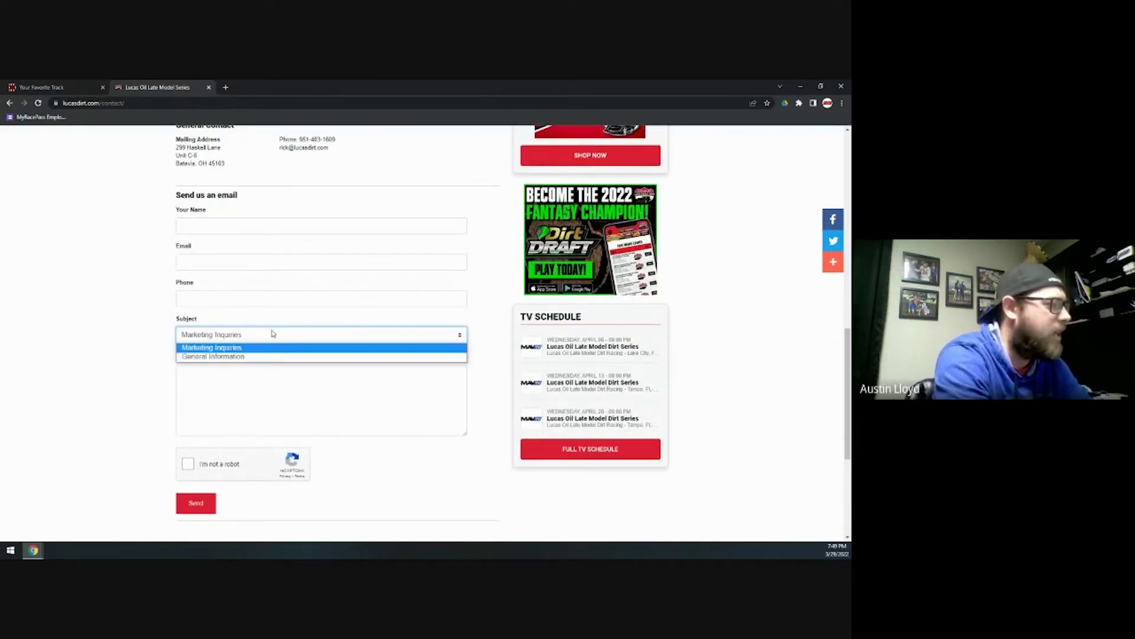
{"action": "left_click", "coordinate": [274, 336]}
{"action": "left_click", "coordinate": [69, 90]}
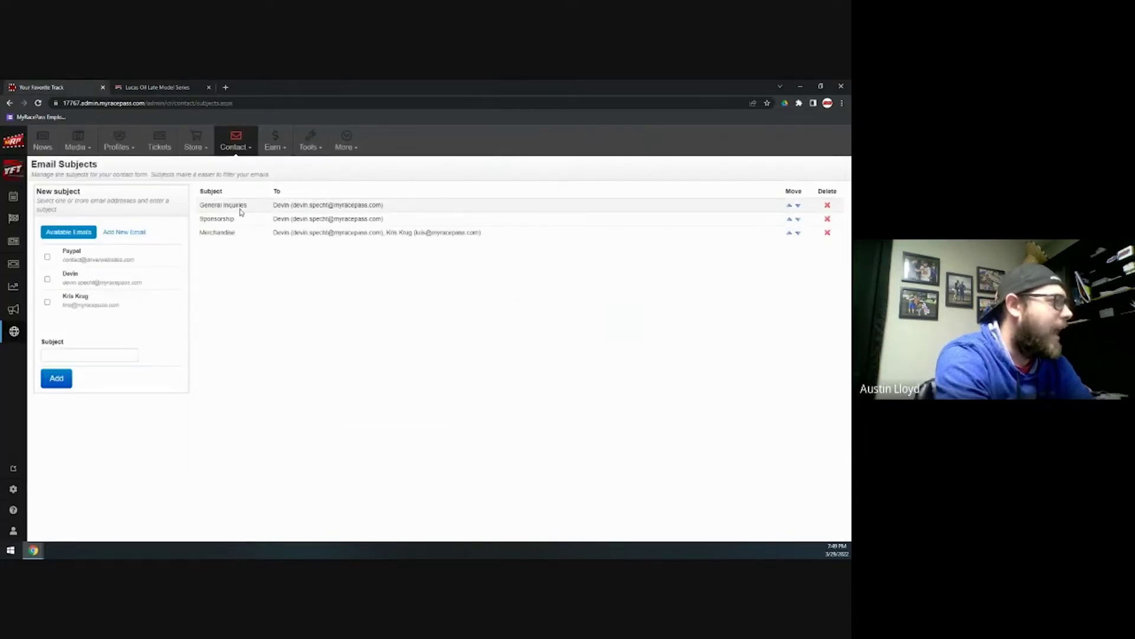
- Reload the form subjects page, inspect the new-subject field, and recheck the lucasdirt.com Subject choices, keeping Marketing Inquiries
{"action": "mouse_move", "coordinate": [235, 146]}
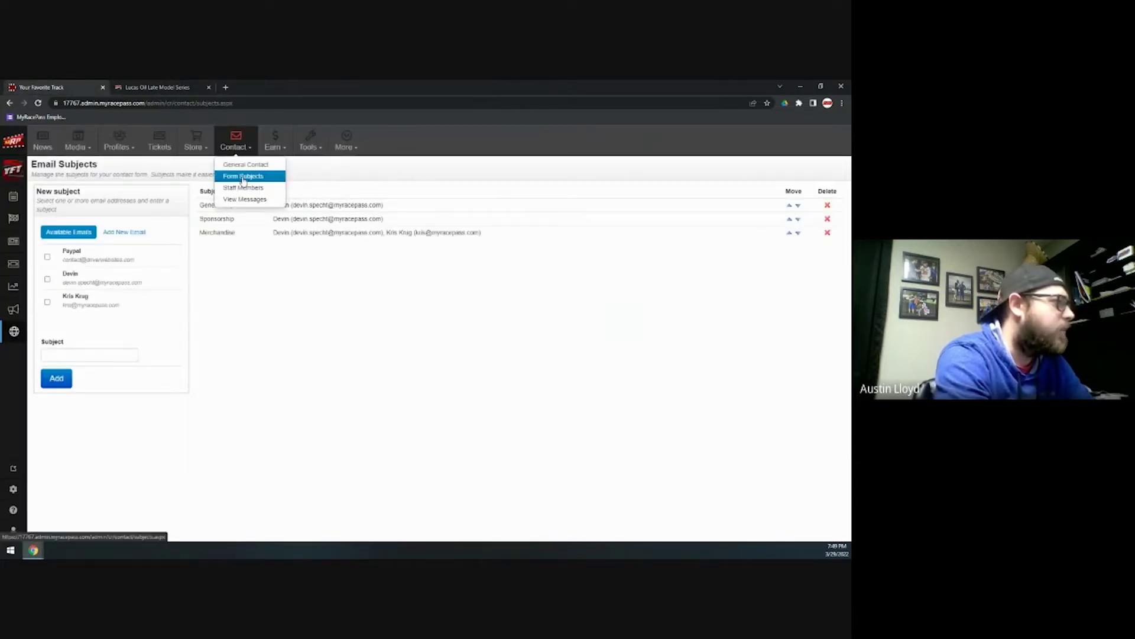
{"action": "left_click", "coordinate": [243, 177]}
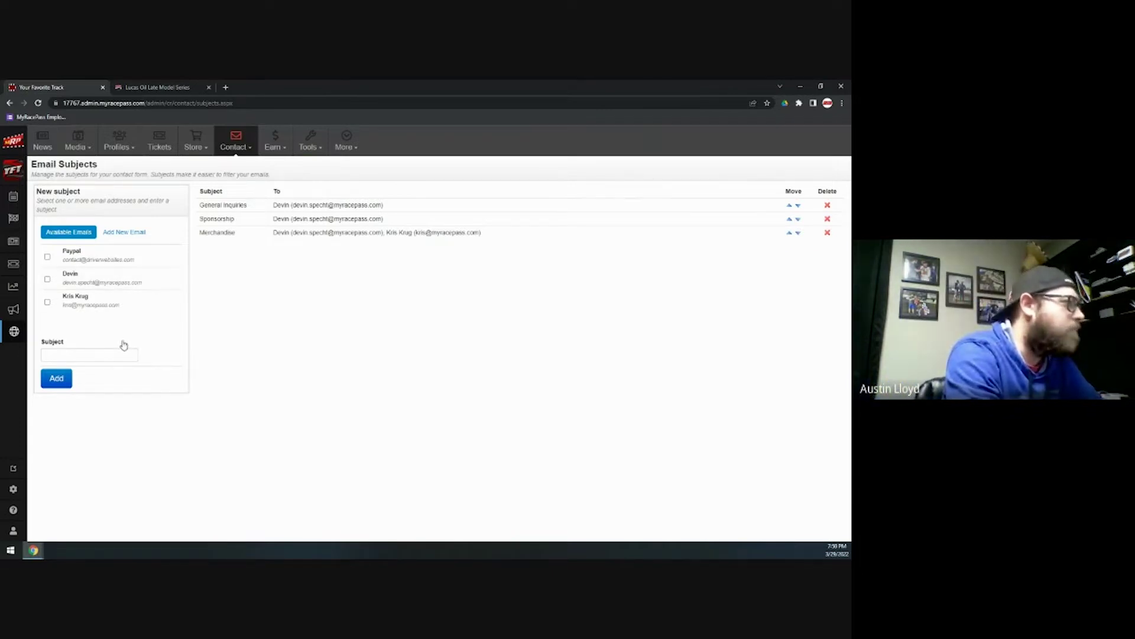
{"action": "left_click", "coordinate": [93, 354]}
{"action": "left_click", "coordinate": [188, 87]}
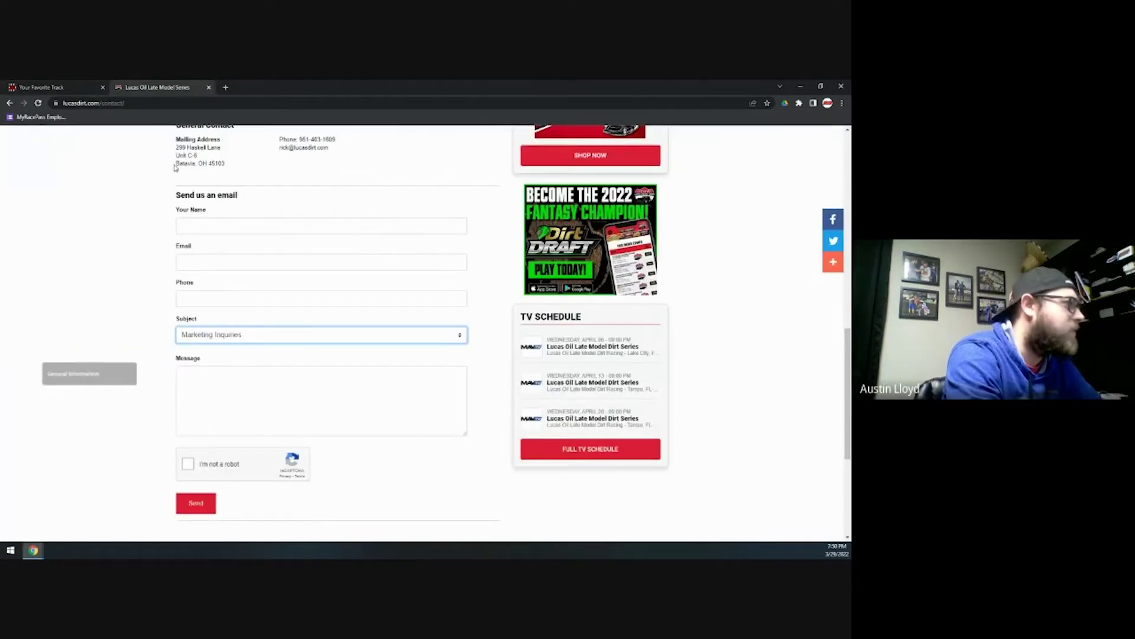
{"action": "left_click", "coordinate": [222, 335]}
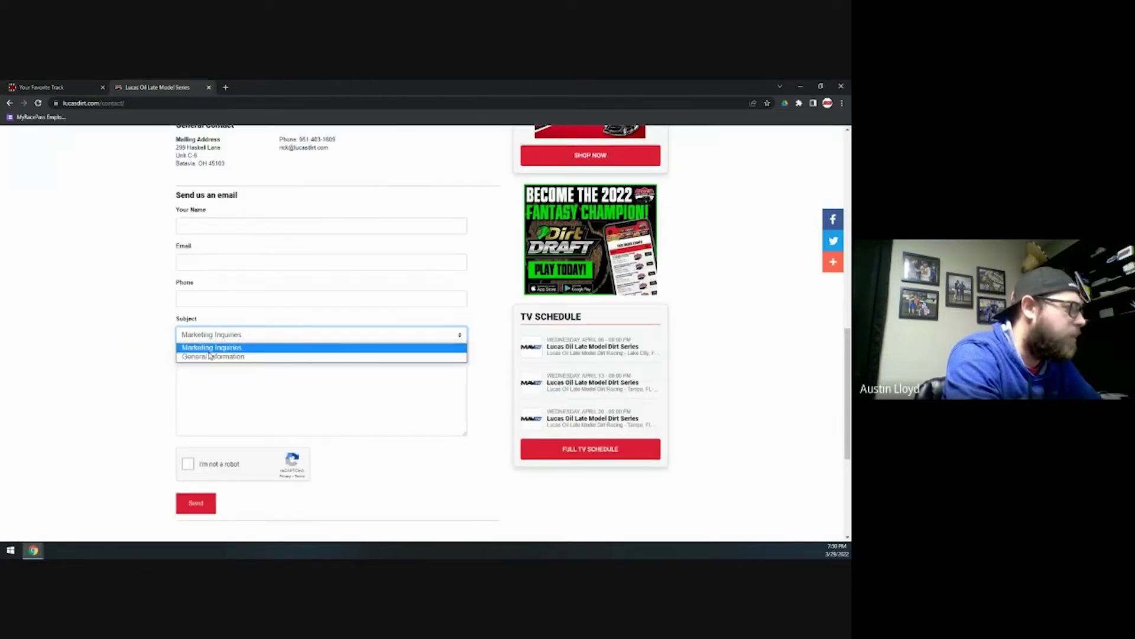
{"action": "left_click", "coordinate": [216, 347]}
{"action": "left_click", "coordinate": [62, 87]}
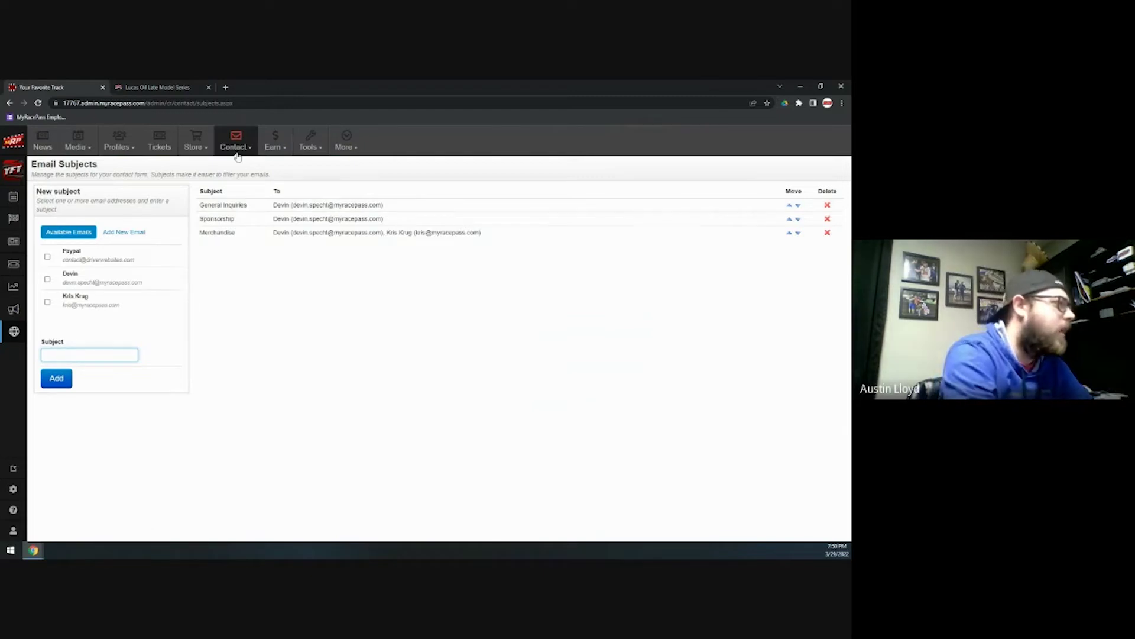
- Open the staff members list and compare it with the Individual Contacts section on the lucasdirt.com contact page
{"action": "mouse_move", "coordinate": [236, 148]}
{"action": "left_click", "coordinate": [241, 187]}
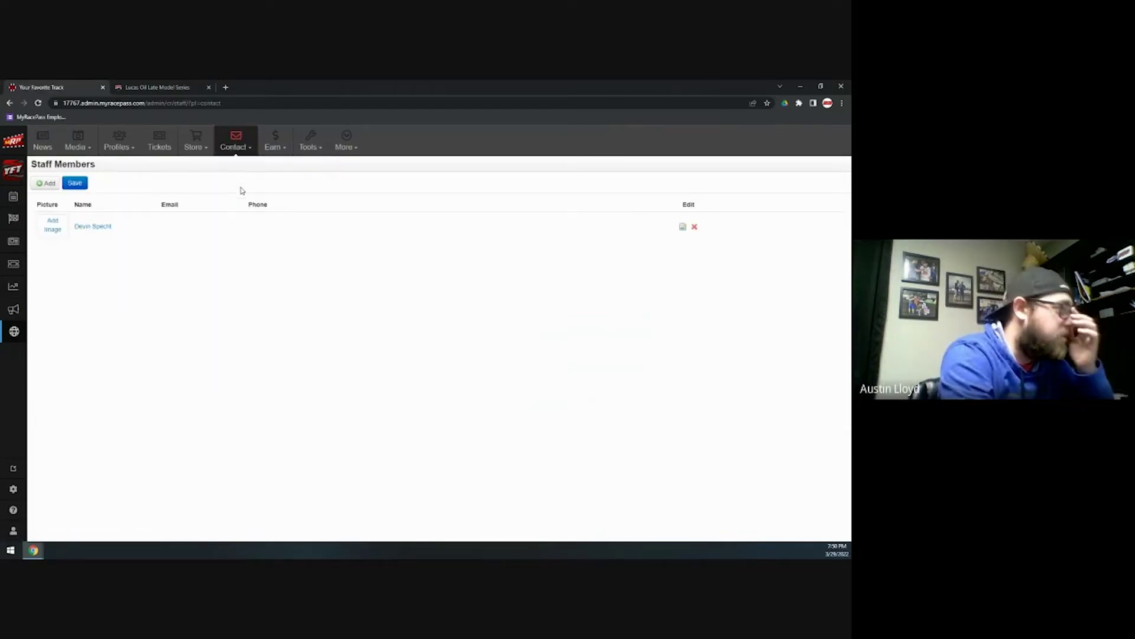
{"action": "key", "text": "ctrl+Tab"}
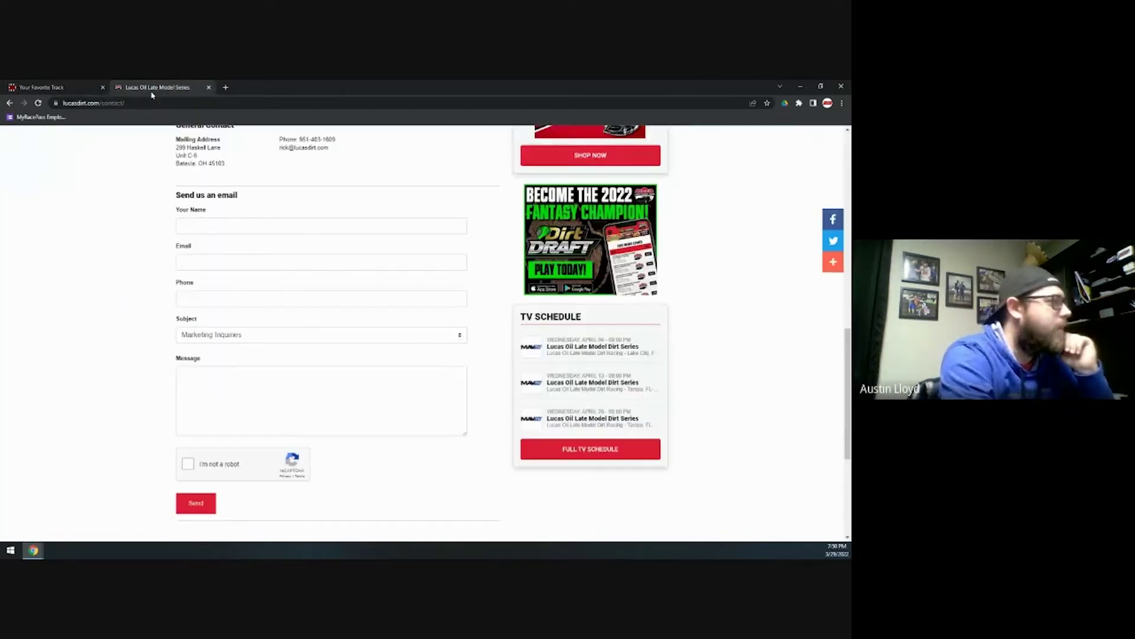
{"action": "scroll", "coordinate": [157, 319], "scroll_direction": "up", "scroll_amount": 10}
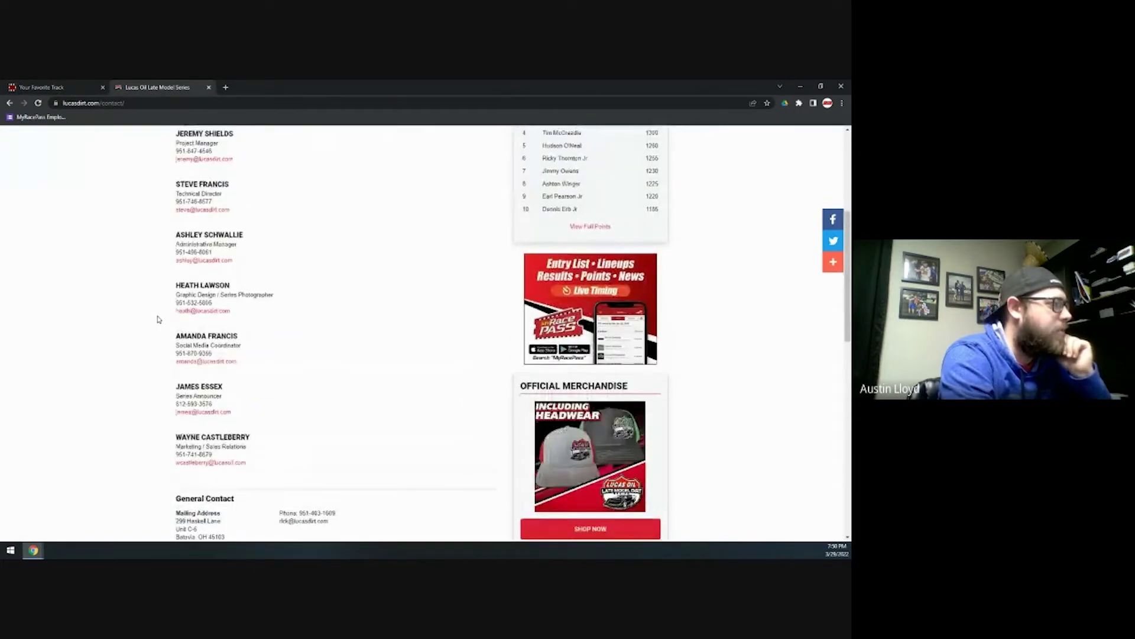
{"action": "scroll", "coordinate": [157, 319], "scroll_direction": "down", "scroll_amount": 3}
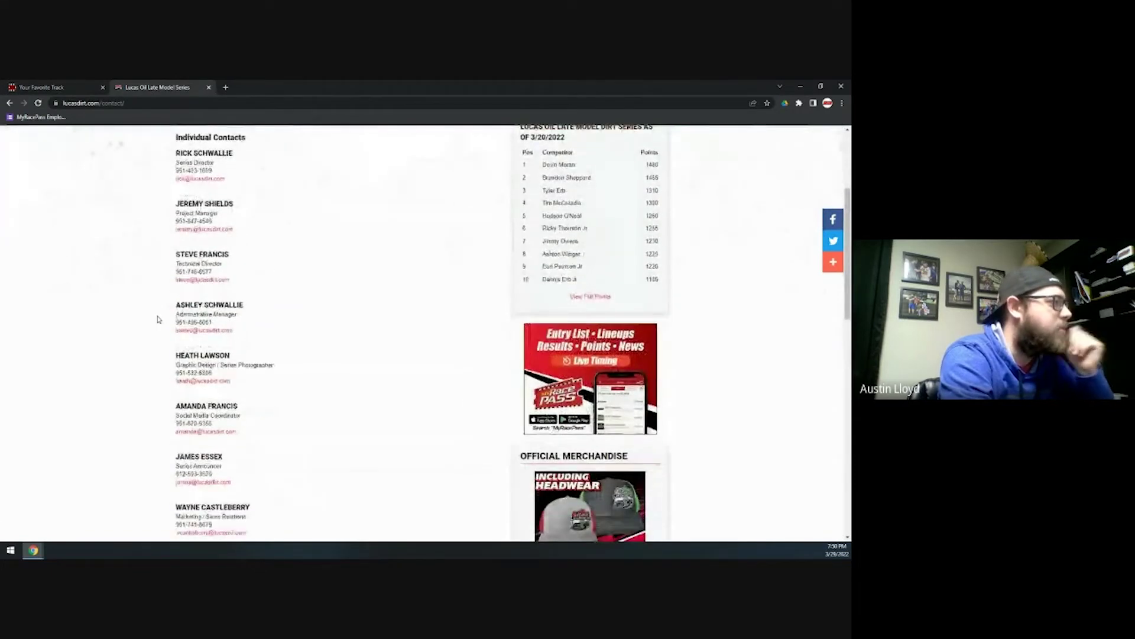
{"action": "scroll", "coordinate": [171, 295], "scroll_direction": "down", "scroll_amount": 1}
{"action": "scroll", "coordinate": [171, 295], "scroll_direction": "up", "scroll_amount": 1}
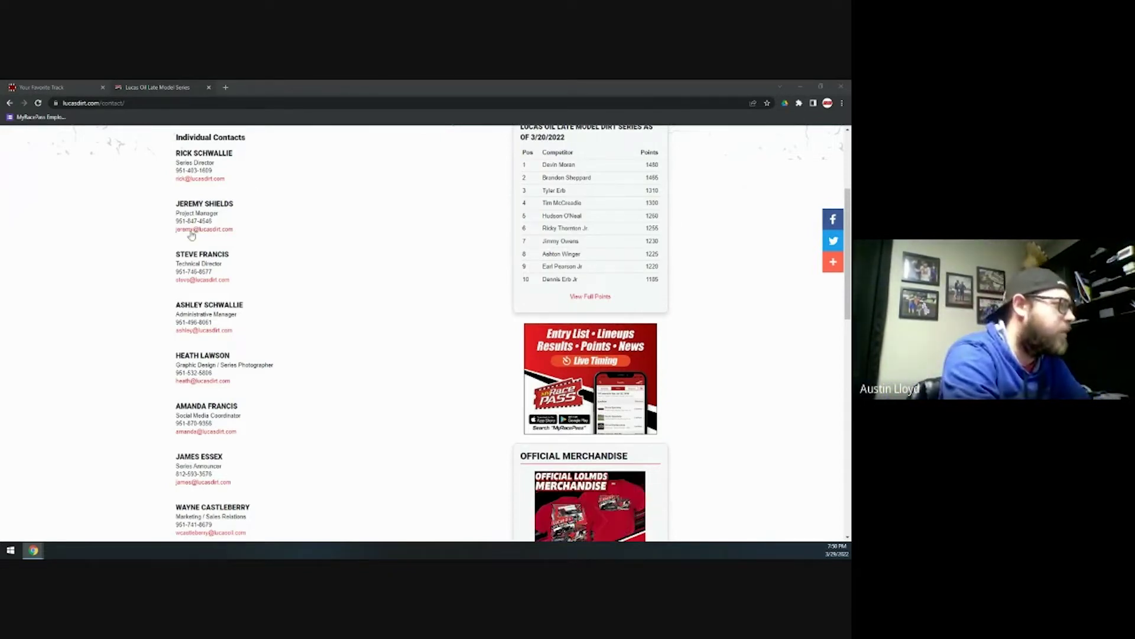
{"action": "left_click", "coordinate": [56, 88]}
- View the received contact messages, check the start of the lucasdirt.com contact page, and return to the messages
{"action": "left_click", "coordinate": [234, 146]}
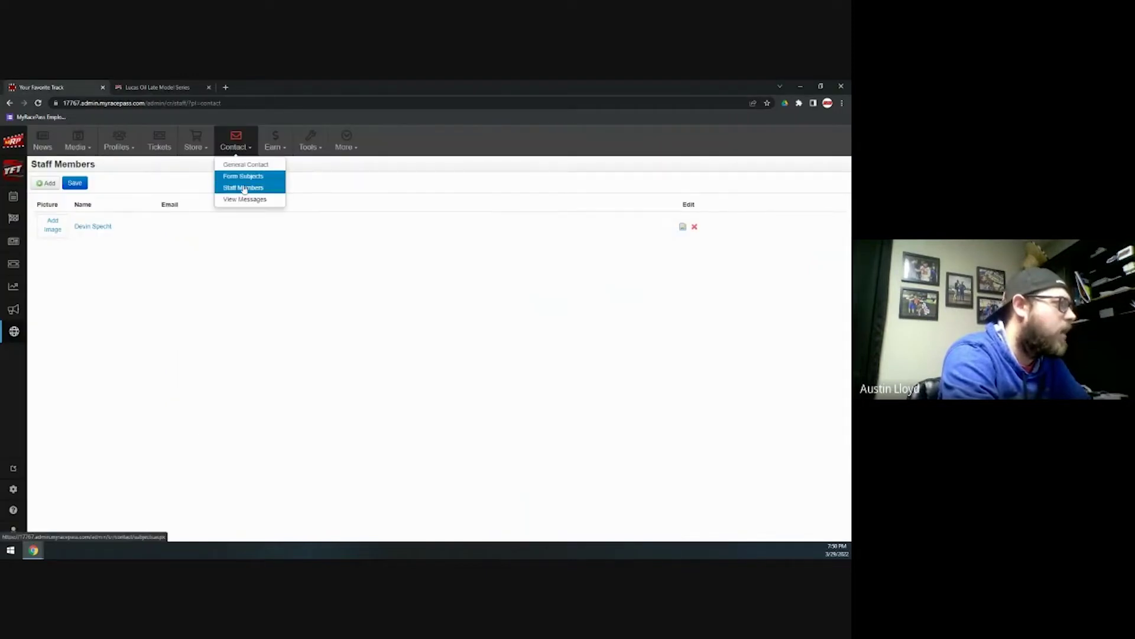
{"action": "left_click", "coordinate": [248, 201]}
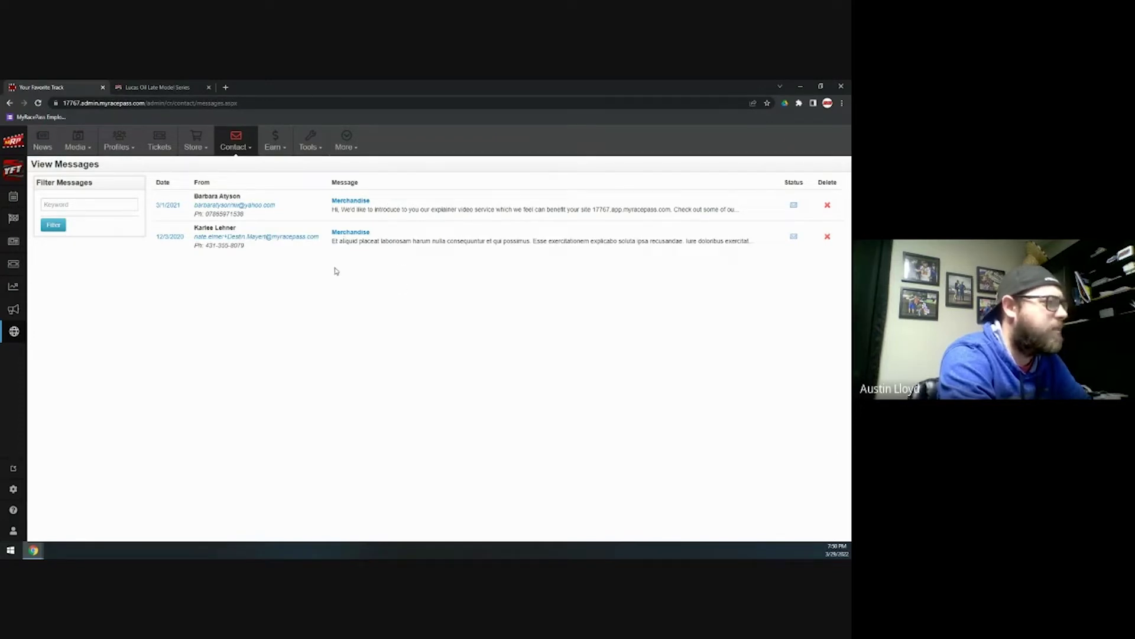
{"action": "left_click", "coordinate": [151, 89]}
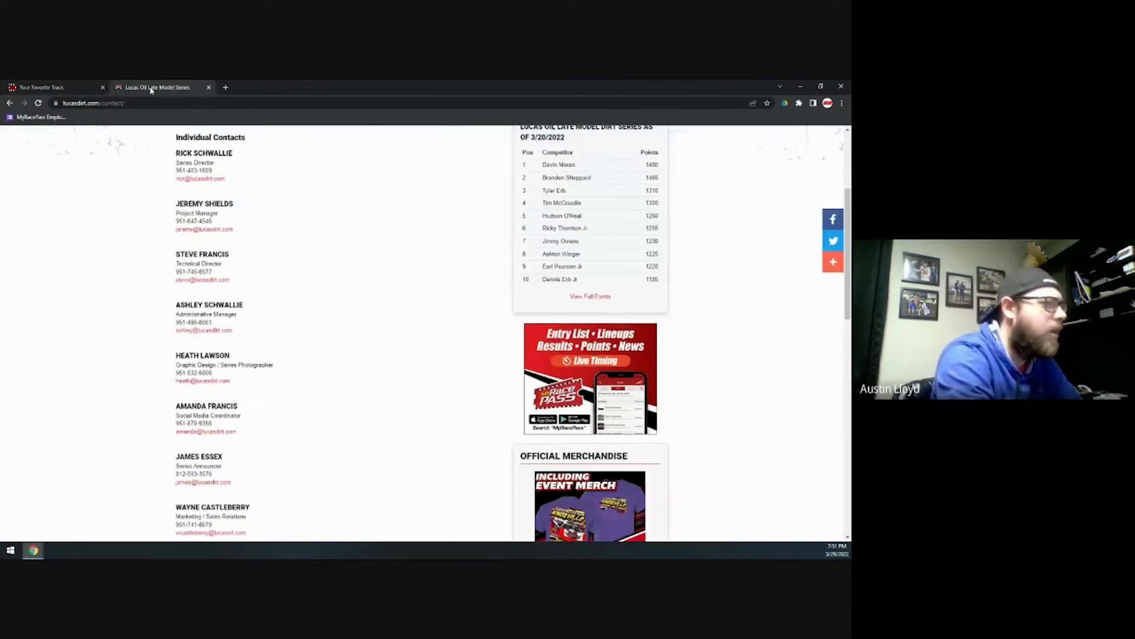
{"action": "scroll", "coordinate": [369, 329], "scroll_direction": "up", "scroll_amount": 5}
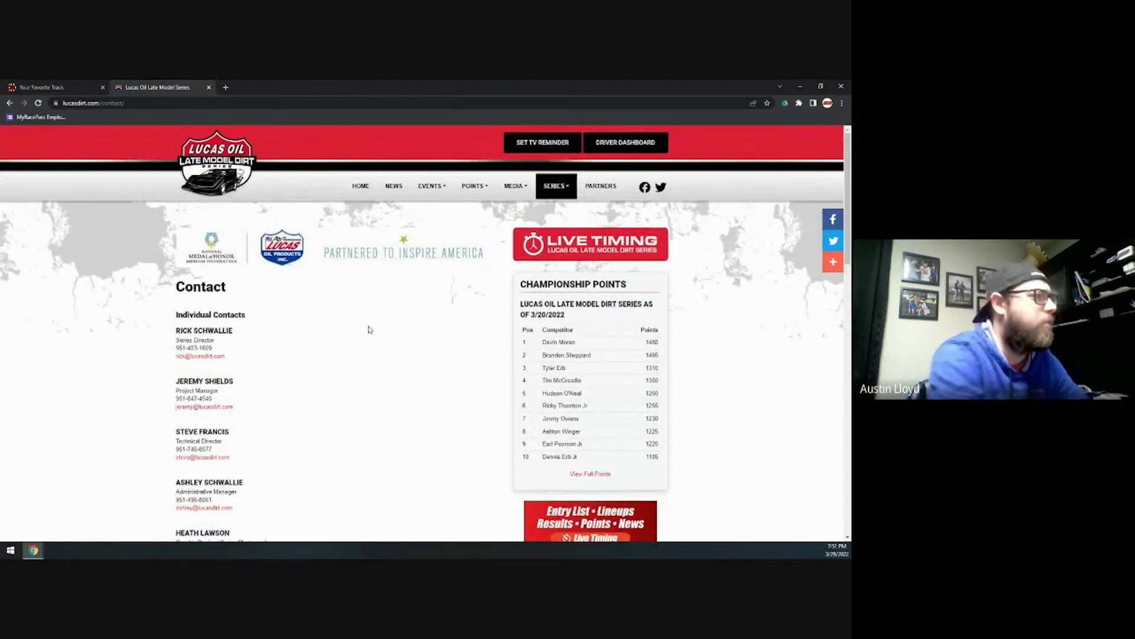
{"action": "left_click", "coordinate": [51, 87]}
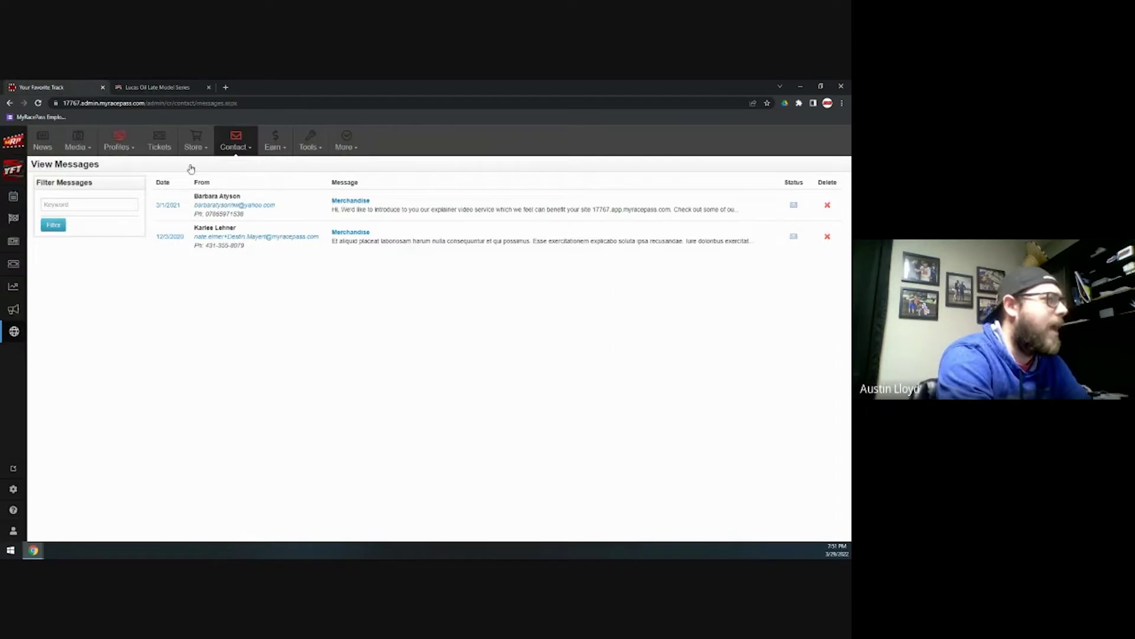
- Open the Partners page on lucasdirt.com and look through the Marketing Partners logos
{"action": "left_click", "coordinate": [182, 87]}
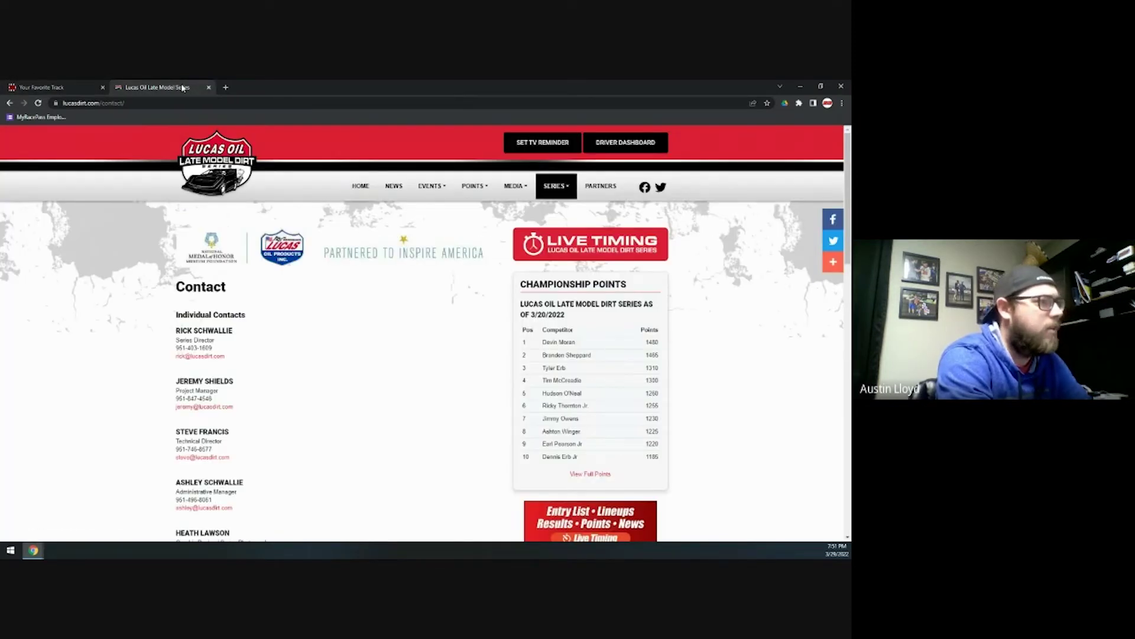
{"action": "left_click", "coordinate": [54, 87]}
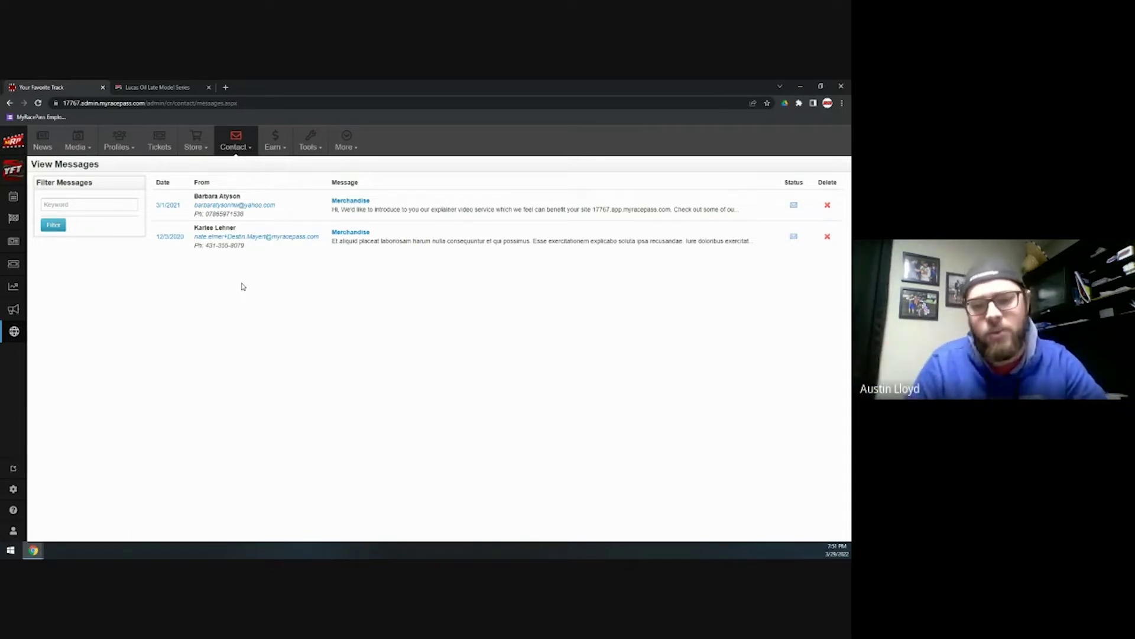
{"action": "left_click", "coordinate": [137, 87]}
{"action": "left_click", "coordinate": [599, 187]}
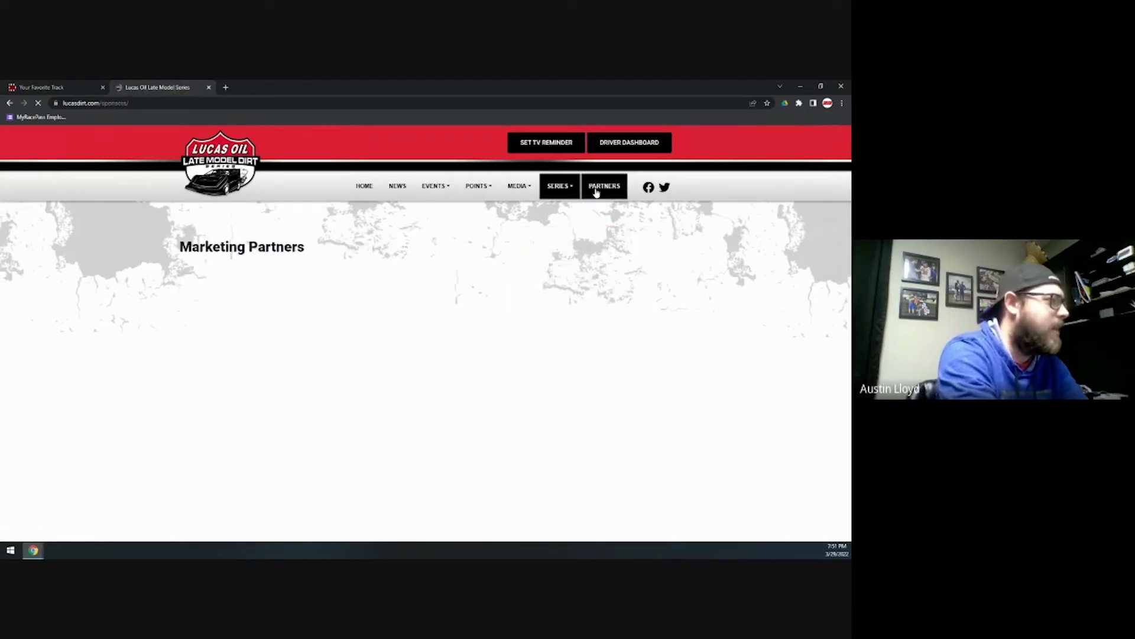
{"action": "scroll", "coordinate": [193, 348], "scroll_direction": "down", "scroll_amount": 1}
{"action": "scroll", "coordinate": [192, 348], "scroll_direction": "down", "scroll_amount": 2}
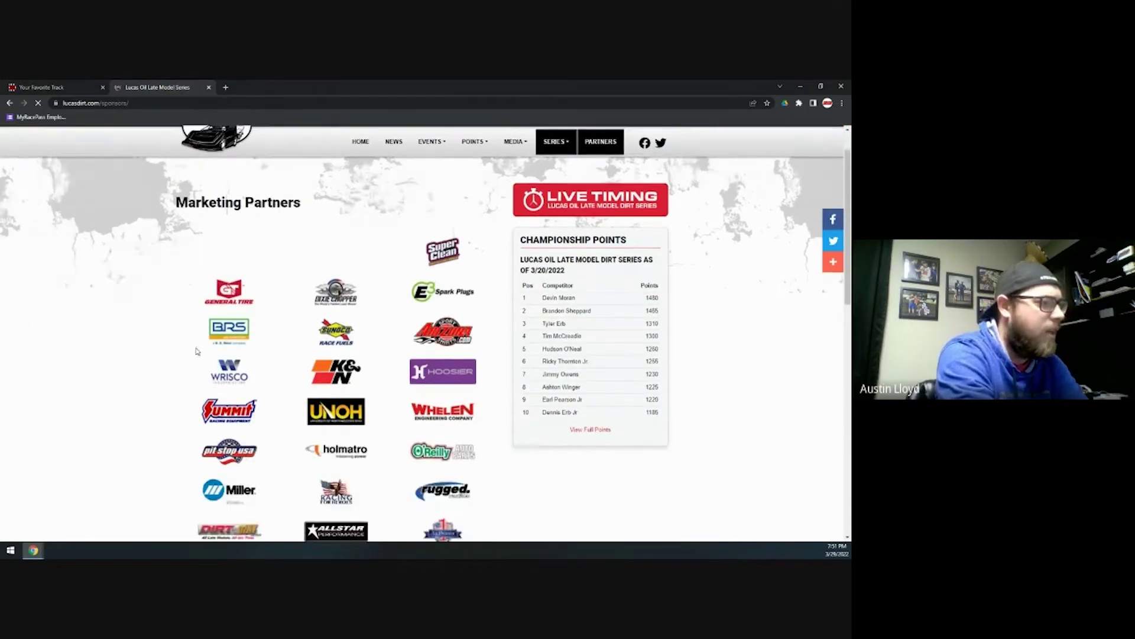
{"action": "scroll", "coordinate": [344, 329], "scroll_direction": "up", "scroll_amount": 2}
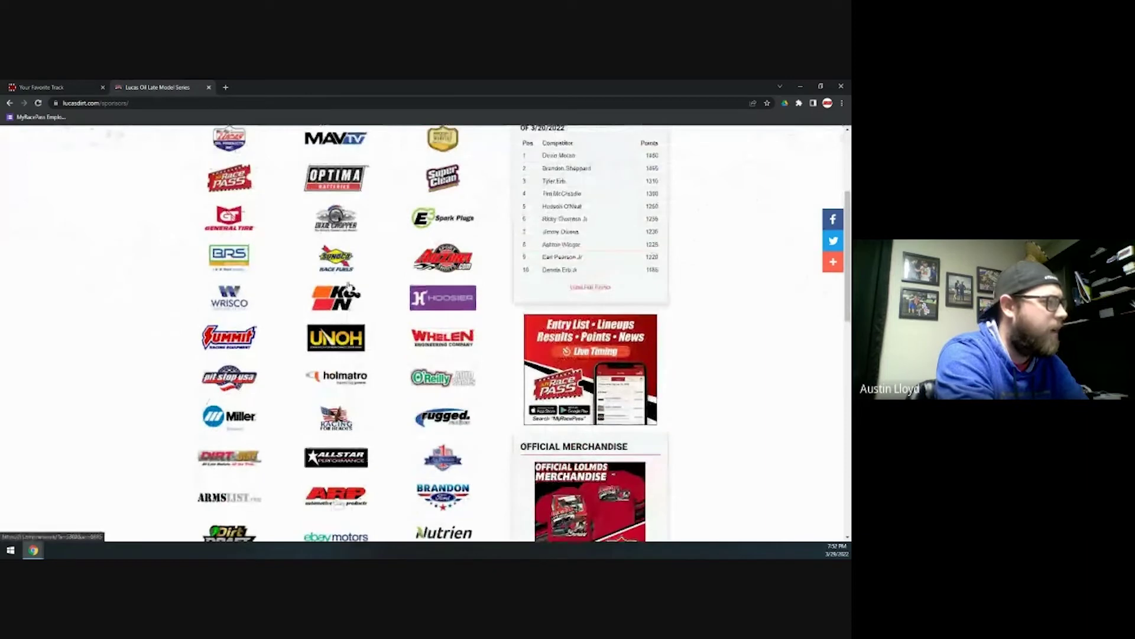
{"action": "scroll", "coordinate": [138, 347], "scroll_direction": "up", "scroll_amount": 1}
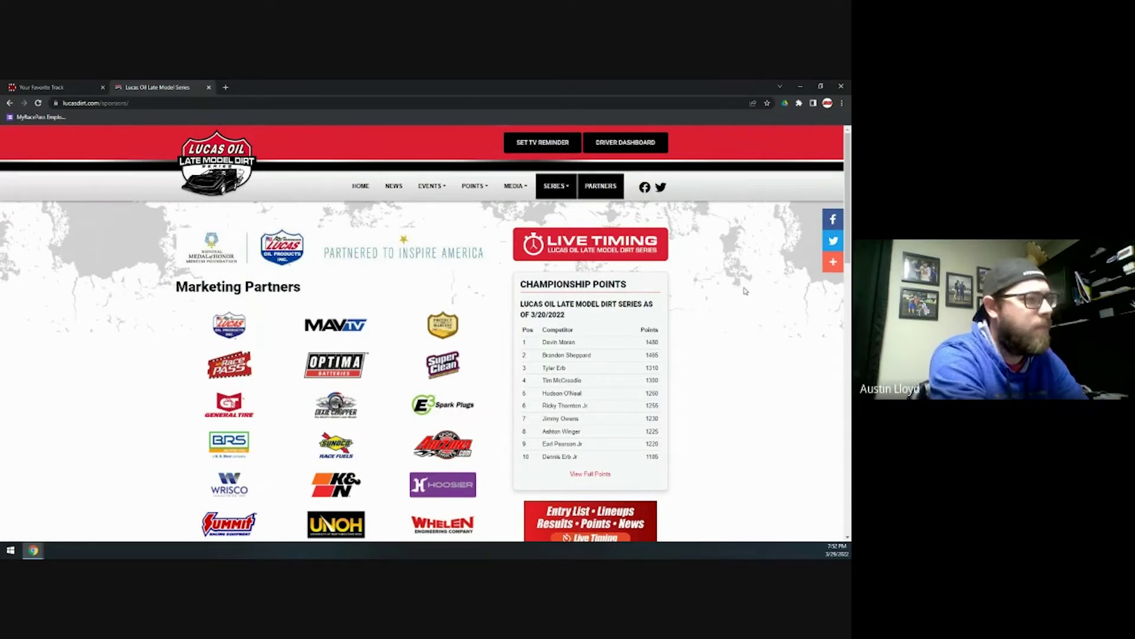
{"action": "scroll", "coordinate": [745, 290], "scroll_direction": "down", "scroll_amount": 3}
{"action": "scroll", "coordinate": [744, 290], "scroll_direction": "down", "scroll_amount": 2}
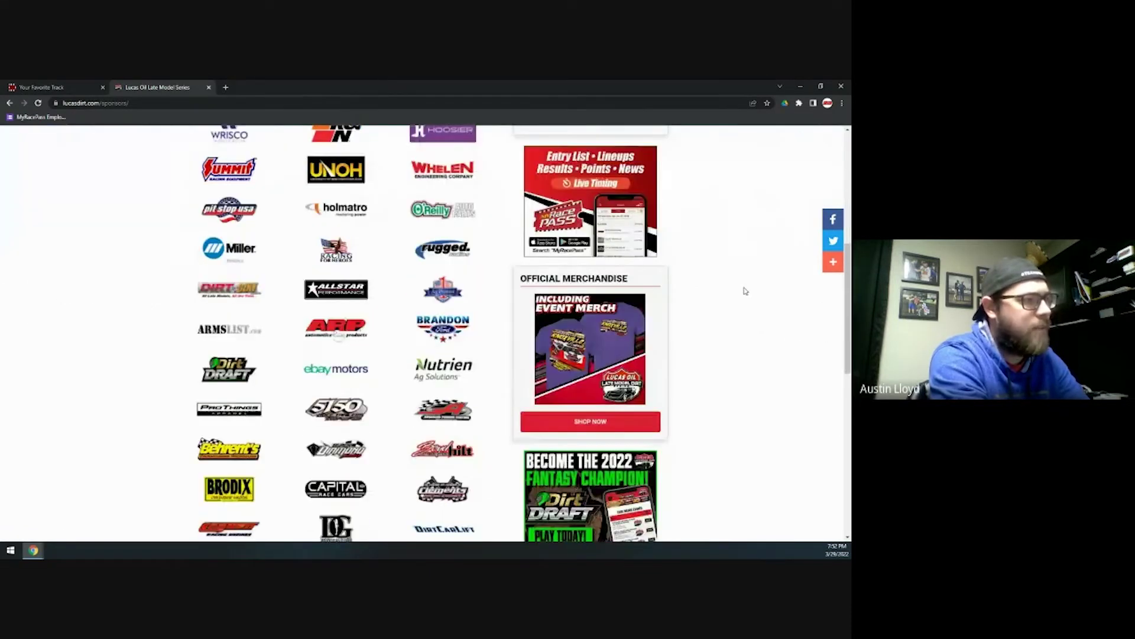
{"action": "scroll", "coordinate": [744, 290], "scroll_direction": "up", "scroll_amount": 6}
- Look over the lucasdirt.com home page banner and latest news, view the series competitor list, and close the site
{"action": "left_click", "coordinate": [352, 195]}
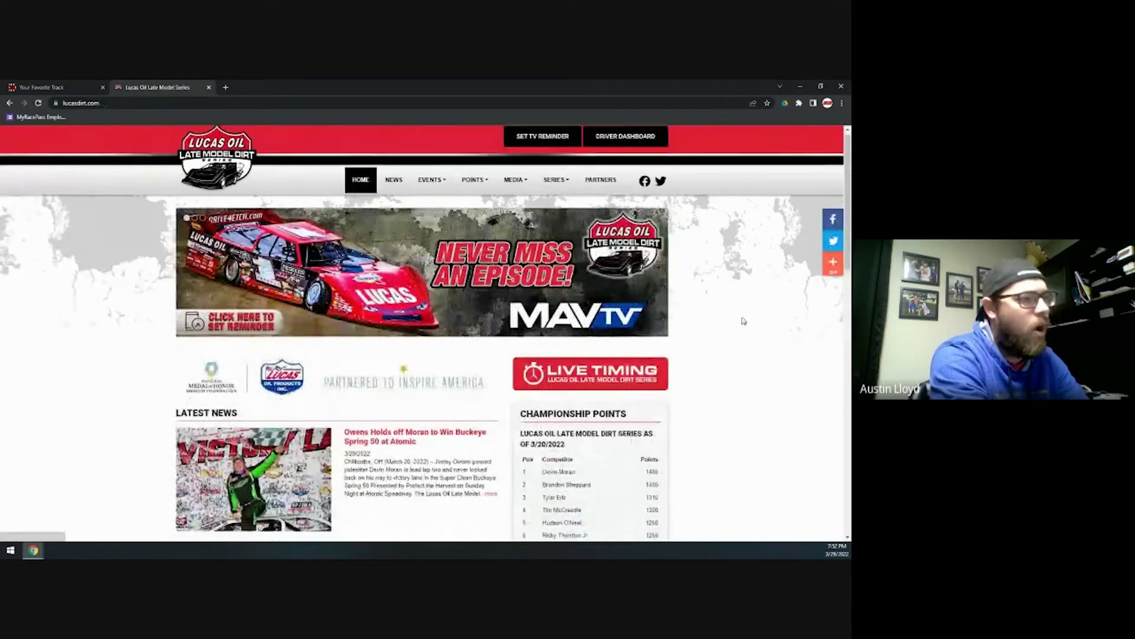
{"action": "scroll", "coordinate": [742, 320], "scroll_direction": "down", "scroll_amount": 3}
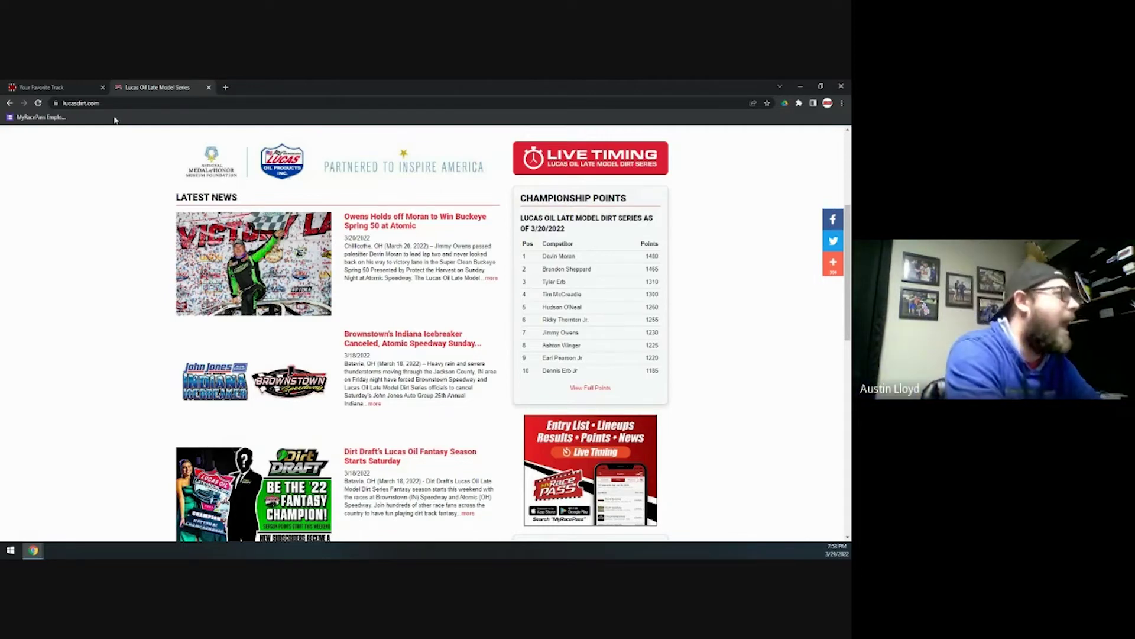
{"action": "scroll", "coordinate": [375, 247], "scroll_direction": "up", "scroll_amount": 3}
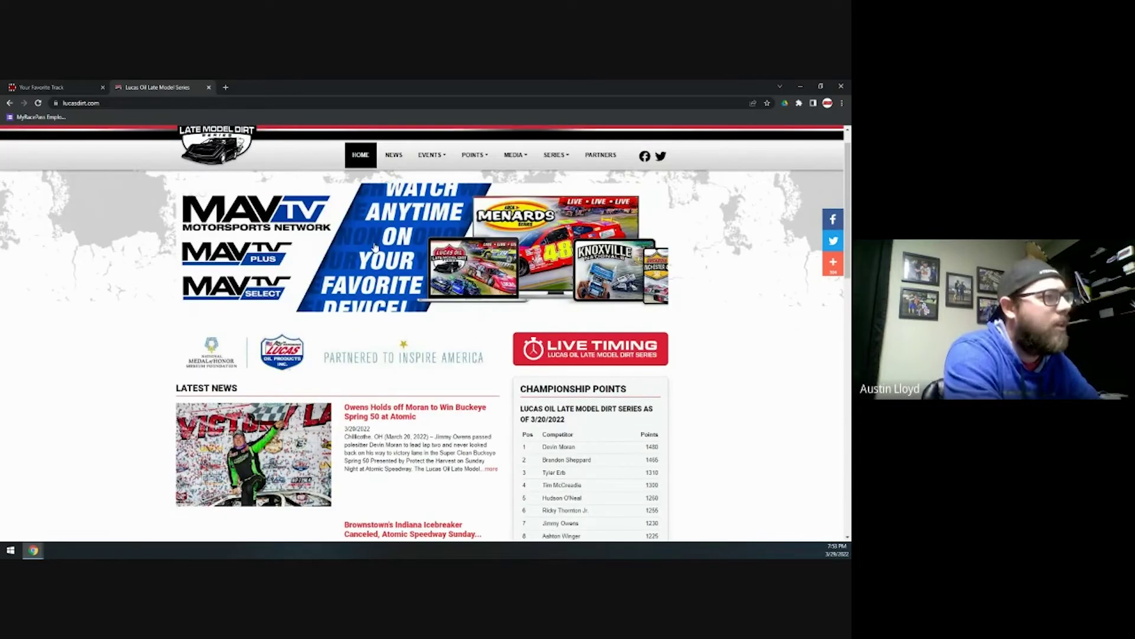
{"action": "scroll", "coordinate": [375, 248], "scroll_direction": "up", "scroll_amount": 1}
{"action": "mouse_move", "coordinate": [574, 200]}
{"action": "left_click", "coordinate": [550, 220]}
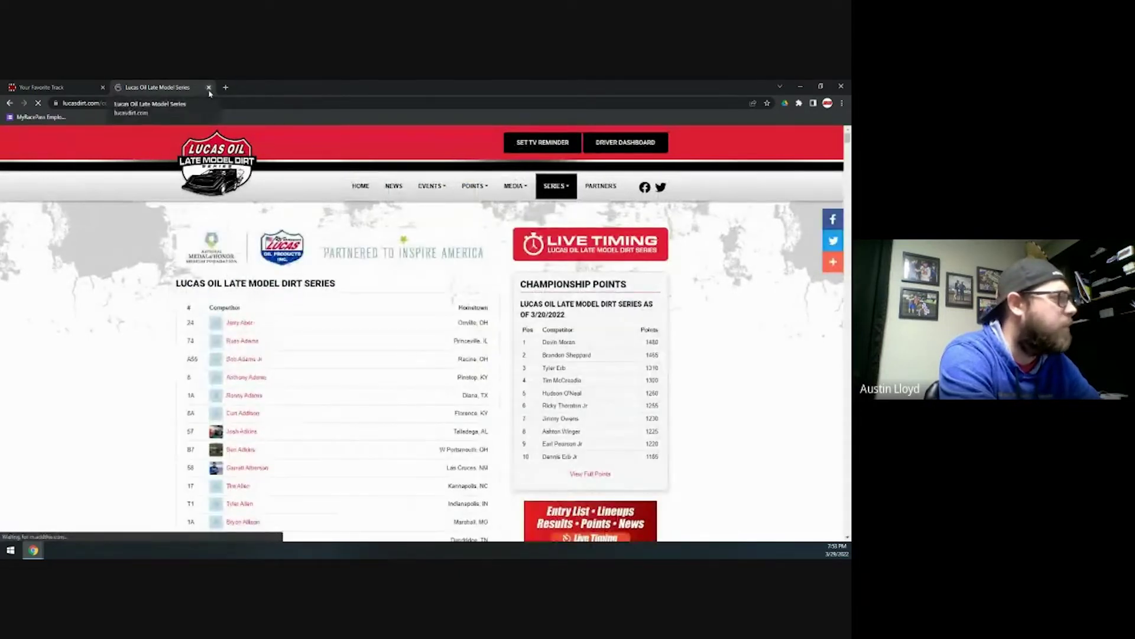
{"action": "left_click", "coordinate": [208, 88]}
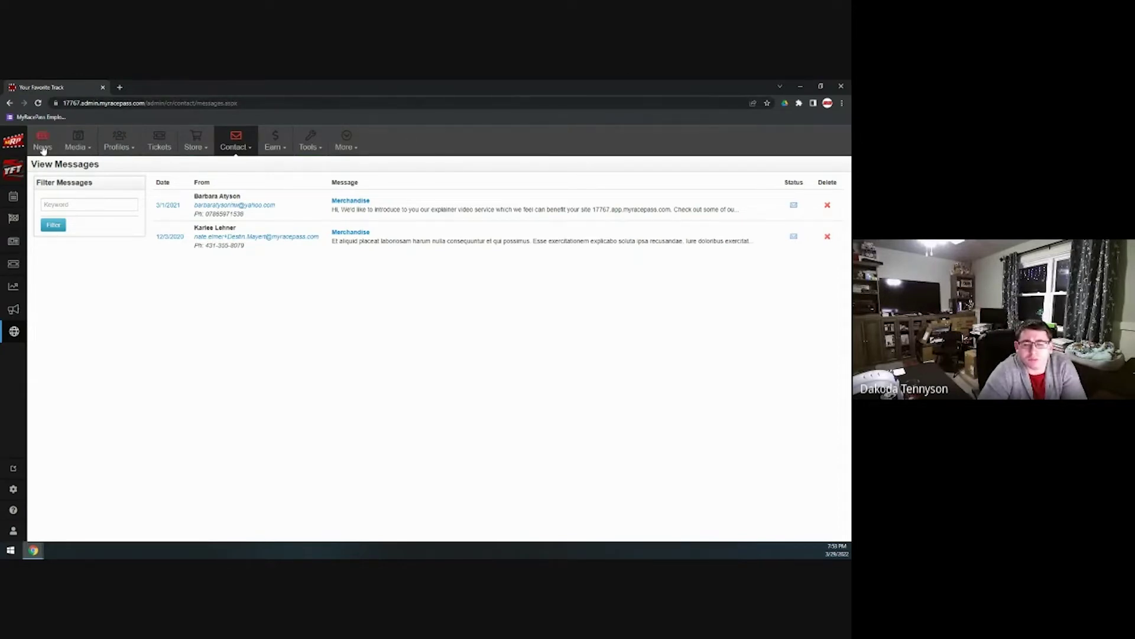
- Open ticket management from the dashboard and start a new ticket for the 4/1/2022 Test and Tune event
{"action": "left_click", "coordinate": [15, 141]}
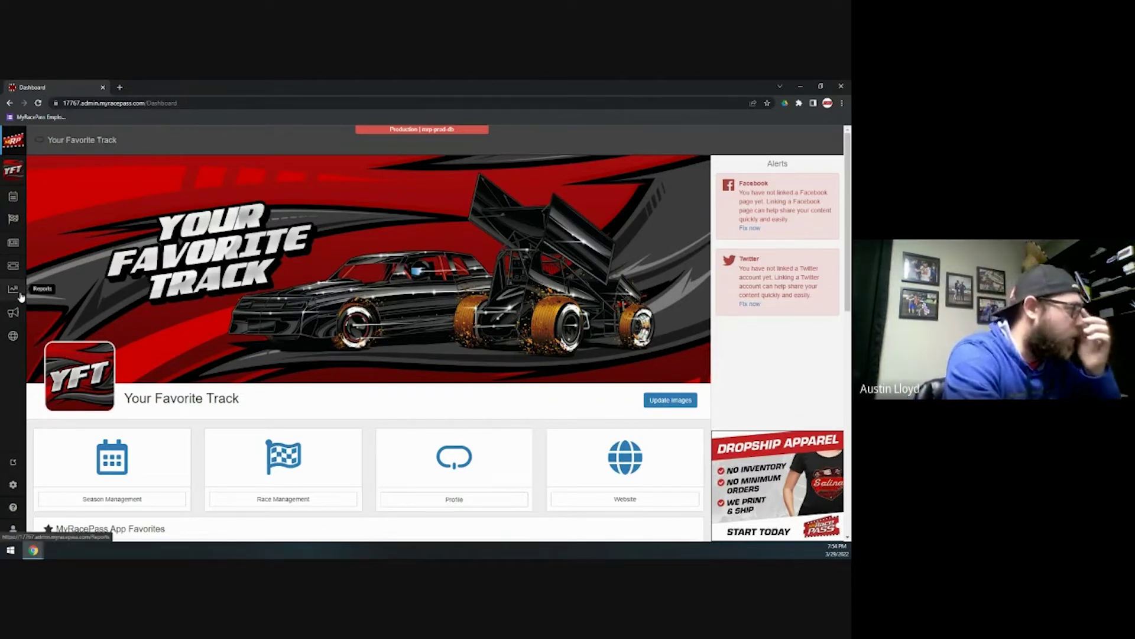
{"action": "left_click", "coordinate": [13, 265]}
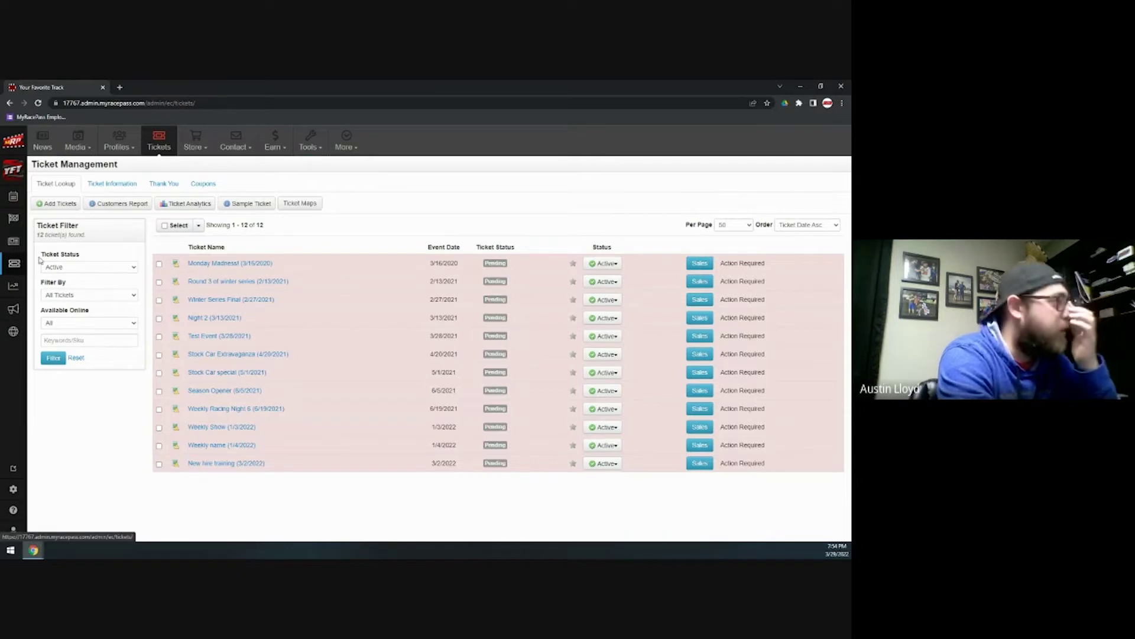
{"action": "left_click", "coordinate": [66, 206]}
{"action": "left_click", "coordinate": [402, 241]}
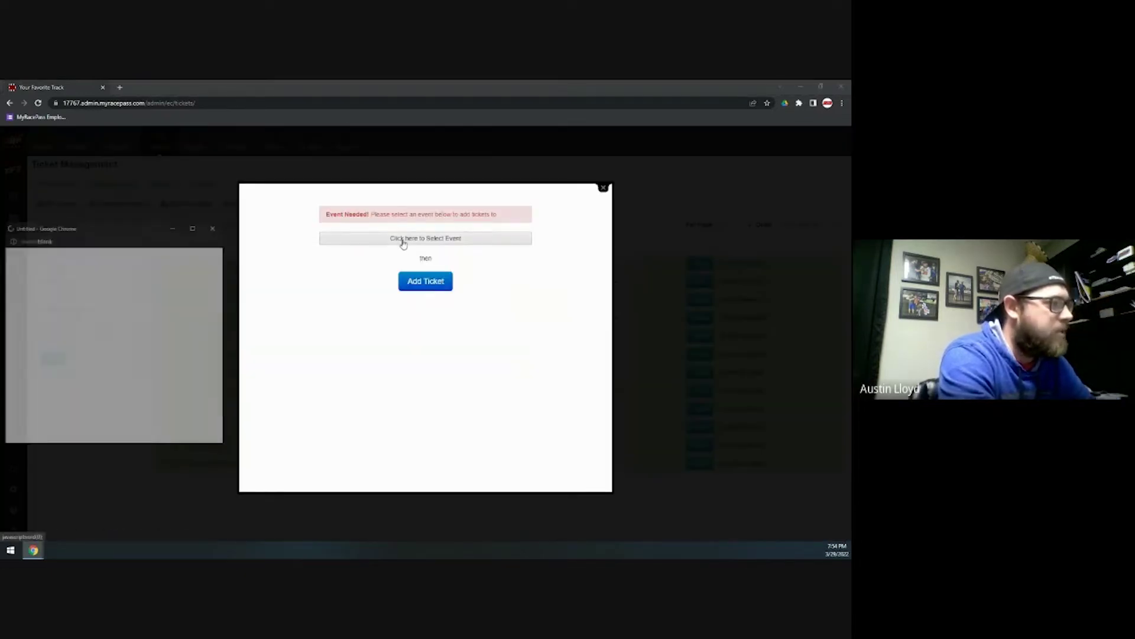
{"action": "scroll", "coordinate": [25, 377], "scroll_direction": "down", "scroll_amount": 5}
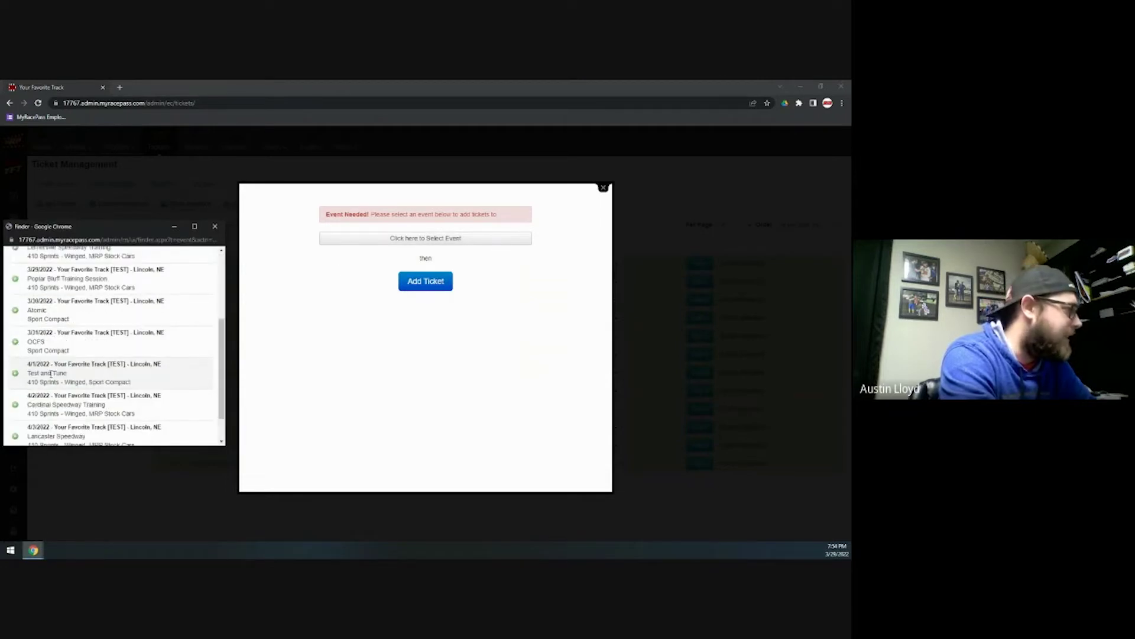
{"action": "left_click", "coordinate": [17, 371]}
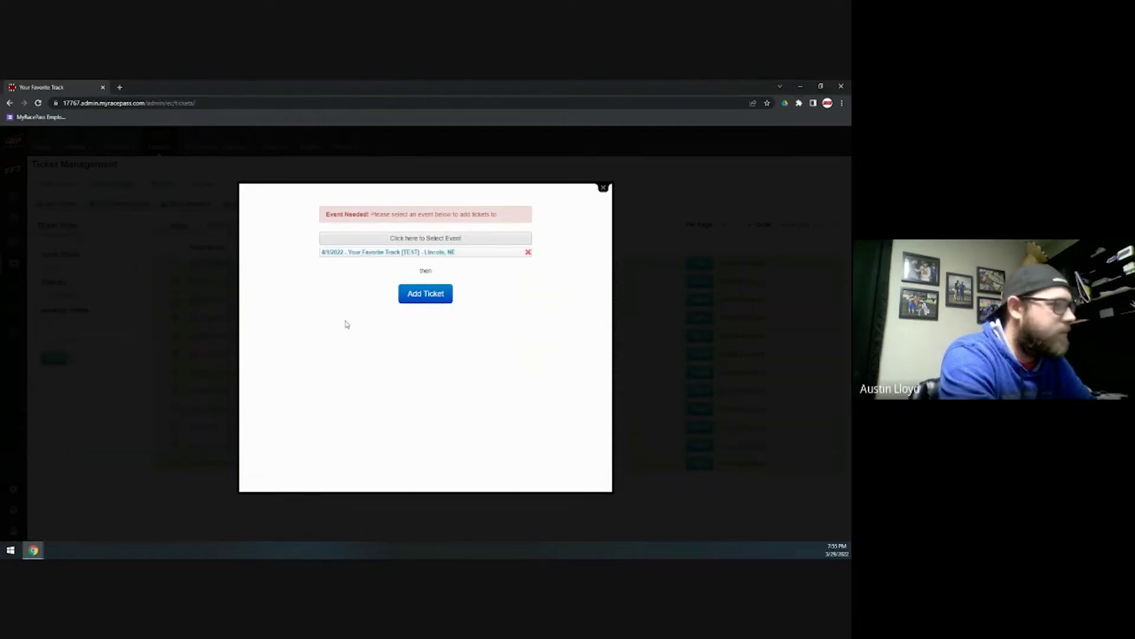
{"action": "left_click", "coordinate": [425, 296]}
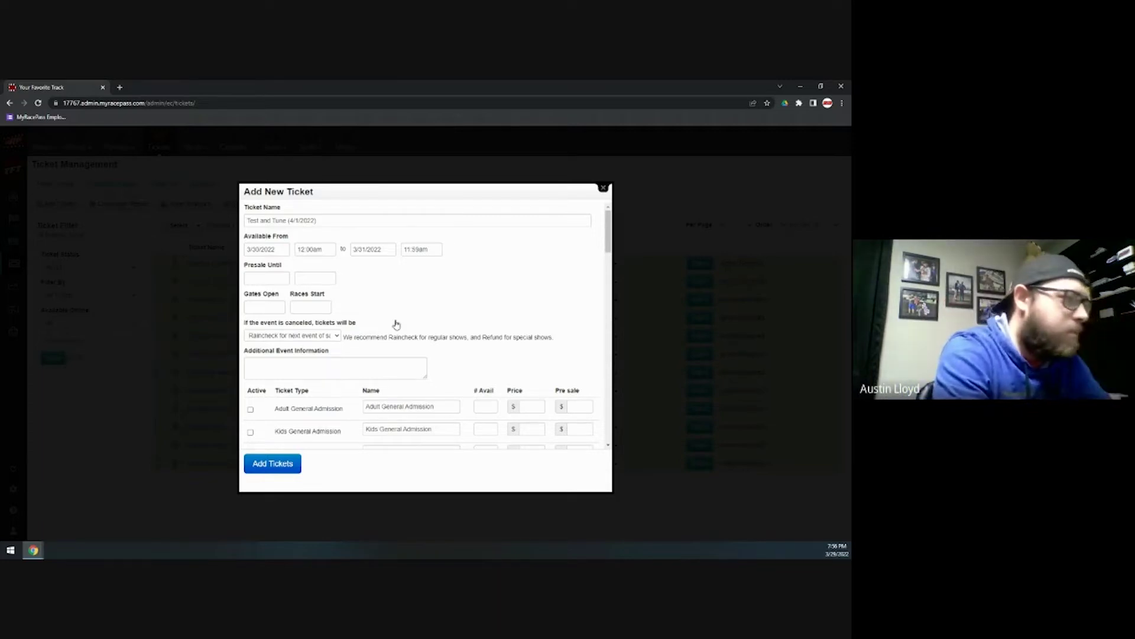
- Keep the raincheck cancellation option and activate Adult General Admission, Kids General Admission and one more ticket type further down the list
{"action": "left_click", "coordinate": [336, 336]}
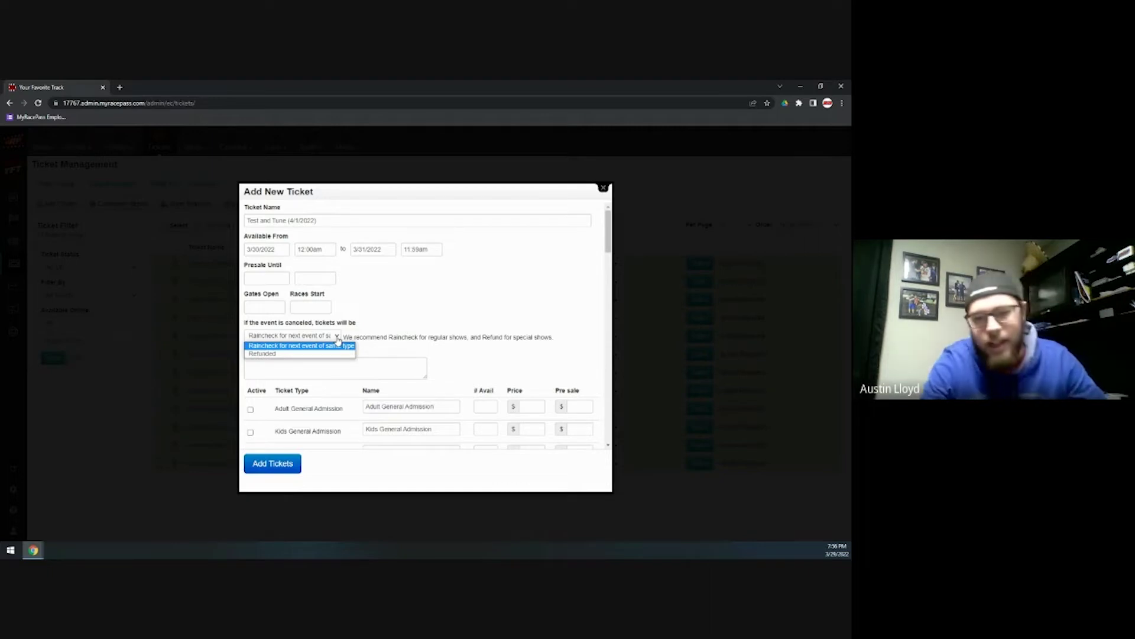
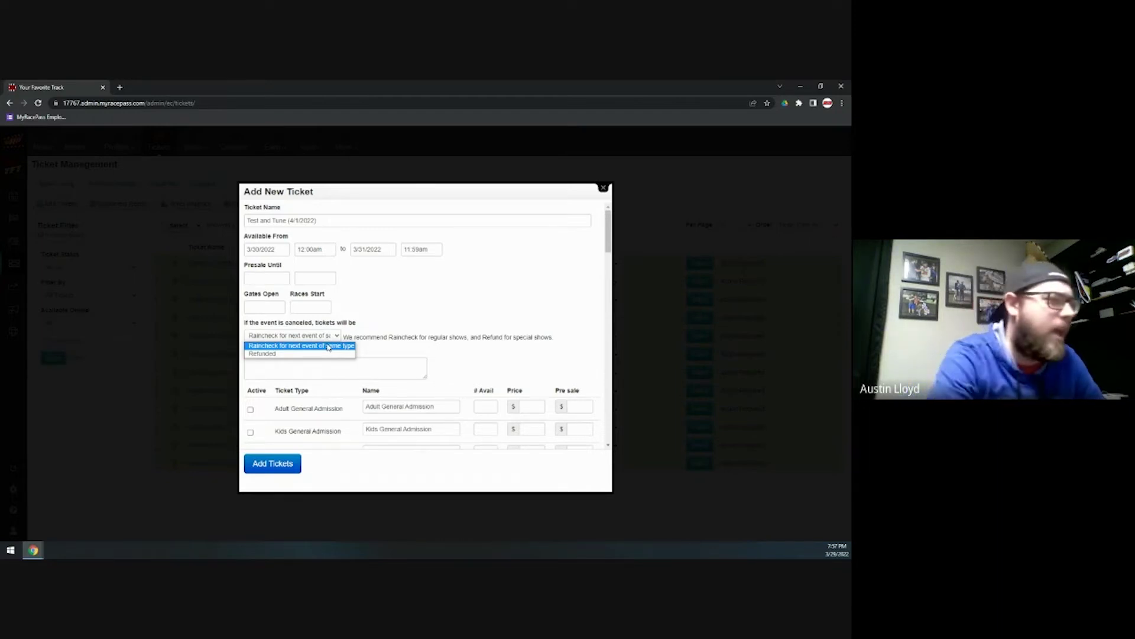
{"action": "left_click", "coordinate": [424, 335]}
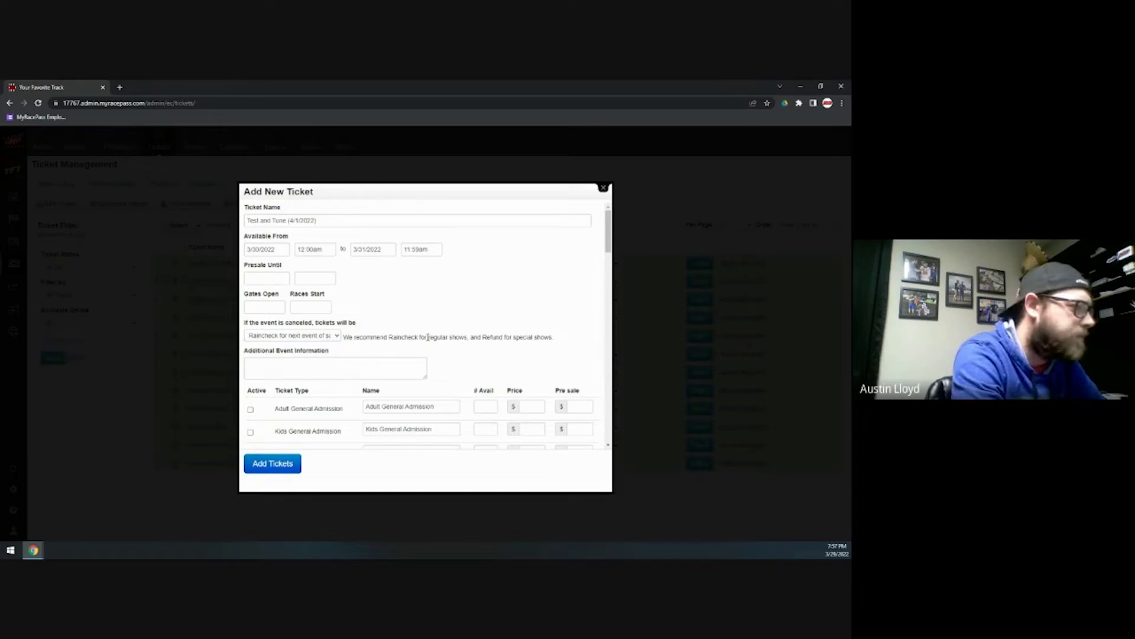
{"action": "scroll", "coordinate": [436, 357], "scroll_direction": "down", "scroll_amount": 4}
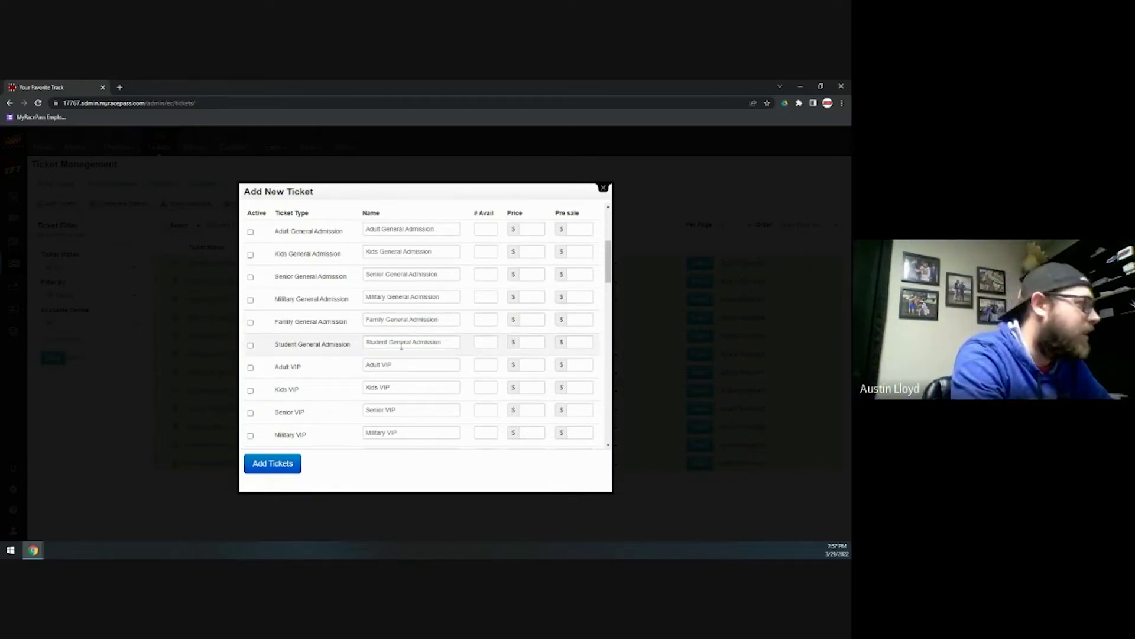
{"action": "left_click", "coordinate": [250, 232]}
{"action": "left_click", "coordinate": [250, 254]}
{"action": "scroll", "coordinate": [266, 362], "scroll_direction": "down", "scroll_amount": 3}
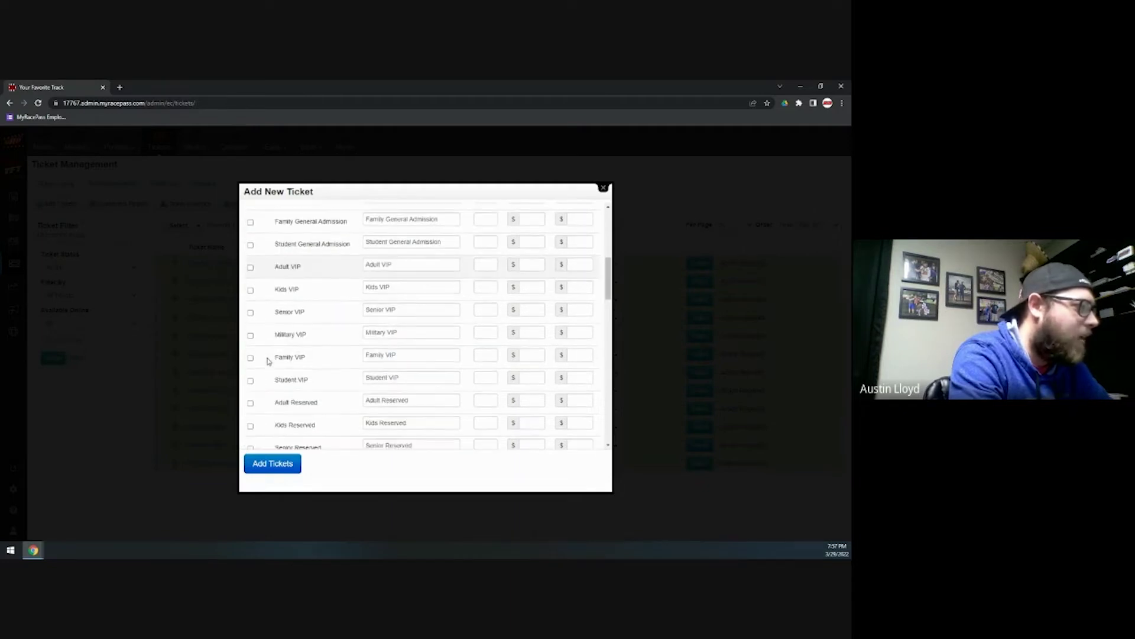
{"action": "scroll", "coordinate": [252, 376], "scroll_direction": "down", "scroll_amount": 3}
{"action": "left_click", "coordinate": [250, 372]}
{"action": "scroll", "coordinate": [461, 385], "scroll_direction": "up", "scroll_amount": 7}
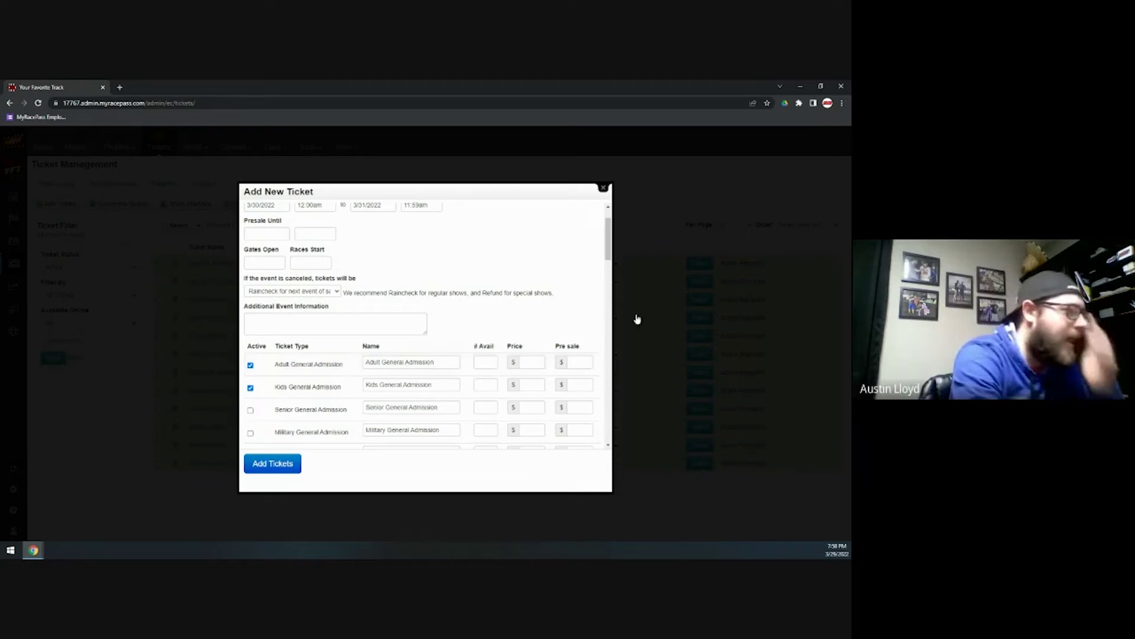
- Enter prices for Adult and Kids General Admission, set the third active ticket type to $10, and add the tickets
{"action": "left_click", "coordinate": [536, 362]}
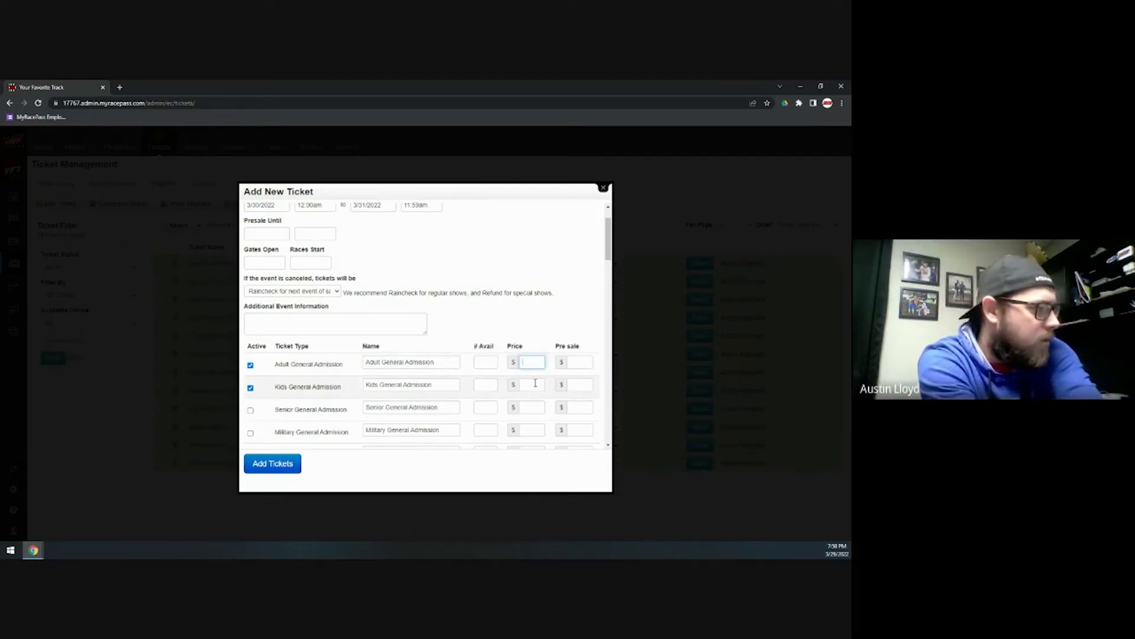
{"action": "left_click", "coordinate": [531, 384]}
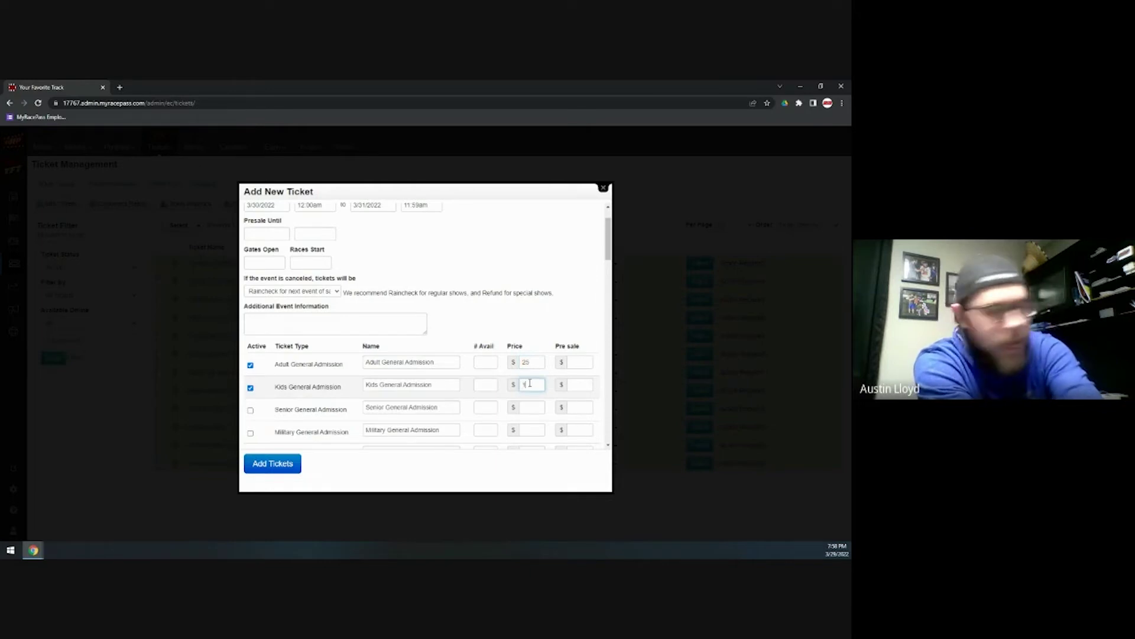
{"action": "scroll", "coordinate": [530, 383], "scroll_direction": "down", "scroll_amount": 5}
{"action": "left_click", "coordinate": [527, 371]}
{"action": "type", "text": "10"}
{"action": "left_click", "coordinate": [269, 461]}
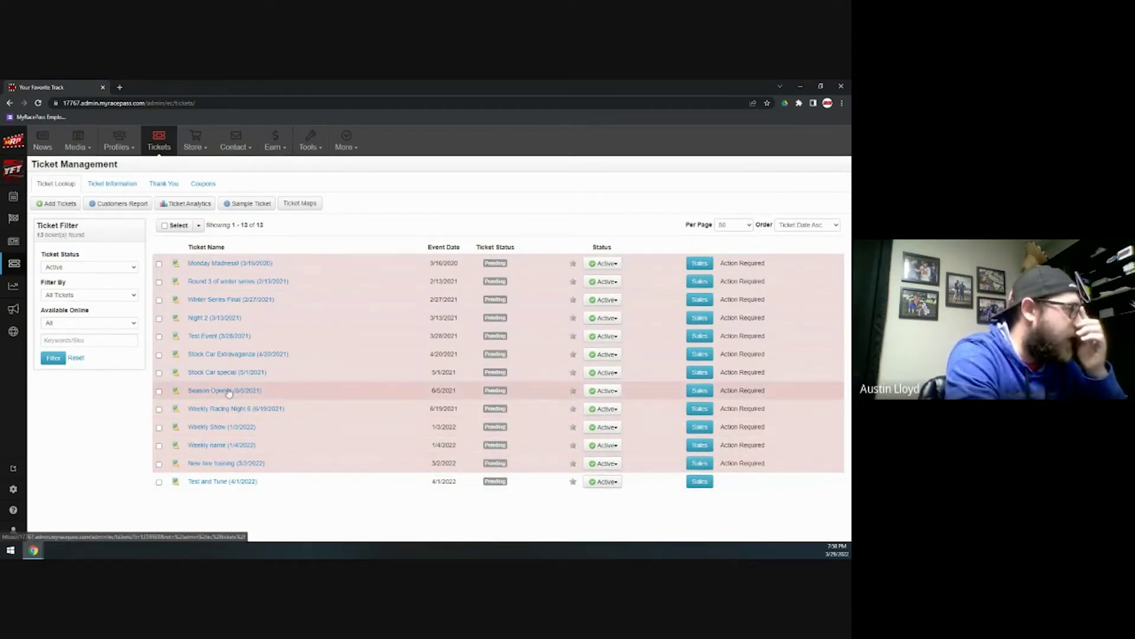
- Open the Stock Car special (5/1/2021) ticket and inspect its Get Funds / Full Refunds and Edit Ticket Information forms without changing anything
{"action": "left_click", "coordinate": [226, 373]}
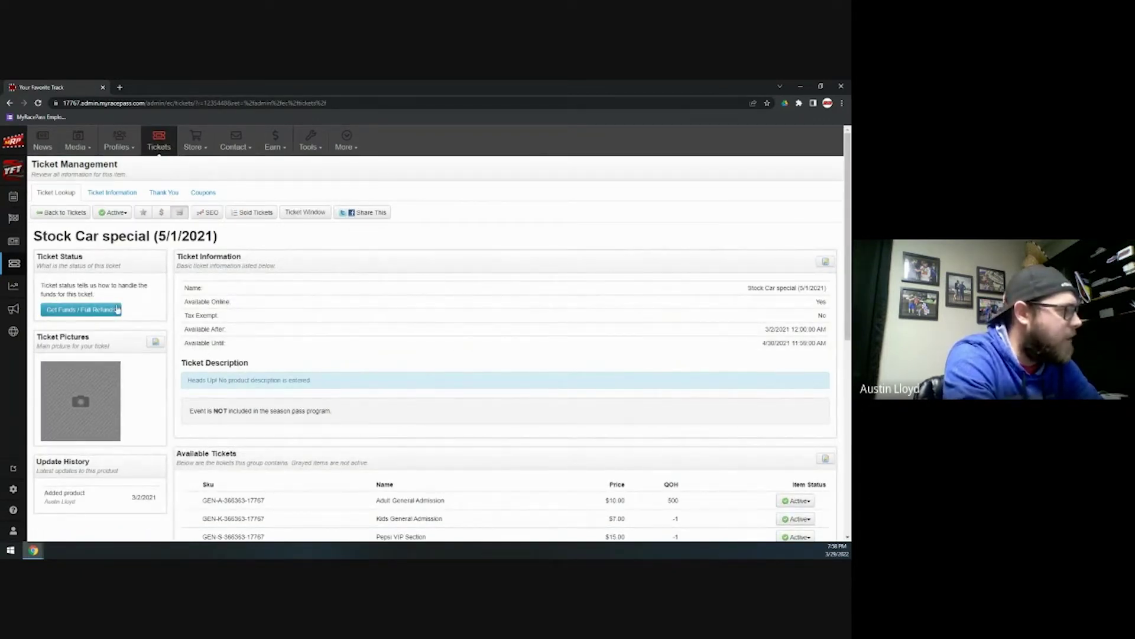
{"action": "left_click", "coordinate": [117, 311]}
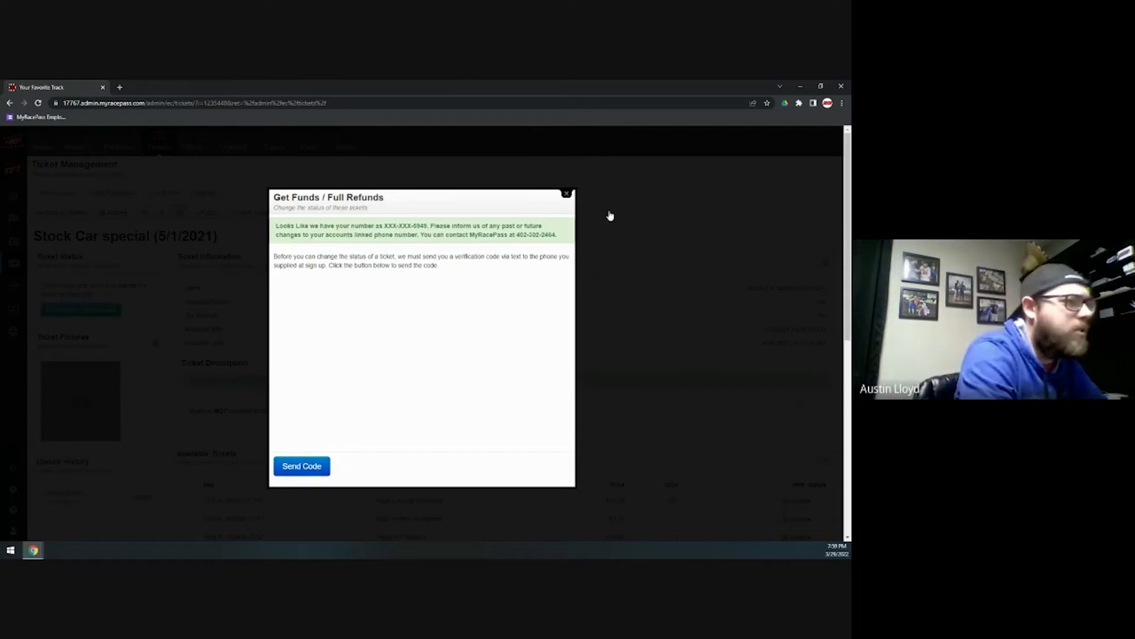
{"action": "left_click", "coordinate": [567, 195]}
{"action": "left_click", "coordinate": [825, 262]}
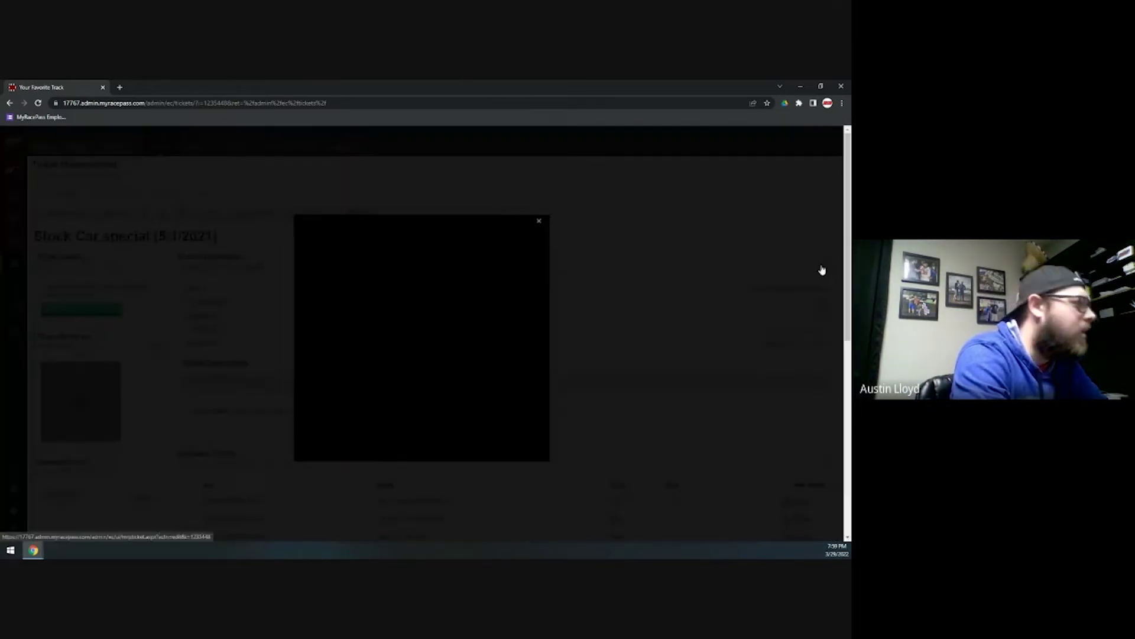
{"action": "scroll", "coordinate": [405, 312], "scroll_direction": "down", "scroll_amount": 2}
{"action": "scroll", "coordinate": [406, 323], "scroll_direction": "up", "scroll_amount": 2}
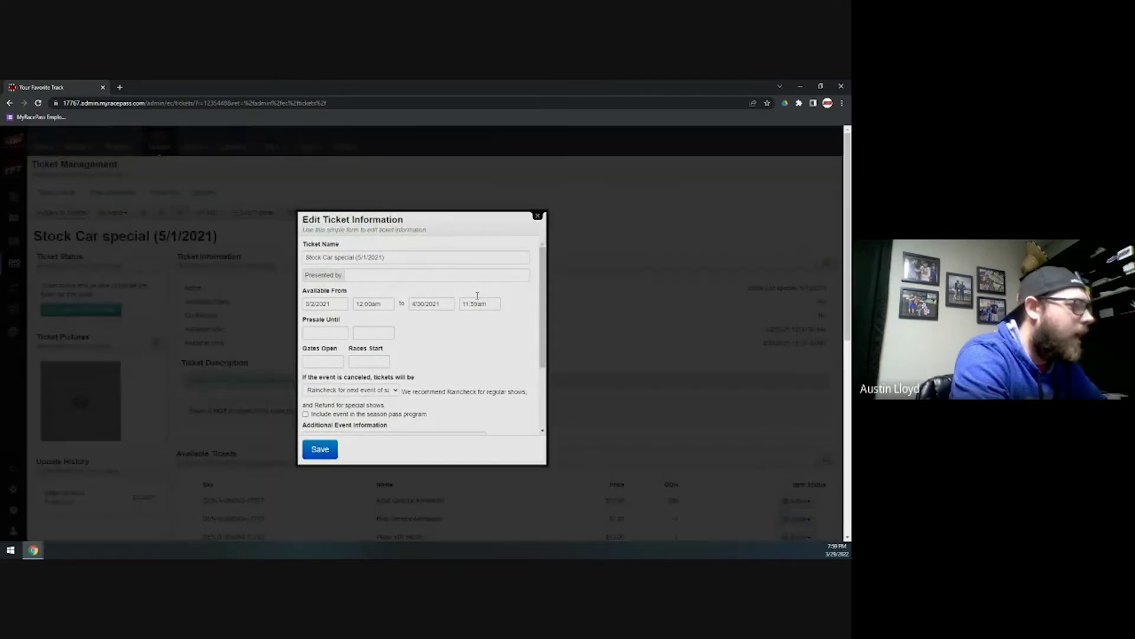
{"action": "left_click", "coordinate": [537, 216]}
- Examine the Stock Car special's available tickets, ticket poster and custom coupon sections
{"action": "scroll", "coordinate": [386, 367], "scroll_direction": "down", "scroll_amount": 4}
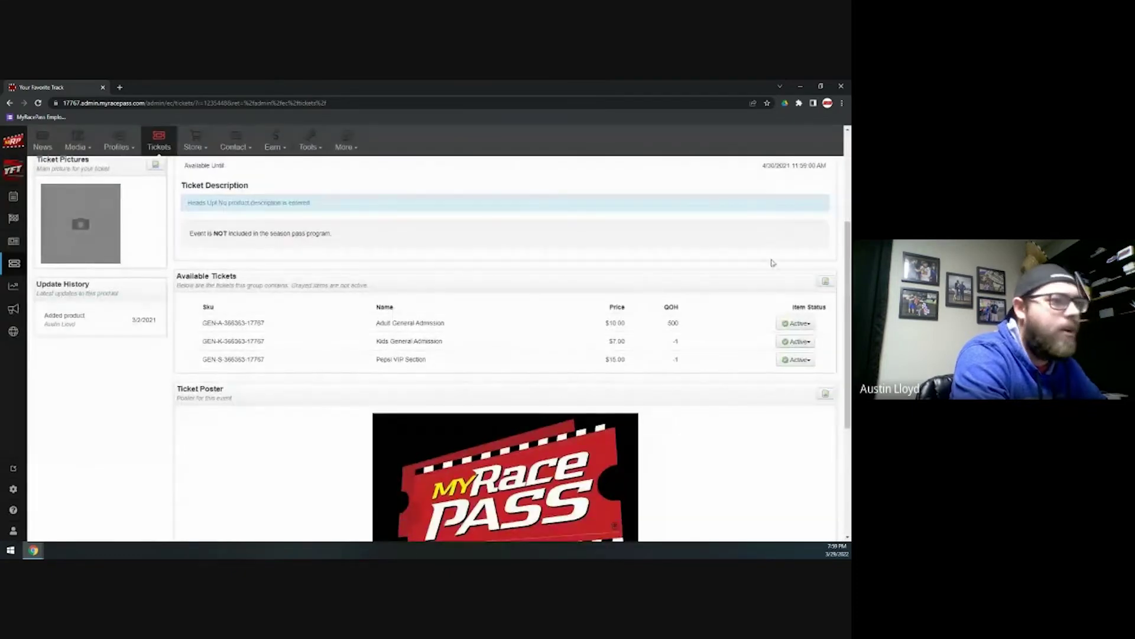
{"action": "scroll", "coordinate": [674, 319], "scroll_direction": "down", "scroll_amount": 4}
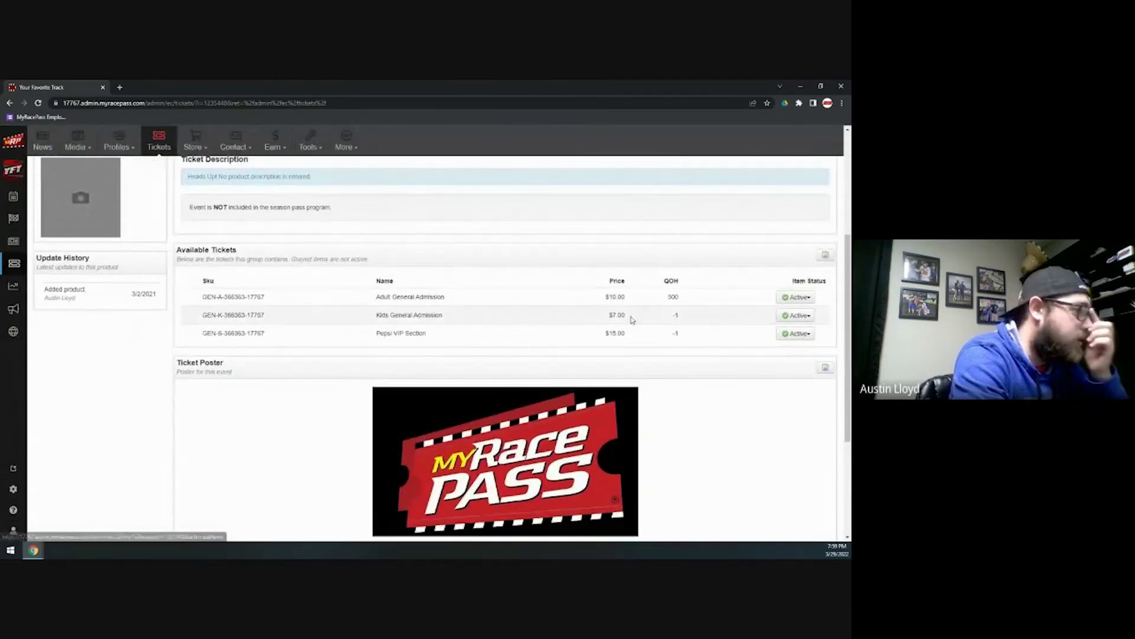
{"action": "scroll", "coordinate": [679, 317], "scroll_direction": "up", "scroll_amount": 1}
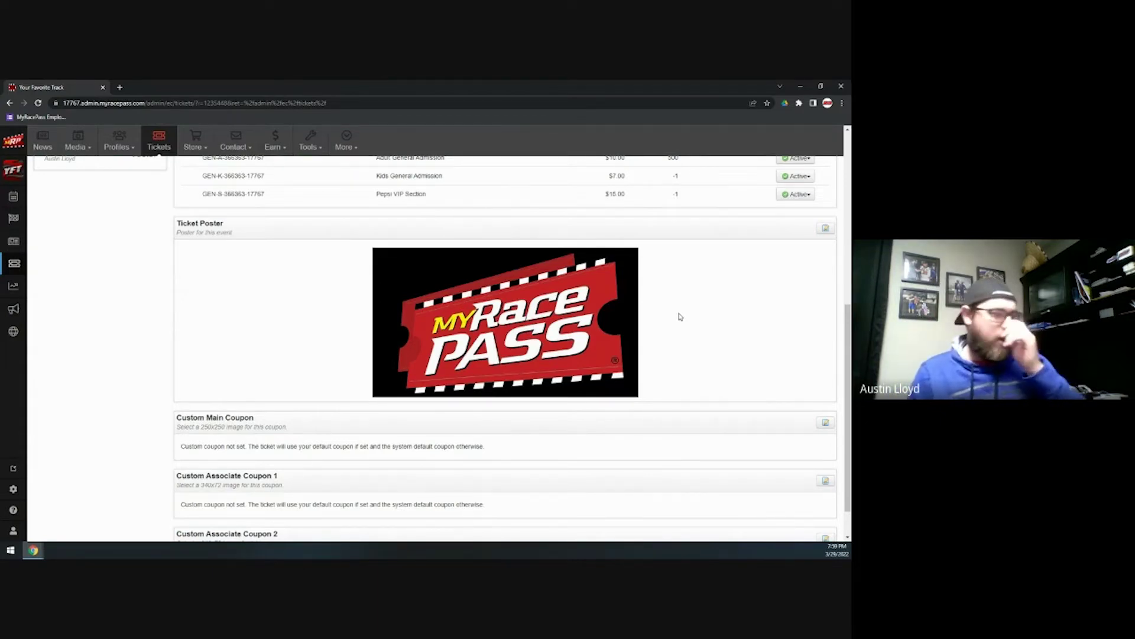
{"action": "scroll", "coordinate": [674, 337], "scroll_direction": "down", "scroll_amount": 2}
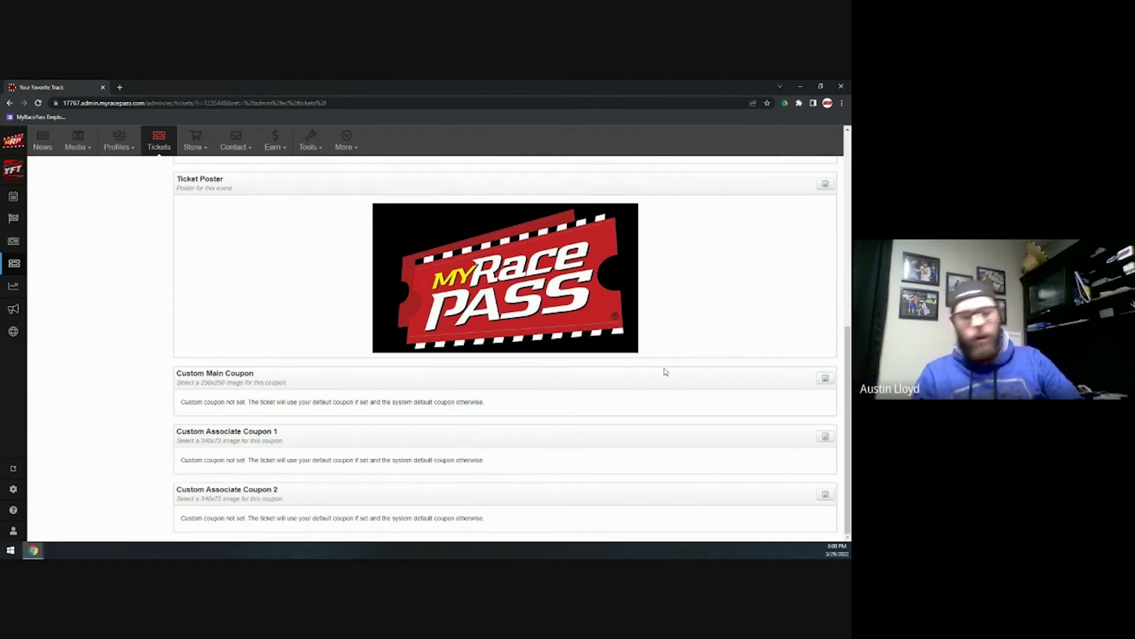
- Look over the Stock Car special's sold tickets page and its Ticket Window for redeeming vouchers
{"action": "scroll", "coordinate": [665, 371], "scroll_direction": "up", "scroll_amount": 4}
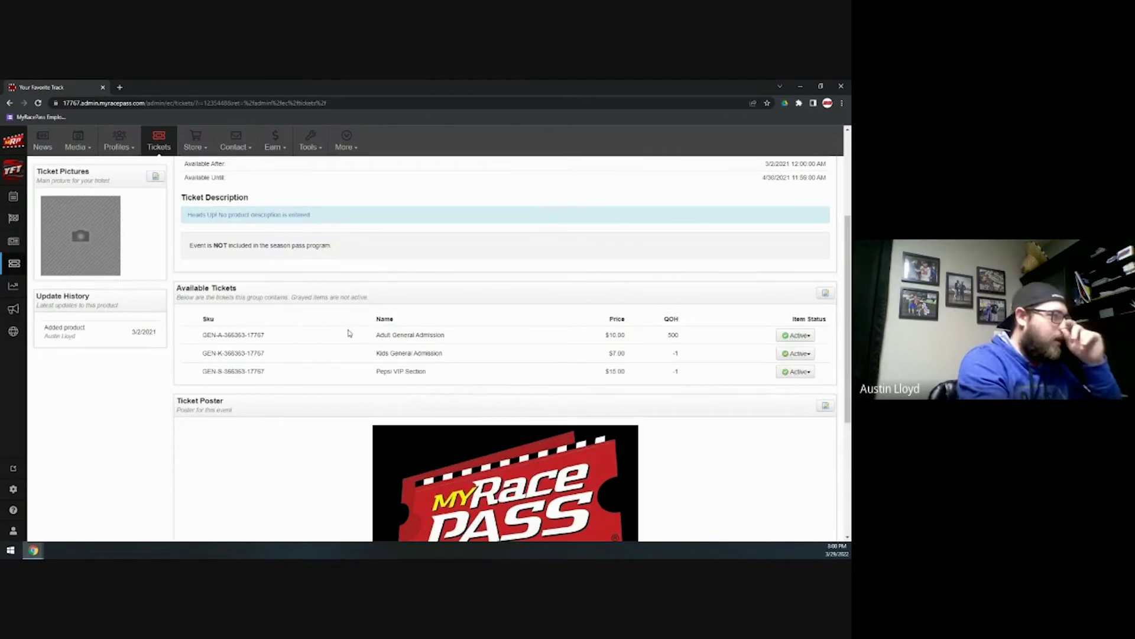
{"action": "scroll", "coordinate": [349, 333], "scroll_direction": "up", "scroll_amount": 3}
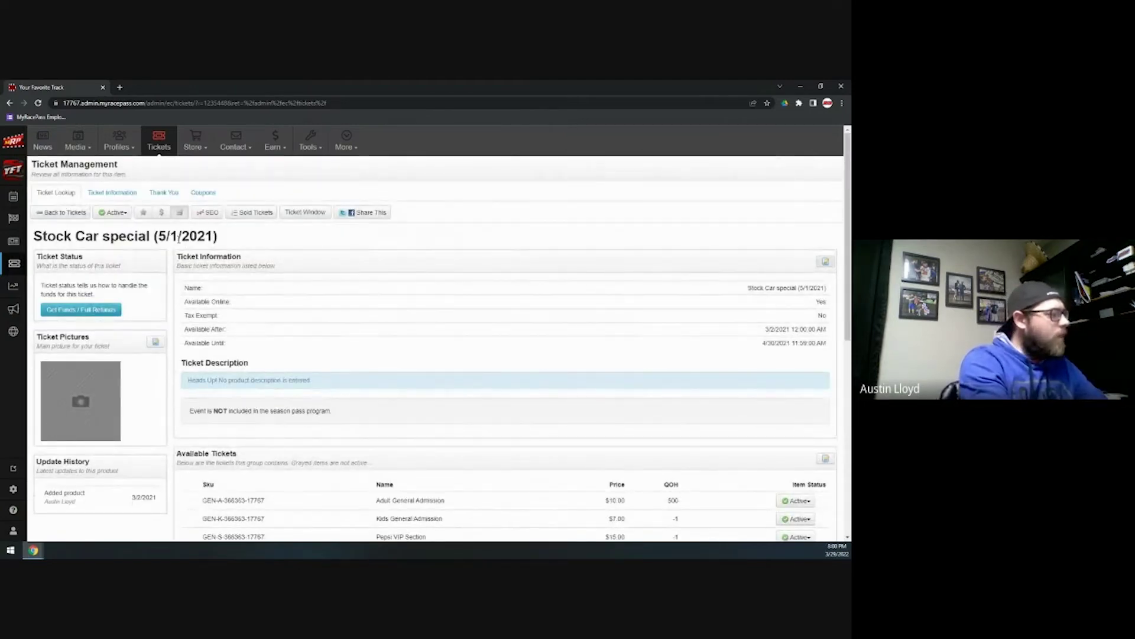
{"action": "left_click", "coordinate": [241, 214]}
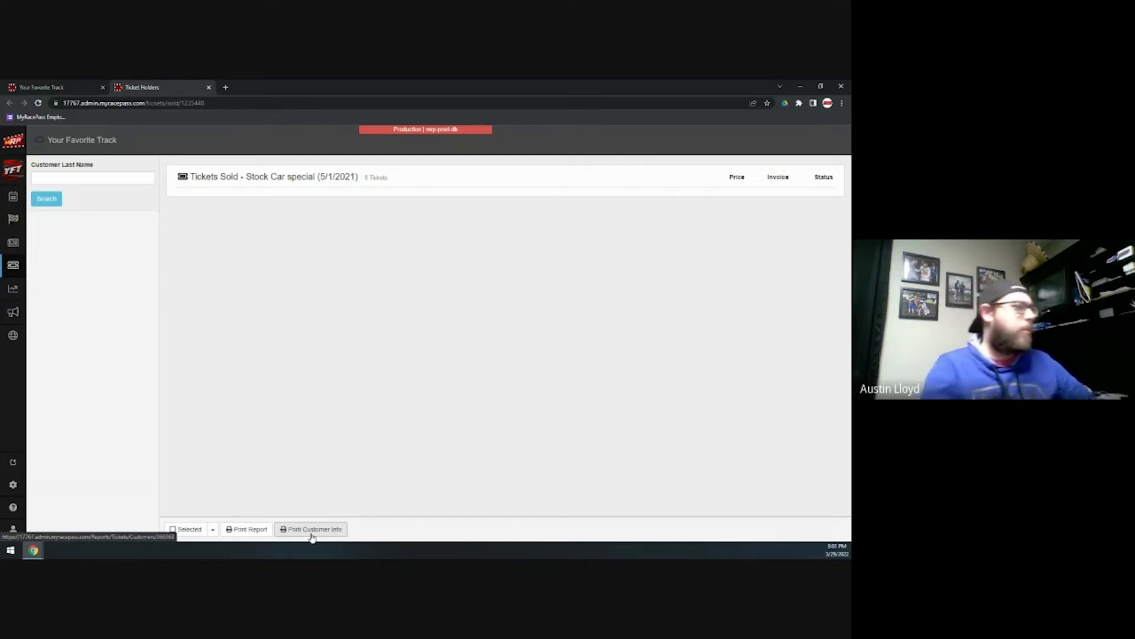
{"action": "left_click", "coordinate": [209, 88]}
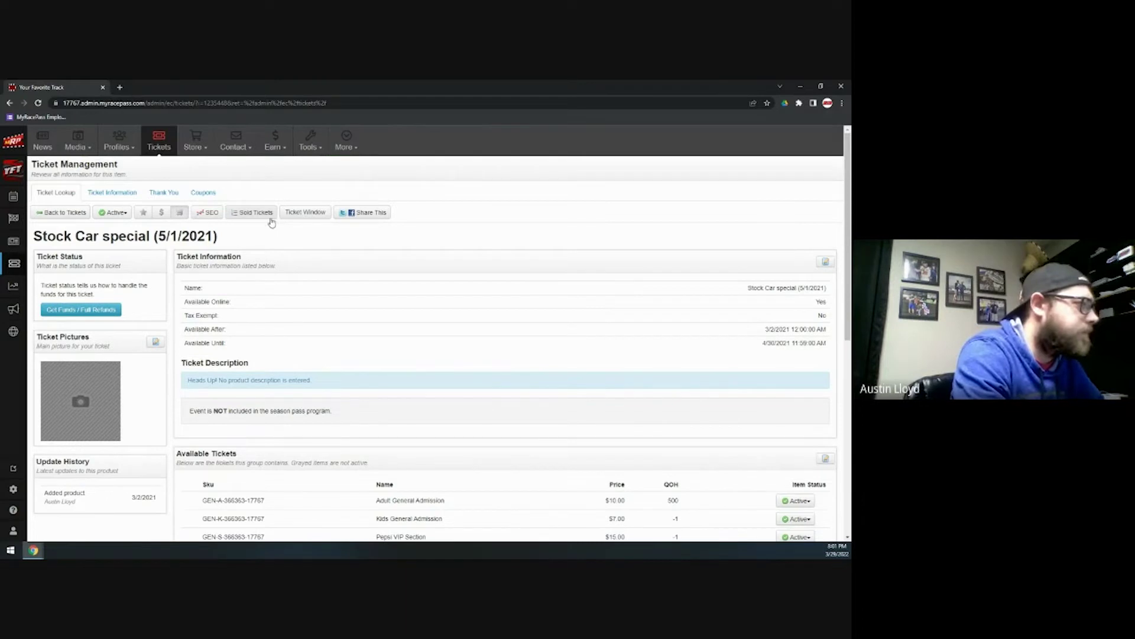
{"action": "left_click", "coordinate": [303, 214]}
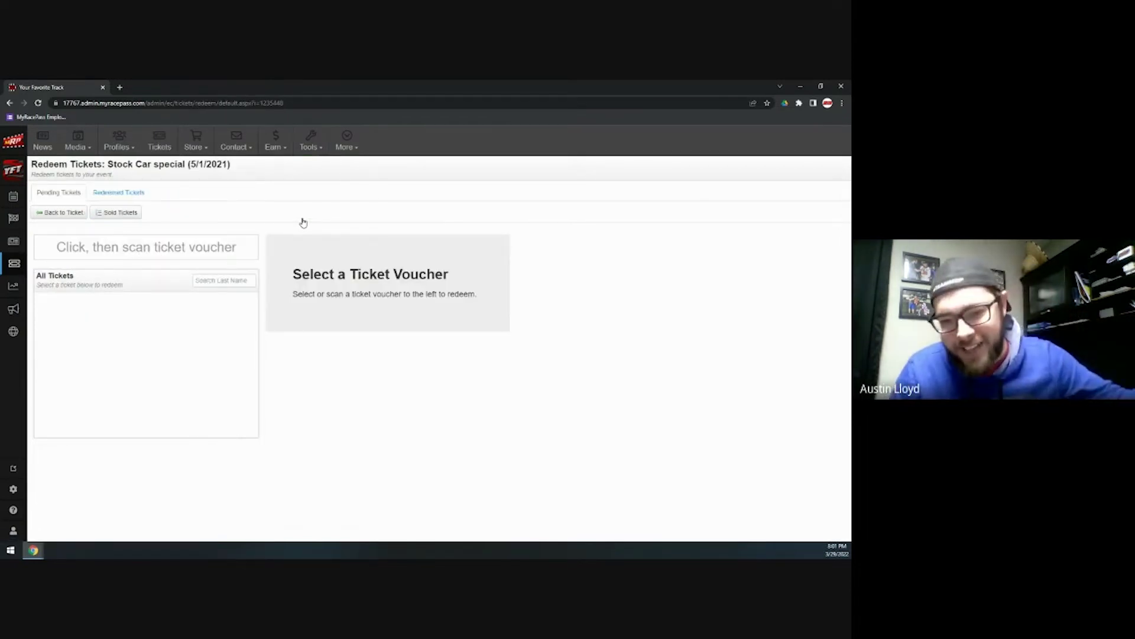
{"action": "left_click", "coordinate": [138, 247]}
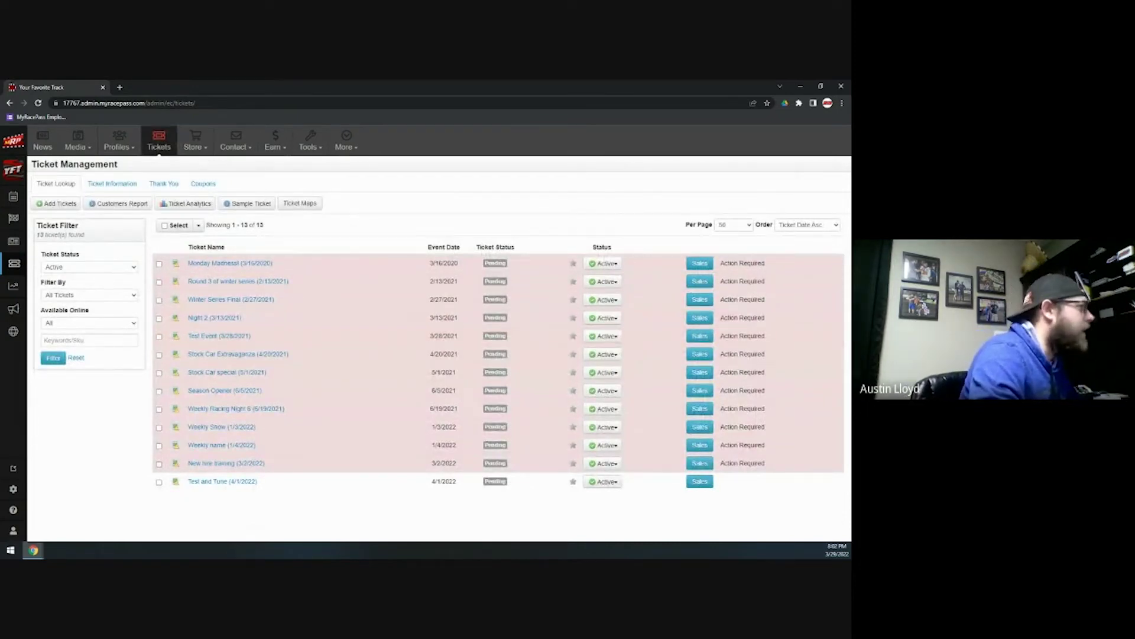
- Walk through buying one Adult General Admission ticket for the April 8 Five Flags Speedway event up to the billing form, and leave without saving
{"action": "left_click_drag", "start_coordinate": [0, 172], "coordinate": [186, 92]}
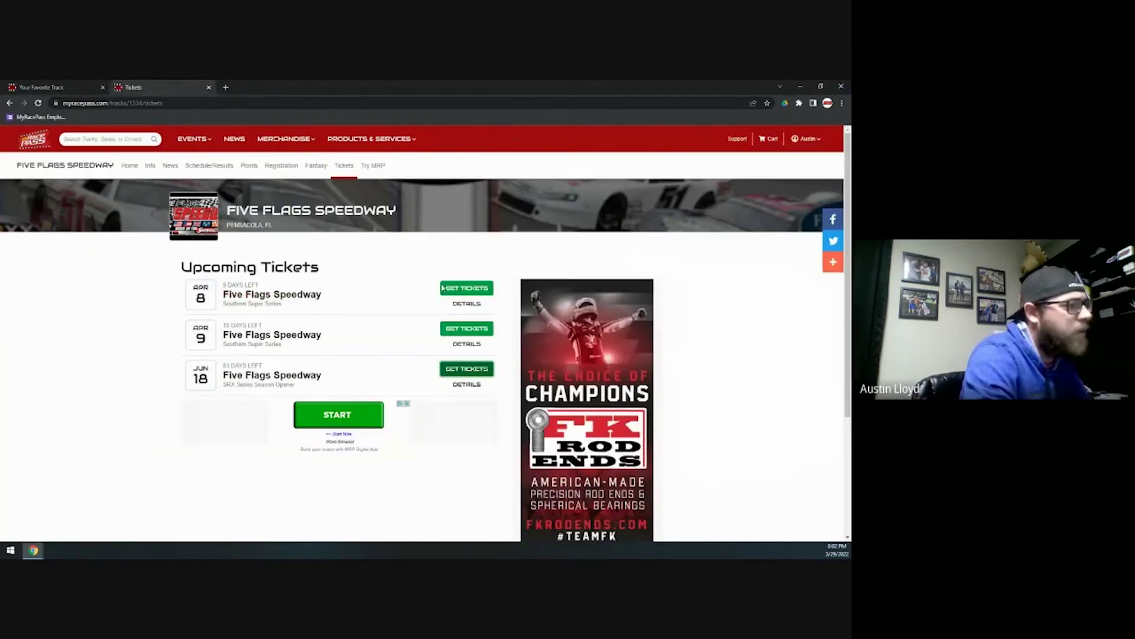
{"action": "left_click", "coordinate": [460, 289]}
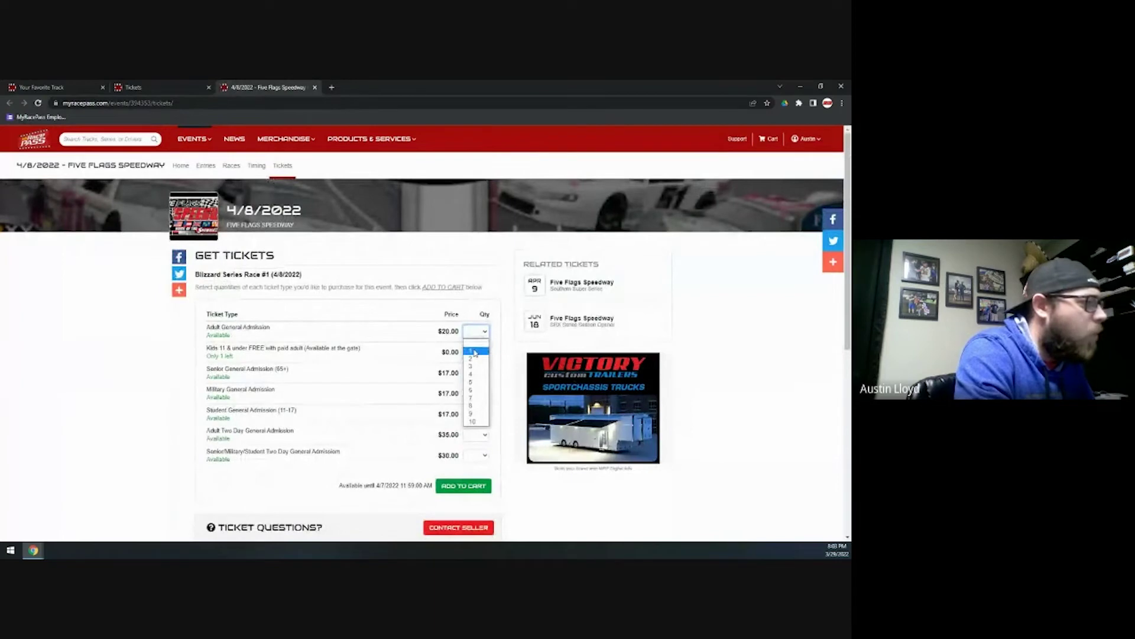
{"action": "scroll", "coordinate": [429, 365], "scroll_direction": "down", "scroll_amount": 2}
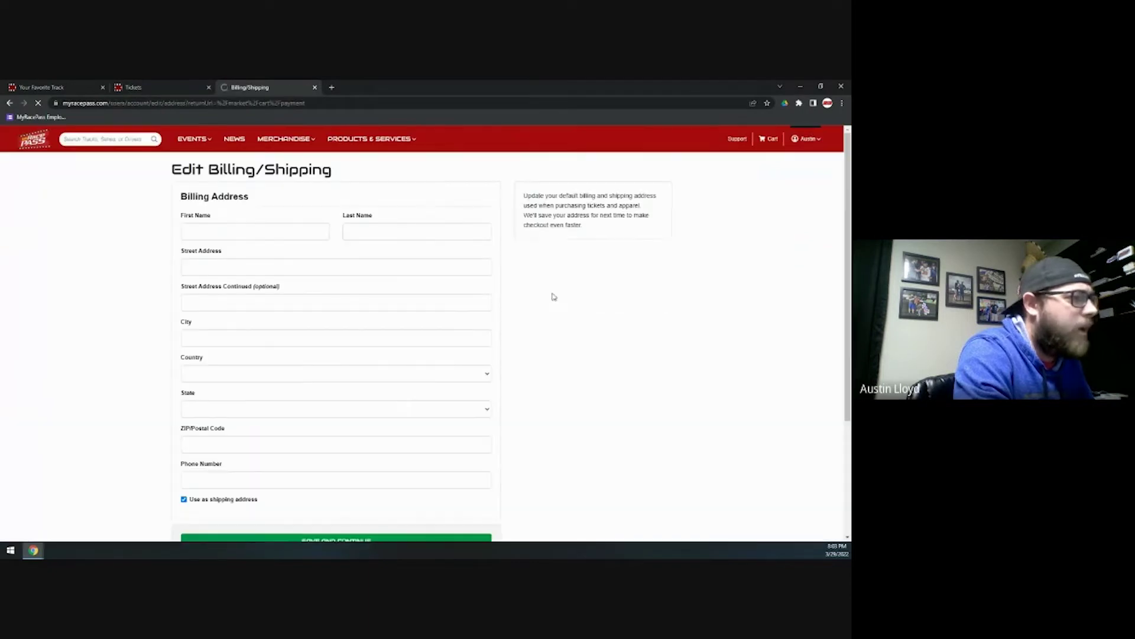
{"action": "scroll", "coordinate": [401, 328], "scroll_direction": "down", "scroll_amount": 3}
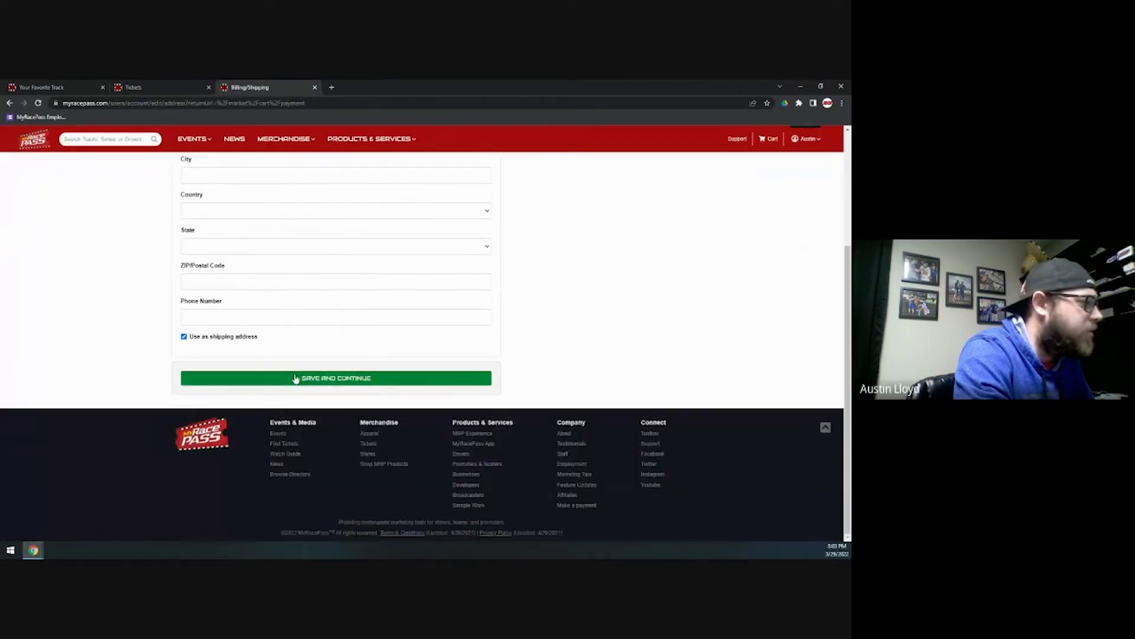
{"action": "scroll", "coordinate": [259, 362], "scroll_direction": "up", "scroll_amount": 3}
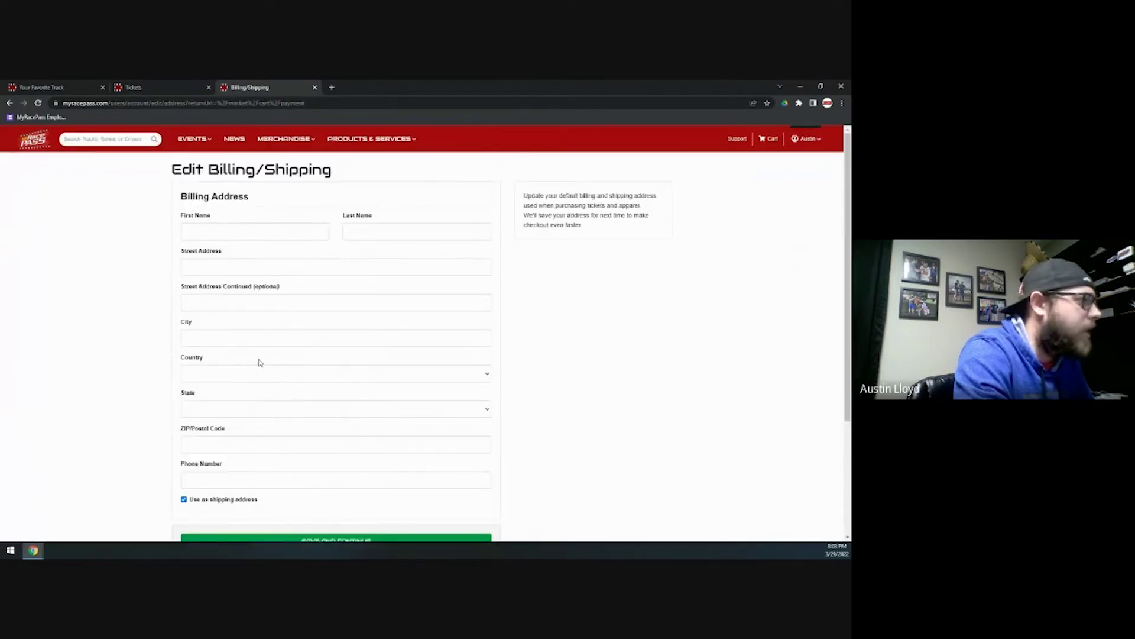
{"action": "left_click", "coordinate": [315, 87]}
{"action": "left_click_drag", "start_coordinate": [147, 90], "coordinate": [0, 129]}
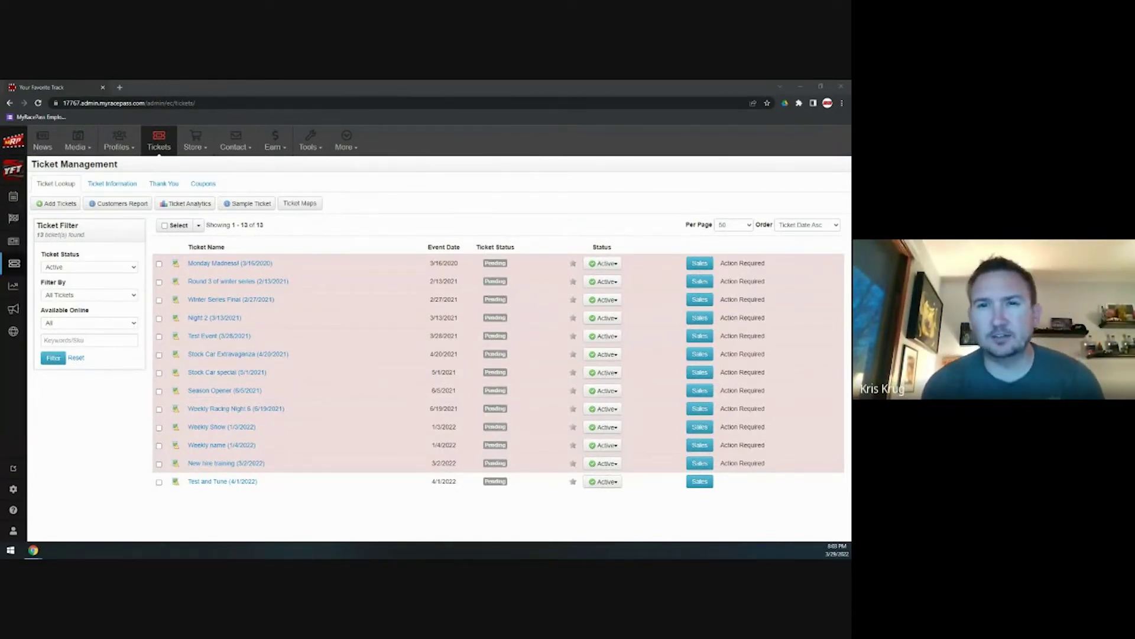
- Bring up Rapid Speedway's Ticket Analytics and examine the heat map, sales totals and the full Top Cities list
{"action": "left_click_drag", "start_coordinate": [0, 243], "coordinate": [172, 90]}
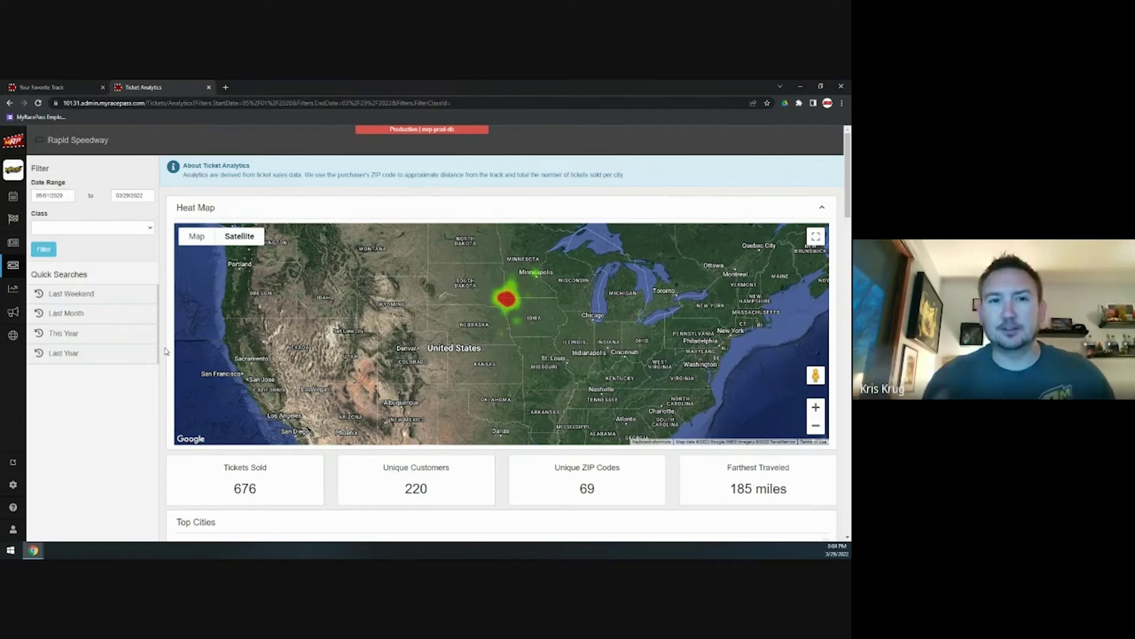
{"action": "left_click", "coordinate": [60, 87]}
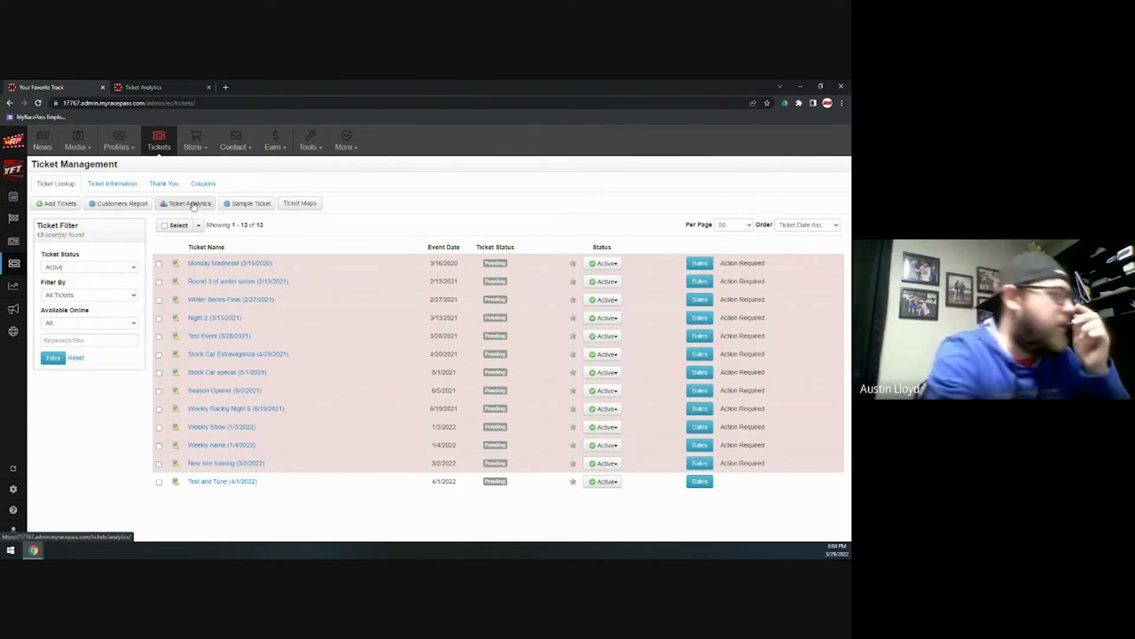
{"action": "left_click", "coordinate": [162, 88]}
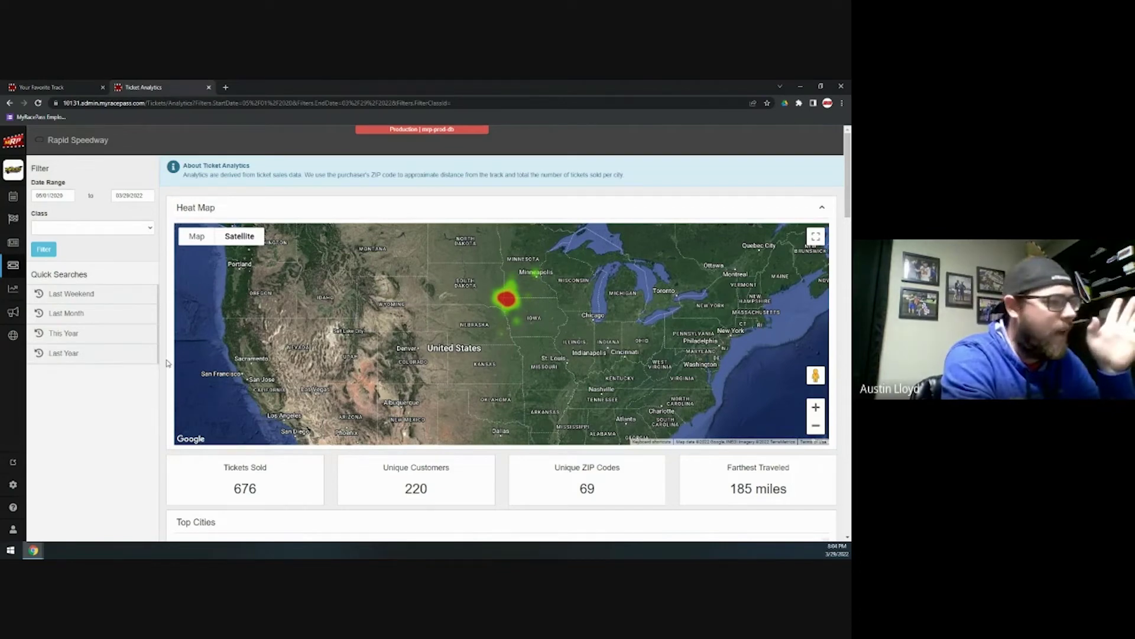
{"action": "scroll", "coordinate": [167, 363], "scroll_direction": "down", "scroll_amount": 1}
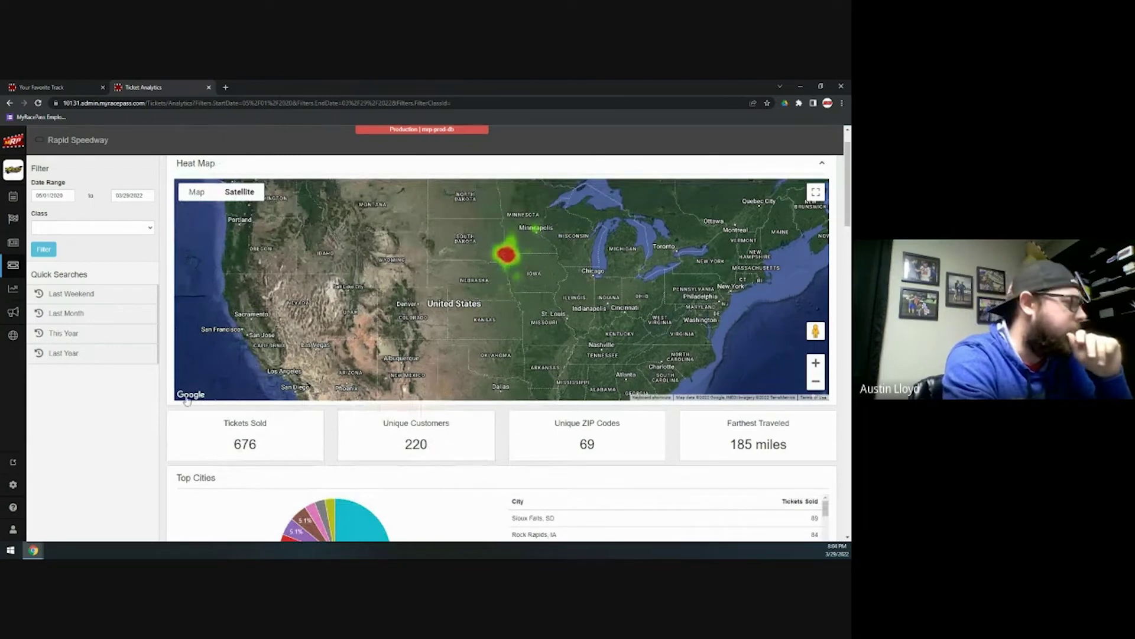
{"action": "scroll", "coordinate": [158, 408], "scroll_direction": "down", "scroll_amount": 3}
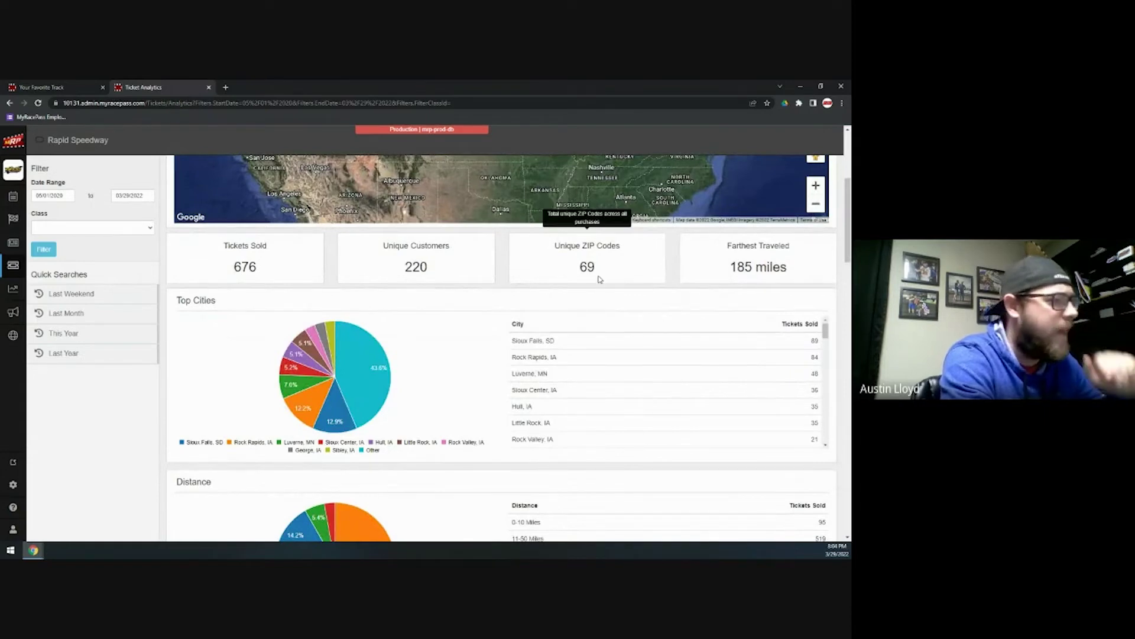
{"action": "scroll", "coordinate": [591, 296], "scroll_direction": "down", "scroll_amount": 3}
{"action": "scroll", "coordinate": [589, 325], "scroll_direction": "down", "scroll_amount": 1}
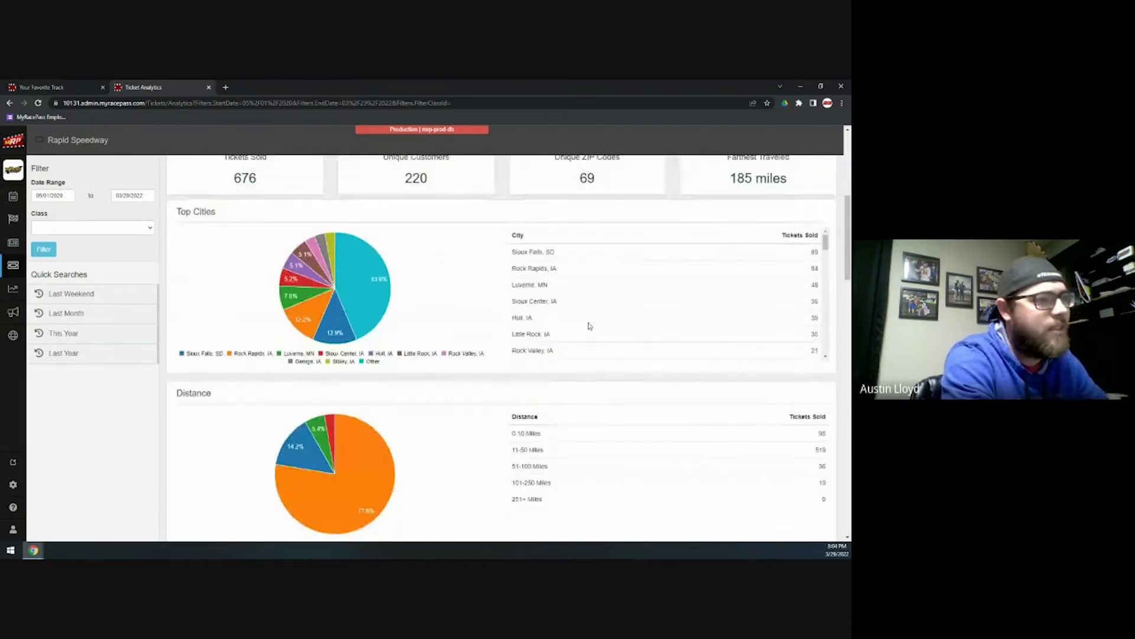
{"action": "scroll", "coordinate": [612, 305], "scroll_direction": "down", "scroll_amount": 5}
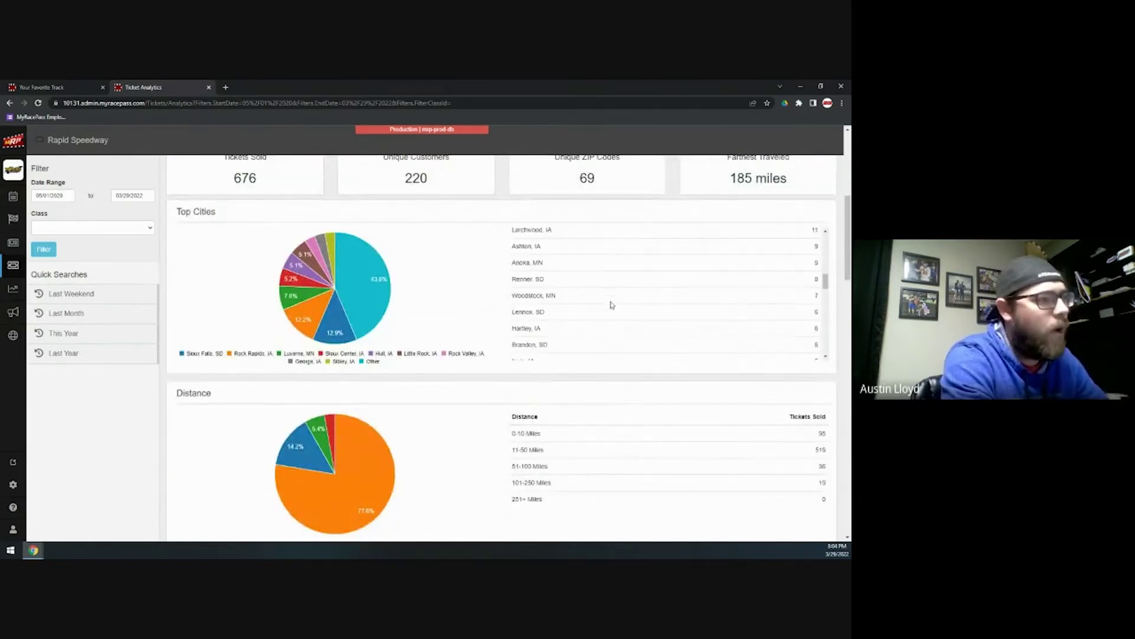
{"action": "scroll", "coordinate": [612, 304], "scroll_direction": "down", "scroll_amount": 5}
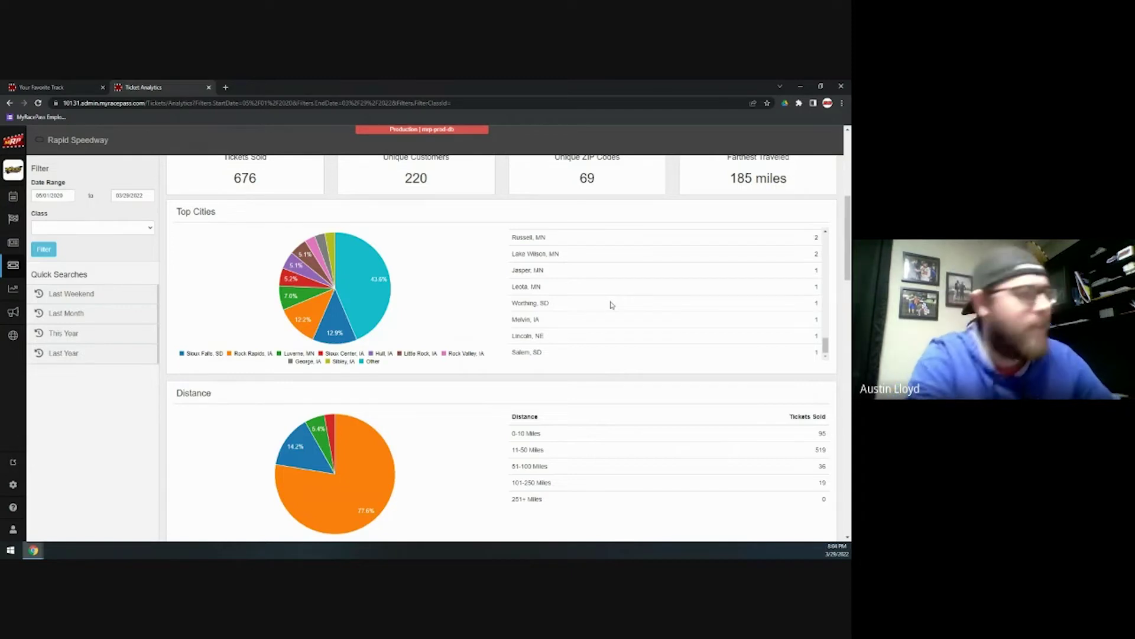
{"action": "scroll", "coordinate": [571, 323], "scroll_direction": "up", "scroll_amount": 3}
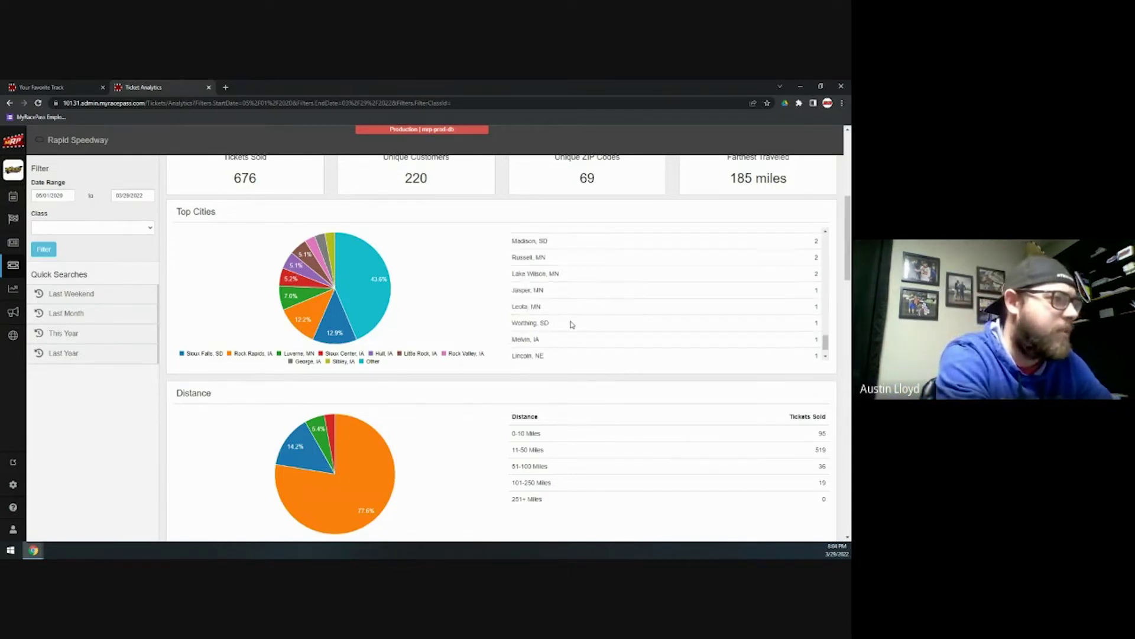
{"action": "scroll", "coordinate": [577, 322], "scroll_direction": "down", "scroll_amount": 5}
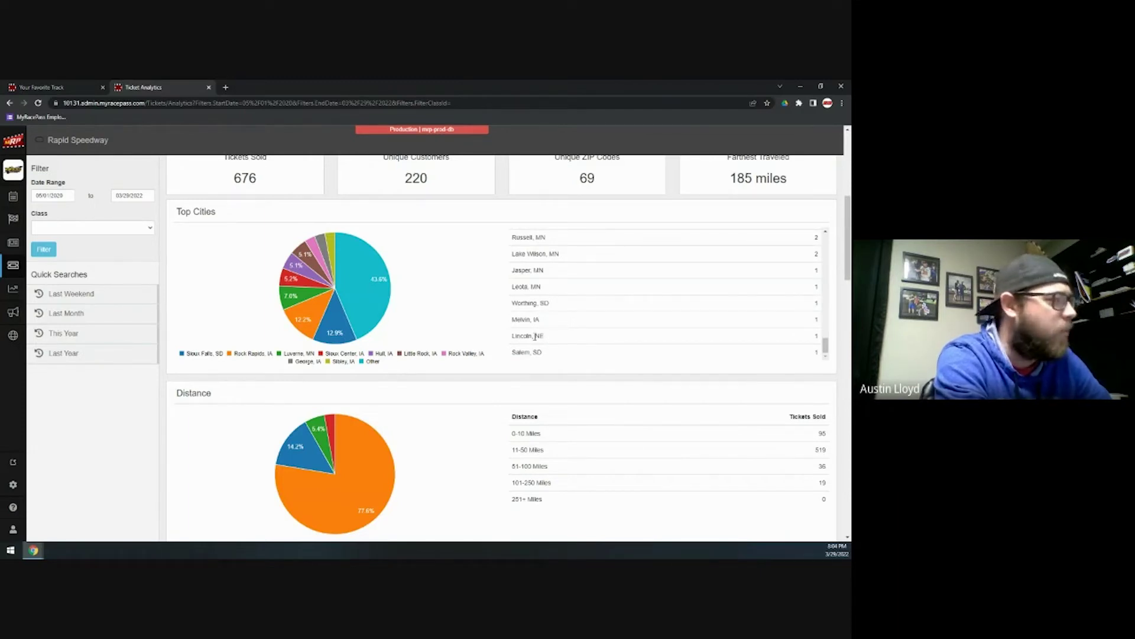
{"action": "scroll", "coordinate": [536, 331], "scroll_direction": "up", "scroll_amount": 15}
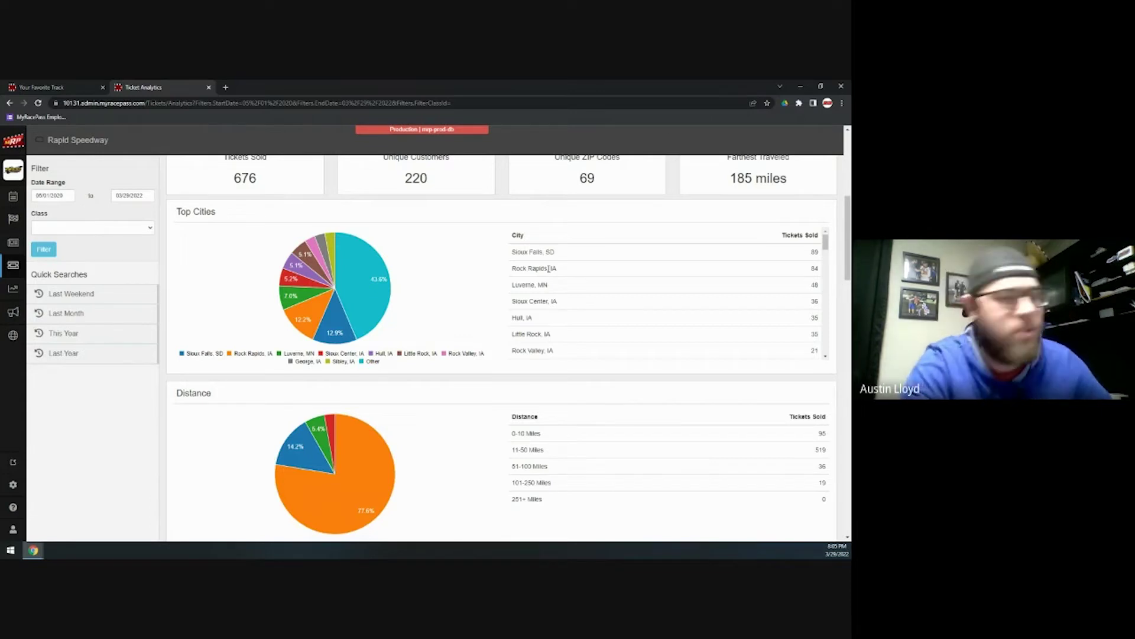
- Examine the Distance, Purchase Dates, Purchase Prices, Purchase Types, Gender, Age and Tickets Sold By Event sections of the analytics
{"action": "scroll", "coordinate": [467, 389], "scroll_direction": "down", "scroll_amount": 2}
{"action": "mouse_move", "coordinate": [271, 372]}
{"action": "scroll", "coordinate": [470, 423], "scroll_direction": "down", "scroll_amount": 3}
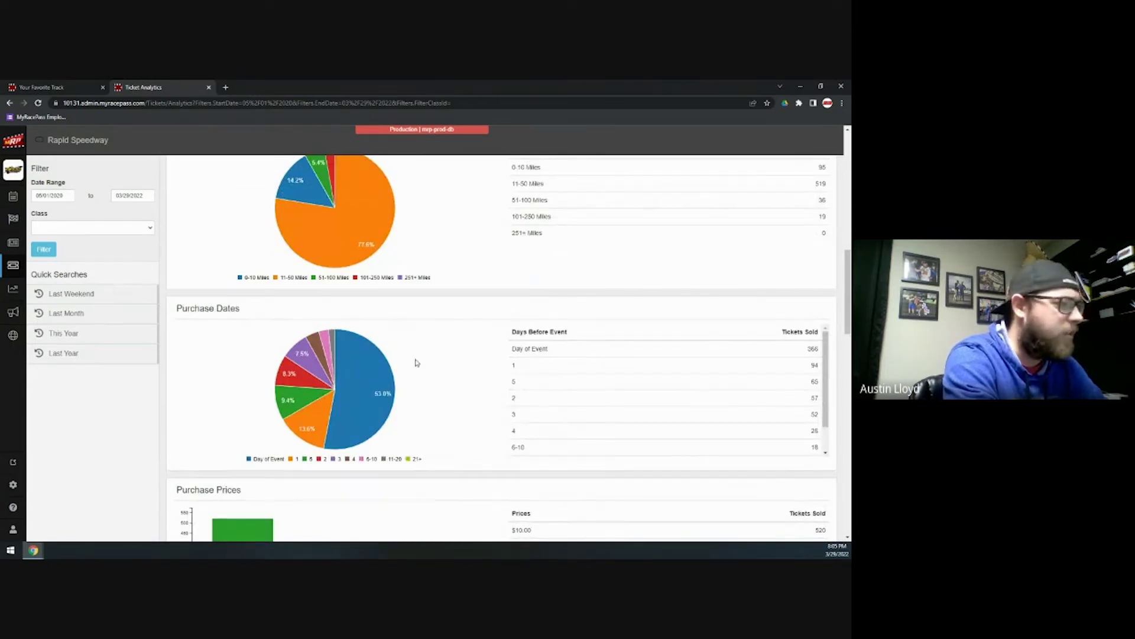
{"action": "scroll", "coordinate": [467, 390], "scroll_direction": "down", "scroll_amount": 1}
{"action": "scroll", "coordinate": [471, 398], "scroll_direction": "down", "scroll_amount": 6}
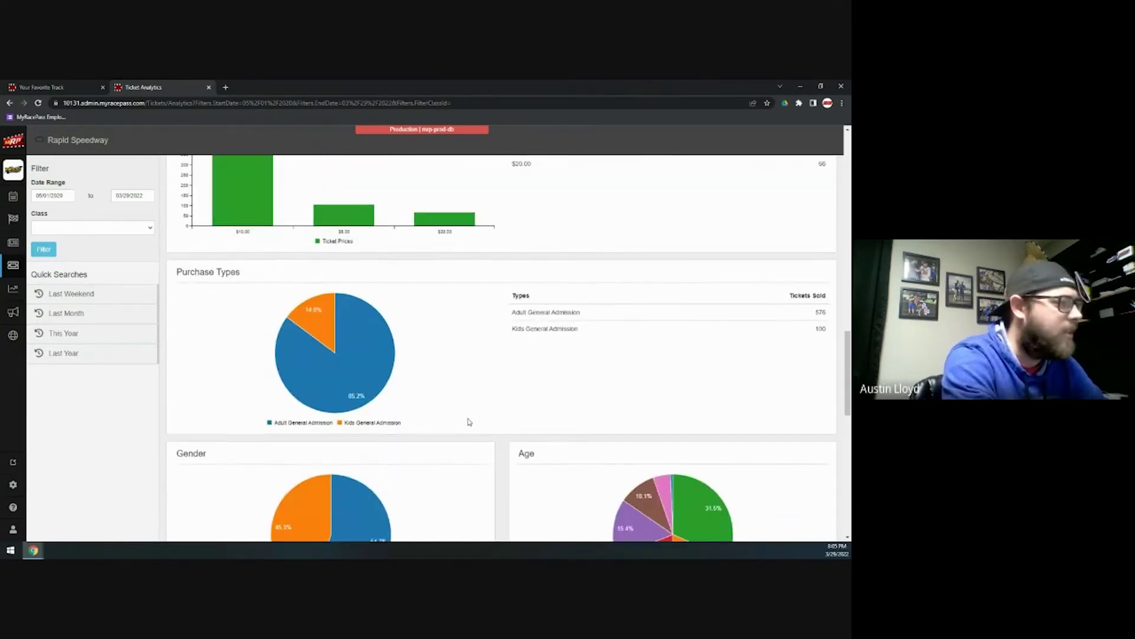
{"action": "scroll", "coordinate": [490, 411], "scroll_direction": "down", "scroll_amount": 3}
{"action": "scroll", "coordinate": [494, 411], "scroll_direction": "down", "scroll_amount": 2}
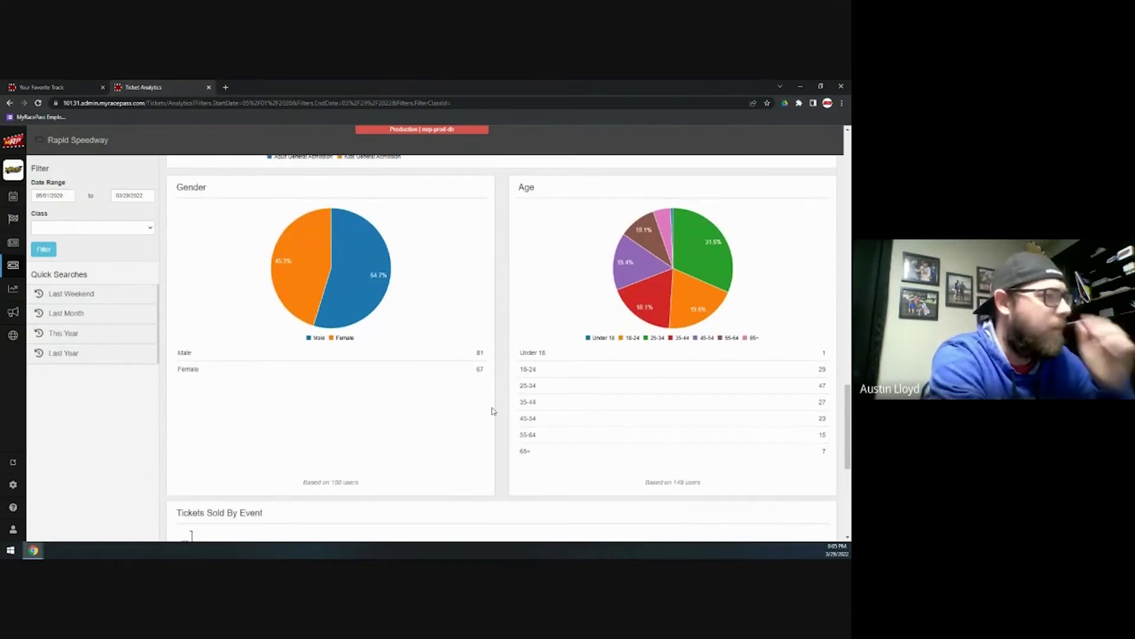
{"action": "scroll", "coordinate": [493, 411], "scroll_direction": "down", "scroll_amount": 3}
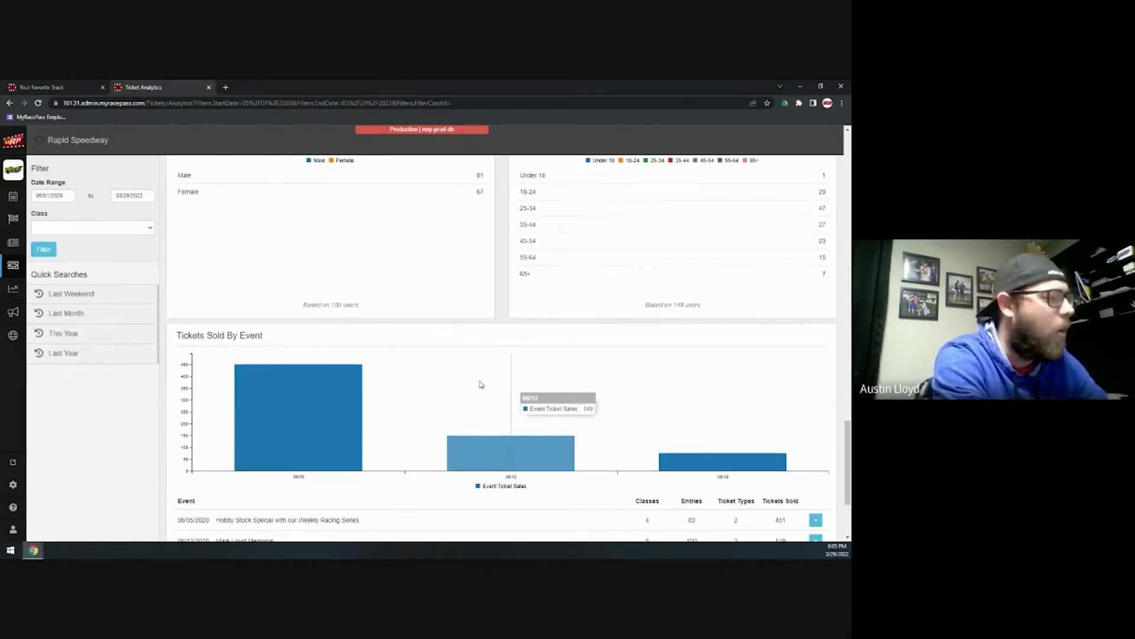
{"action": "scroll", "coordinate": [412, 433], "scroll_direction": "down", "scroll_amount": 3}
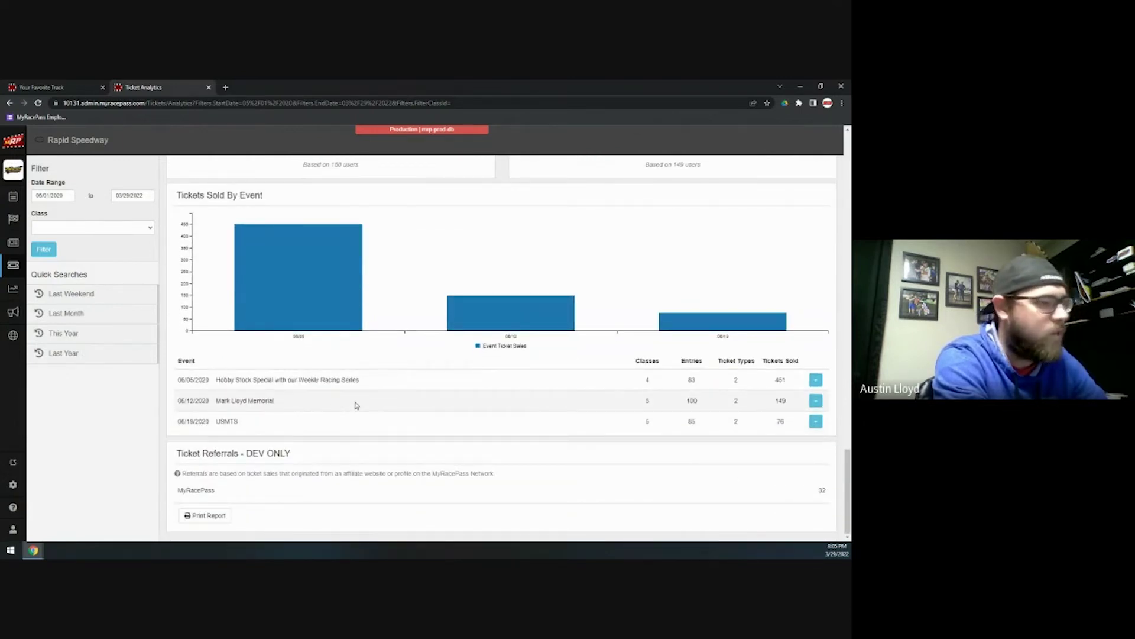
- Check the analytics and ticket holder options for the 06/12/2020 event and look back over the report up to Top Cities
{"action": "left_click", "coordinate": [815, 400]}
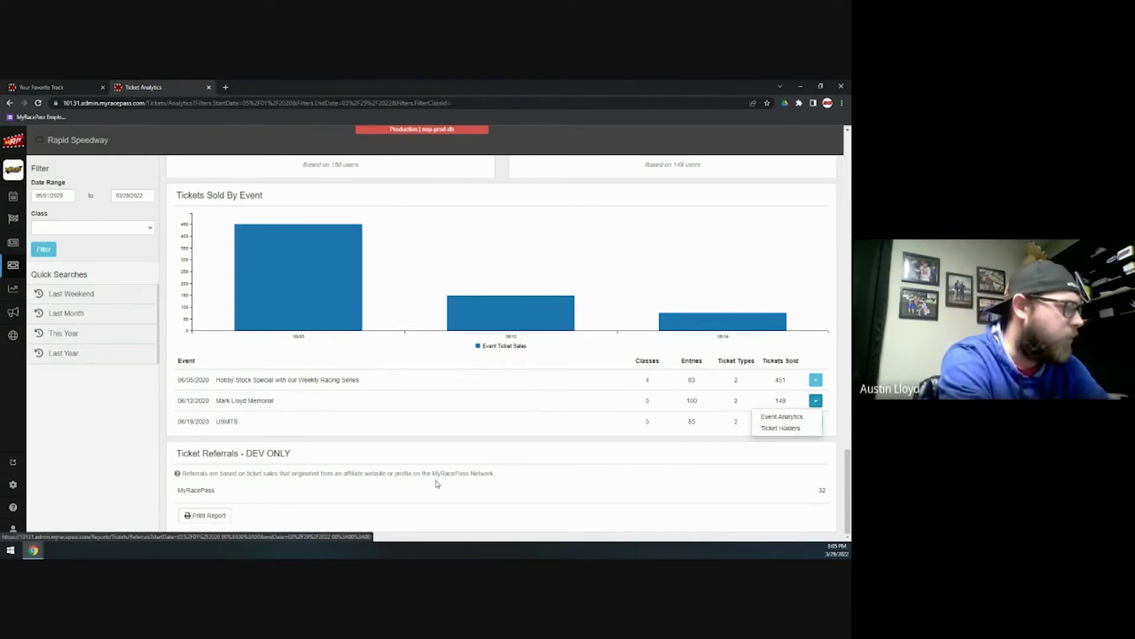
{"action": "scroll", "coordinate": [443, 482], "scroll_direction": "up", "scroll_amount": 1}
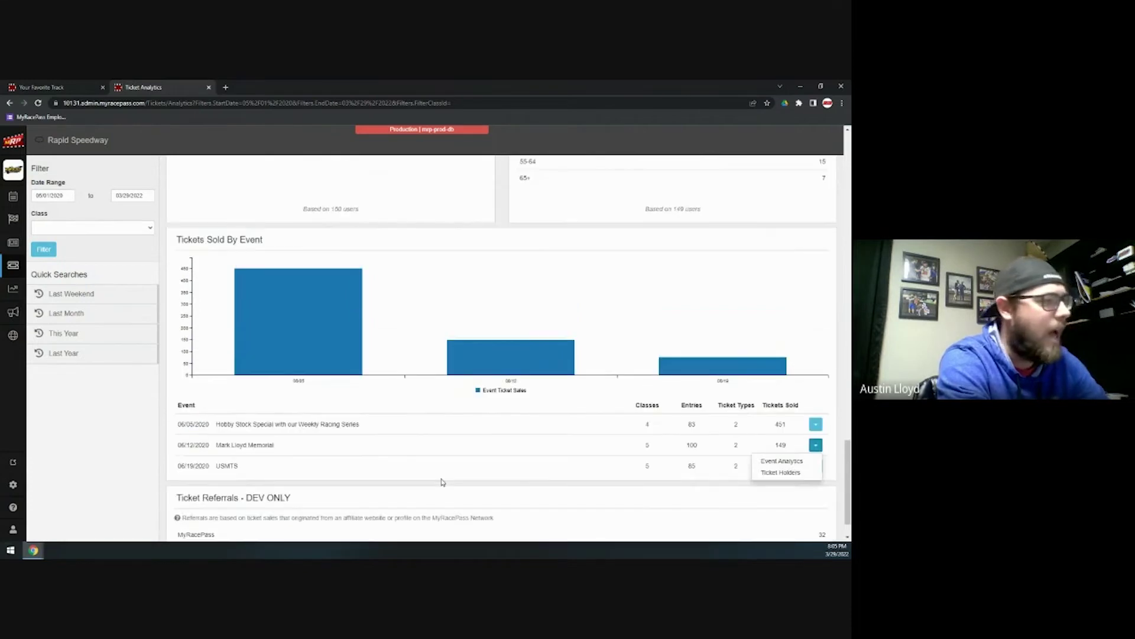
{"action": "scroll", "coordinate": [441, 482], "scroll_direction": "up", "scroll_amount": 1}
{"action": "scroll", "coordinate": [379, 485], "scroll_direction": "up", "scroll_amount": 1}
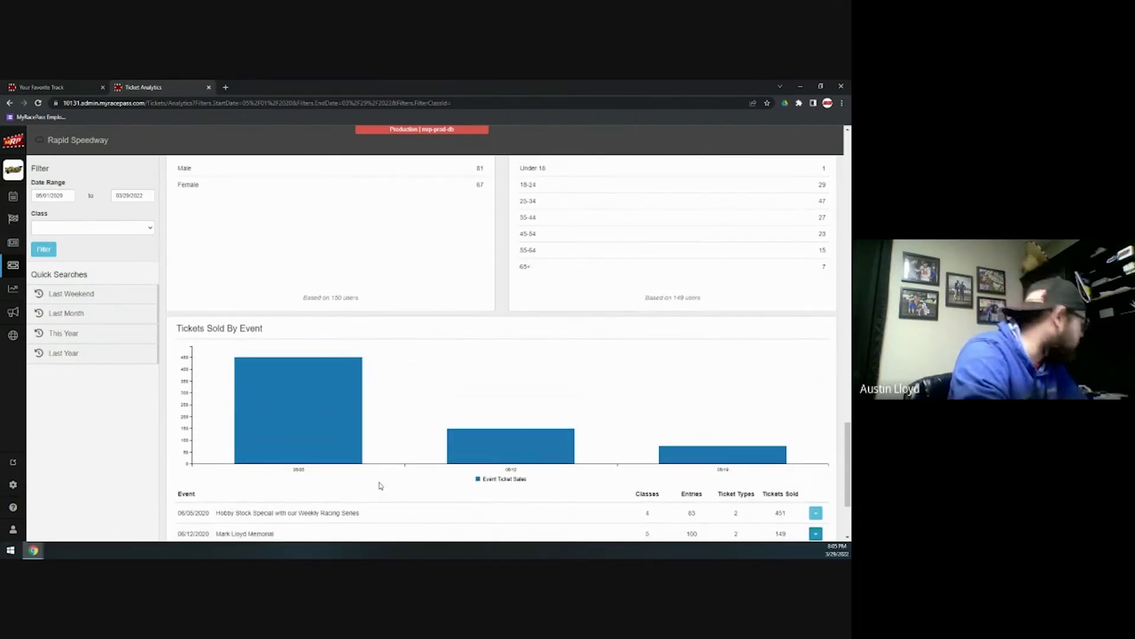
{"action": "scroll", "coordinate": [408, 481], "scroll_direction": "up", "scroll_amount": 8}
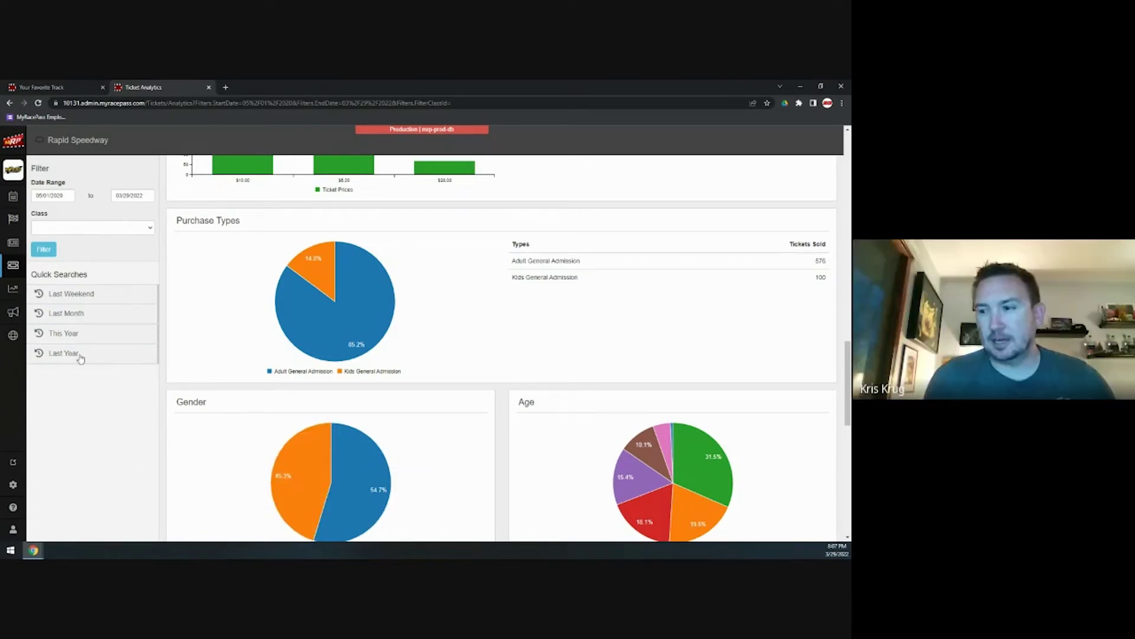
{"action": "scroll", "coordinate": [204, 321], "scroll_direction": "up", "scroll_amount": 3}
{"action": "scroll", "coordinate": [204, 320], "scroll_direction": "up", "scroll_amount": 10}
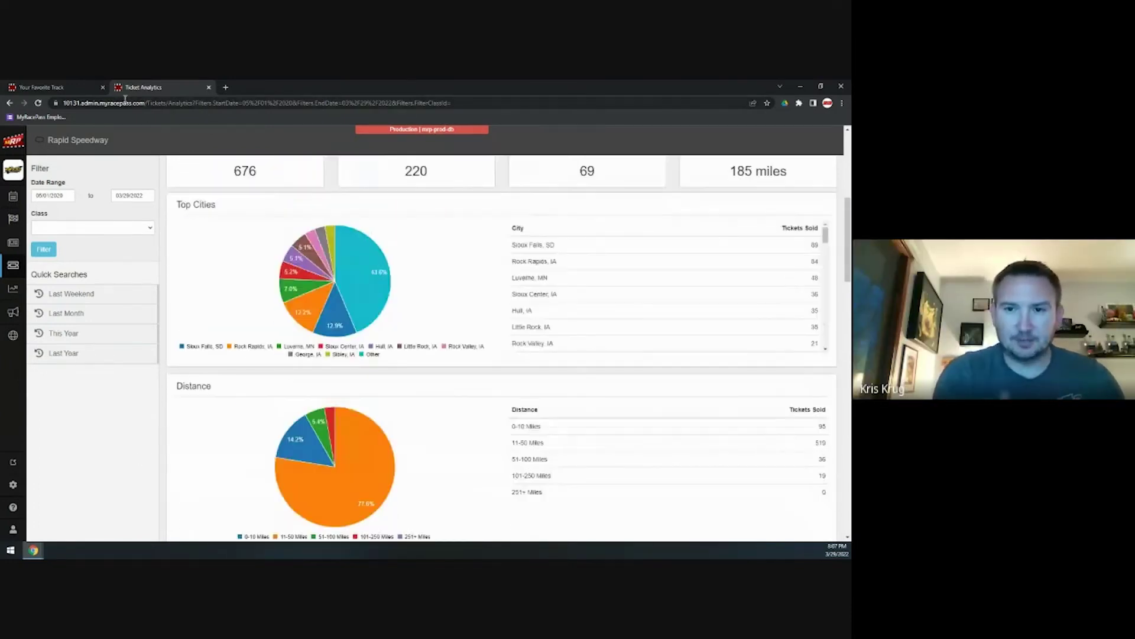
- Check Ticket Management for the demo track, add the 9/5/2022 Grays Harbor Raceway seating map to the browser, and return to Ticket Analytics
{"action": "left_click", "coordinate": [42, 89]}
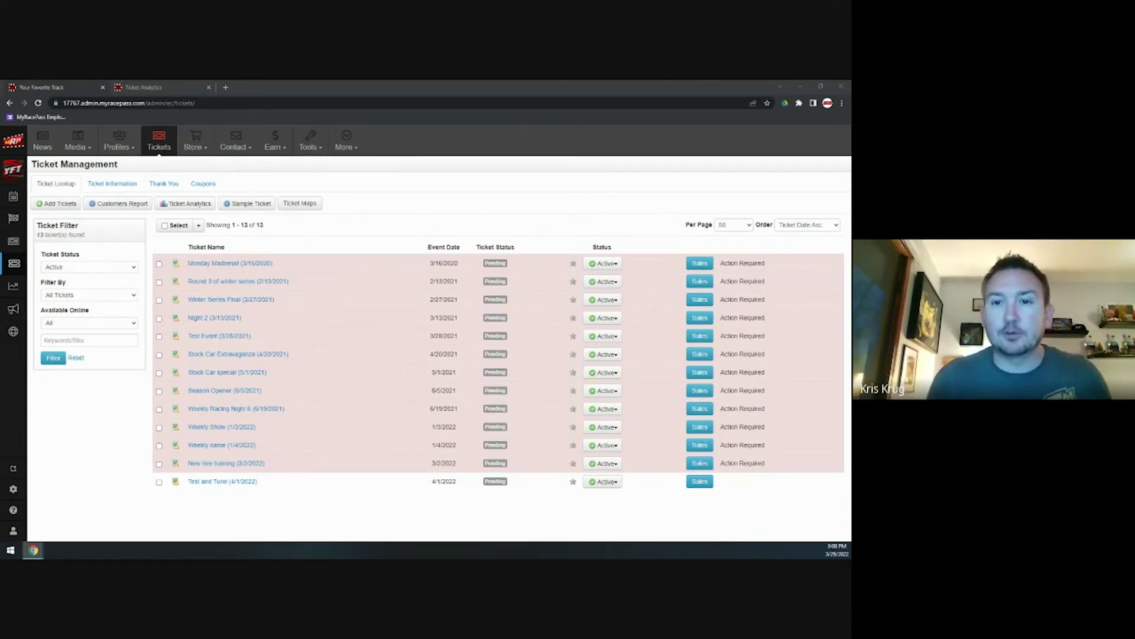
{"action": "left_click_drag", "start_coordinate": [0, 248], "coordinate": [331, 88]}
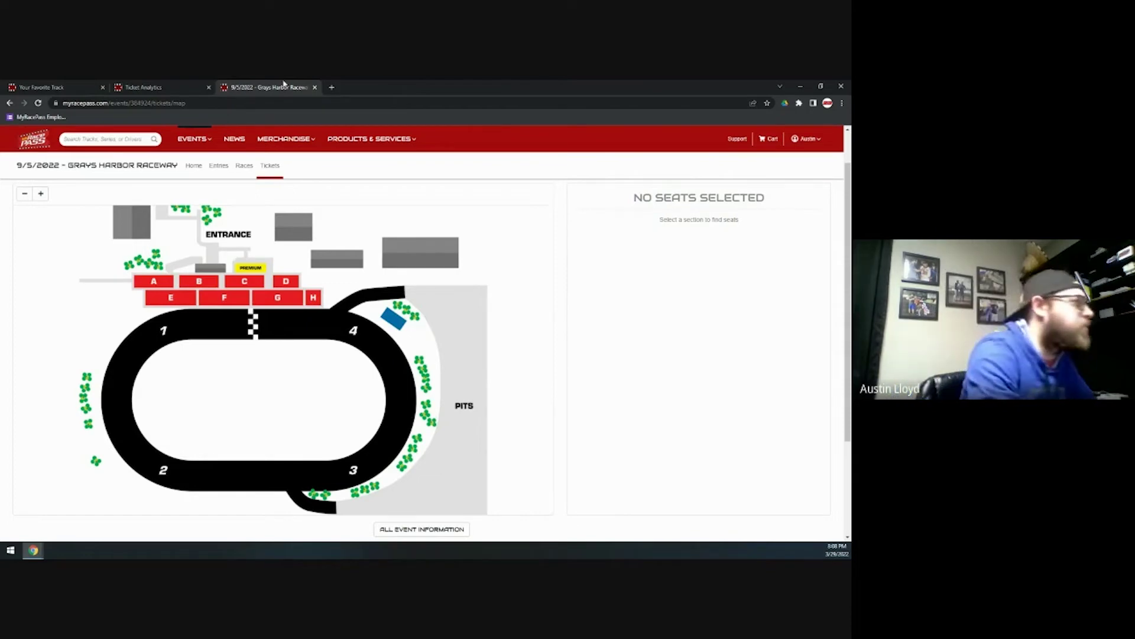
{"action": "left_click", "coordinate": [171, 84]}
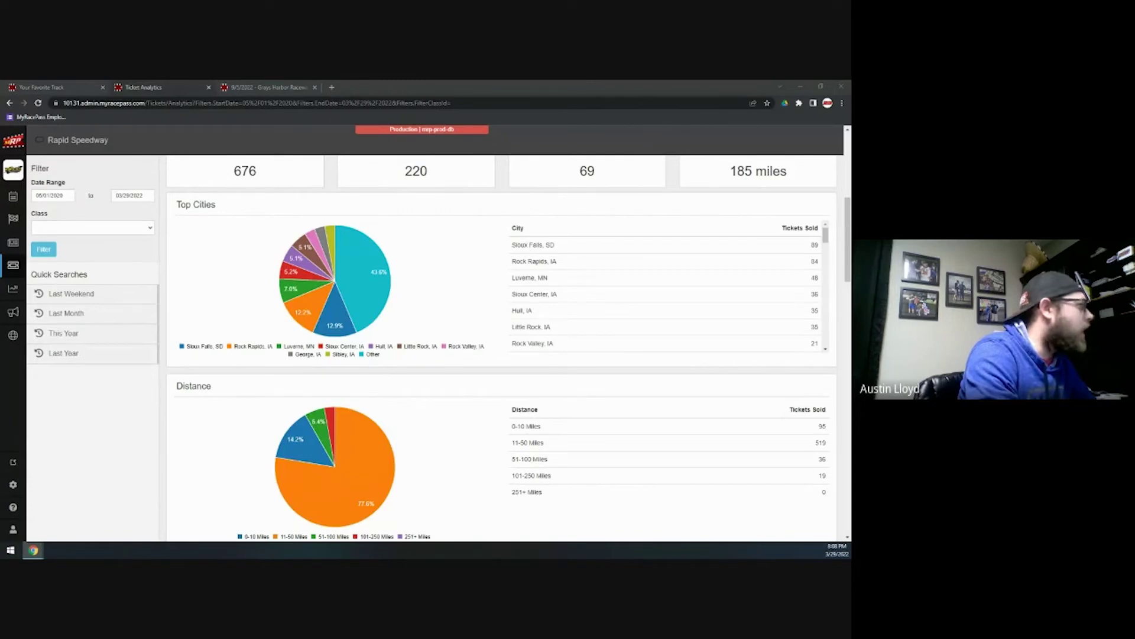
- Look through Grays Harbor Raceway's ticket list and view the ticket types offered for the August 27 event
{"action": "left_click_drag", "start_coordinate": [321, 89], "coordinate": [375, 84]}
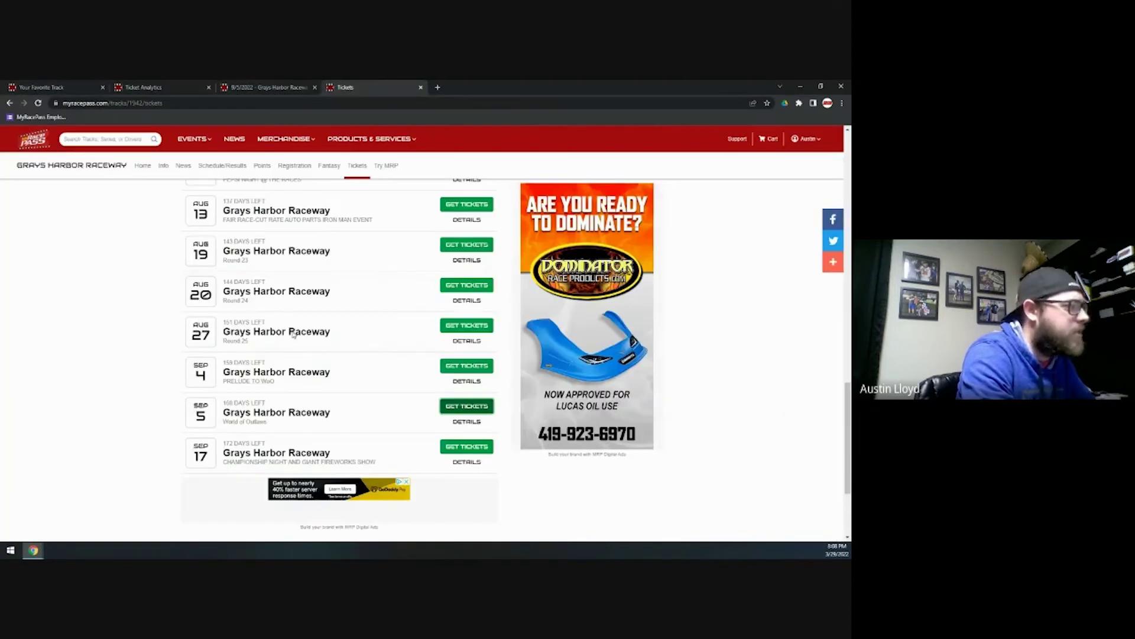
{"action": "scroll", "coordinate": [170, 393], "scroll_direction": "up", "scroll_amount": 3}
{"action": "scroll", "coordinate": [181, 331], "scroll_direction": "up", "scroll_amount": 1}
{"action": "scroll", "coordinate": [266, 342], "scroll_direction": "down", "scroll_amount": 2}
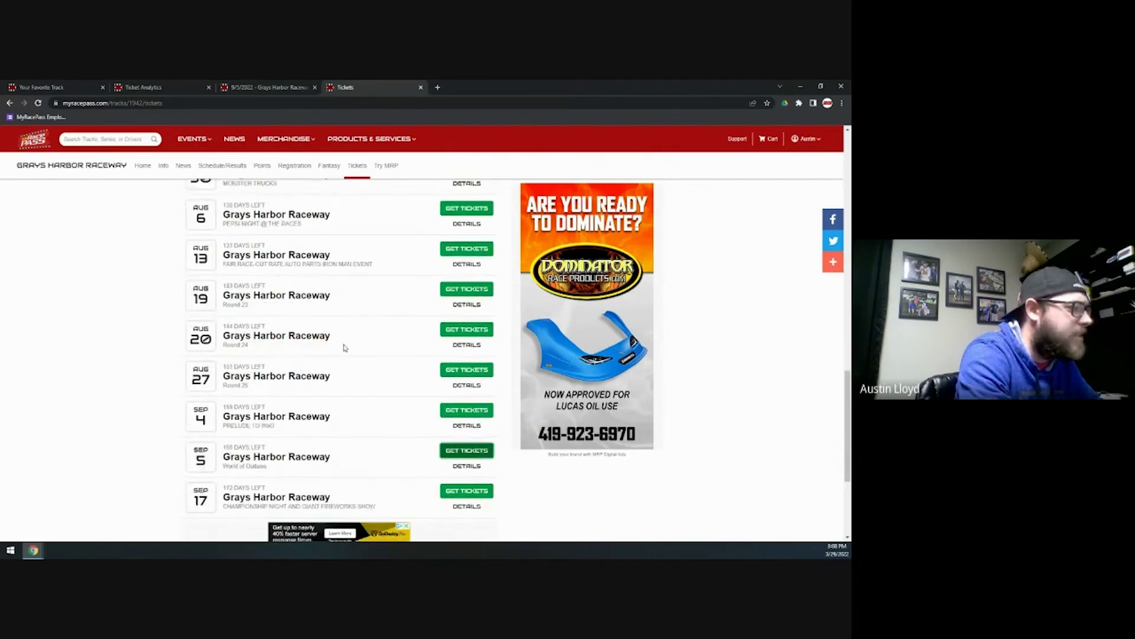
{"action": "left_click", "coordinate": [448, 374]}
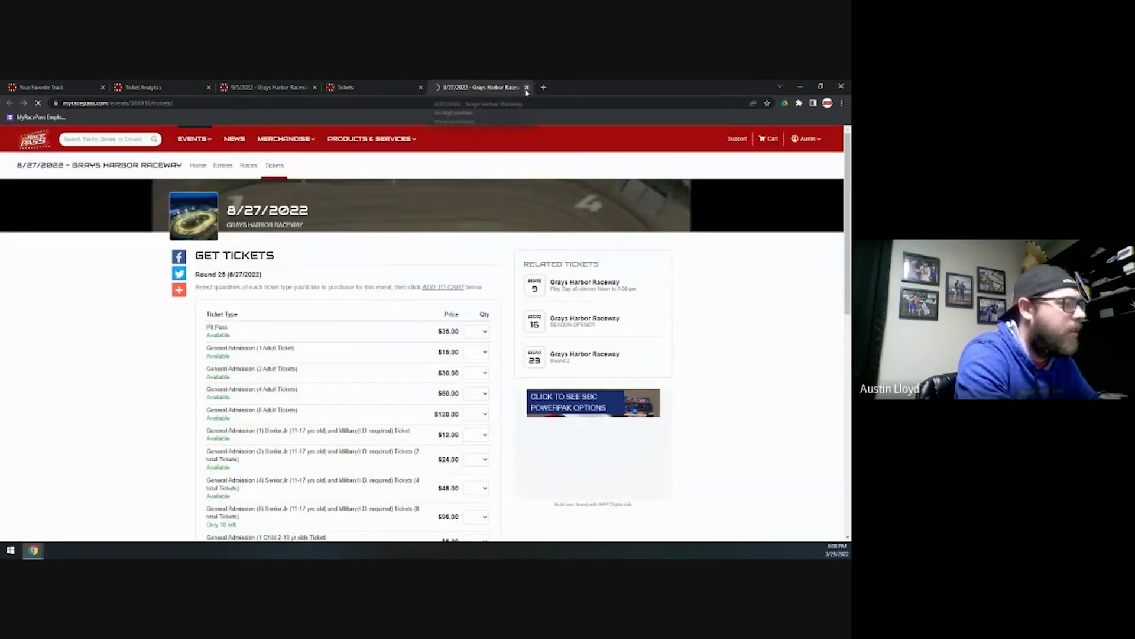
{"action": "left_click", "coordinate": [527, 88]}
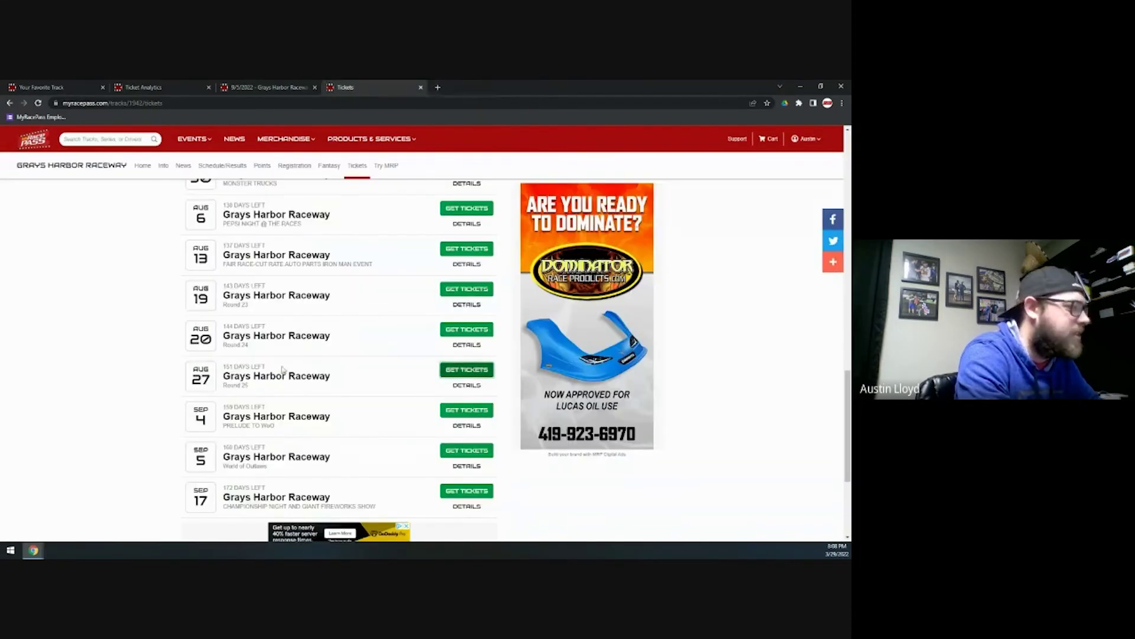
- Open the seating map for the September 5 World of Outlaws event and select Section B, row 11, seats 40, 41 and 42
{"action": "left_click", "coordinate": [455, 451]}
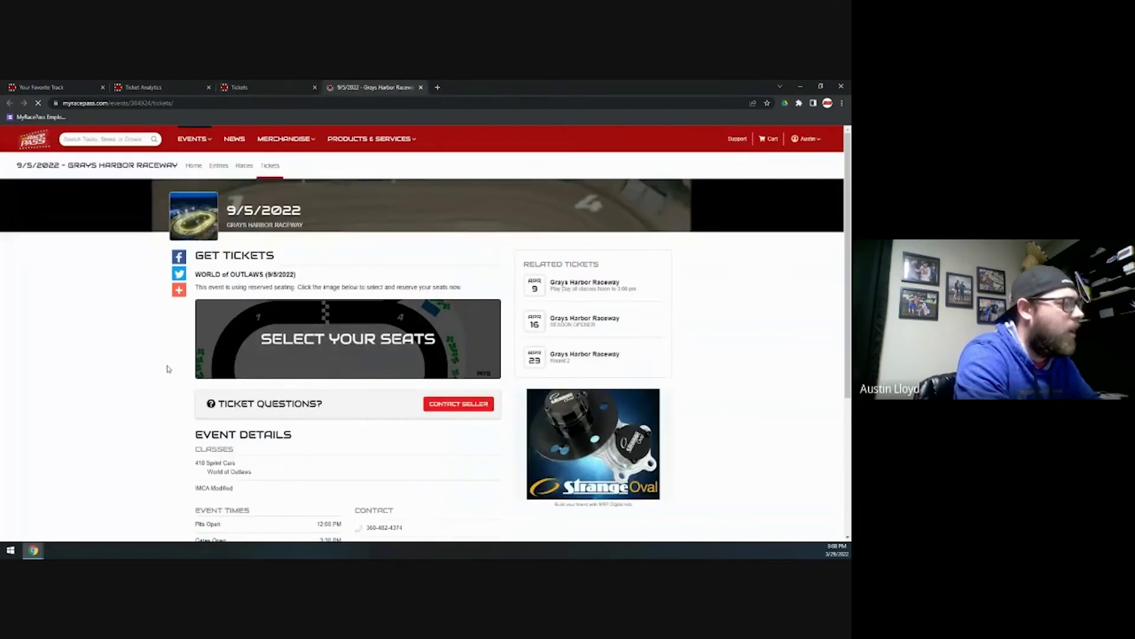
{"action": "left_click", "coordinate": [322, 345]}
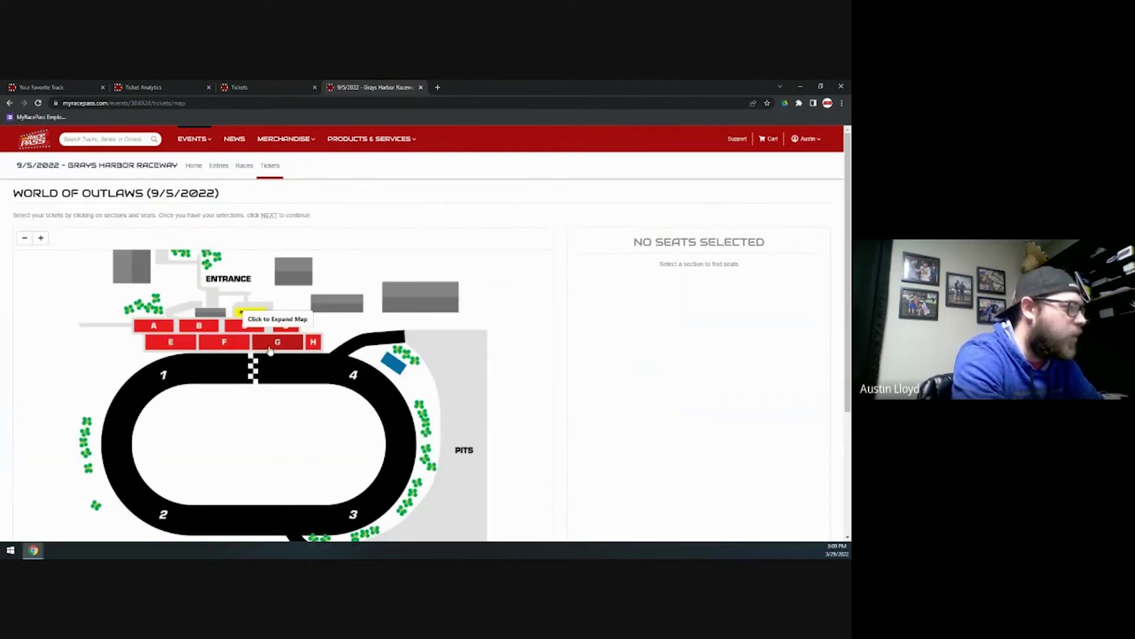
{"action": "left_click", "coordinate": [204, 329]}
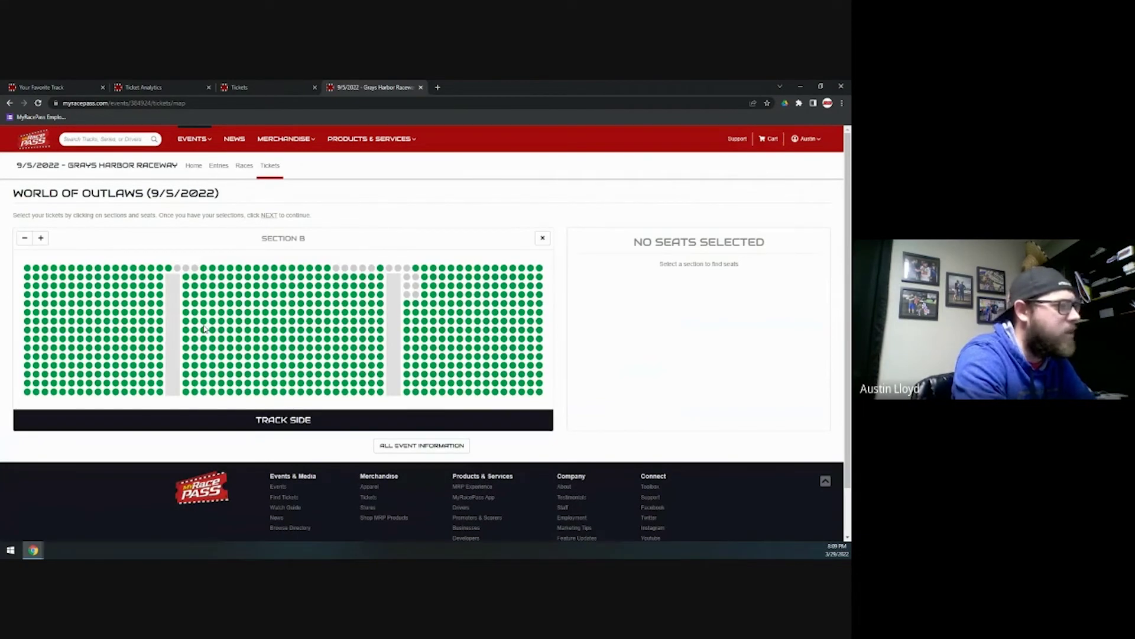
{"action": "left_click", "coordinate": [407, 305]}
{"action": "left_click", "coordinate": [416, 304]}
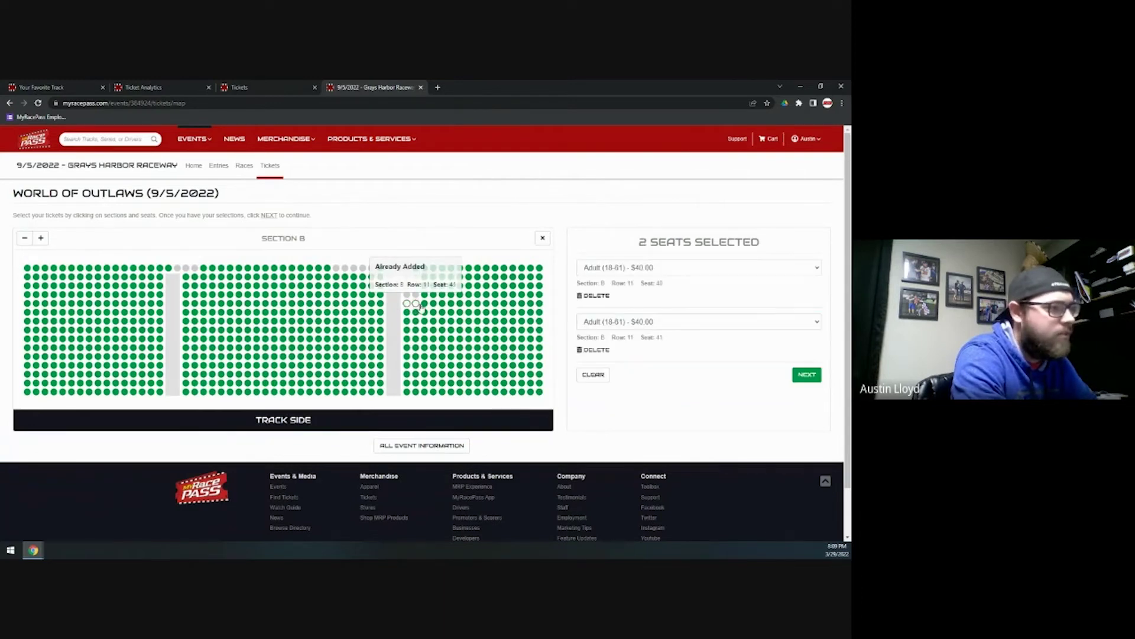
{"action": "left_click", "coordinate": [424, 304]}
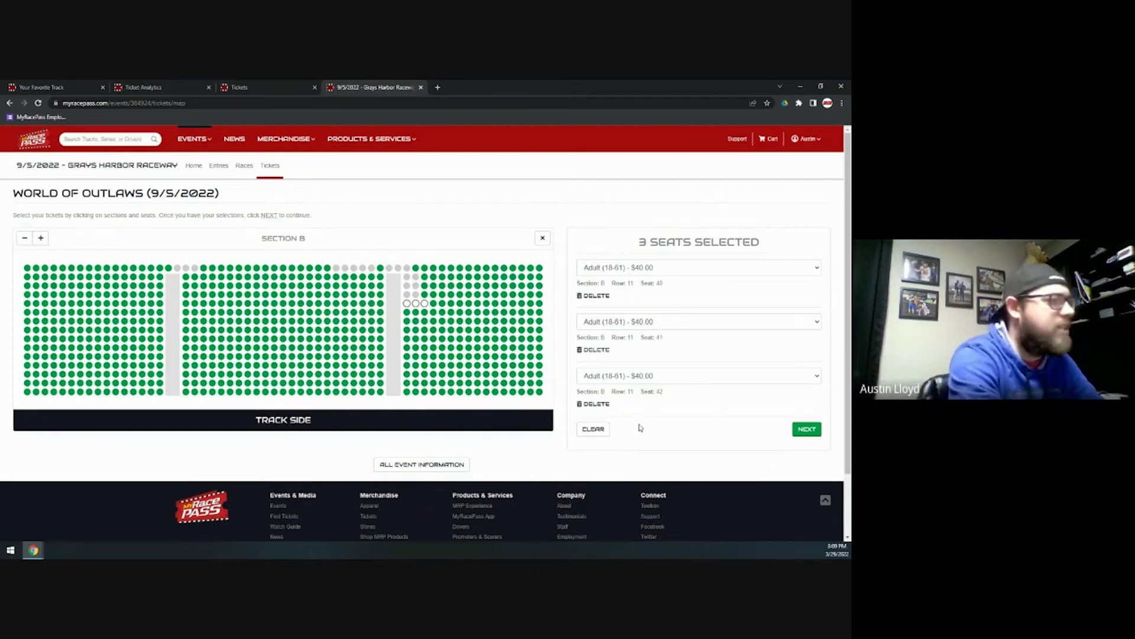
- Remove the three selected Section B seats from the World of Outlaws order
{"action": "left_click", "coordinate": [589, 296]}
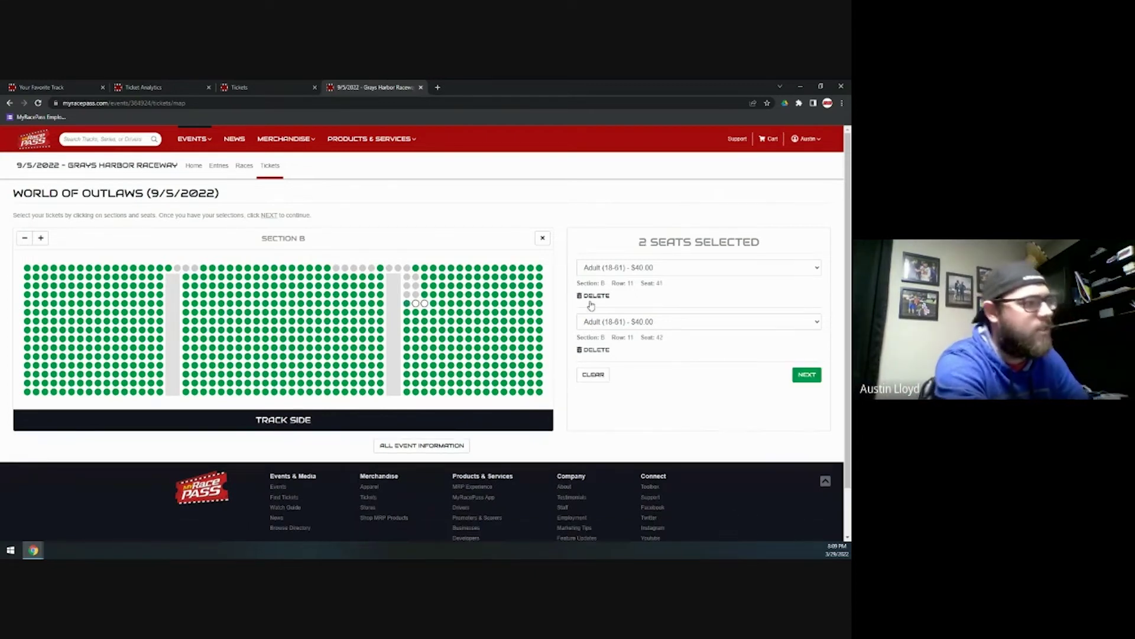
{"action": "left_click", "coordinate": [591, 298]}
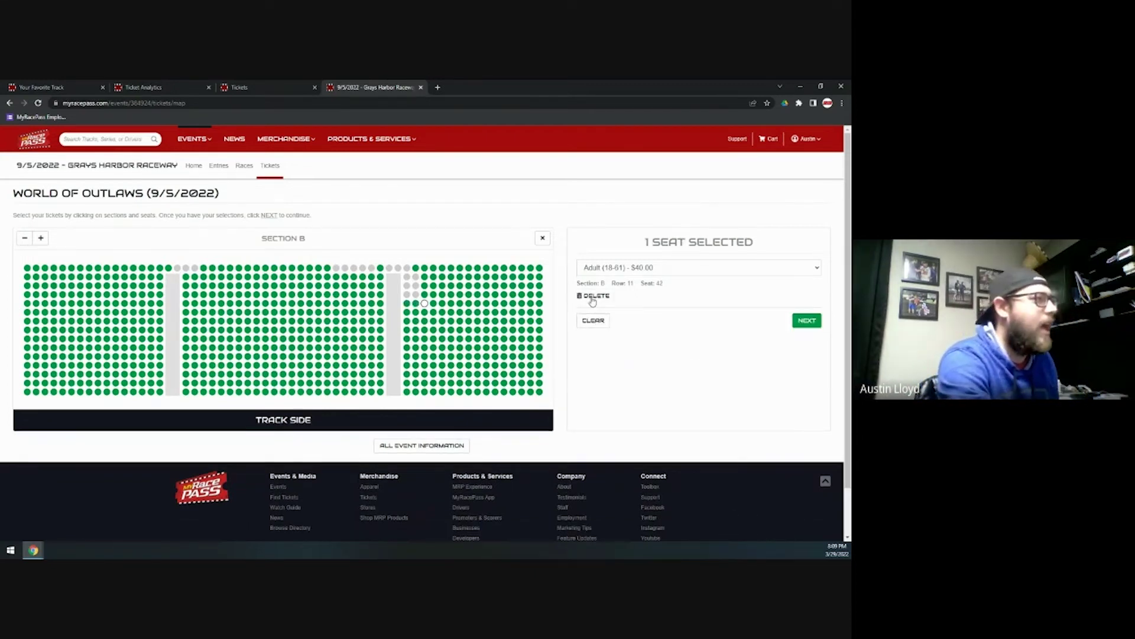
{"action": "left_click", "coordinate": [592, 297]}
- Bring up Five Flags Speedway's 6/18/2022 seating map and select Section C seats 37 and 38 in row 13 and seat 38 in row 14
{"action": "left_click", "coordinate": [251, 87]}
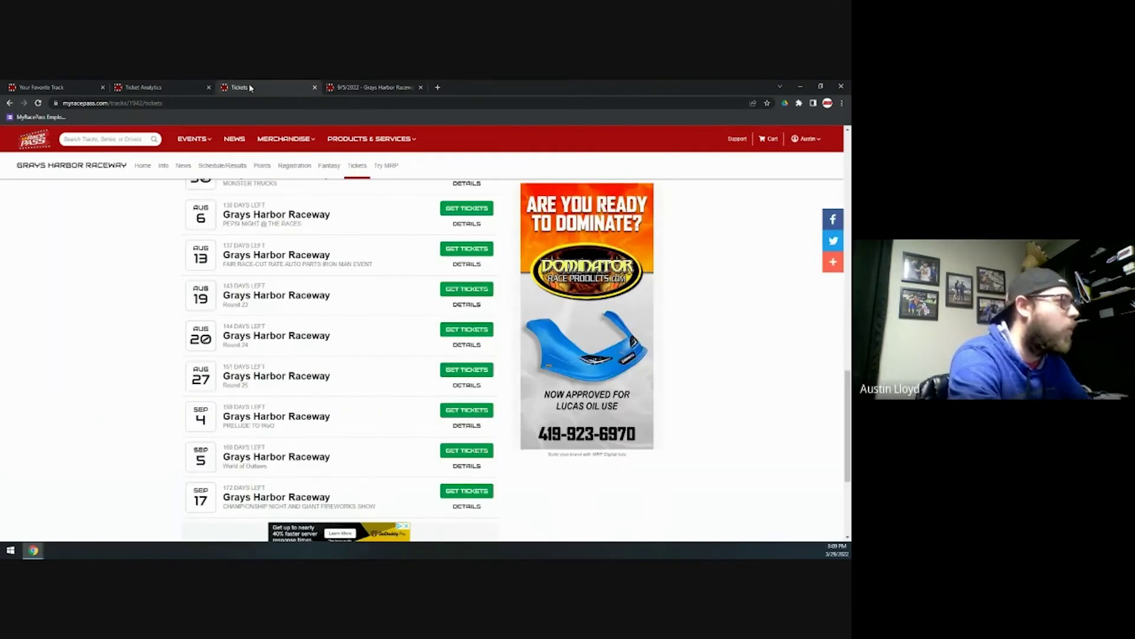
{"action": "left_click", "coordinate": [148, 87]}
{"action": "left_click_drag", "start_coordinate": [0, 231], "coordinate": [422, 84]}
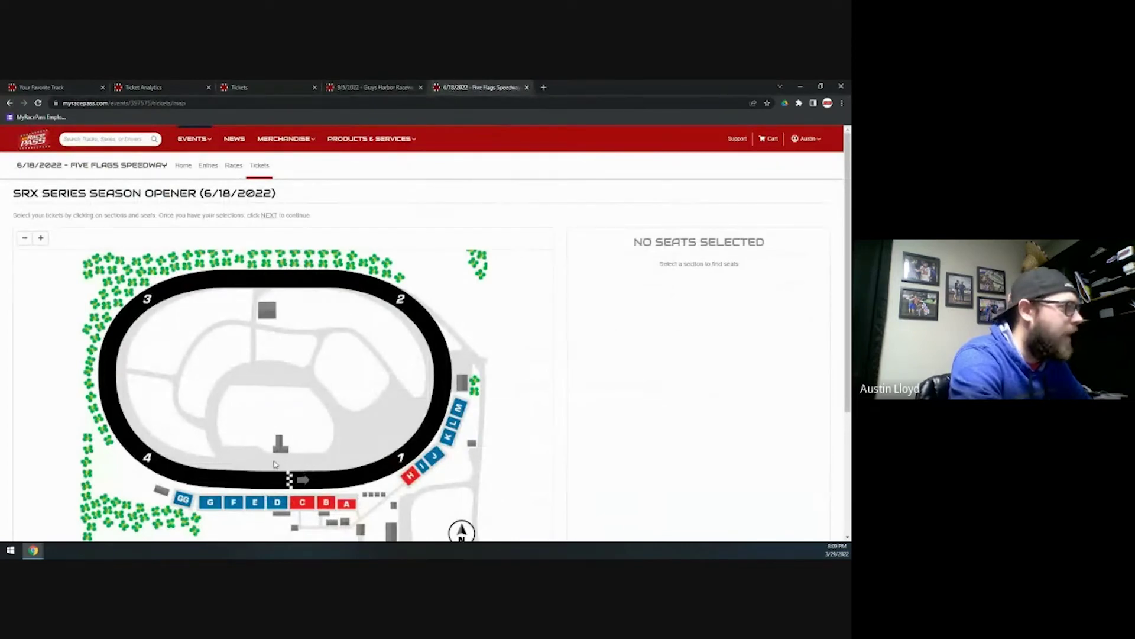
{"action": "scroll", "coordinate": [274, 464], "scroll_direction": "down", "scroll_amount": 1}
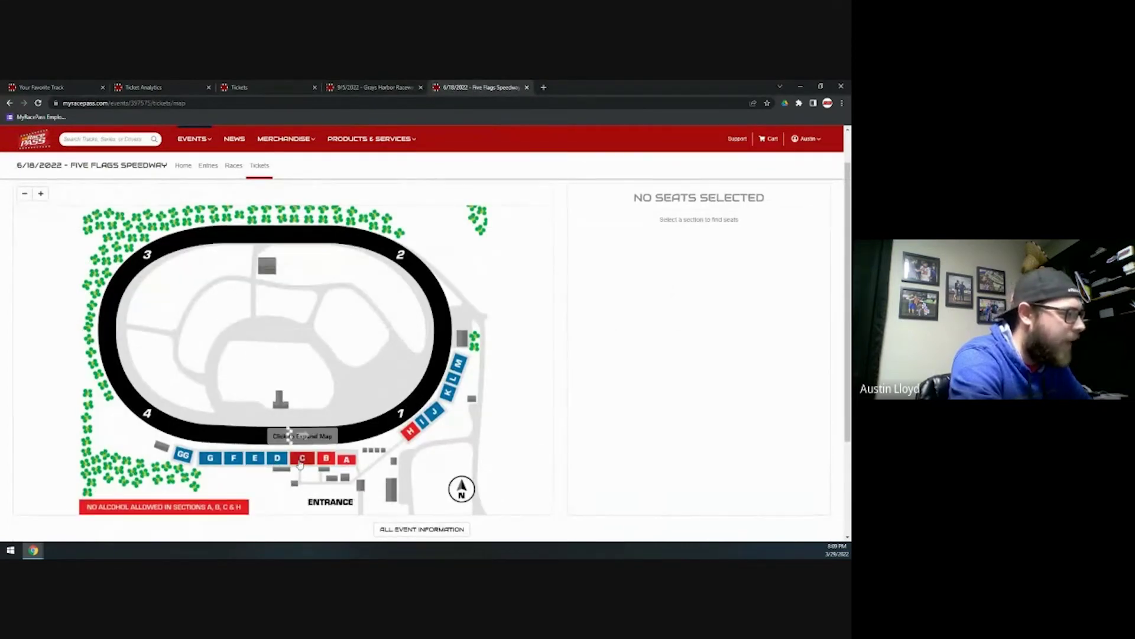
{"action": "left_click", "coordinate": [301, 460]}
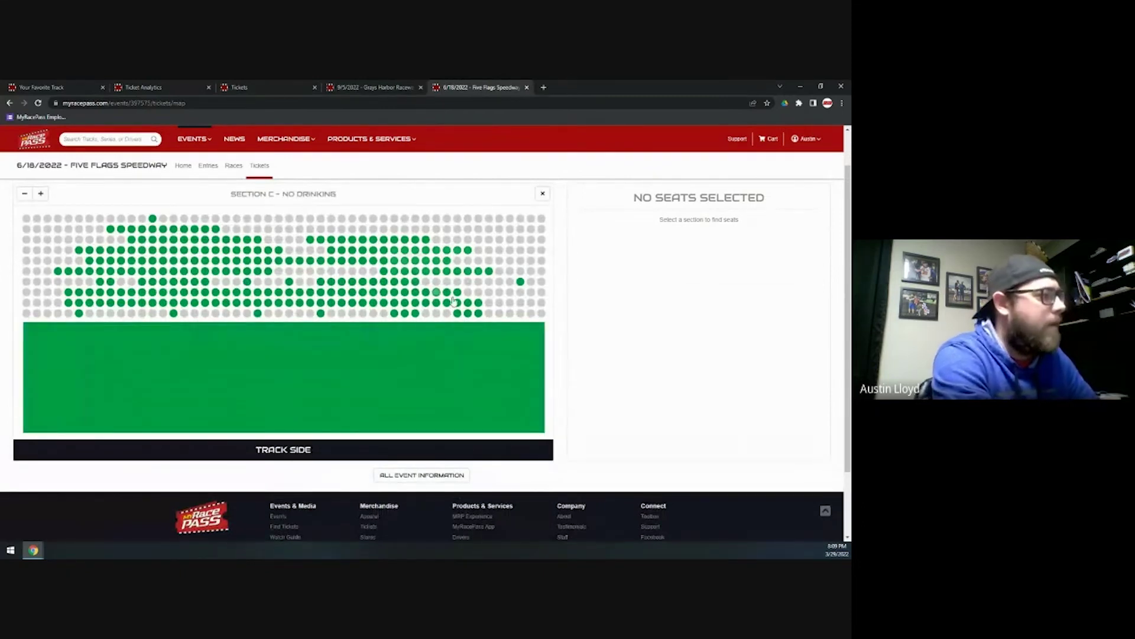
{"action": "left_click", "coordinate": [404, 313]}
{"action": "left_click", "coordinate": [416, 313]}
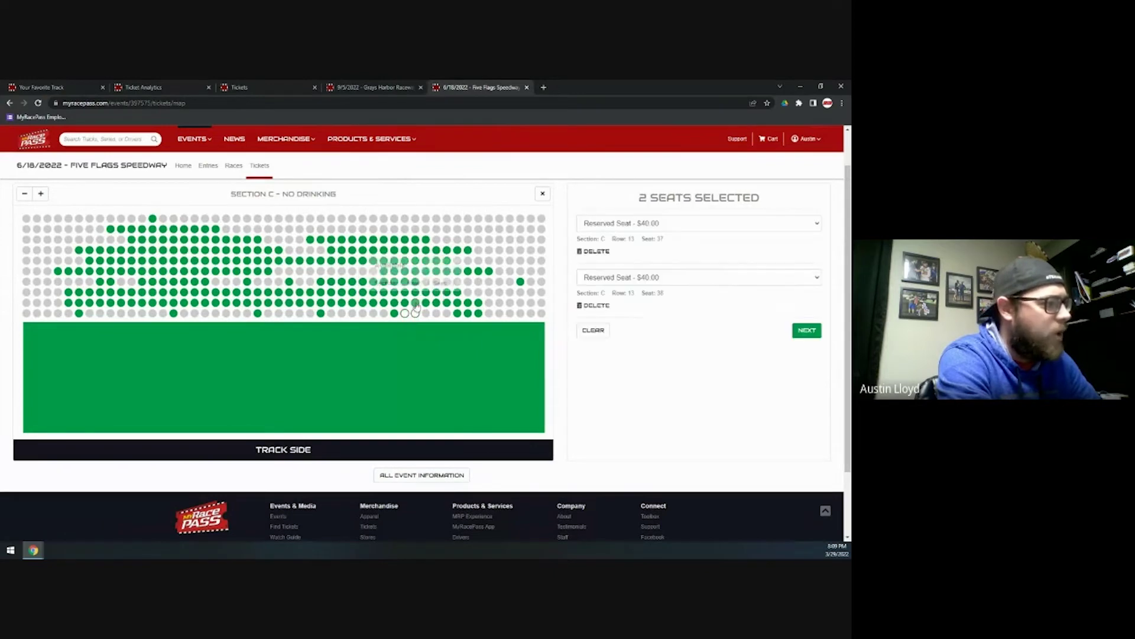
{"action": "left_click", "coordinate": [415, 303]}
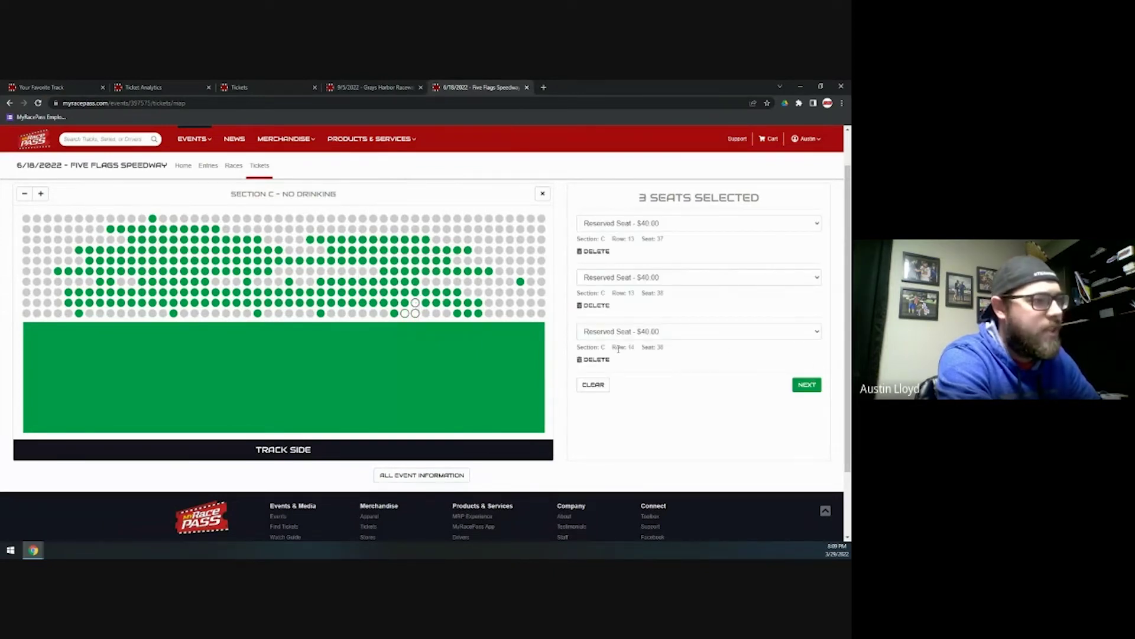
- Remove the three reserved Section C seats from the SRX Series Season Opener order
{"action": "left_click", "coordinate": [598, 358]}
{"action": "left_click", "coordinate": [595, 306]}
{"action": "left_click", "coordinate": [594, 252]}
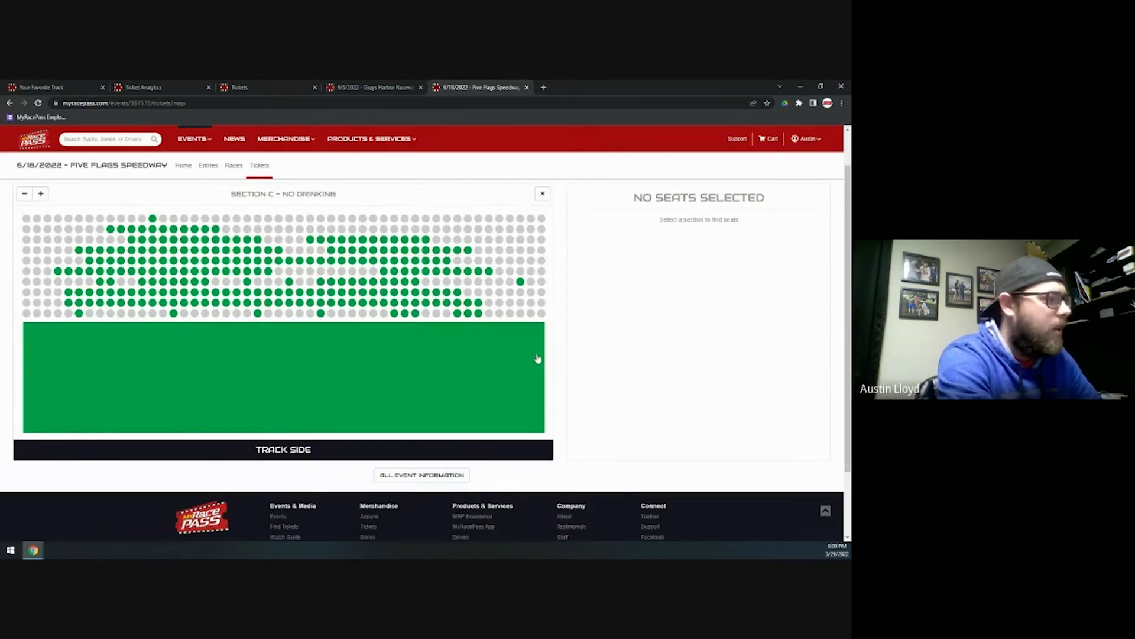
- Add one Section C General Admission ticket, check its ticket type options, and remove it before returning to the full track map
{"action": "left_click", "coordinate": [473, 374]}
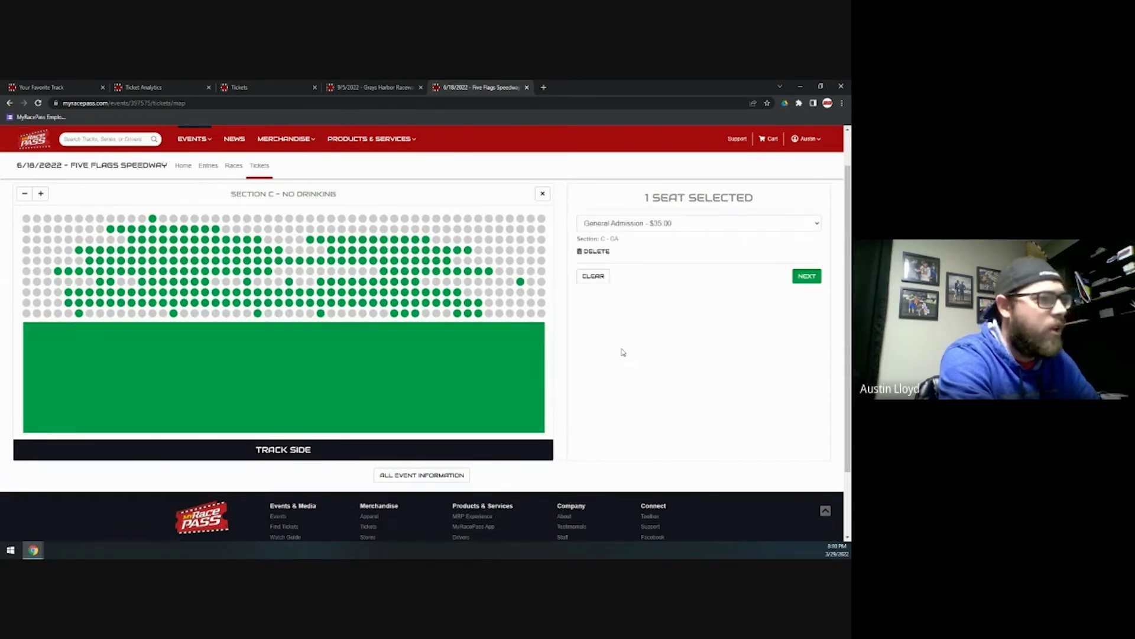
{"action": "left_click", "coordinate": [666, 229]}
{"action": "left_click", "coordinate": [672, 235]}
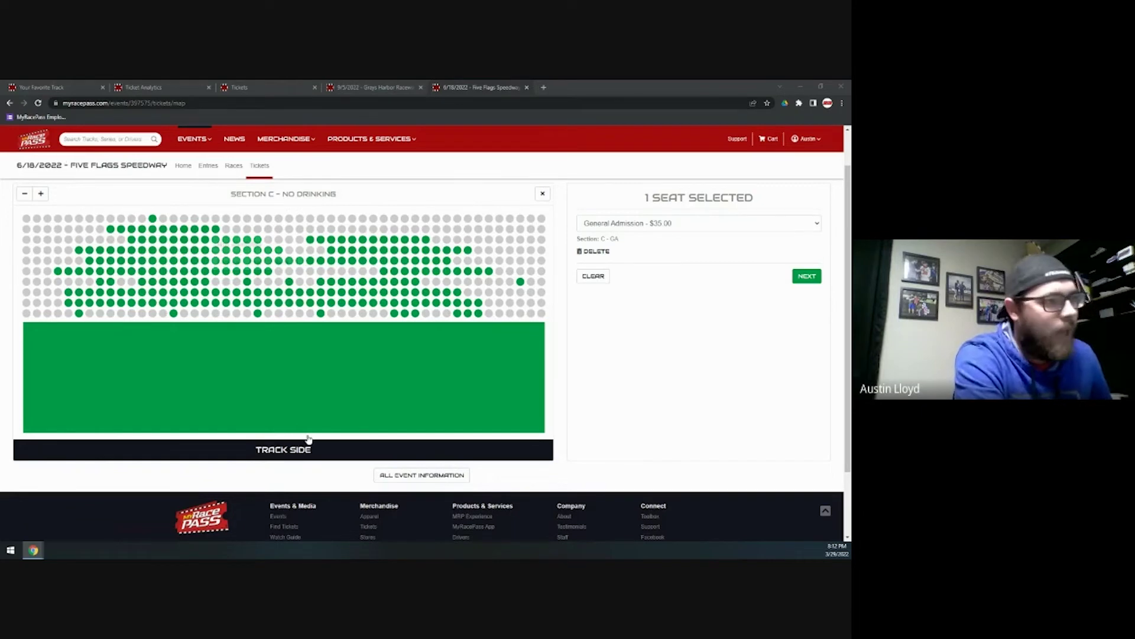
{"action": "left_click", "coordinate": [588, 250]}
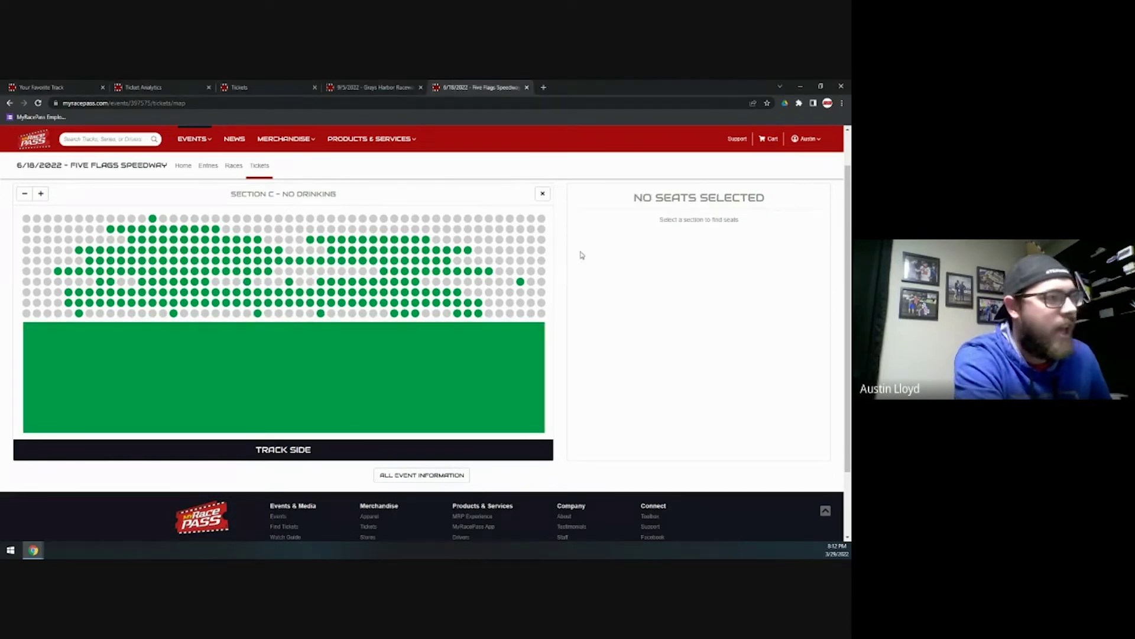
{"action": "left_click", "coordinate": [542, 193]}
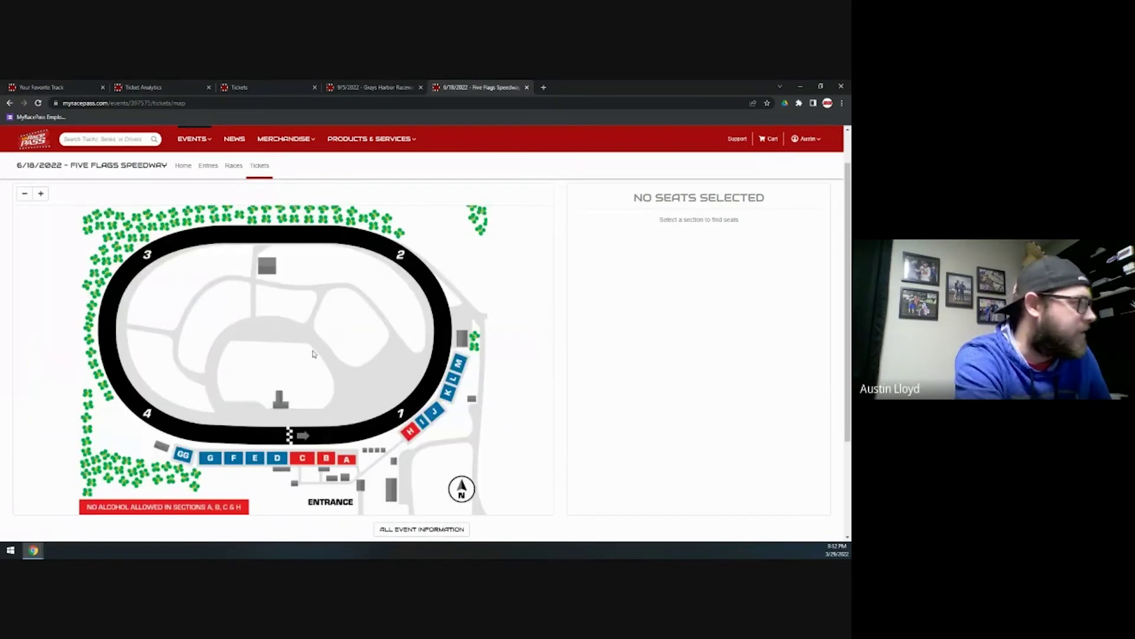
- Close the Five Flags and Grays Harbor ticket pages and Ticket Analytics, keeping only the demo track's Ticket Management
{"action": "left_click", "coordinate": [527, 87]}
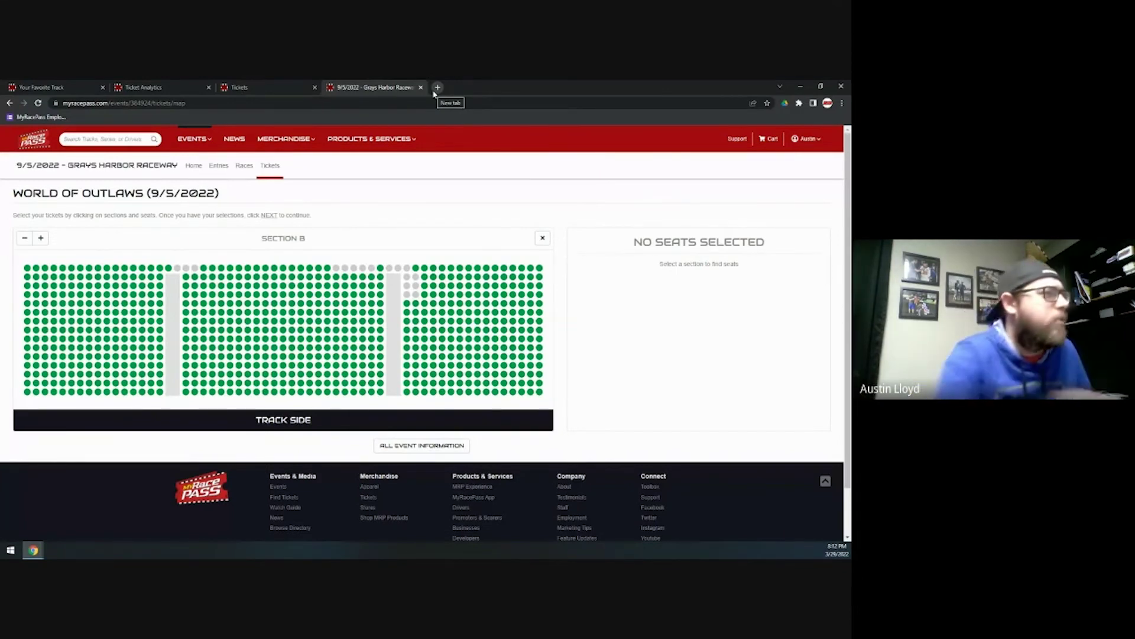
{"action": "left_click", "coordinate": [420, 88]}
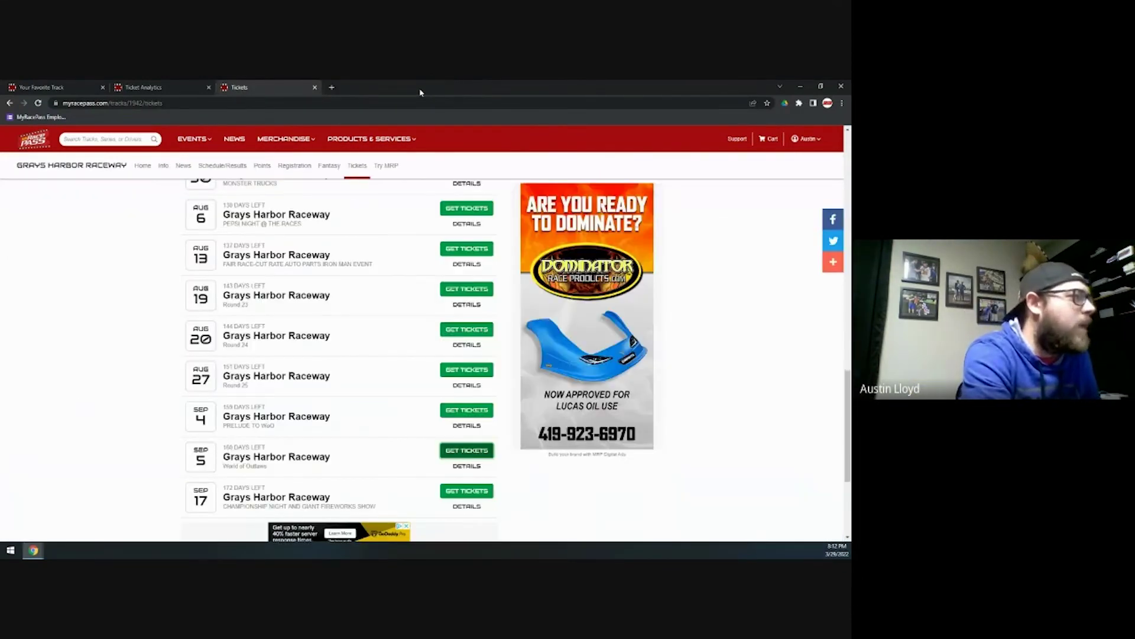
{"action": "left_click", "coordinate": [140, 88]}
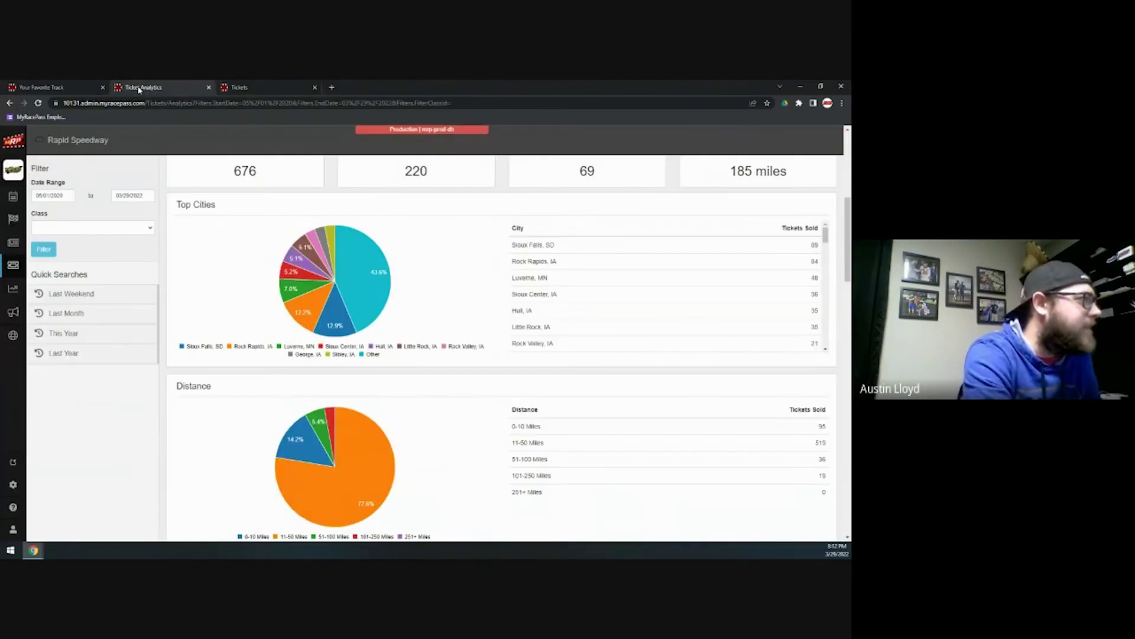
{"action": "left_click", "coordinate": [208, 87]}
{"action": "left_click", "coordinate": [208, 87]}
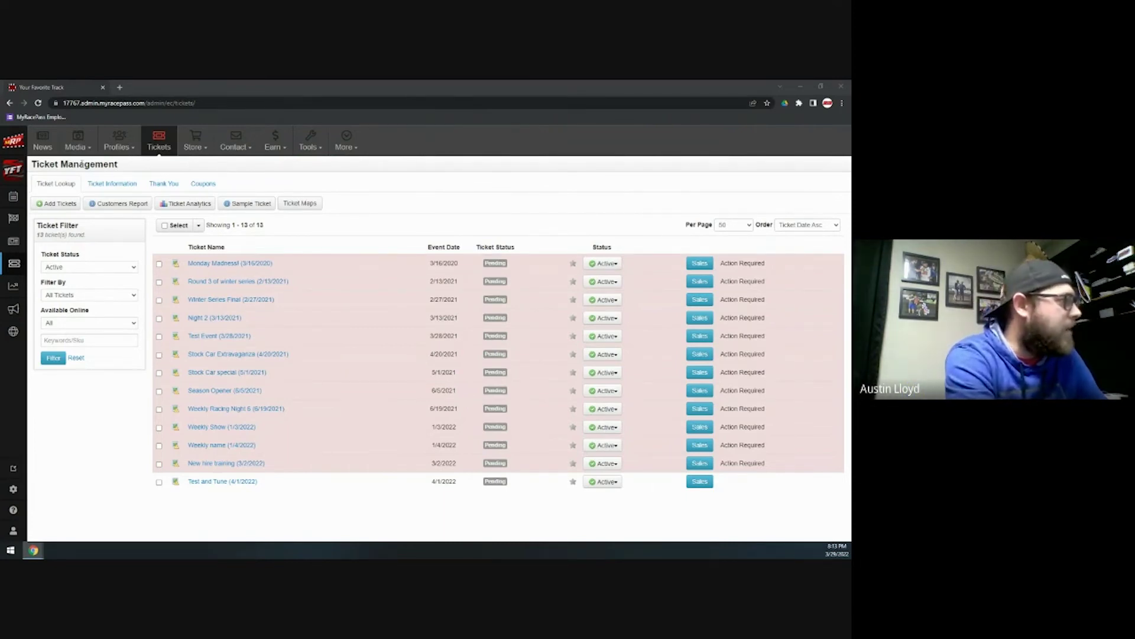
- Look over the 2022 season's Fantasy Leaderboards and the details of Jims Body Shop Late Model Fantasy Racing Leaderboard, and return to the list
{"action": "left_click", "coordinate": [17, 198]}
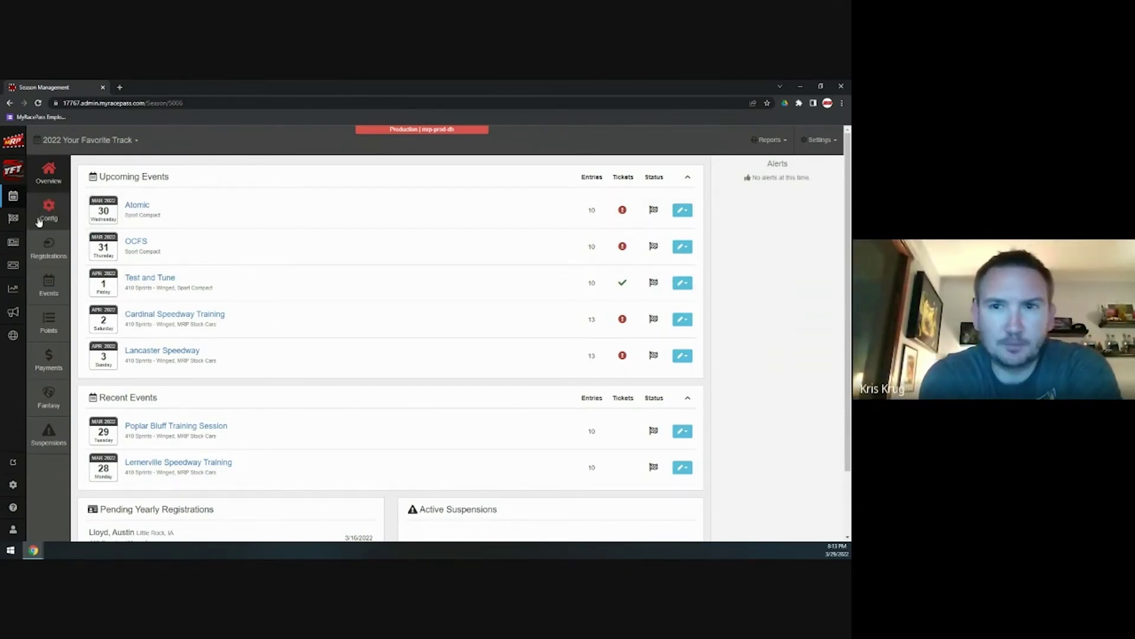
{"action": "left_click", "coordinate": [54, 400]}
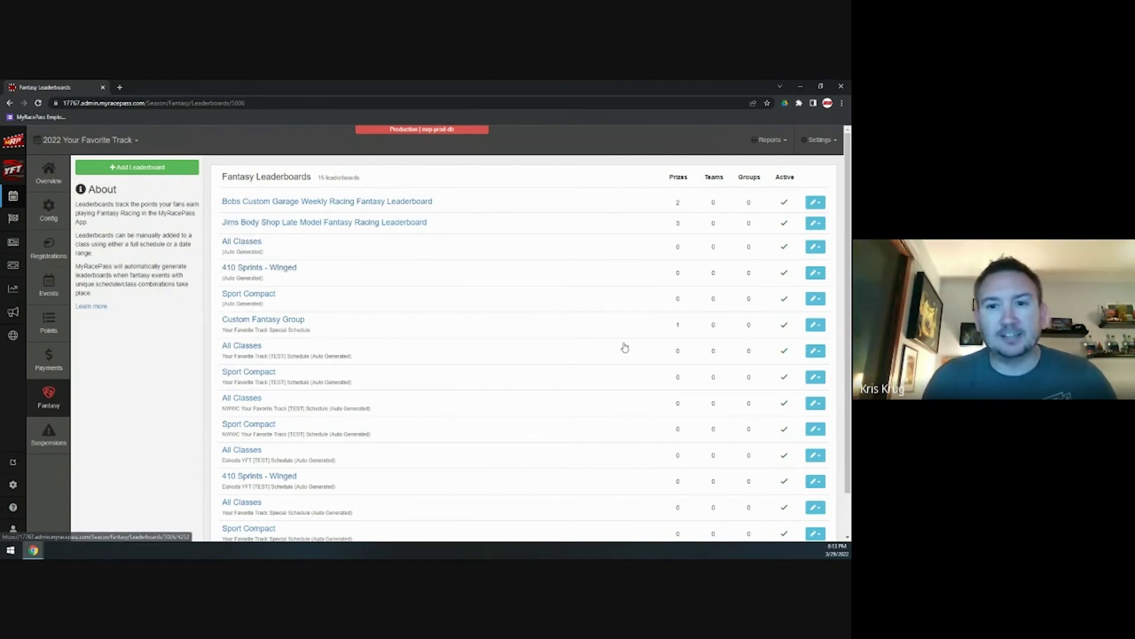
{"action": "scroll", "coordinate": [601, 360], "scroll_direction": "down", "scroll_amount": 1}
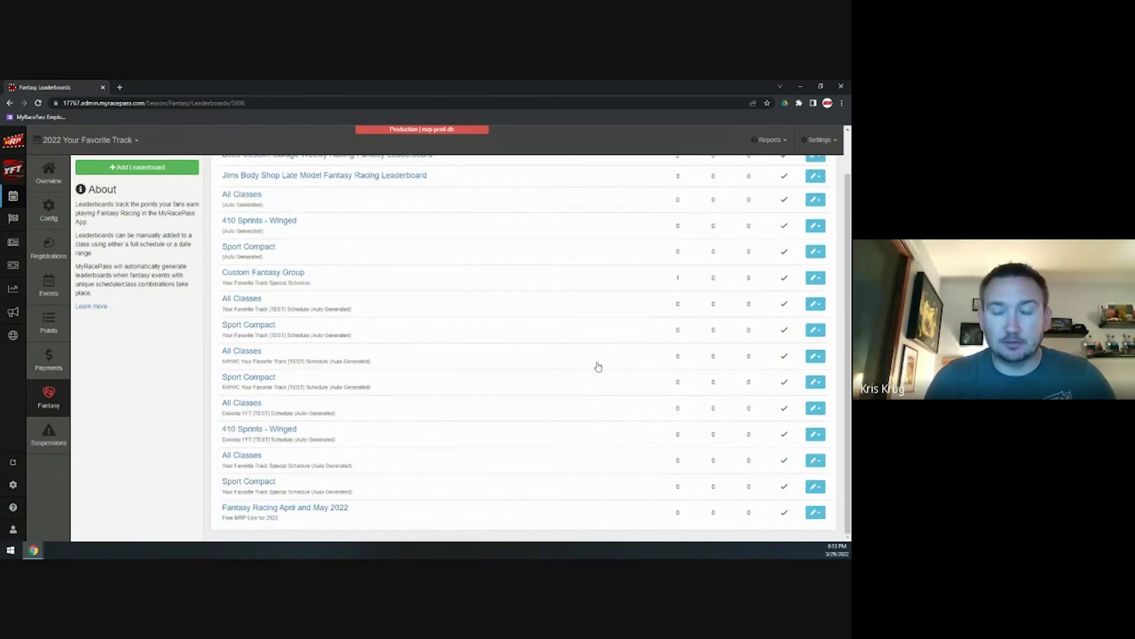
{"action": "scroll", "coordinate": [598, 367], "scroll_direction": "up", "scroll_amount": 1}
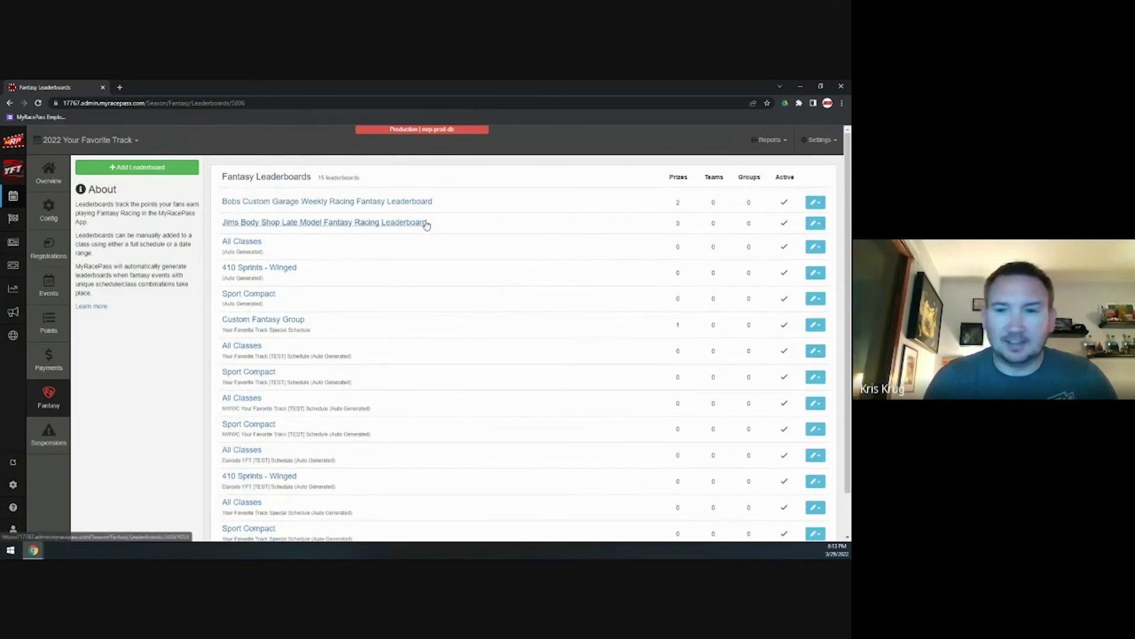
{"action": "left_click", "coordinate": [405, 228]}
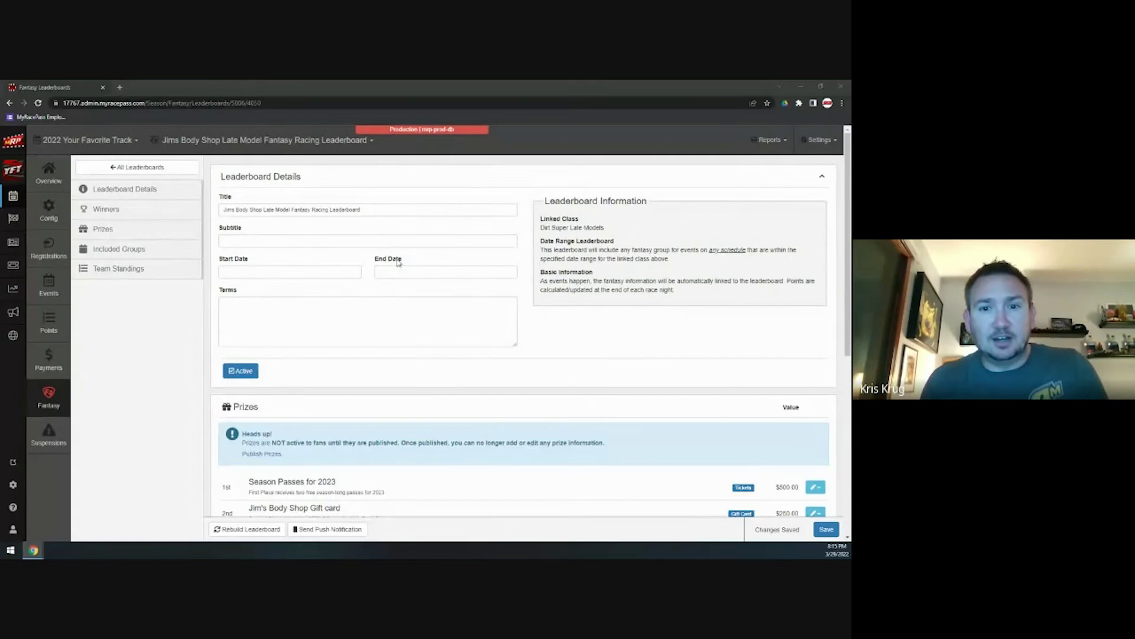
{"action": "left_click", "coordinate": [60, 393]}
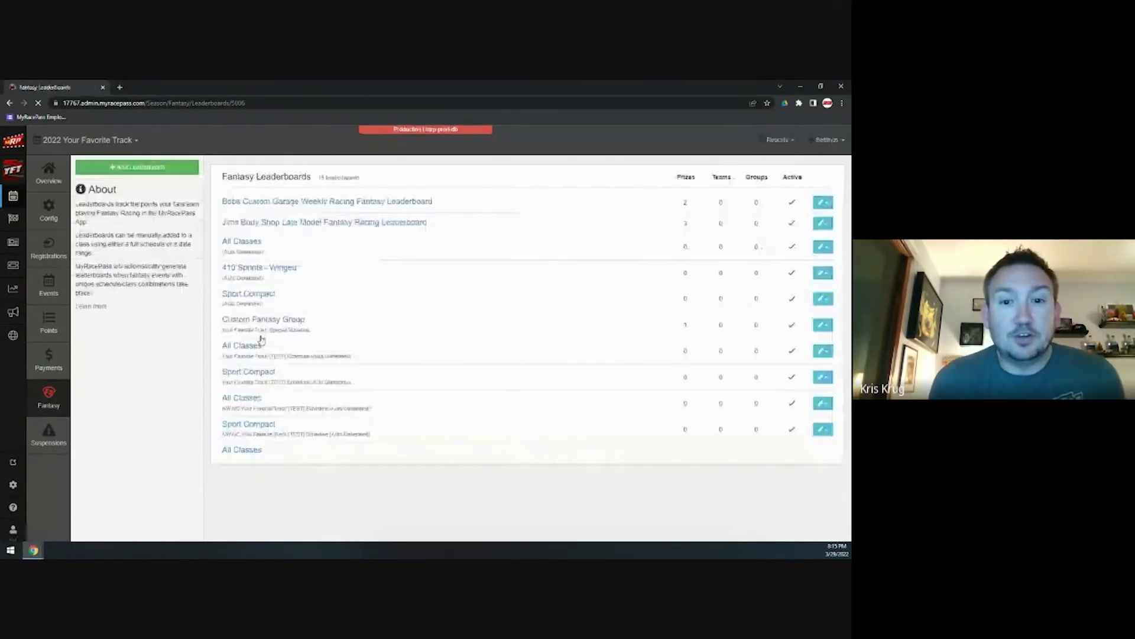
- Open the Bobs Custom Garage Weekly Racing Fantasy Leaderboard, check the fields for adding a fantasy prize, and cancel without adding one
{"action": "left_click", "coordinate": [373, 204]}
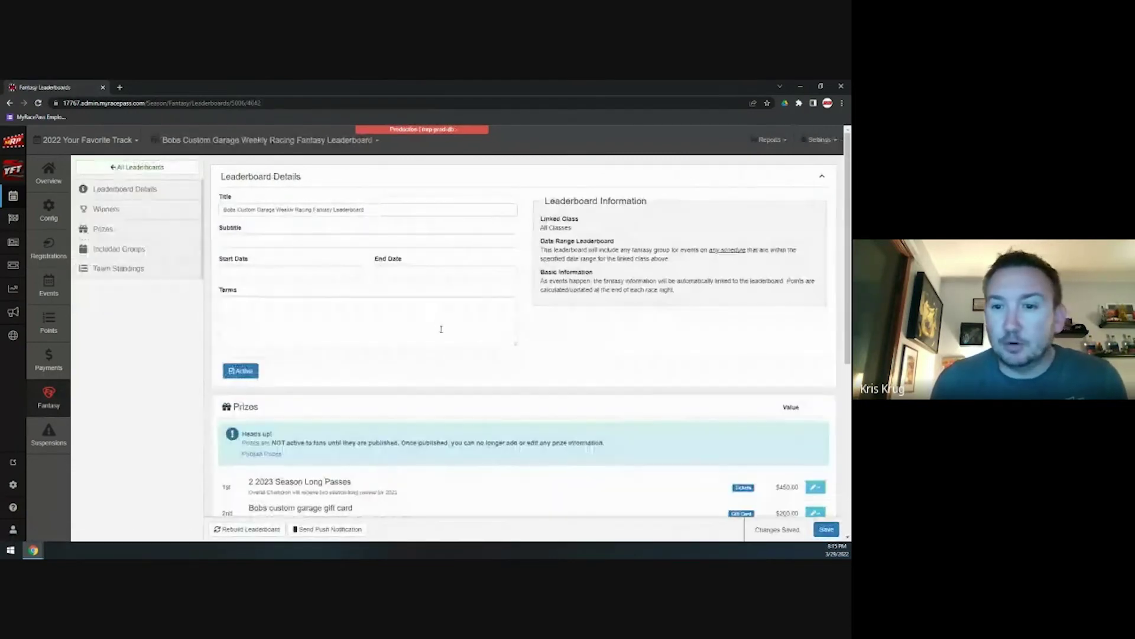
{"action": "scroll", "coordinate": [438, 319], "scroll_direction": "down", "scroll_amount": 2}
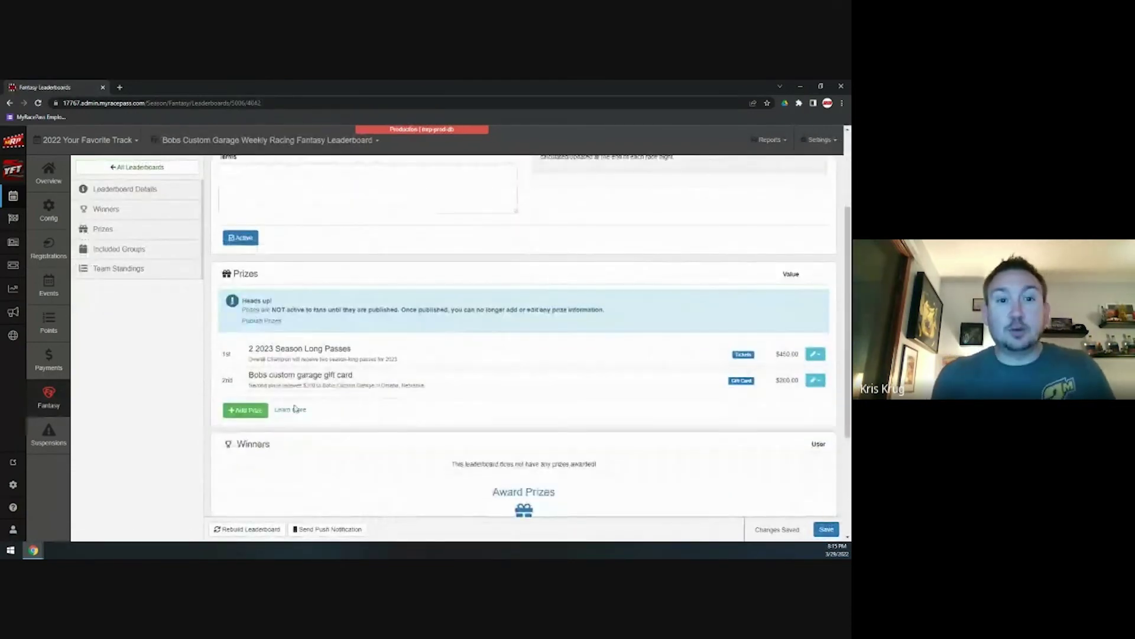
{"action": "left_click", "coordinate": [256, 411]}
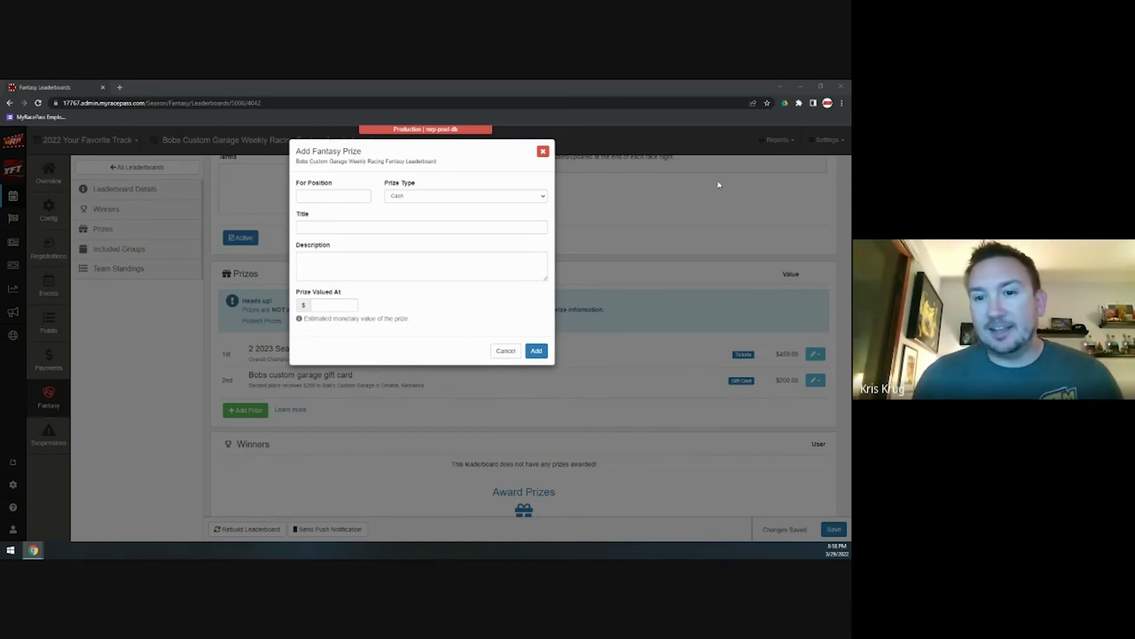
{"action": "left_click", "coordinate": [506, 350]}
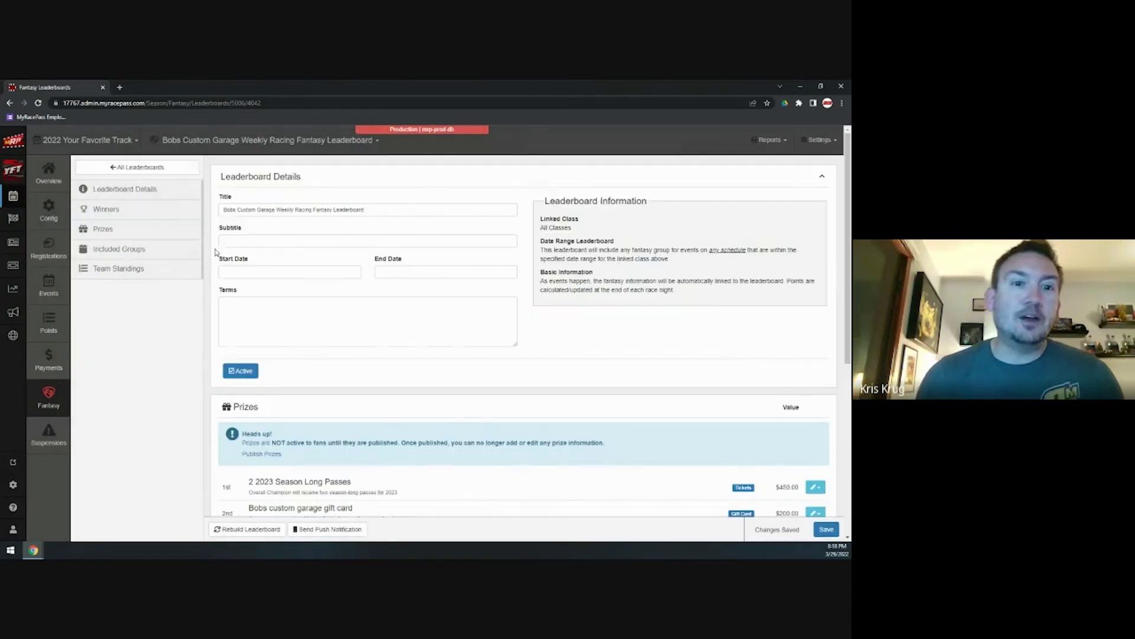
- Publish the leaderboard's fantasy prizes, 2 2023 Season Long Passes for 1st and Bobs custom garage gift card for 2nd
{"action": "scroll", "coordinate": [216, 252], "scroll_direction": "down", "scroll_amount": 5}
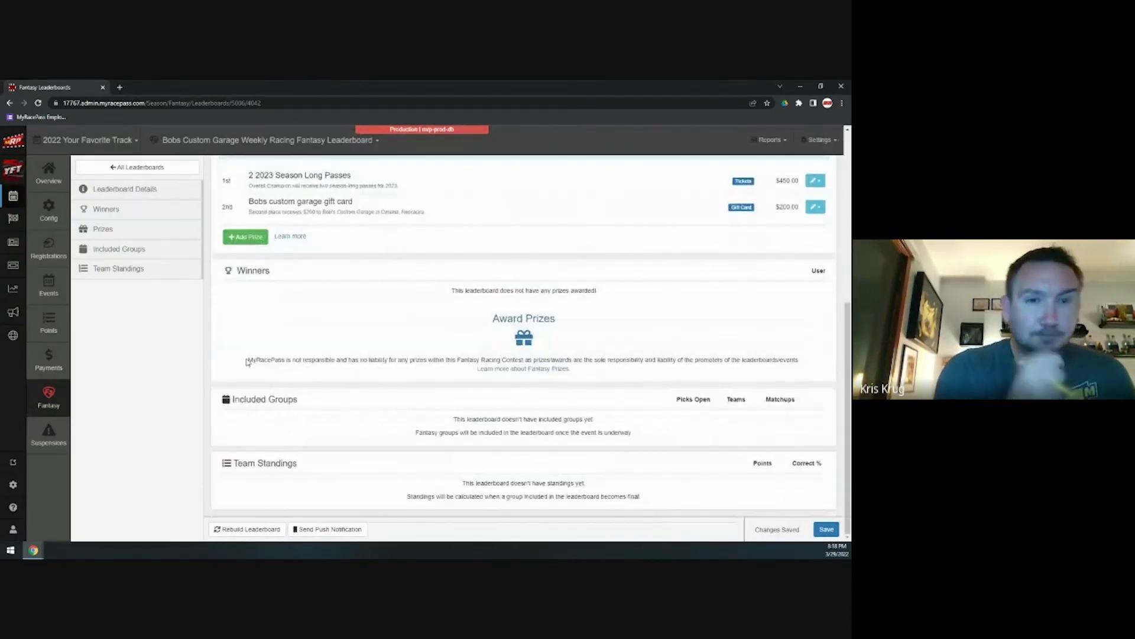
{"action": "scroll", "coordinate": [331, 275], "scroll_direction": "up", "scroll_amount": 3}
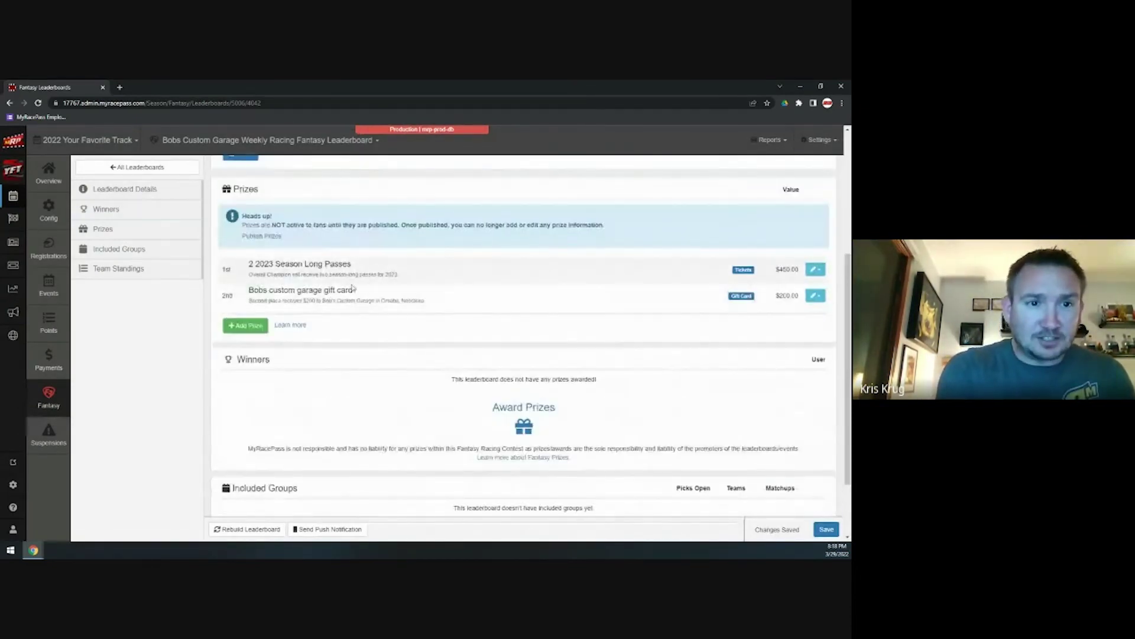
{"action": "scroll", "coordinate": [370, 304], "scroll_direction": "up", "scroll_amount": 2}
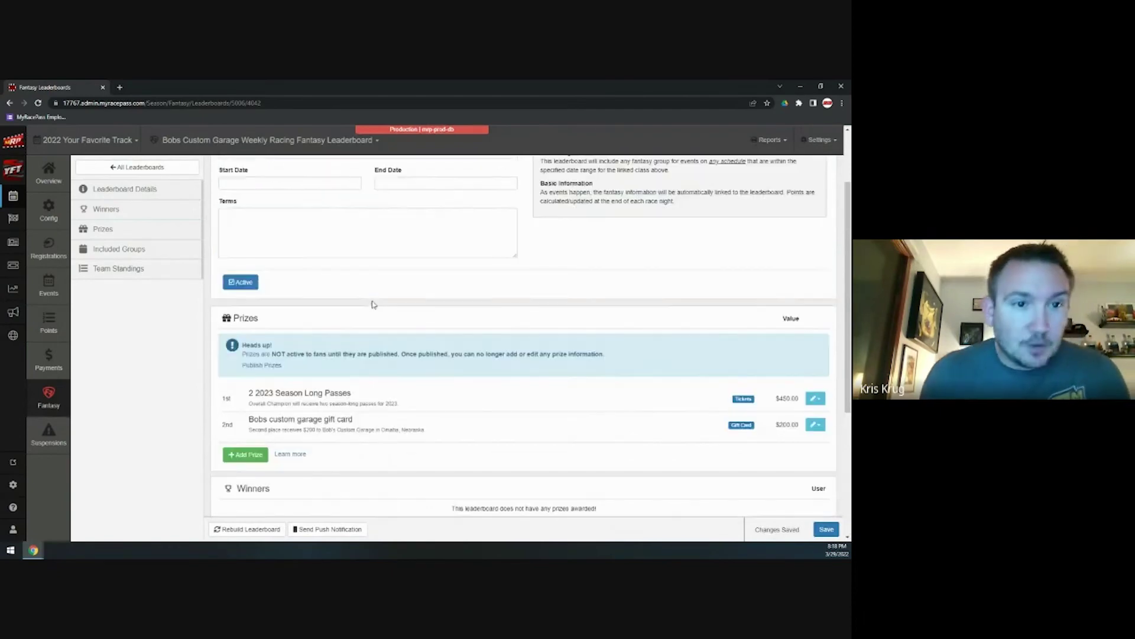
{"action": "scroll", "coordinate": [376, 307], "scroll_direction": "down", "scroll_amount": 2}
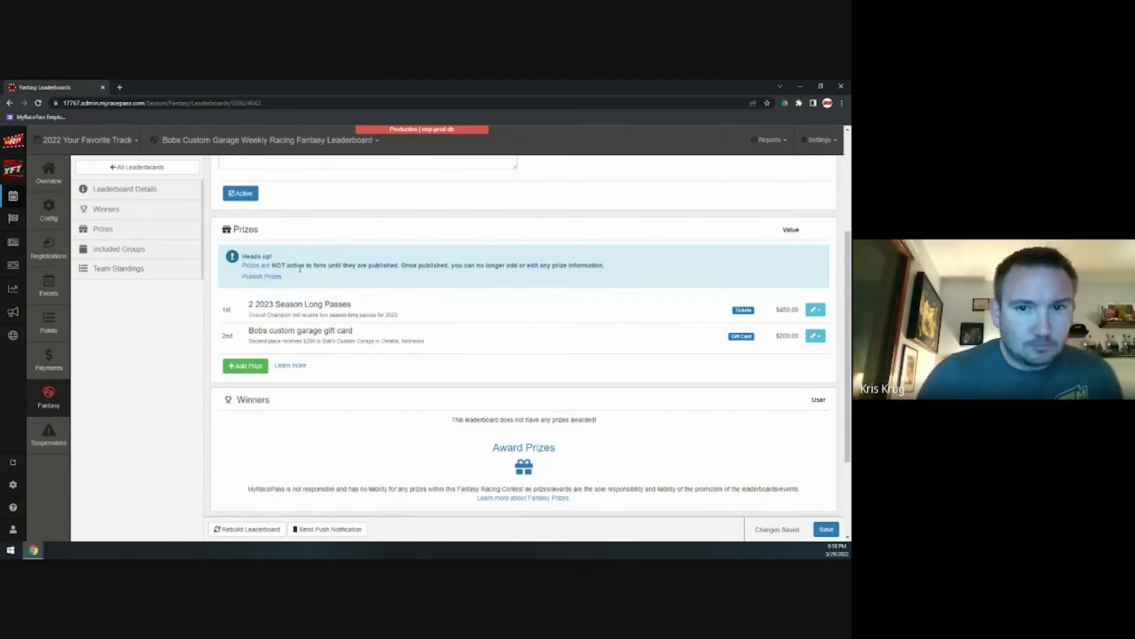
{"action": "left_click", "coordinate": [272, 277]}
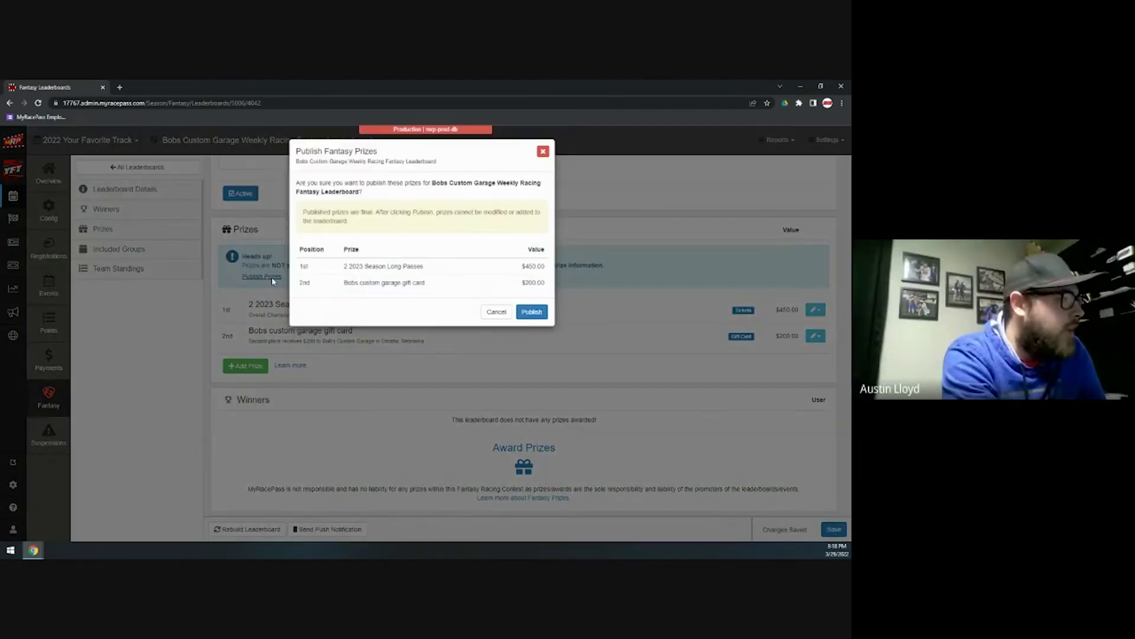
{"action": "left_click", "coordinate": [532, 313]}
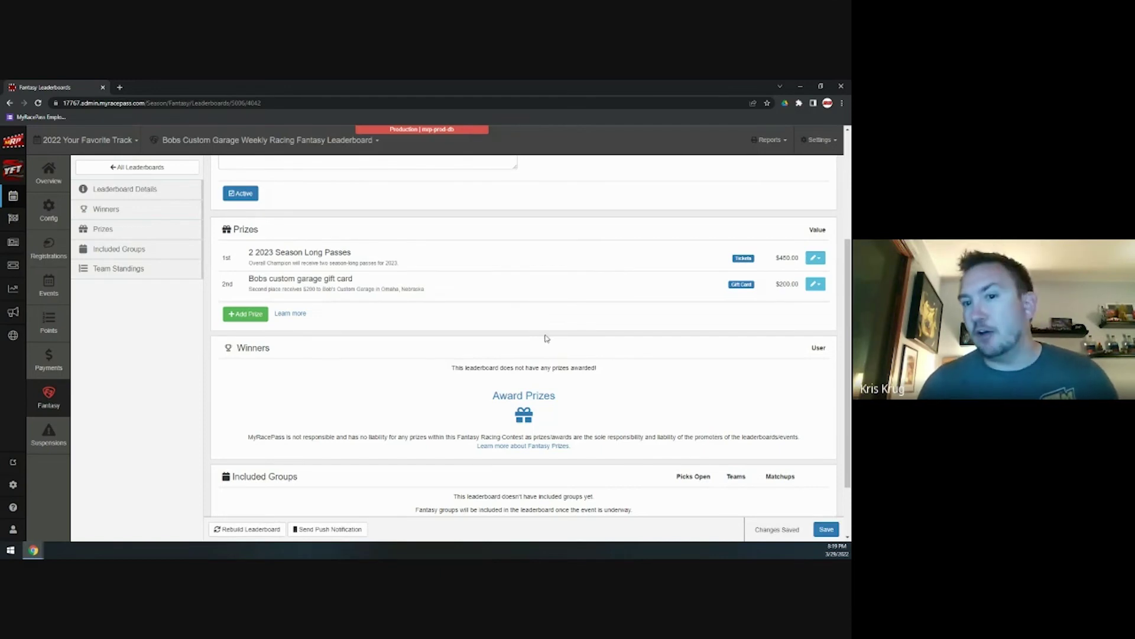
- Bring in the 2021 Property Solutions of America MSTS 360 Sprints leaderboard, review its prizes, included groups and team standings, and close it
{"action": "scroll", "coordinate": [525, 354], "scroll_direction": "down", "scroll_amount": 1}
{"action": "scroll", "coordinate": [525, 355], "scroll_direction": "down", "scroll_amount": 1}
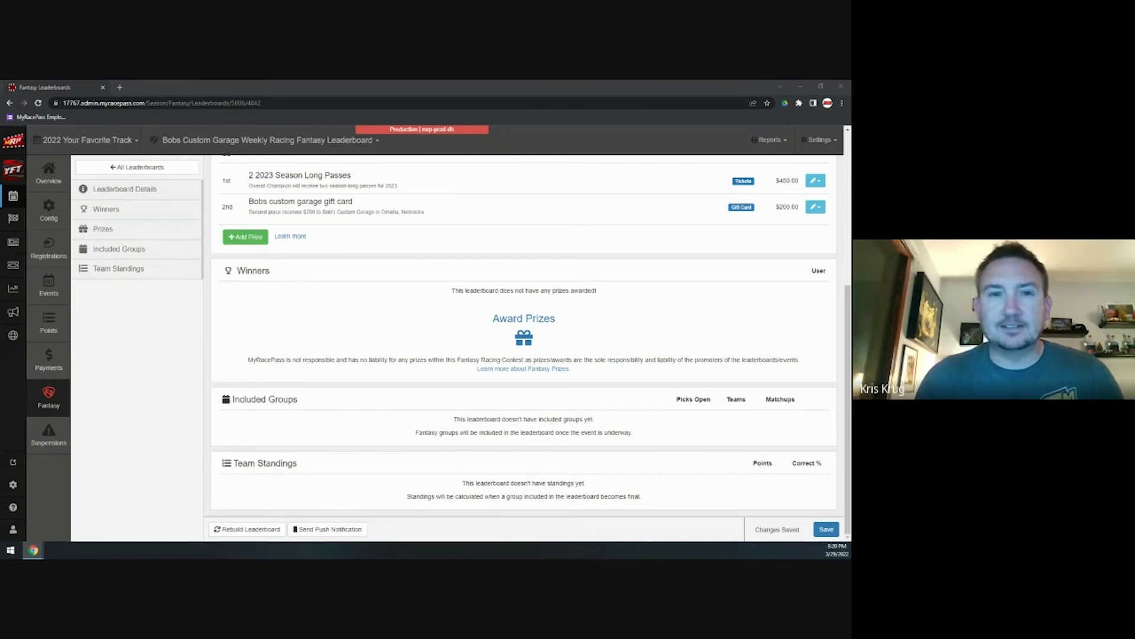
{"action": "left_click_drag", "start_coordinate": [189, 261], "coordinate": [338, 87]}
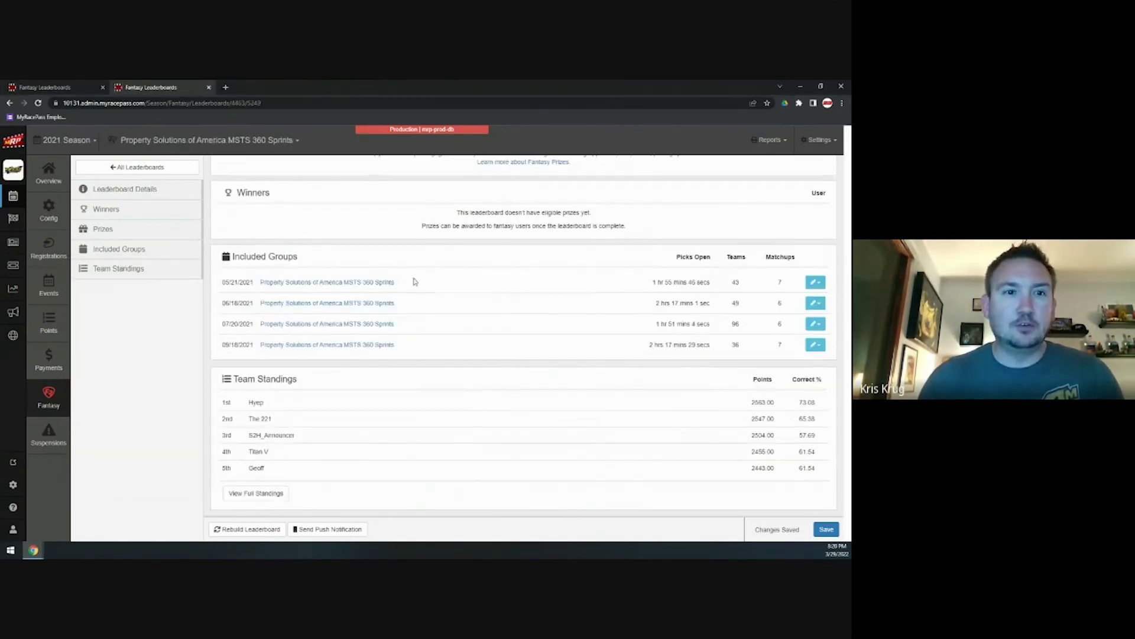
{"action": "scroll", "coordinate": [479, 293], "scroll_direction": "up", "scroll_amount": 1}
{"action": "scroll", "coordinate": [481, 292], "scroll_direction": "down", "scroll_amount": 1}
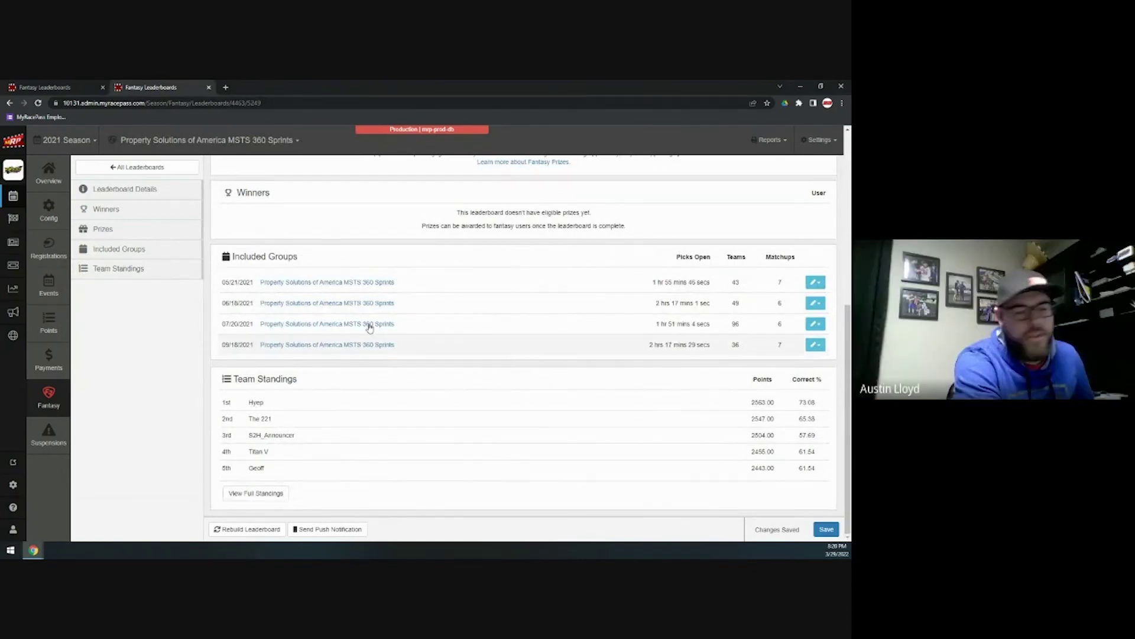
{"action": "scroll", "coordinate": [276, 309], "scroll_direction": "up", "scroll_amount": 7}
{"action": "scroll", "coordinate": [279, 296], "scroll_direction": "down", "scroll_amount": 3}
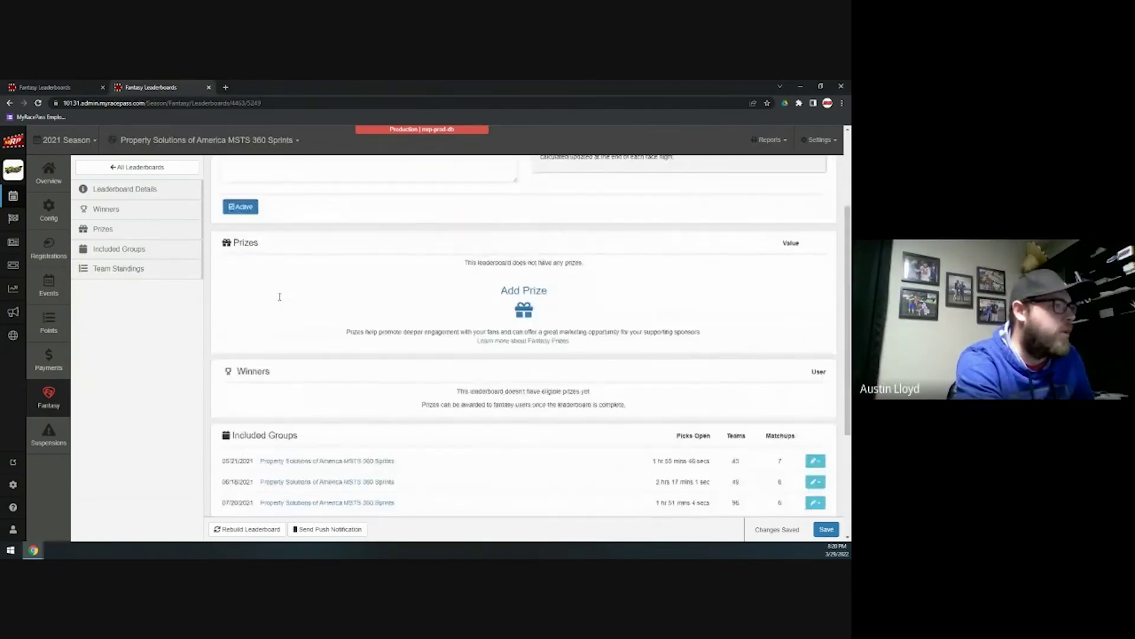
{"action": "scroll", "coordinate": [308, 296], "scroll_direction": "down", "scroll_amount": 3}
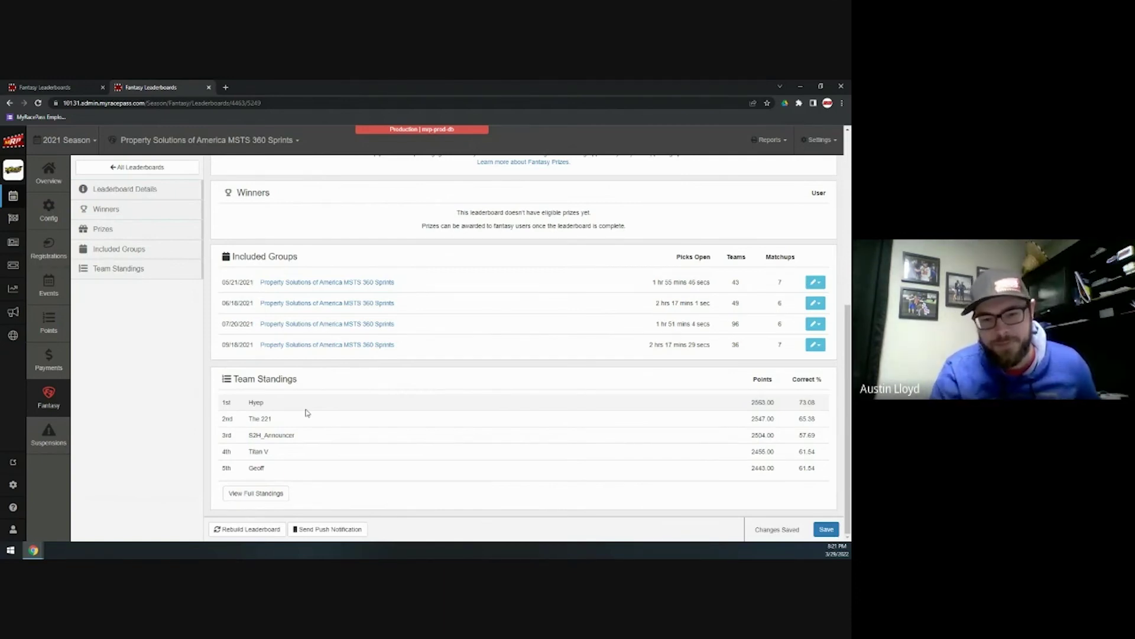
{"action": "left_click", "coordinate": [208, 88]}
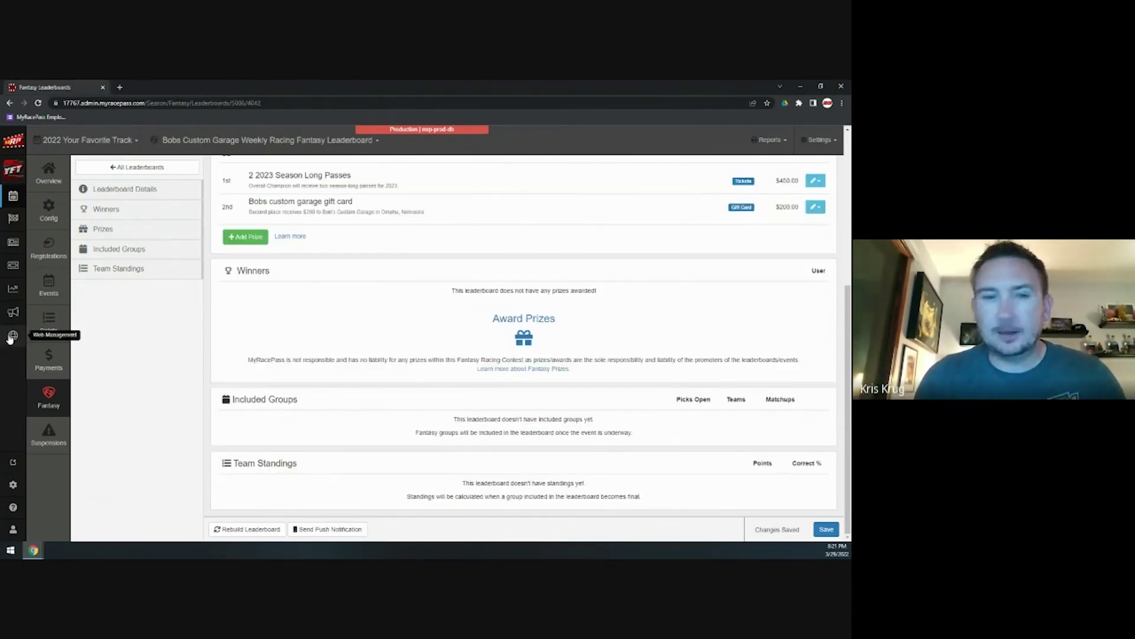
- Go to the track's Reports and open the Transponder List for the 3/25/2022 event
{"action": "left_click", "coordinate": [14, 293]}
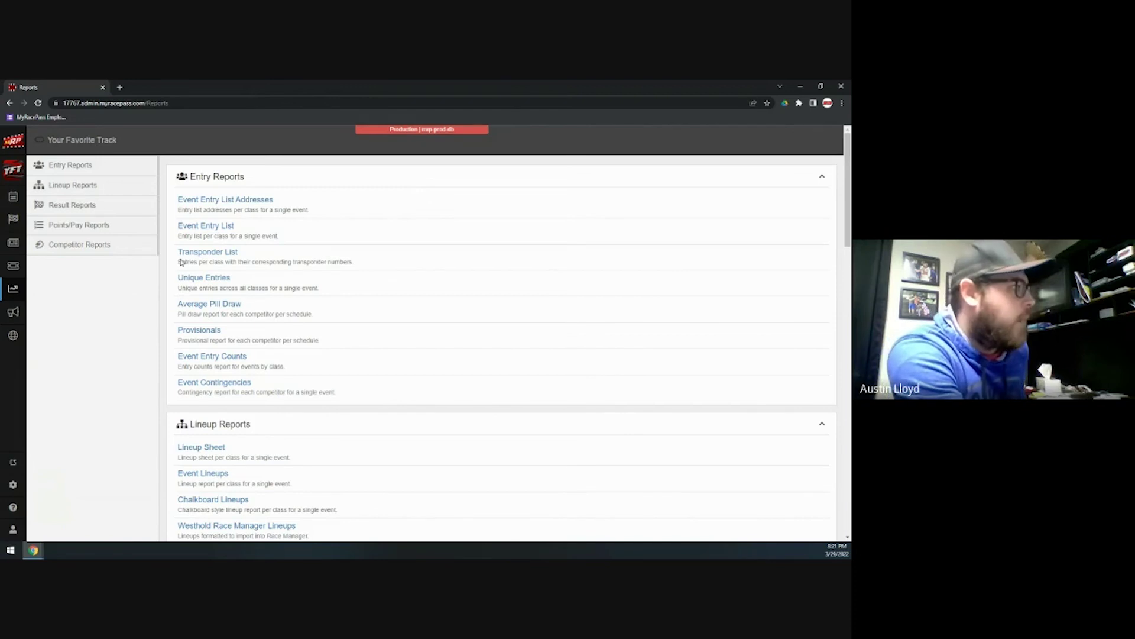
{"action": "left_click", "coordinate": [222, 255]}
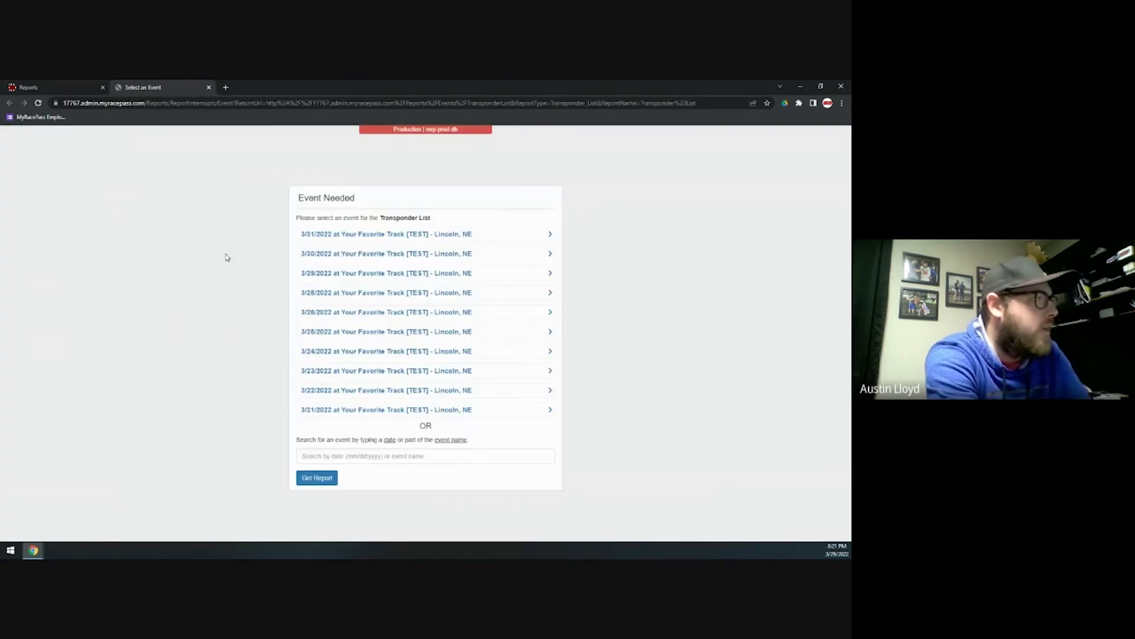
{"action": "left_click", "coordinate": [372, 331]}
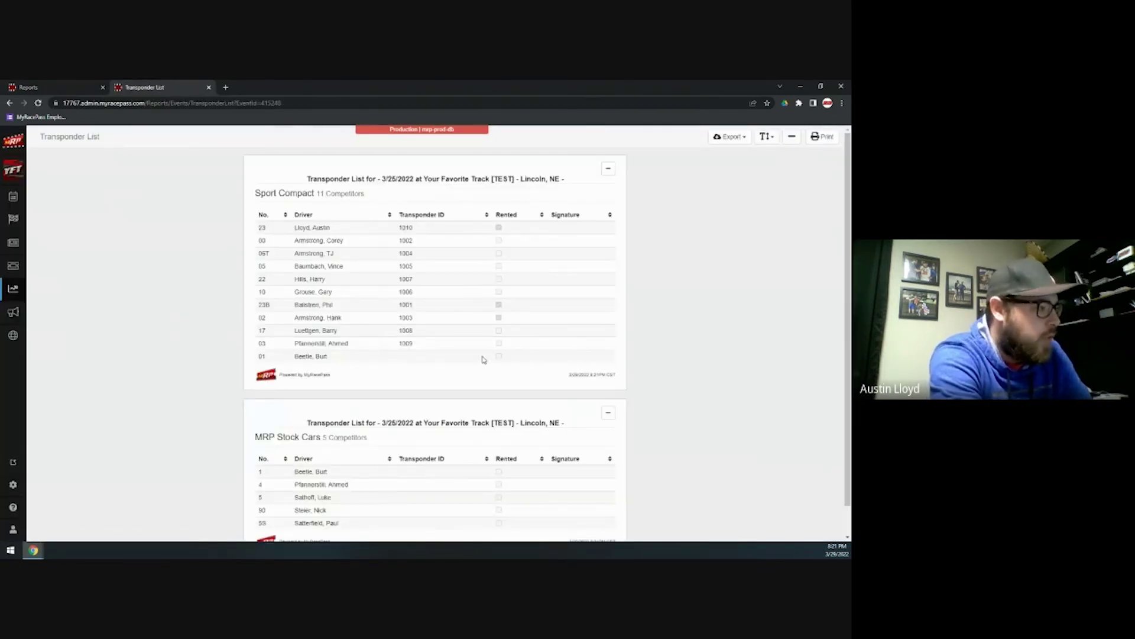
- Sort the Sport Compact competitors by transponder ID in ascending order, look over both classes, and close the report
{"action": "left_click", "coordinate": [487, 215]}
{"action": "left_click", "coordinate": [486, 216]}
{"action": "left_click", "coordinate": [487, 216]}
{"action": "scroll", "coordinate": [487, 248], "scroll_direction": "down", "scroll_amount": 1}
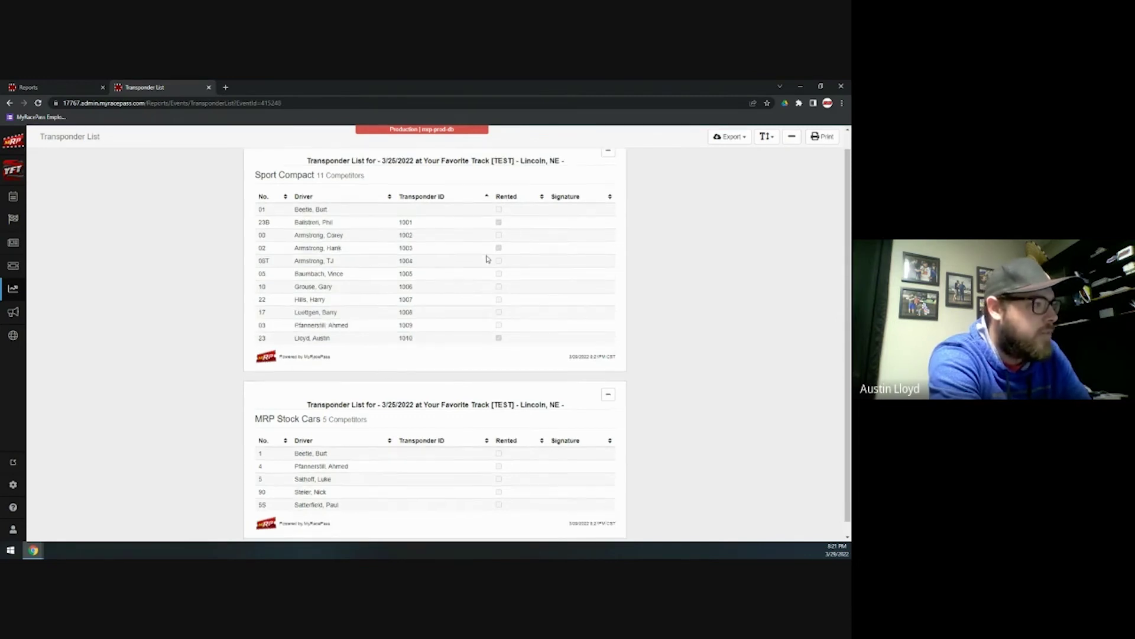
{"action": "scroll", "coordinate": [474, 359], "scroll_direction": "up", "scroll_amount": 1}
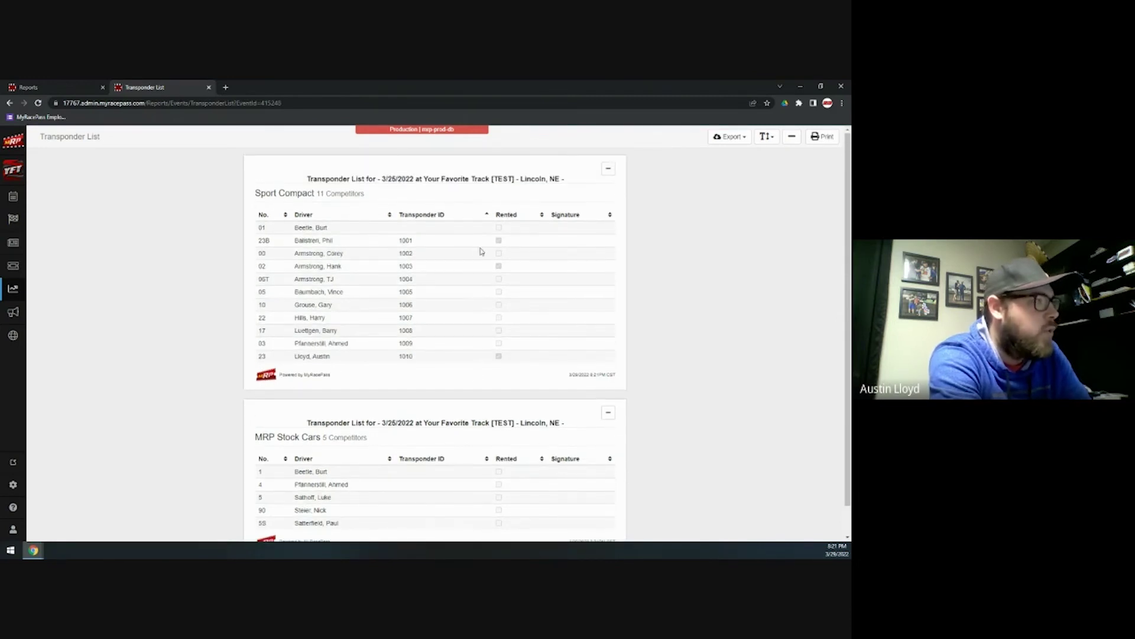
{"action": "left_click", "coordinate": [210, 88]}
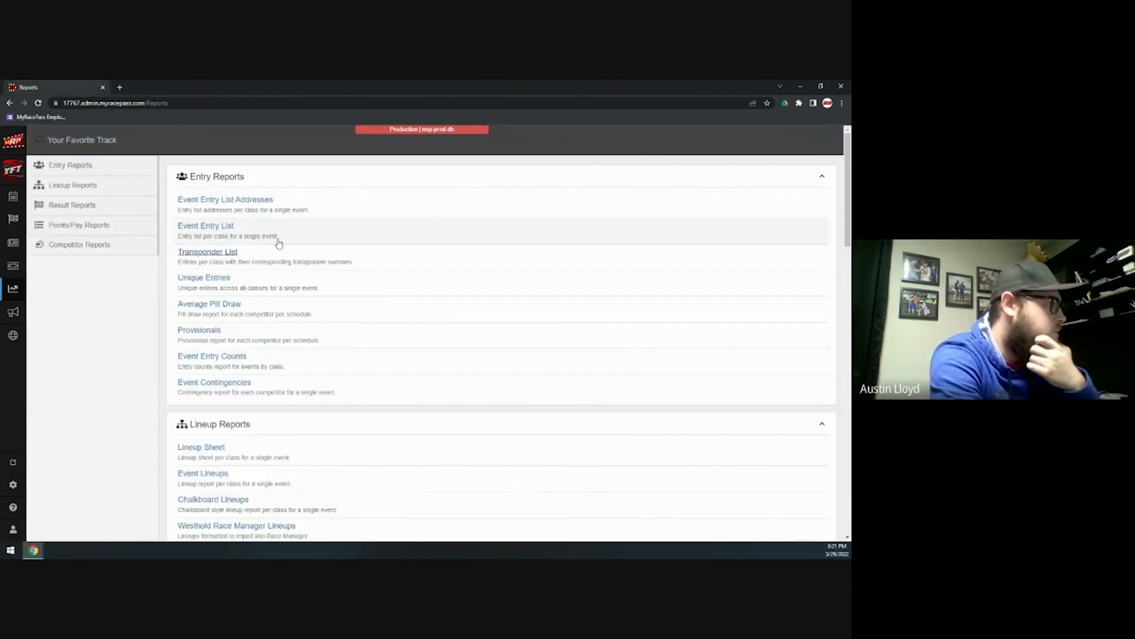
- View the Event Lineups report for the 3/29/2022 event and close it
{"action": "scroll", "coordinate": [360, 332], "scroll_direction": "down", "scroll_amount": 3}
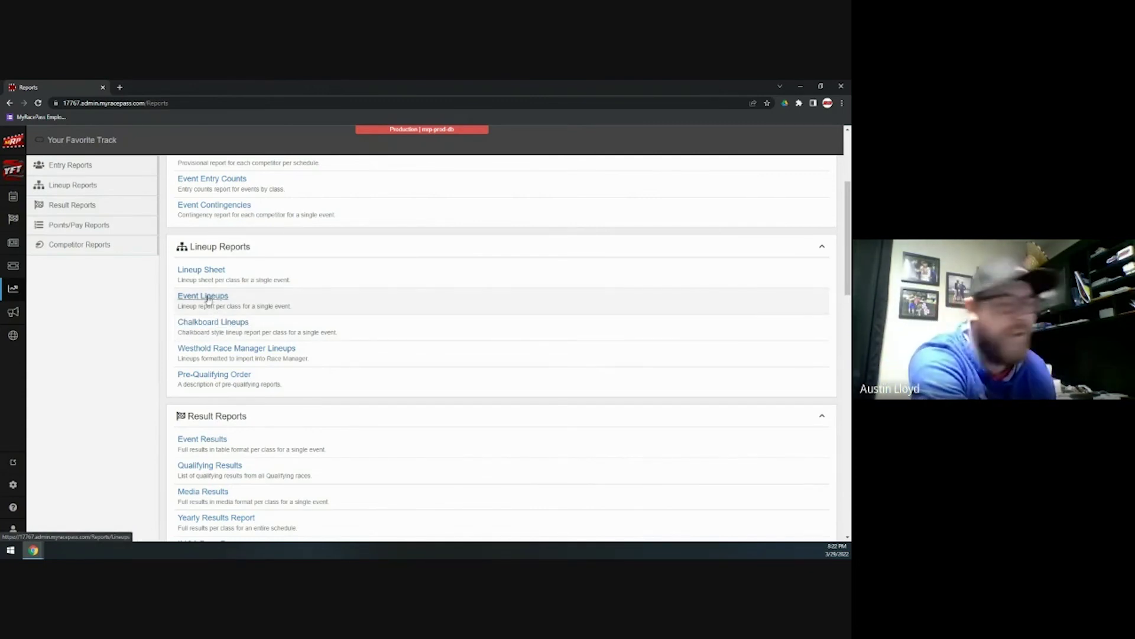
{"action": "left_click", "coordinate": [211, 304]}
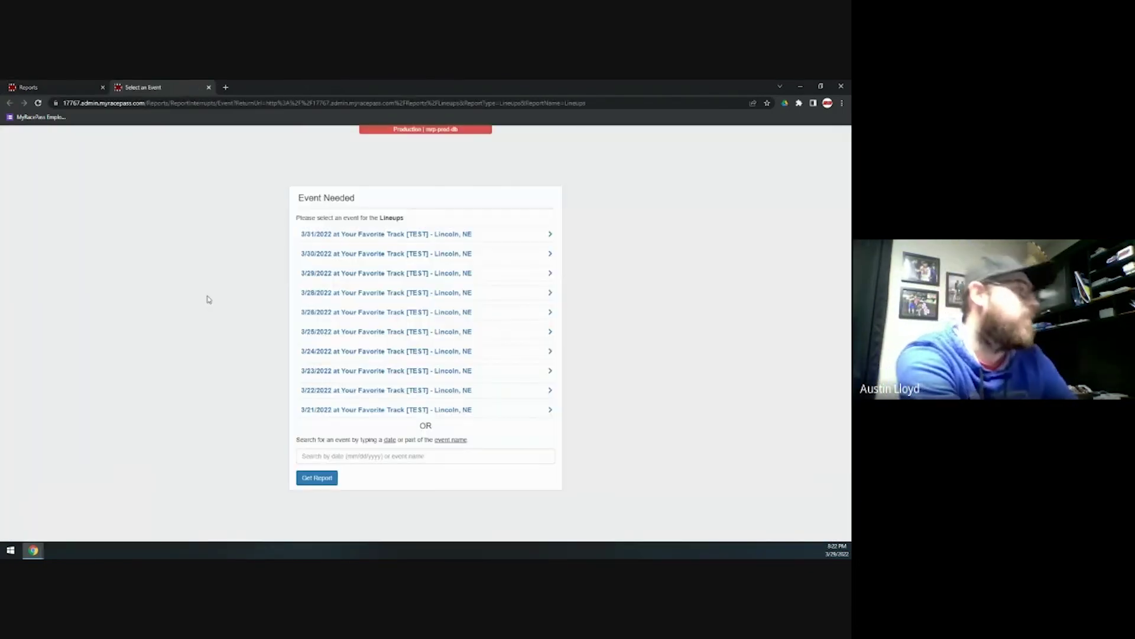
{"action": "left_click", "coordinate": [327, 274]}
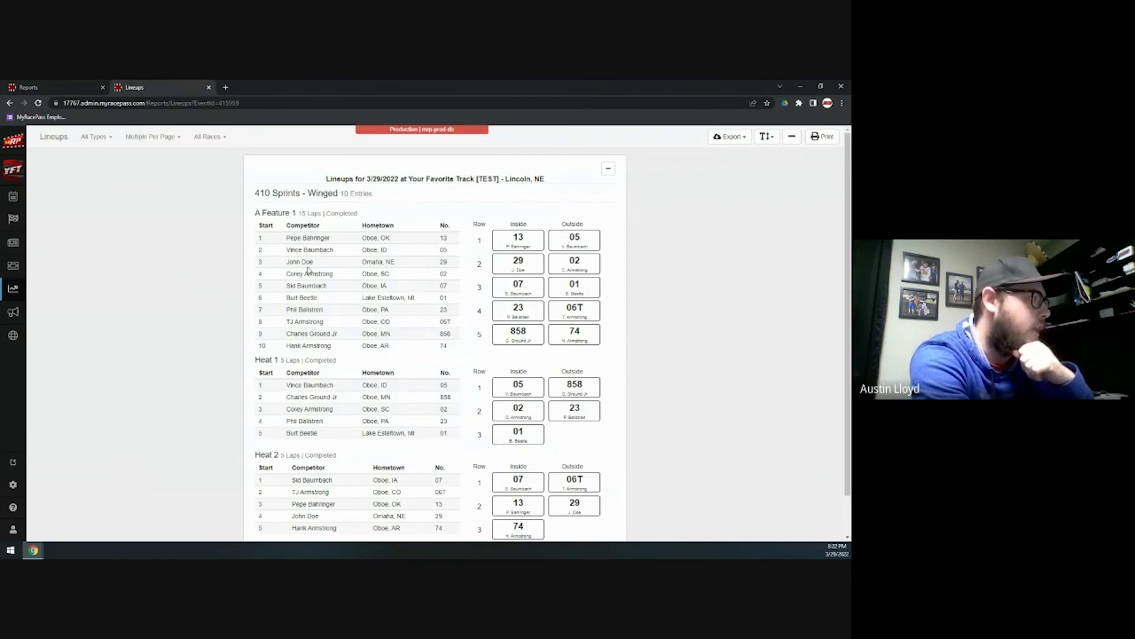
{"action": "left_click", "coordinate": [209, 89]}
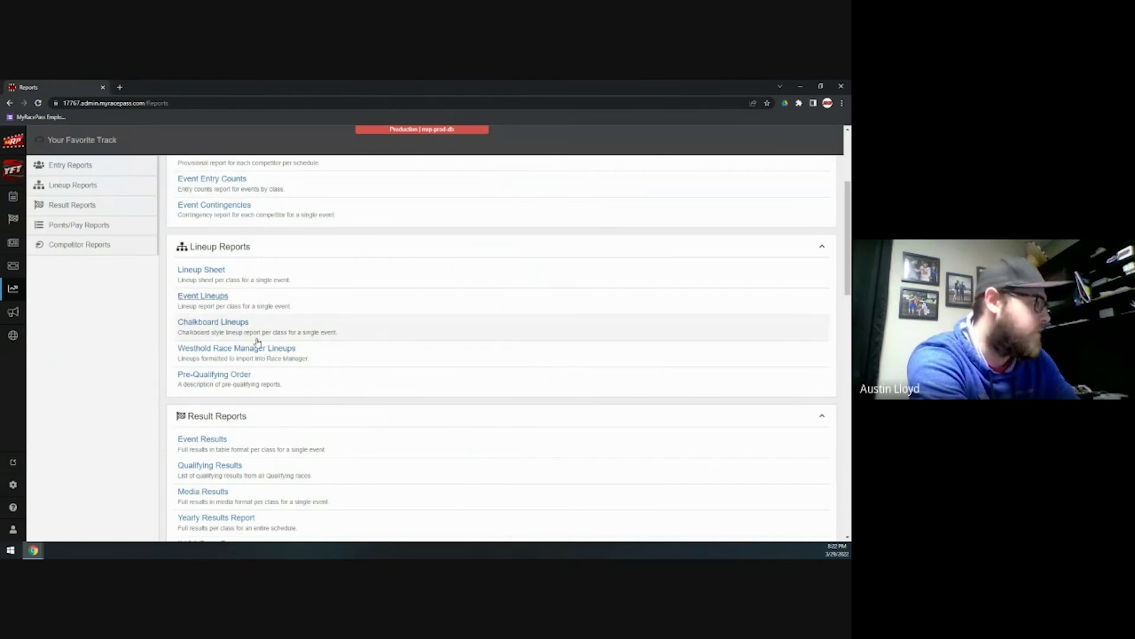
- View the IMCA Race Report's detailed point breakdown for the 3/23/2022 event and close it
{"action": "scroll", "coordinate": [346, 384], "scroll_direction": "down", "scroll_amount": 3}
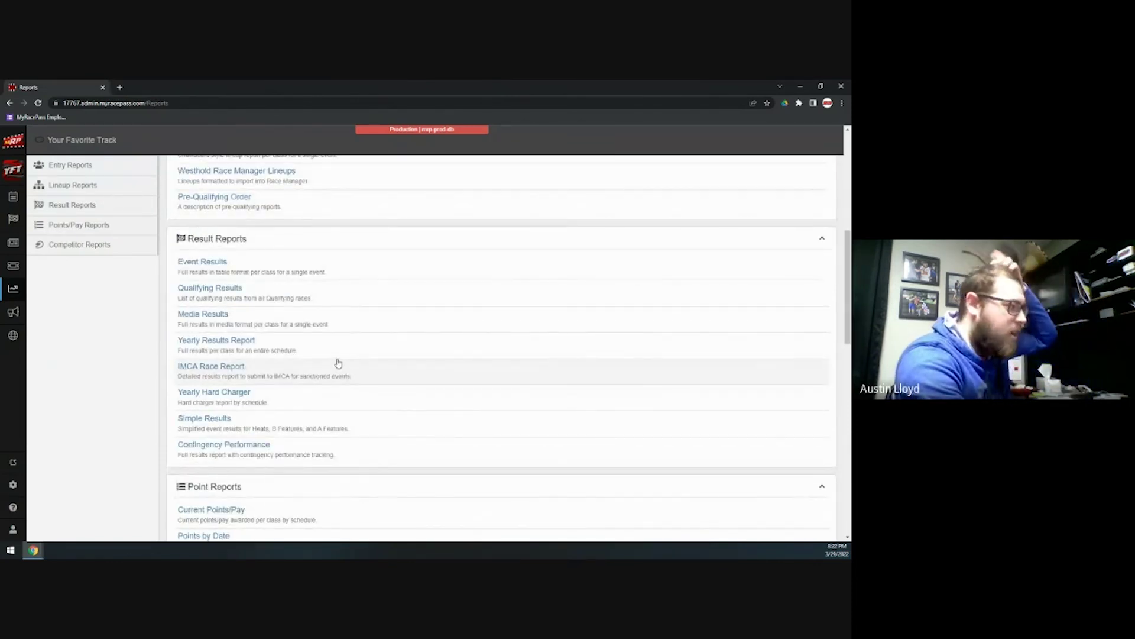
{"action": "left_click", "coordinate": [235, 371]}
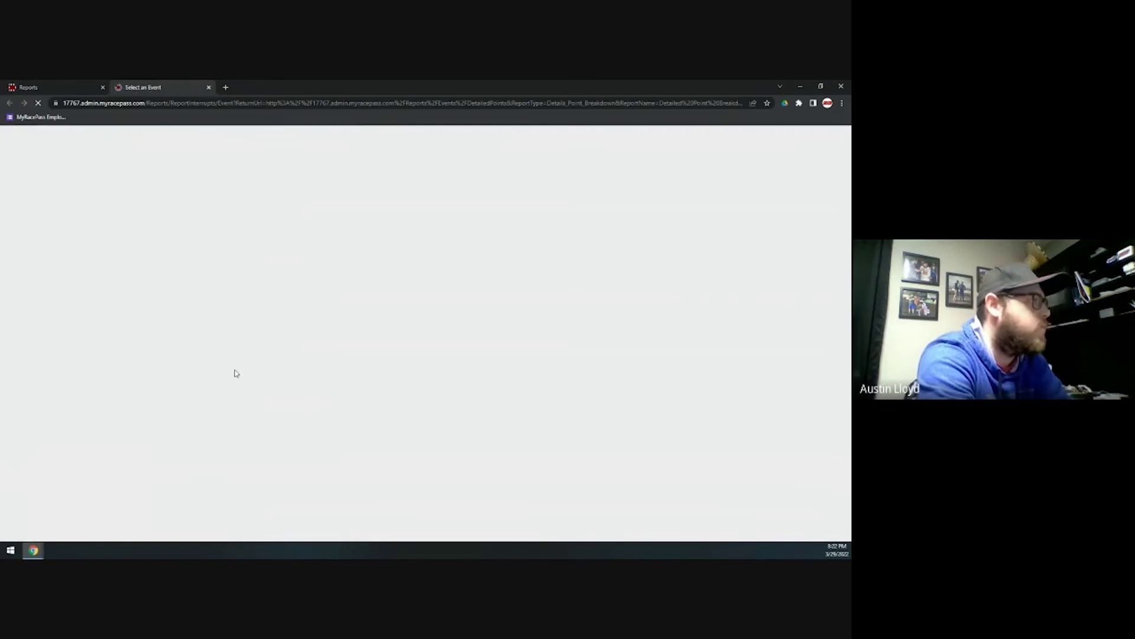
{"action": "left_click", "coordinate": [355, 372]}
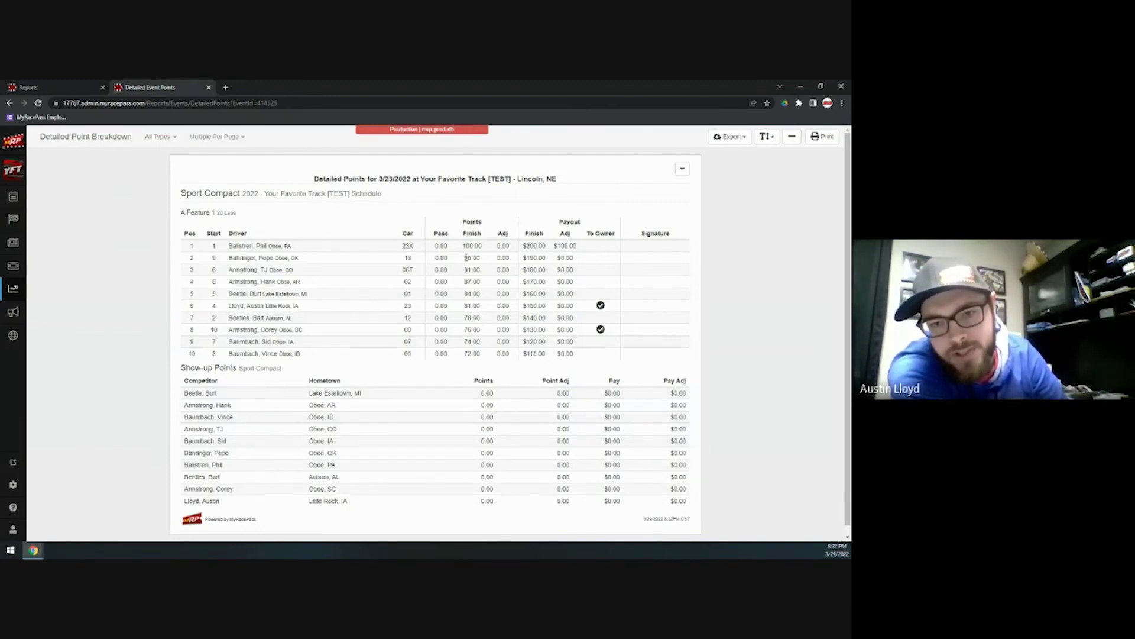
{"action": "left_click", "coordinate": [210, 87]}
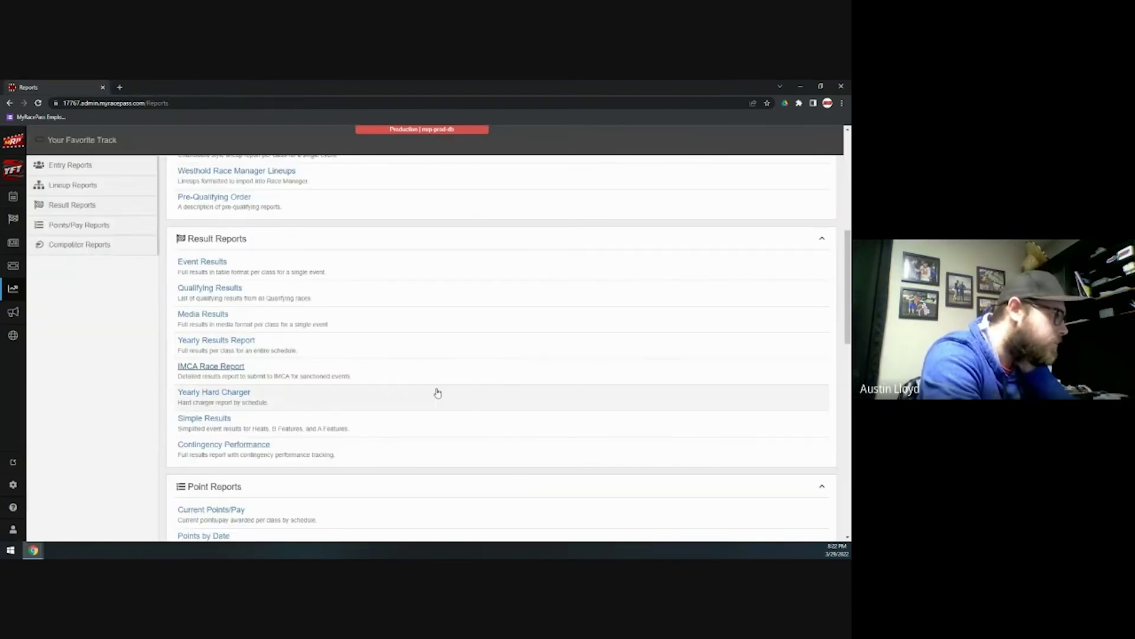
- Open the 2022 Yearly Payout (1099 Report) from the point reports and examine its yearly summary and per-payee breakdowns
{"action": "scroll", "coordinate": [436, 402], "scroll_direction": "down", "scroll_amount": 1}
{"action": "scroll", "coordinate": [436, 407], "scroll_direction": "down", "scroll_amount": 10}
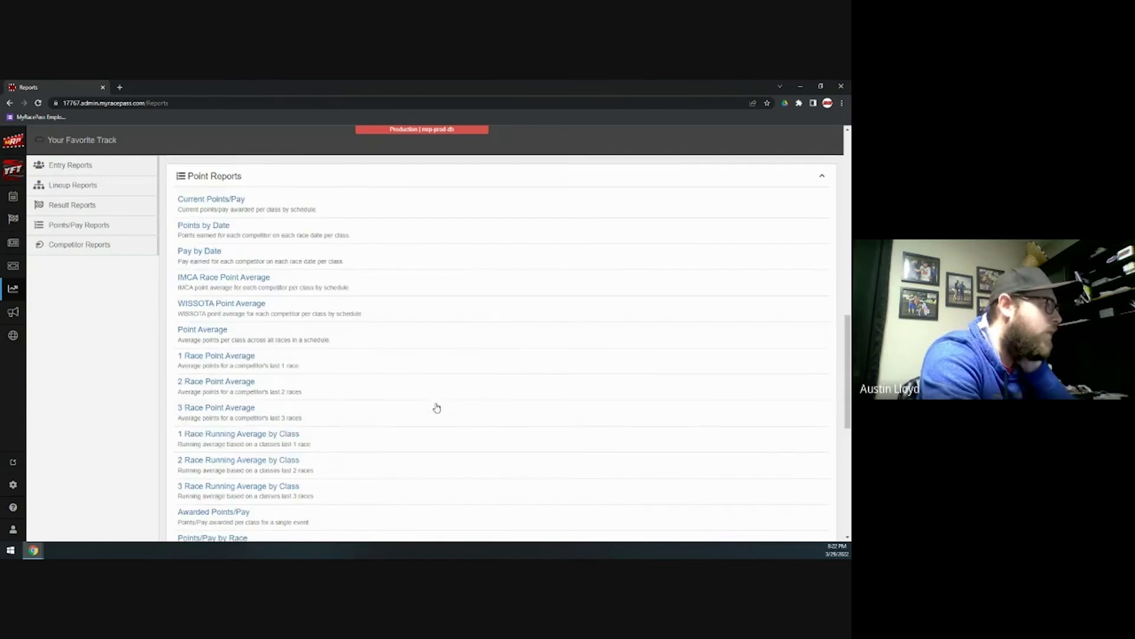
{"action": "scroll", "coordinate": [433, 406], "scroll_direction": "up", "scroll_amount": 5}
{"action": "scroll", "coordinate": [365, 320], "scroll_direction": "down", "scroll_amount": 4}
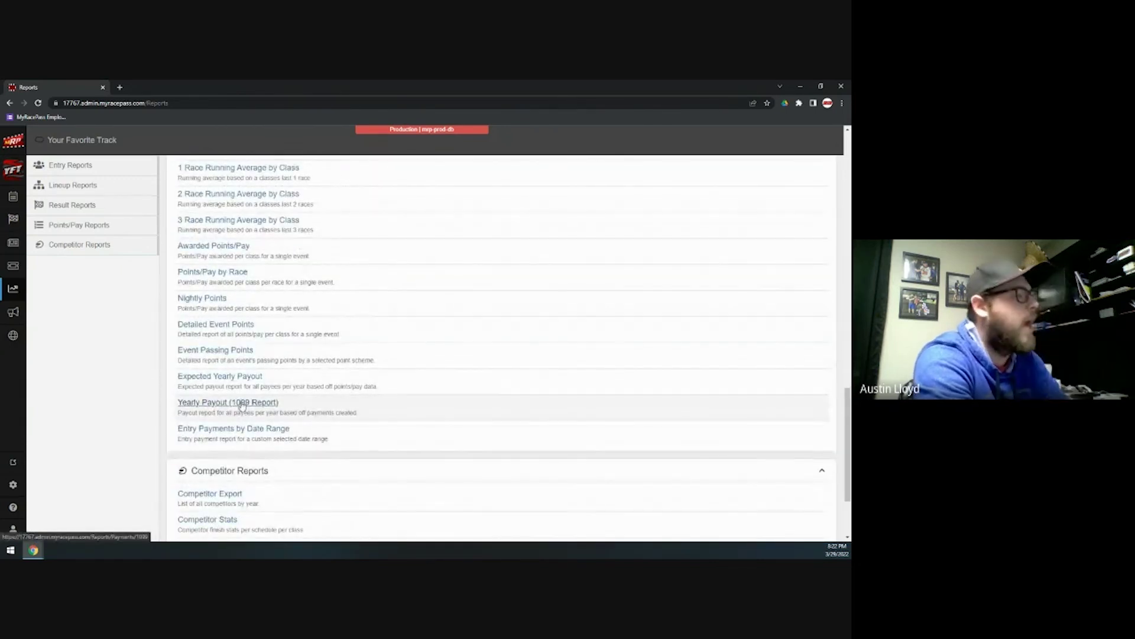
{"action": "left_click", "coordinate": [243, 402]}
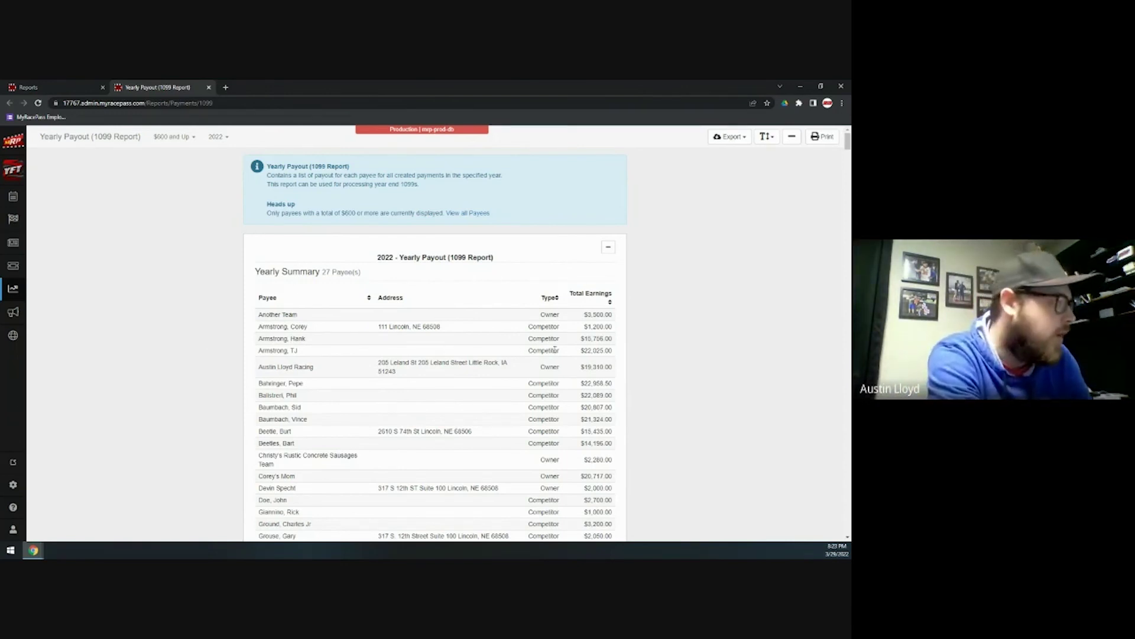
{"action": "scroll", "coordinate": [556, 354], "scroll_direction": "down", "scroll_amount": 3}
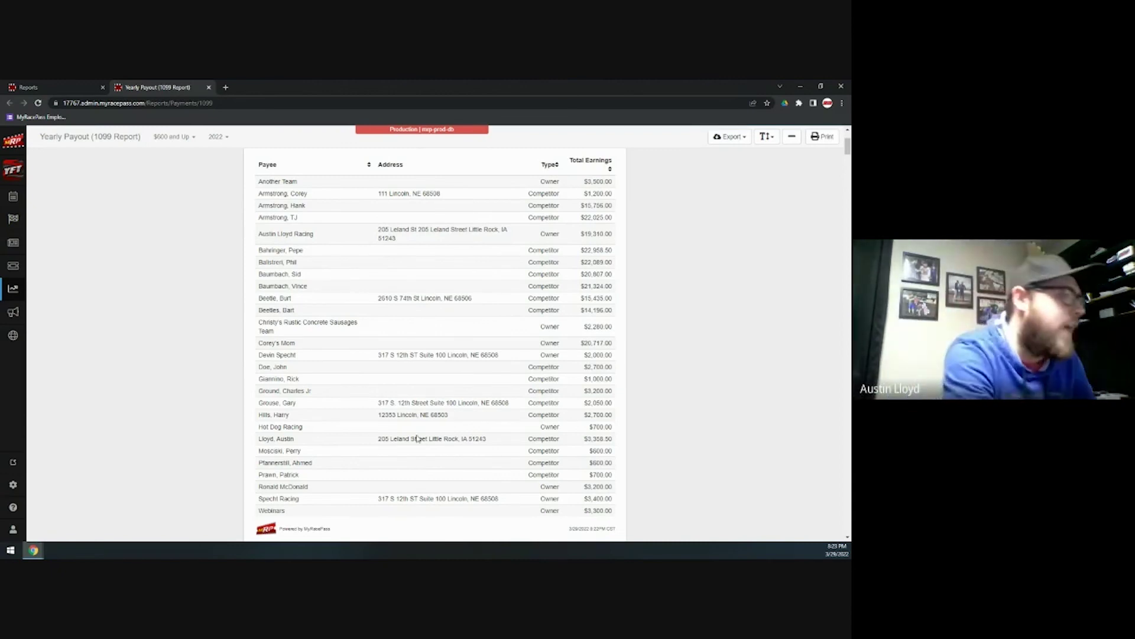
{"action": "scroll", "coordinate": [661, 321], "scroll_direction": "down", "scroll_amount": 4}
{"action": "scroll", "coordinate": [656, 296], "scroll_direction": "up", "scroll_amount": 6}
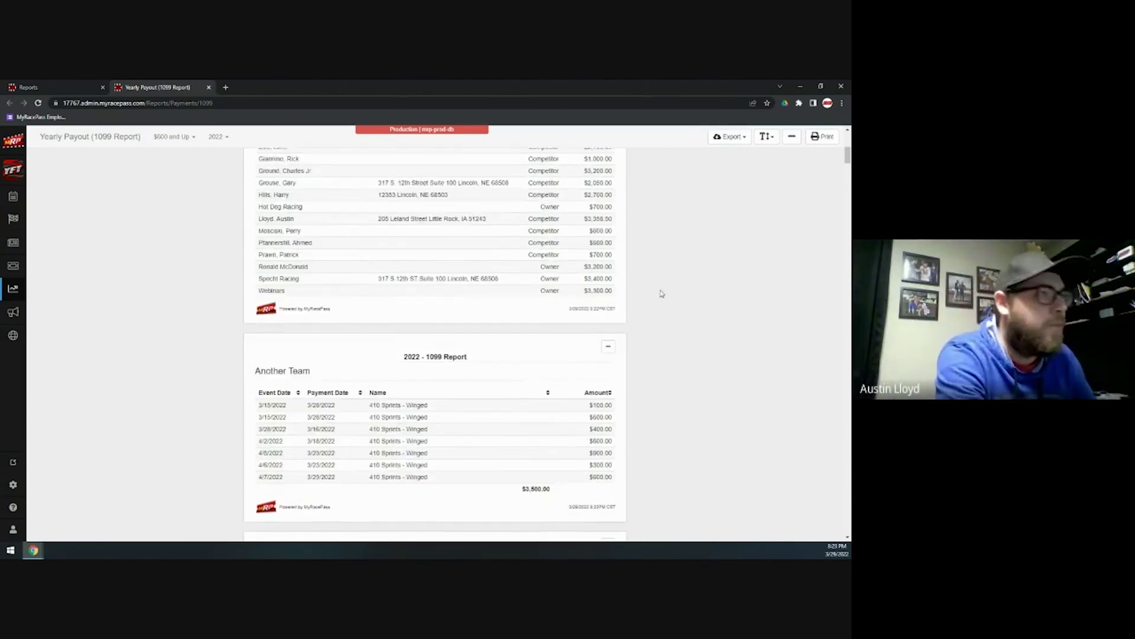
- View the export formats offered for the Yearly Payout (1099 Report), and close the report
{"action": "left_click", "coordinate": [727, 139]}
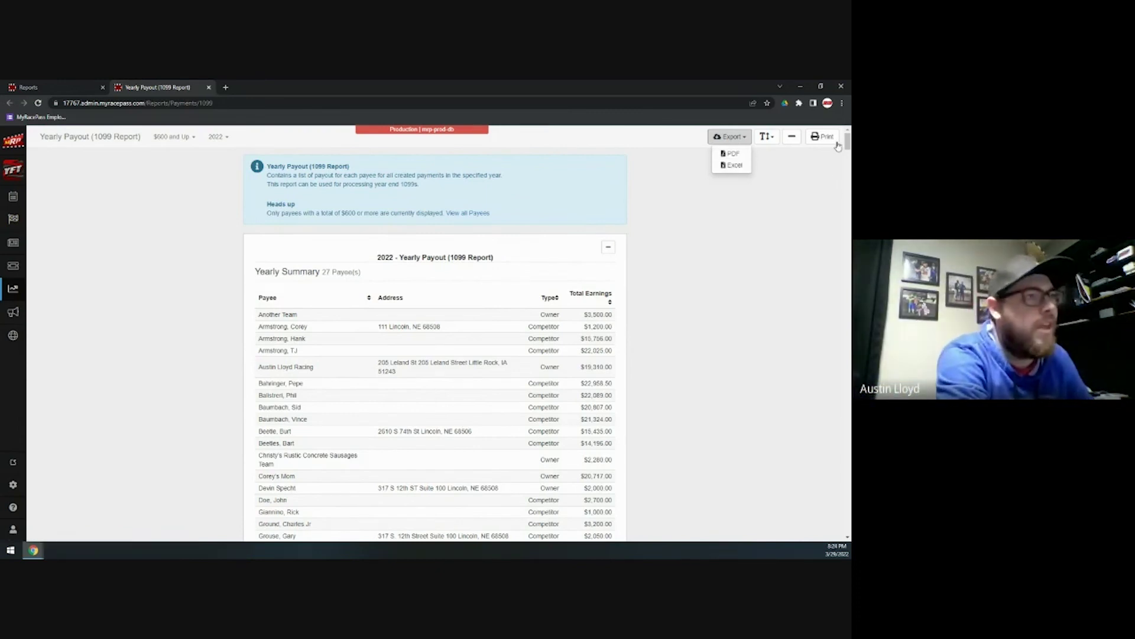
{"action": "left_click", "coordinate": [208, 87]}
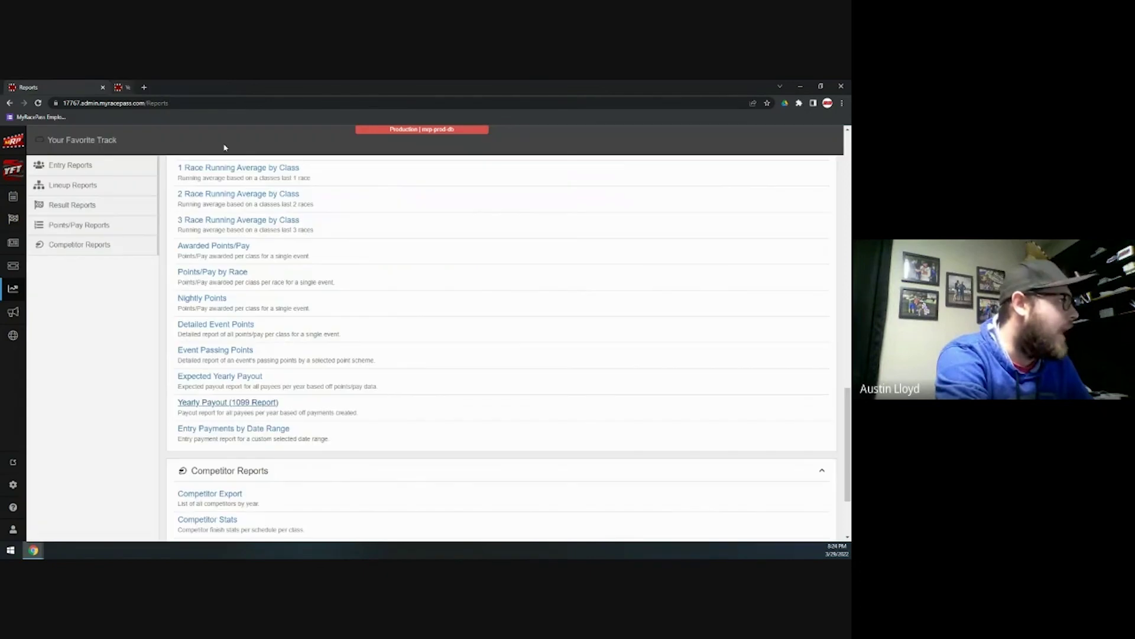
- Run the Competitor Stats report for the 2022 General Schedule
{"action": "scroll", "coordinate": [278, 351], "scroll_direction": "down", "scroll_amount": 3}
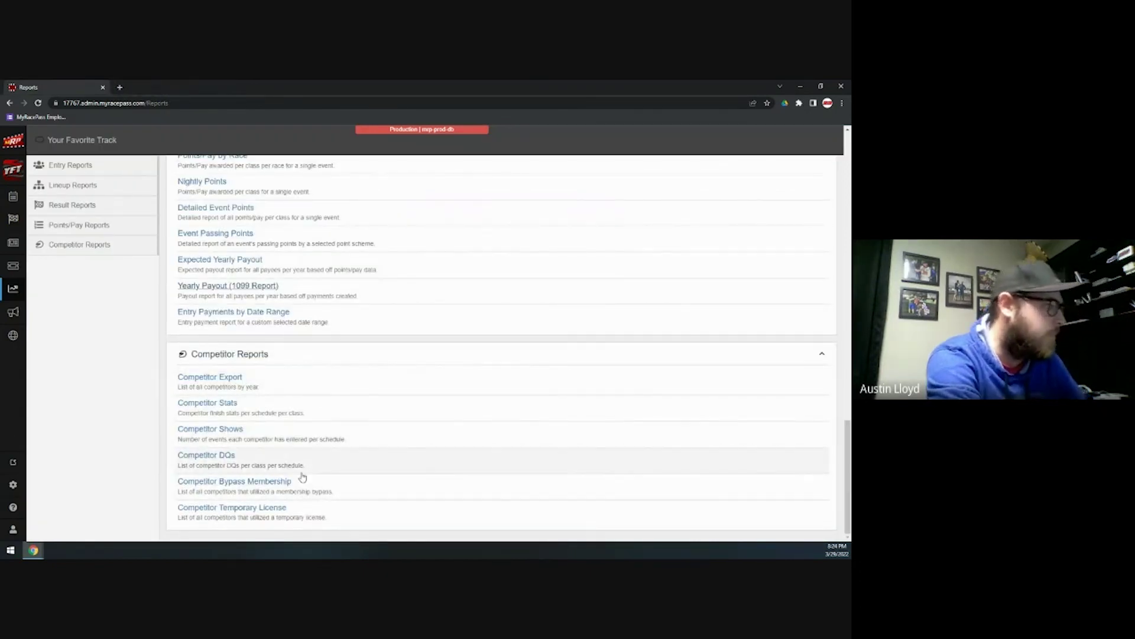
{"action": "left_click", "coordinate": [235, 405]}
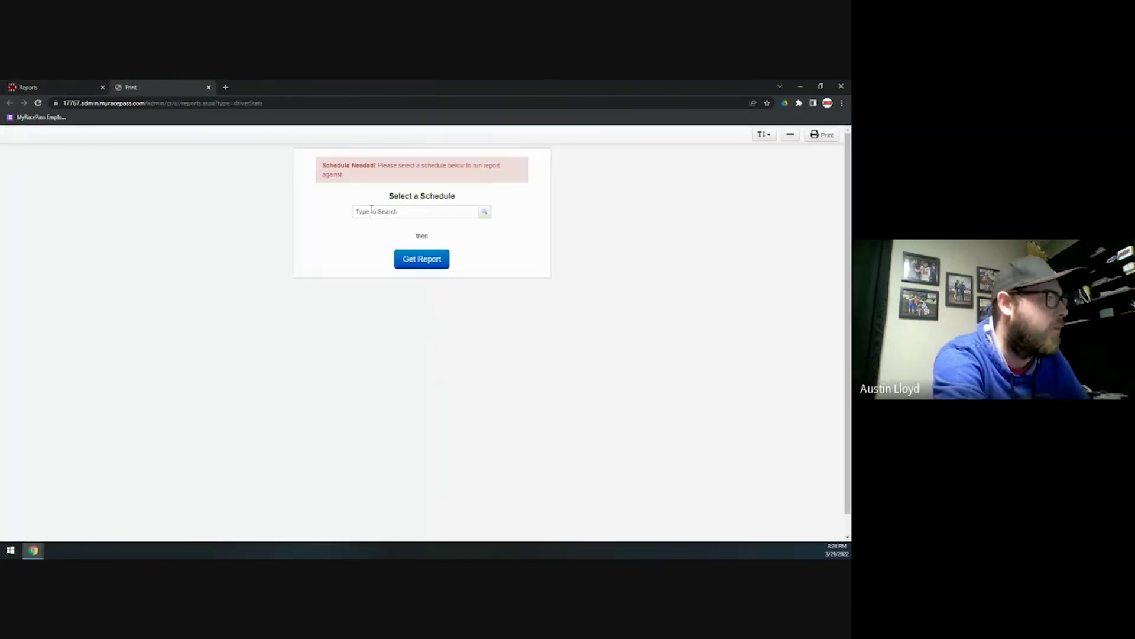
{"action": "left_click", "coordinate": [487, 213]}
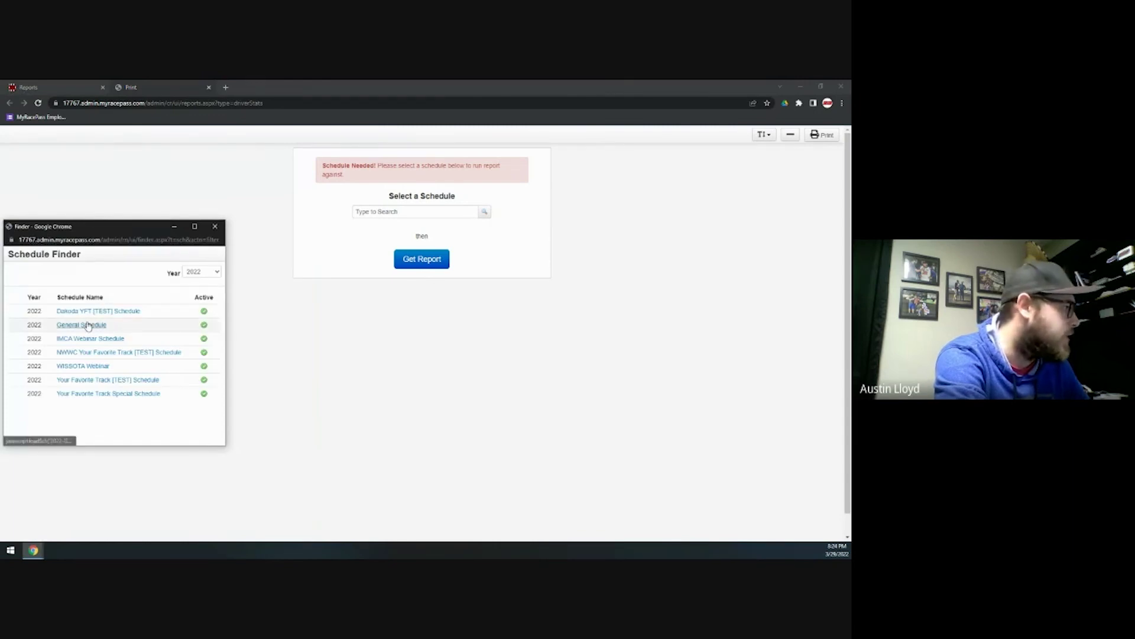
{"action": "left_click", "coordinate": [88, 326]}
{"action": "left_click", "coordinate": [421, 261]}
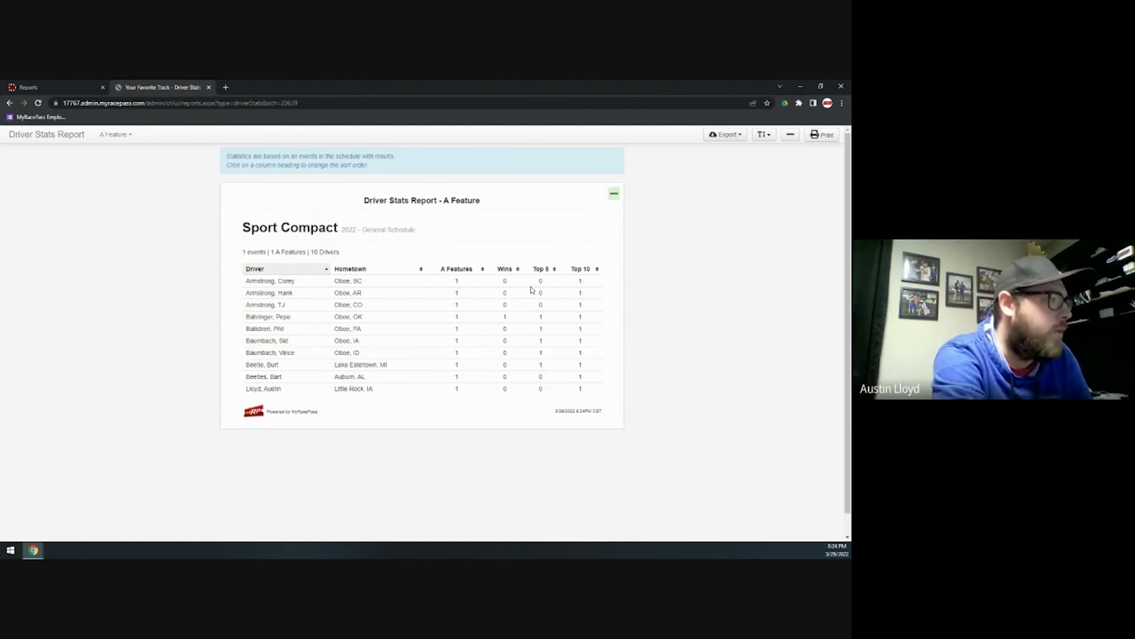
- Examine the Sport Compact A Feature driver statistics, and close the report
{"action": "scroll", "coordinate": [484, 314], "scroll_direction": "down", "scroll_amount": 1}
{"action": "scroll", "coordinate": [484, 314], "scroll_direction": "up", "scroll_amount": 1}
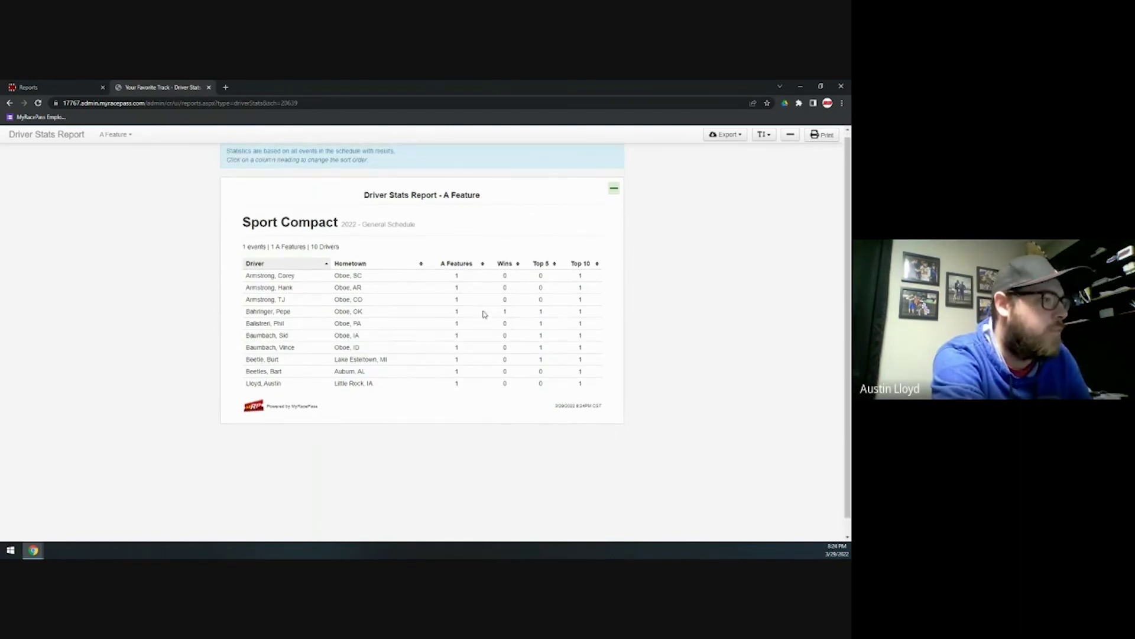
{"action": "scroll", "coordinate": [483, 314], "scroll_direction": "down", "scroll_amount": 1}
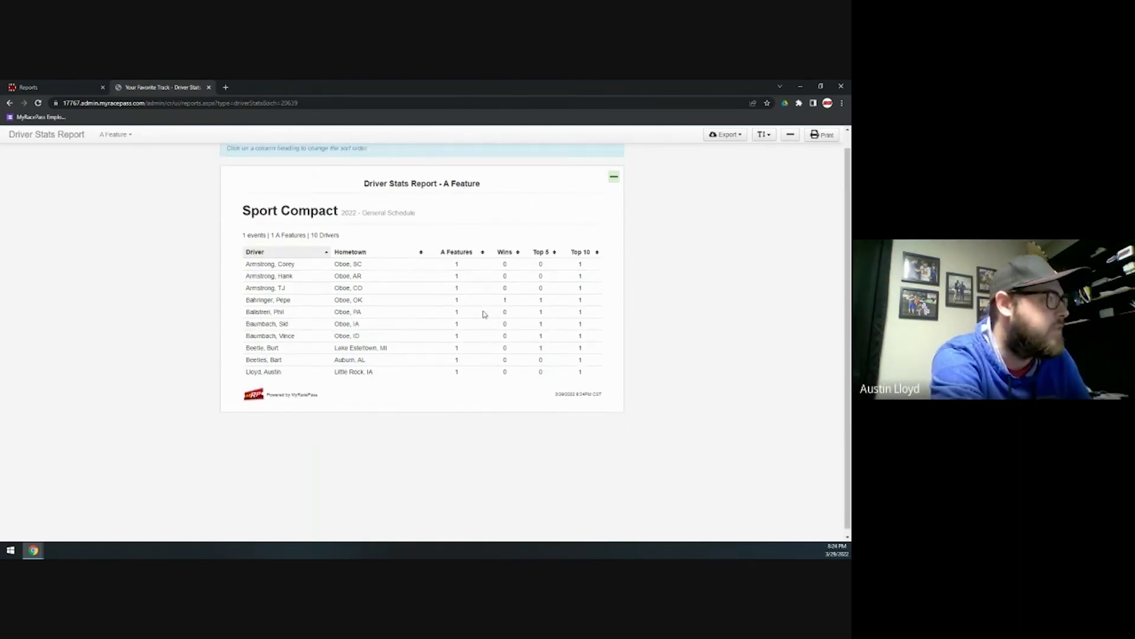
{"action": "scroll", "coordinate": [484, 314], "scroll_direction": "up", "scroll_amount": 1}
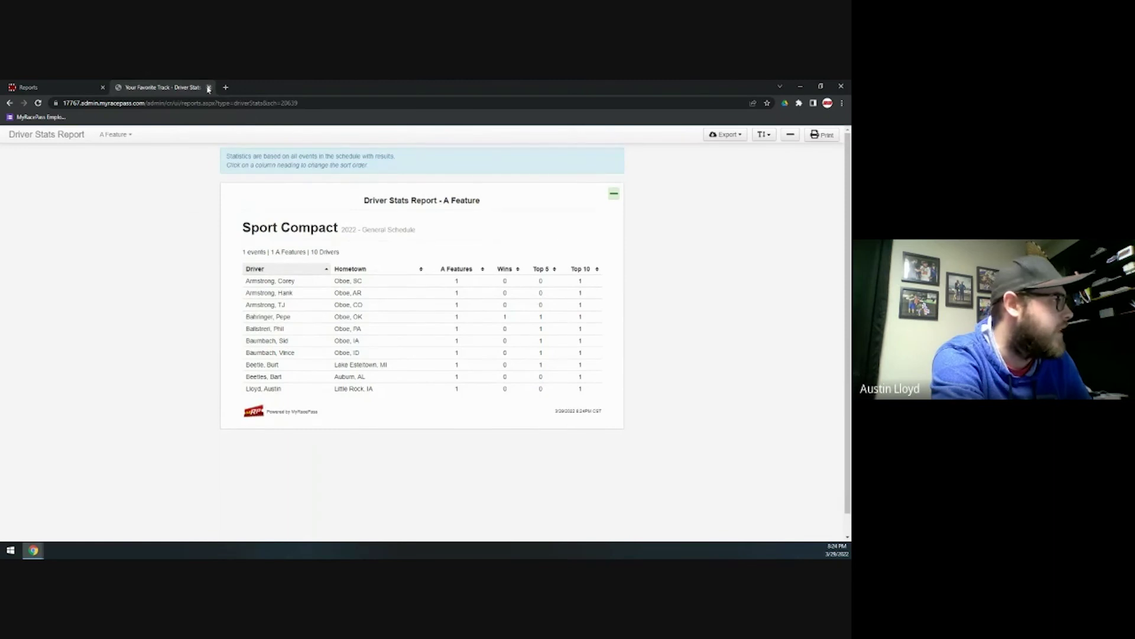
{"action": "left_click", "coordinate": [208, 87]}
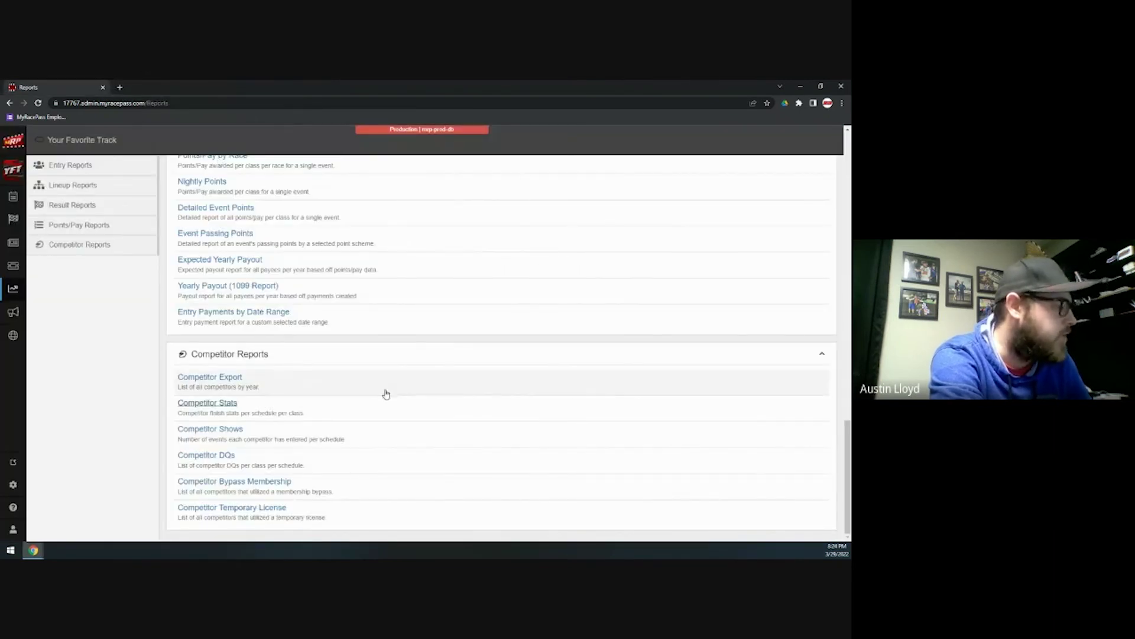
{"action": "scroll", "coordinate": [381, 391], "scroll_direction": "up", "scroll_amount": 15}
{"action": "scroll", "coordinate": [372, 389], "scroll_direction": "up", "scroll_amount": 4}
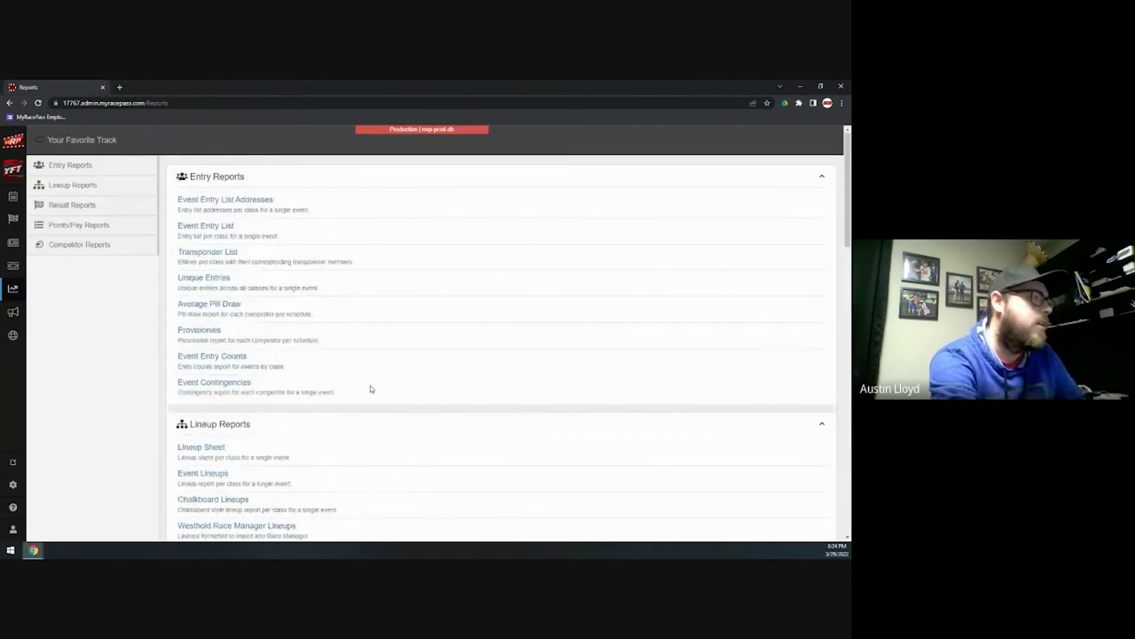
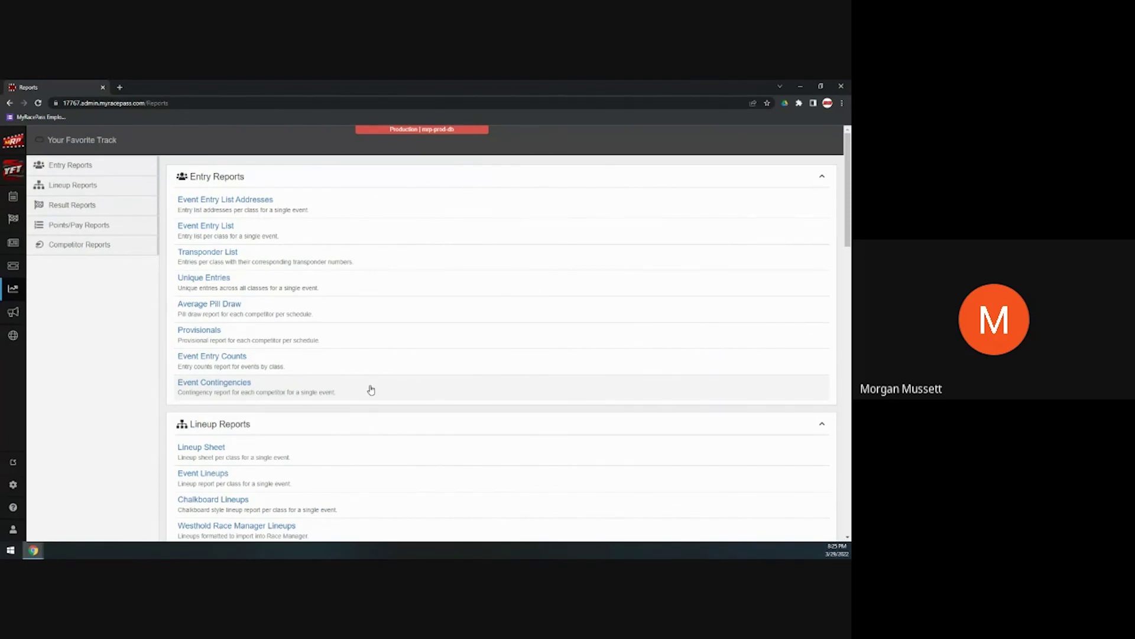
{"action": "scroll", "coordinate": [370, 389], "scroll_direction": "down", "scroll_amount": 15}
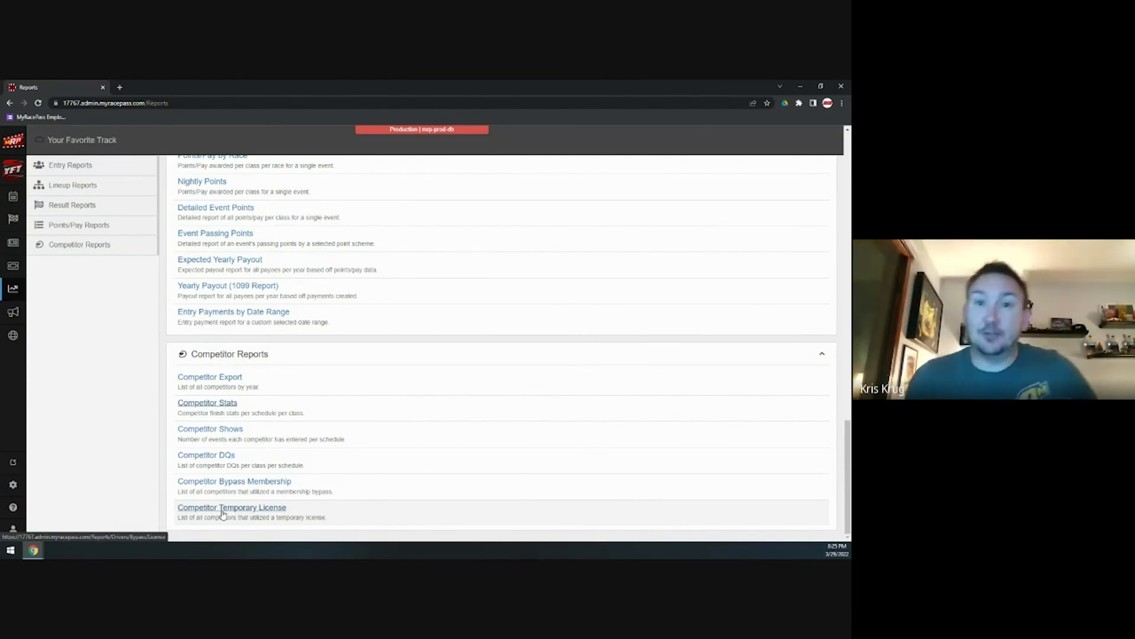
- Open the 2021 RepairableVehicles.com Tri-State Late Model Series fantasy leaderboard and look over its prizes, included groups and team standings
{"action": "left_click", "coordinate": [14, 197]}
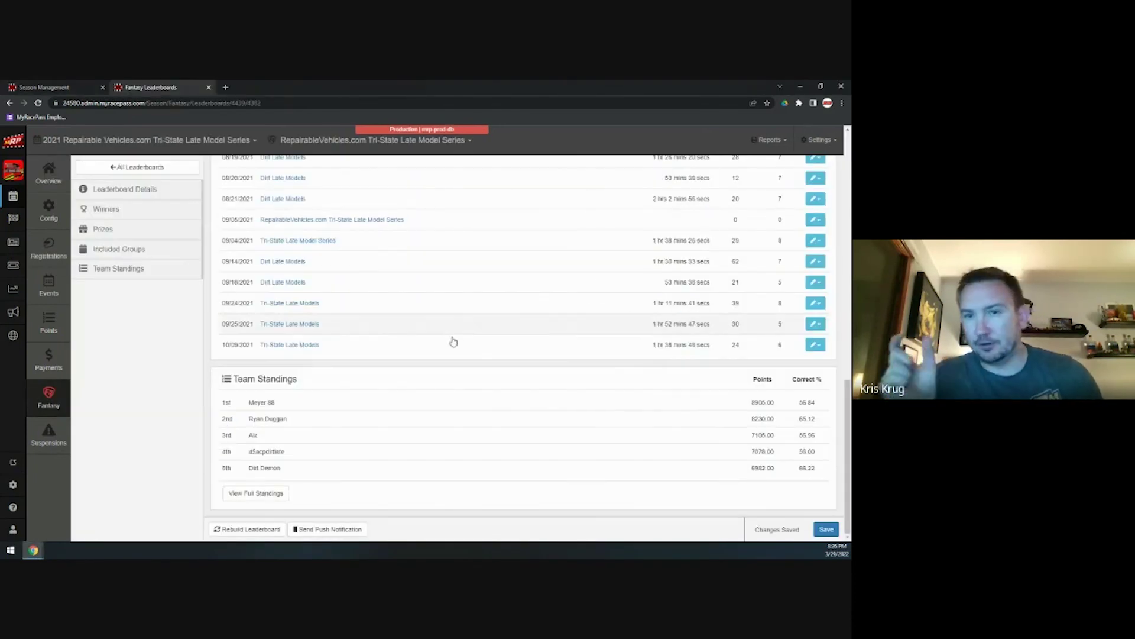
{"action": "scroll", "coordinate": [453, 342], "scroll_direction": "up", "scroll_amount": 10}
{"action": "scroll", "coordinate": [467, 379], "scroll_direction": "down", "scroll_amount": 8}
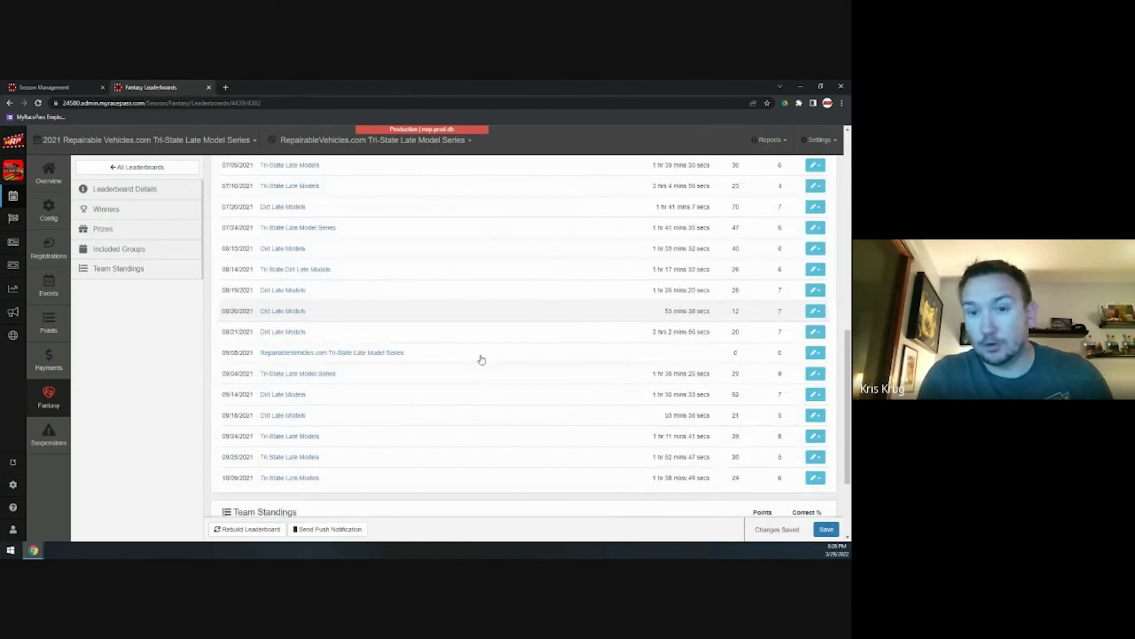
{"action": "scroll", "coordinate": [482, 359], "scroll_direction": "down", "scroll_amount": 2}
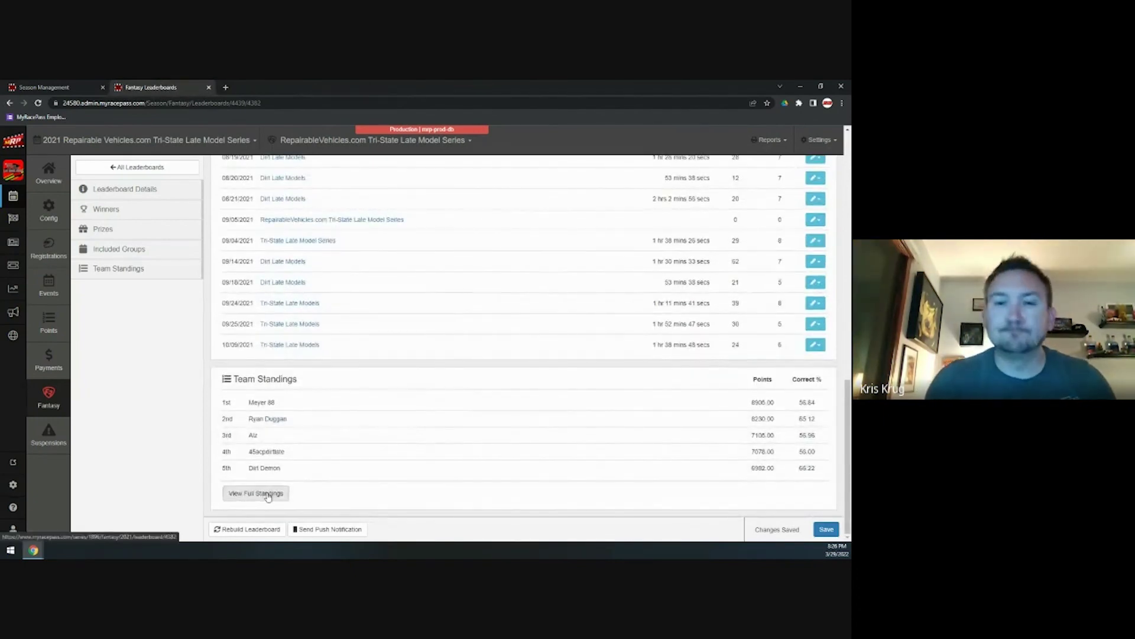
{"action": "scroll", "coordinate": [319, 370], "scroll_direction": "up", "scroll_amount": 9}
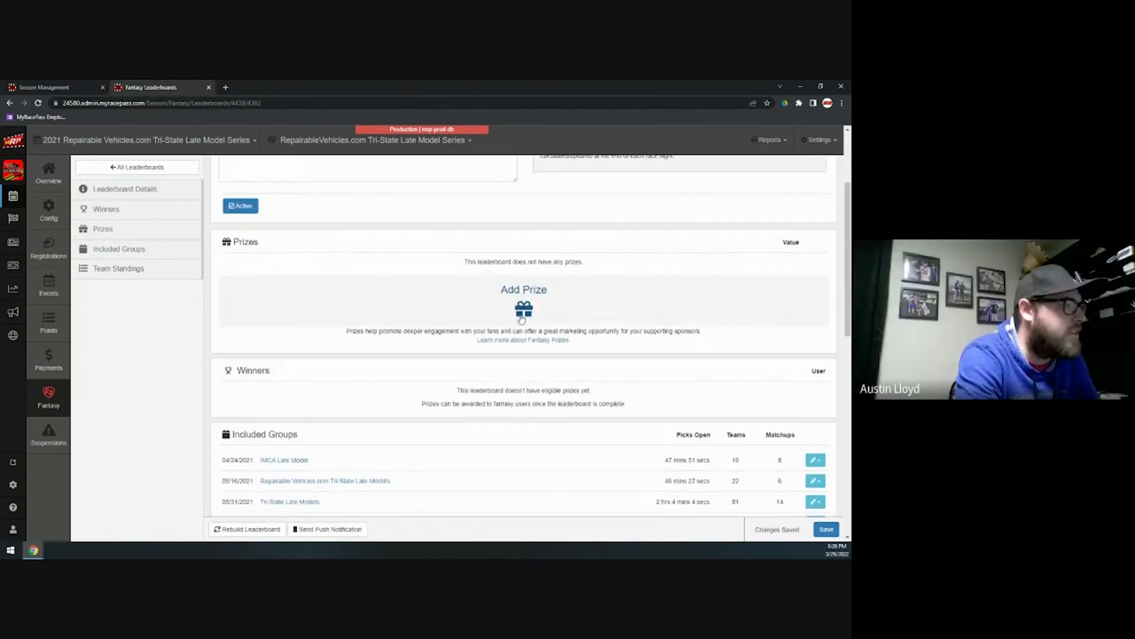
{"action": "scroll", "coordinate": [471, 365], "scroll_direction": "down", "scroll_amount": 3}
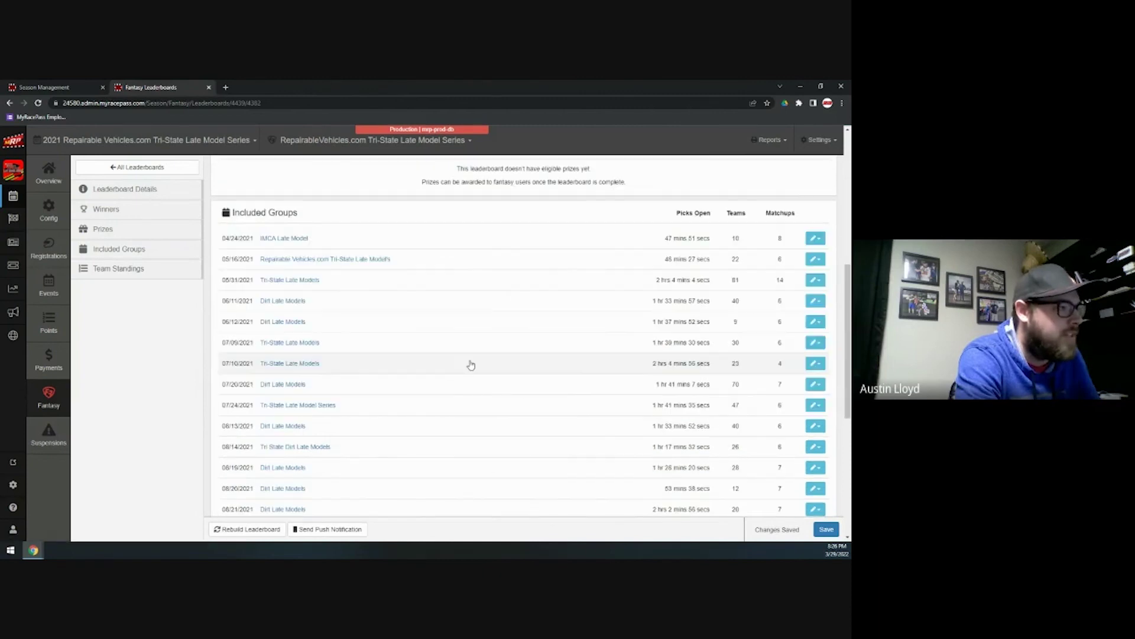
{"action": "scroll", "coordinate": [471, 365], "scroll_direction": "down", "scroll_amount": 4}
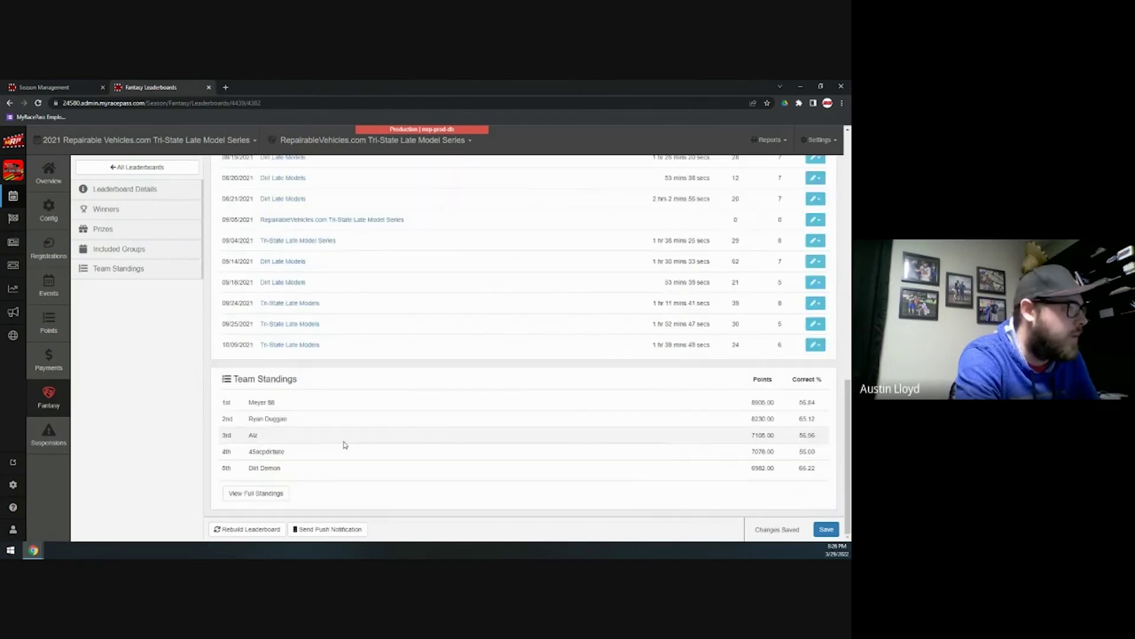
- View the leaderboard's full team standings on the public MyRacePass site, and close that page
{"action": "left_click", "coordinate": [266, 494]}
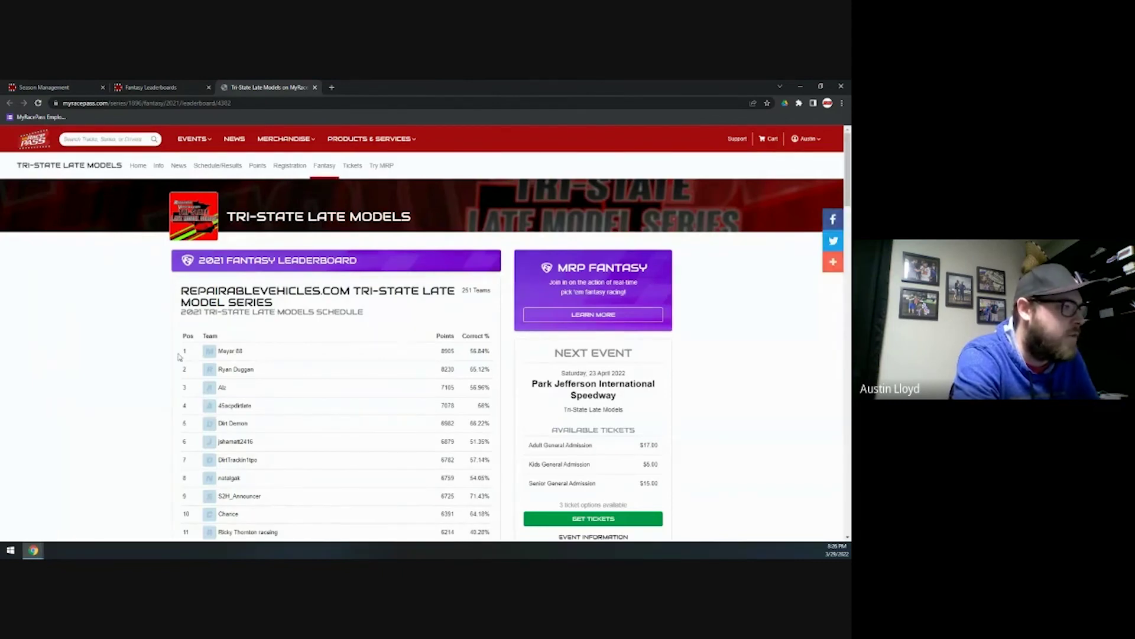
{"action": "scroll", "coordinate": [178, 356], "scroll_direction": "down", "scroll_amount": 5}
{"action": "scroll", "coordinate": [178, 356], "scroll_direction": "down", "scroll_amount": 12}
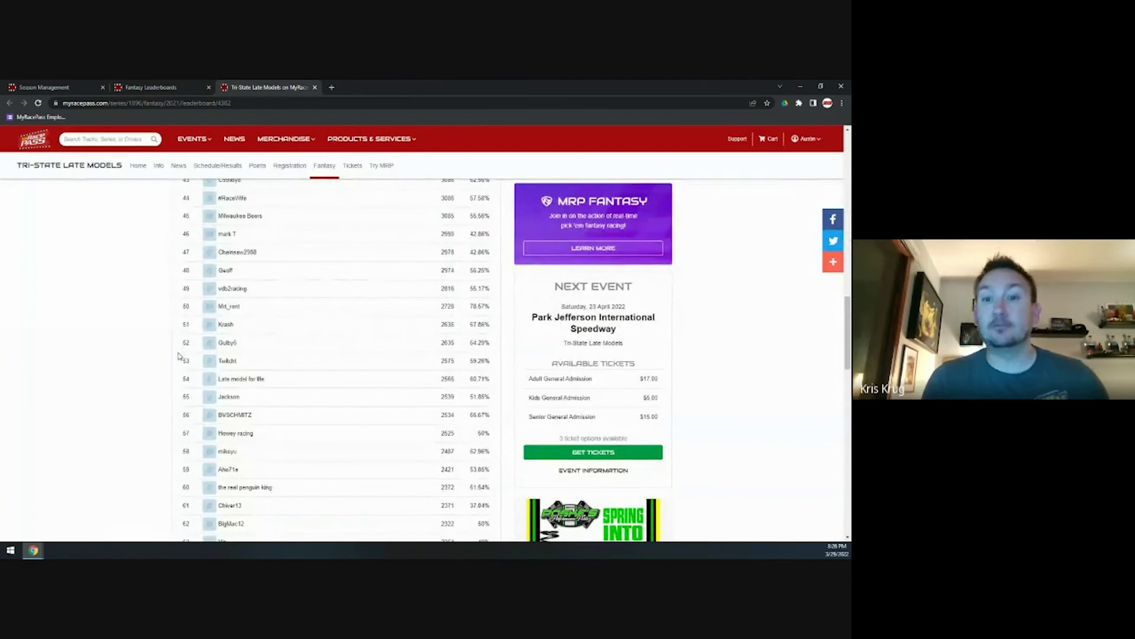
{"action": "scroll", "coordinate": [179, 354], "scroll_direction": "up", "scroll_amount": 15}
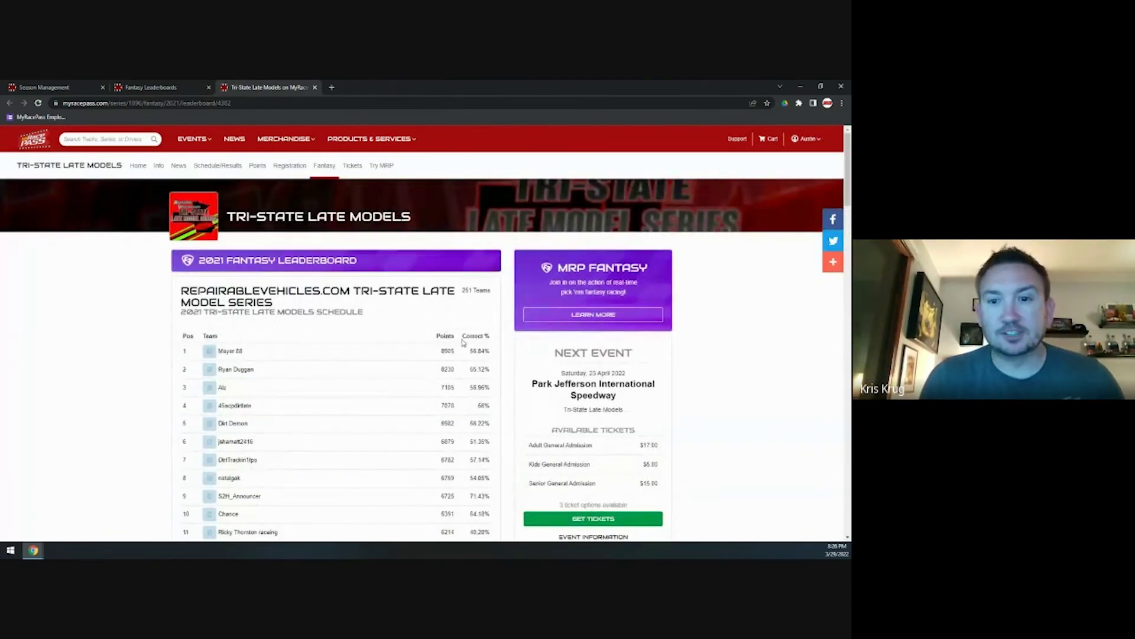
{"action": "left_click", "coordinate": [314, 87]}
- Start adding a Cash fantasy prize for position 7 to the leaderboard, and cancel it
{"action": "scroll", "coordinate": [343, 295], "scroll_direction": "up", "scroll_amount": 6}
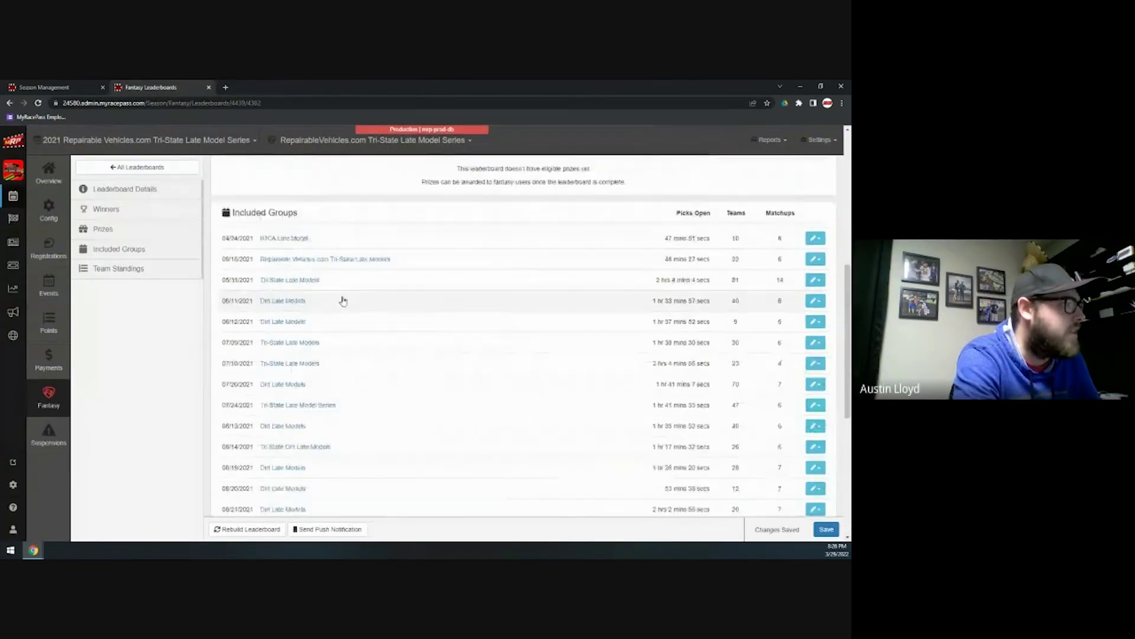
{"action": "scroll", "coordinate": [393, 288], "scroll_direction": "up", "scroll_amount": 3}
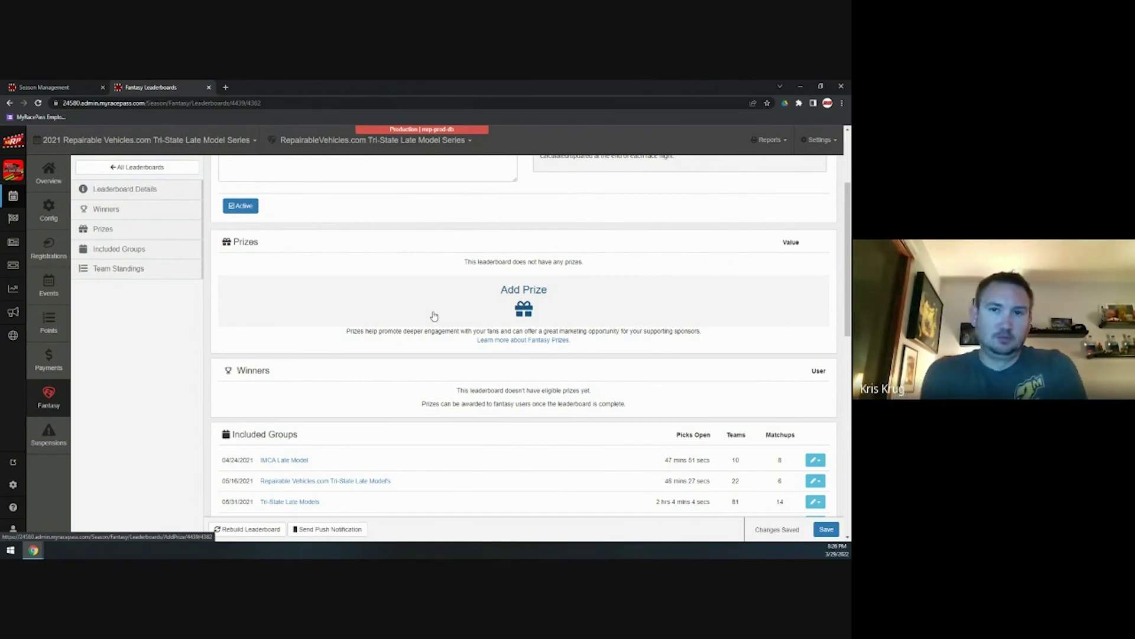
{"action": "left_click", "coordinate": [492, 303]}
{"action": "left_click", "coordinate": [338, 197]}
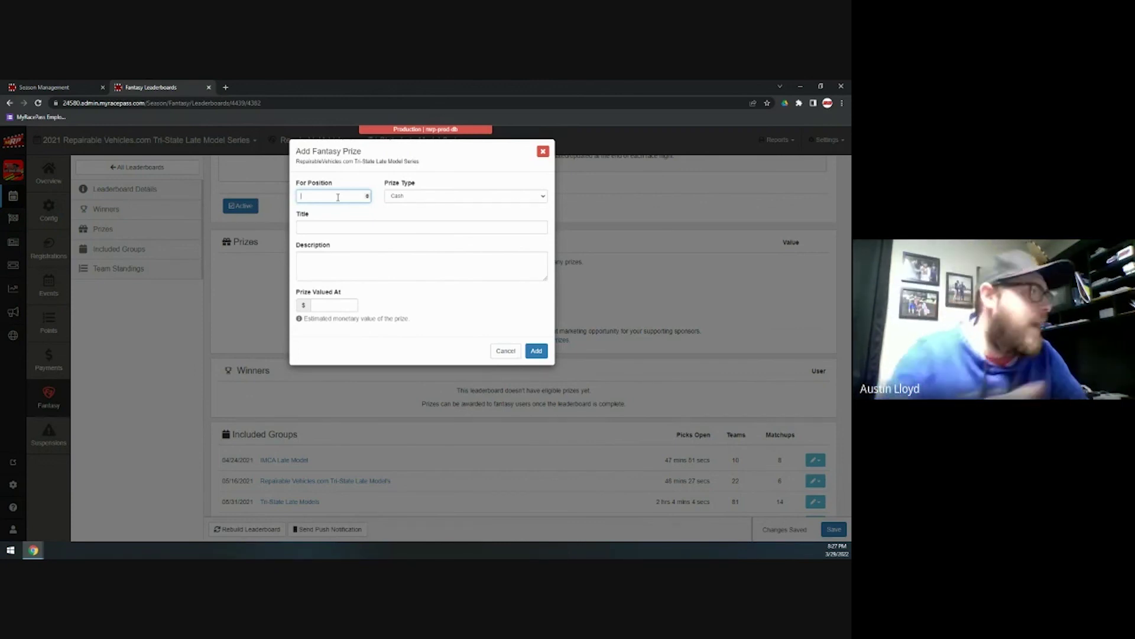
{"action": "type", "text": "8"}
{"action": "left_click", "coordinate": [368, 198]}
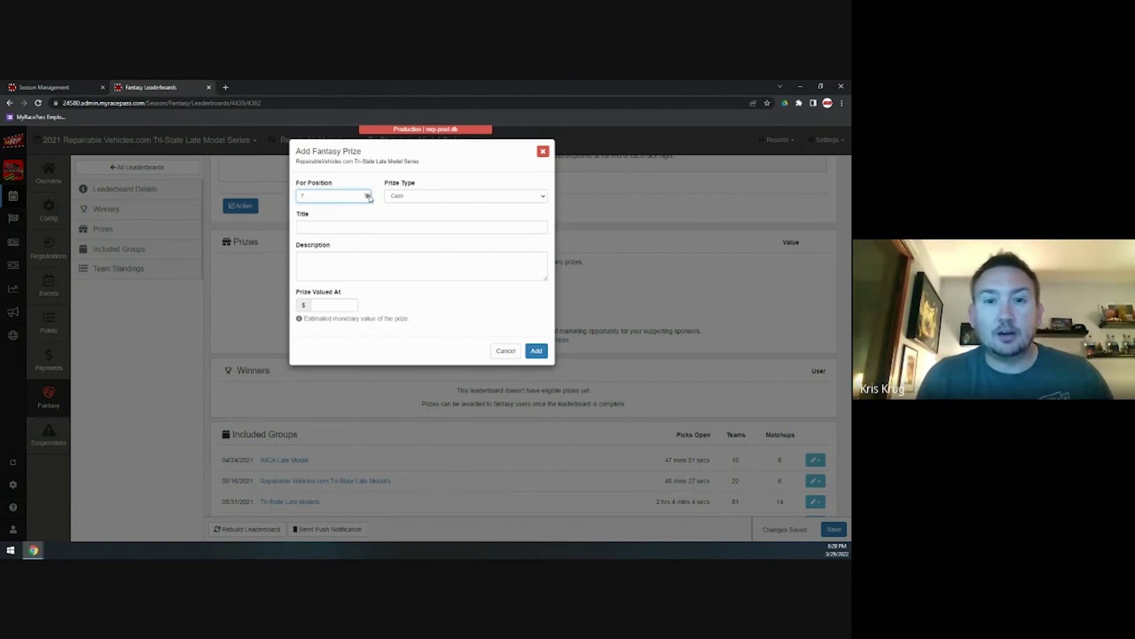
{"action": "left_click", "coordinate": [505, 350]}
- Return to the list of all fantasy leaderboards, view the options for adding a new leaderboard, and close the form
{"action": "scroll", "coordinate": [323, 378], "scroll_direction": "up", "scroll_amount": 3}
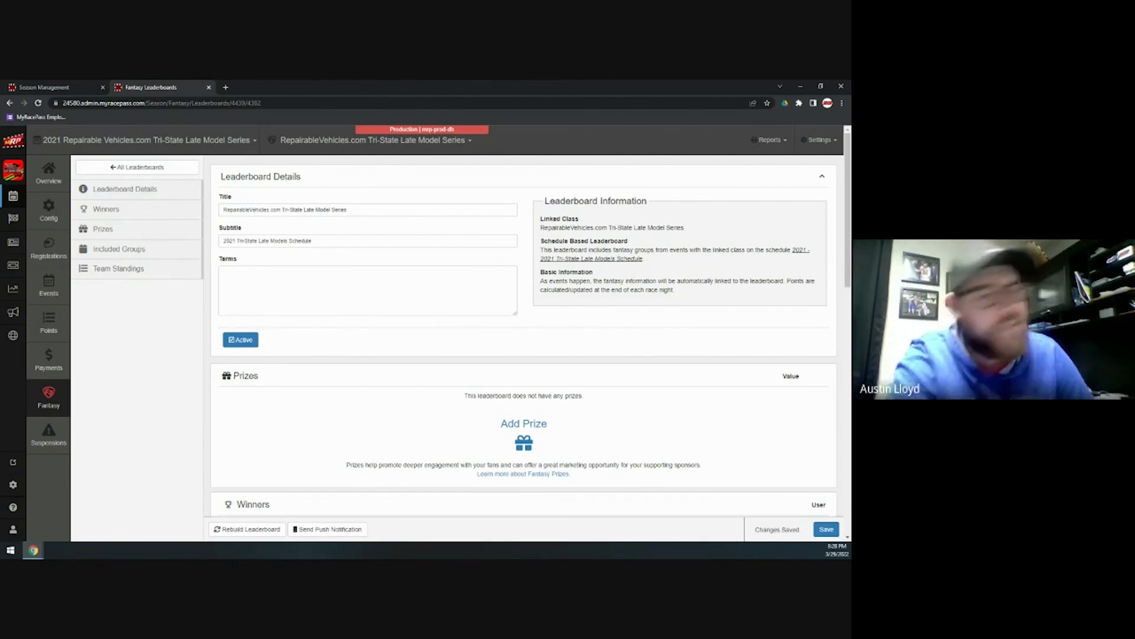
{"action": "left_click", "coordinate": [157, 169]}
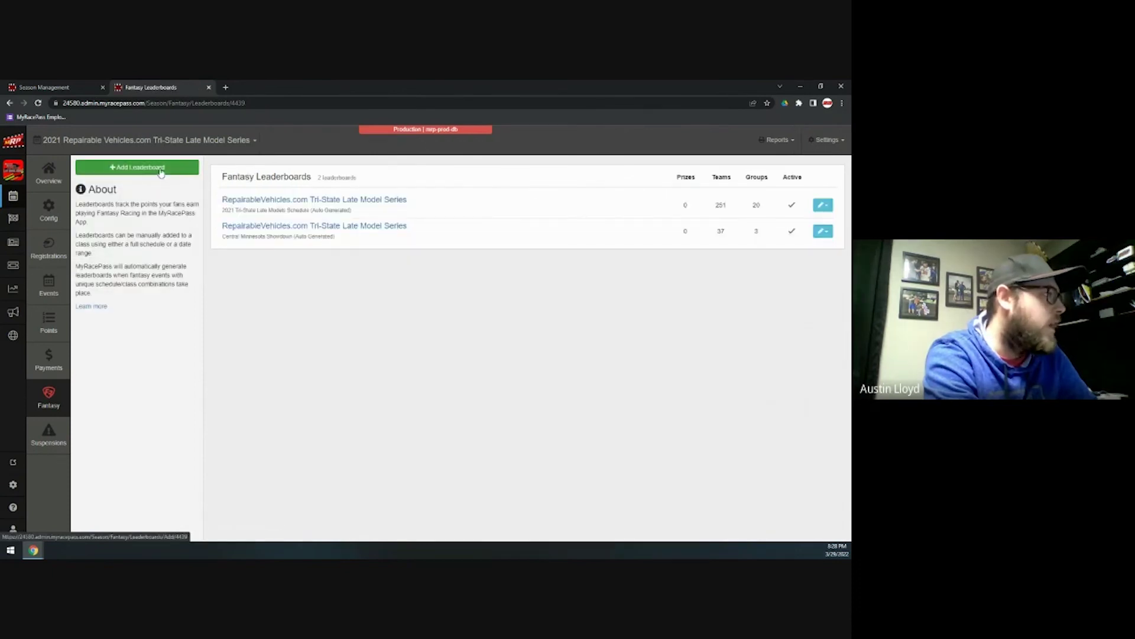
{"action": "left_click", "coordinate": [161, 169]}
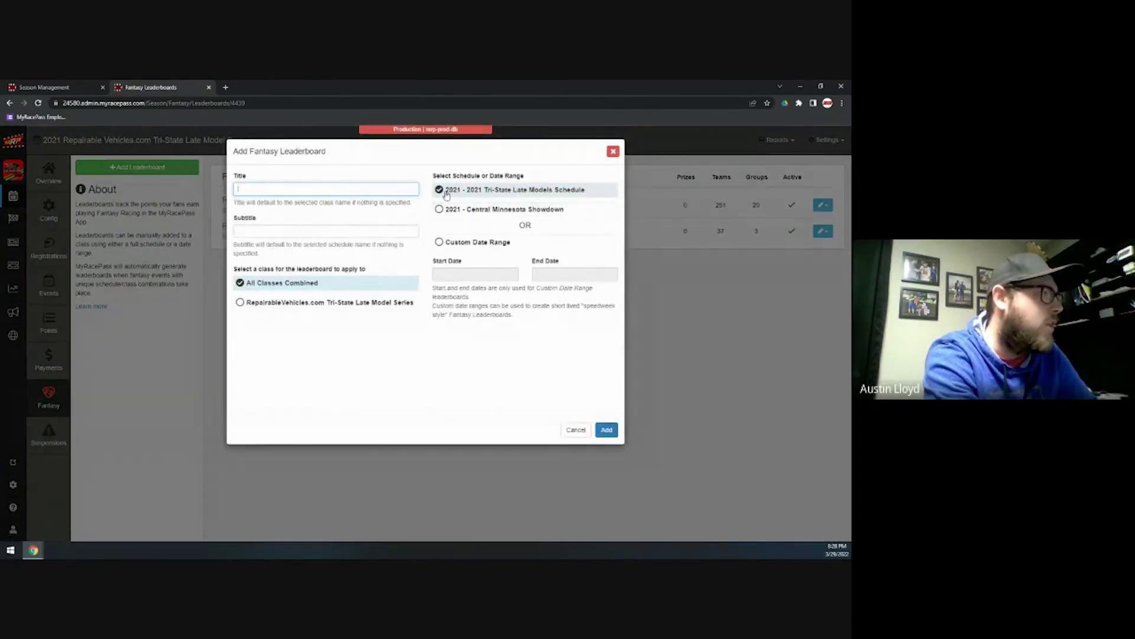
{"action": "left_click", "coordinate": [613, 153]}
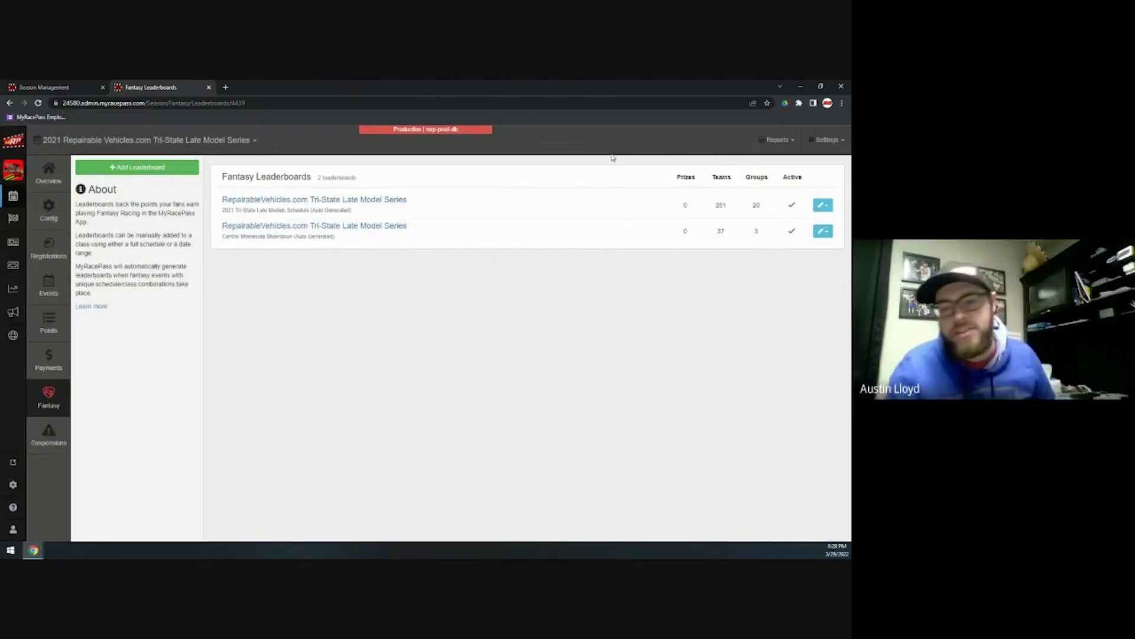